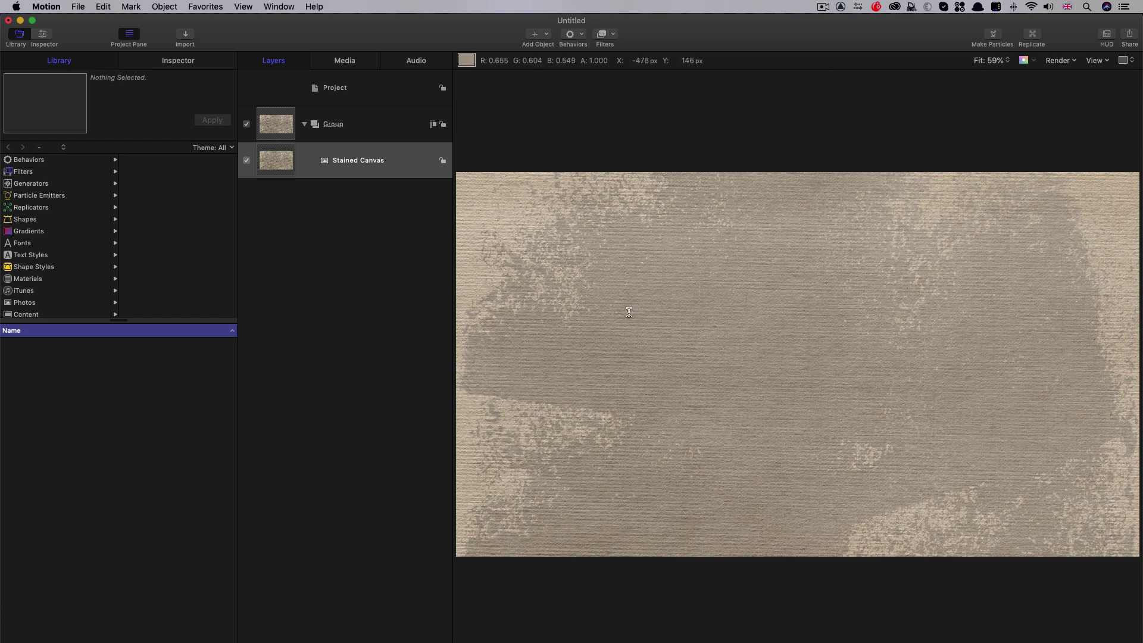
Add a text object reading "DRIPS" on the canvas above the Stained Canvas background.
left_click(628, 308)
type("DRIO")
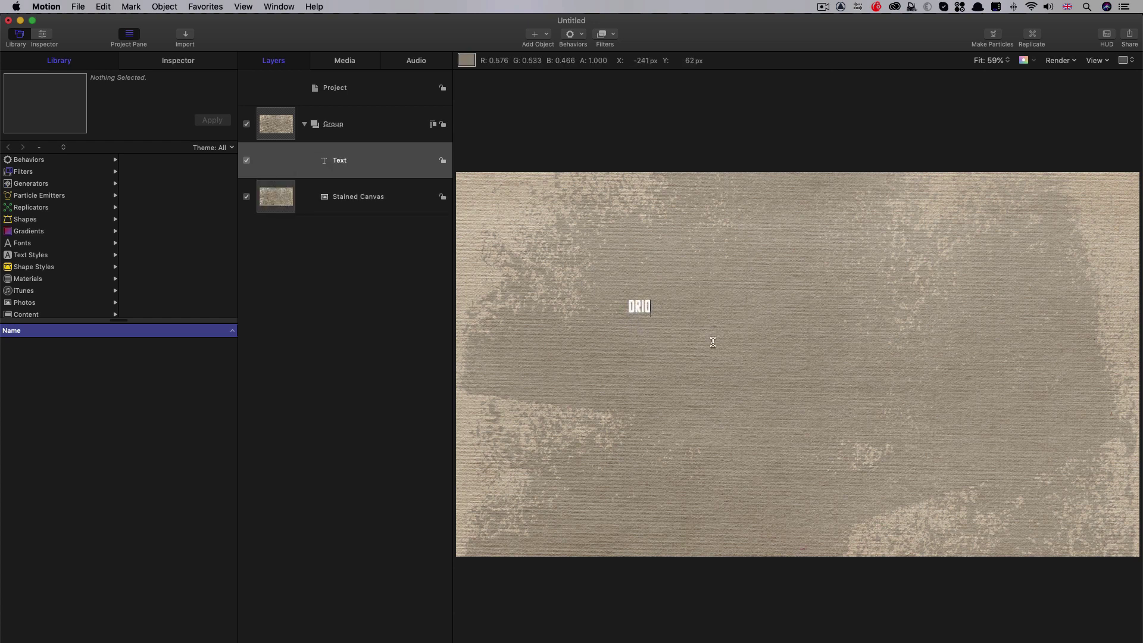
type("P")
key("BackSpace")
key("BackSpace")
type("PS")
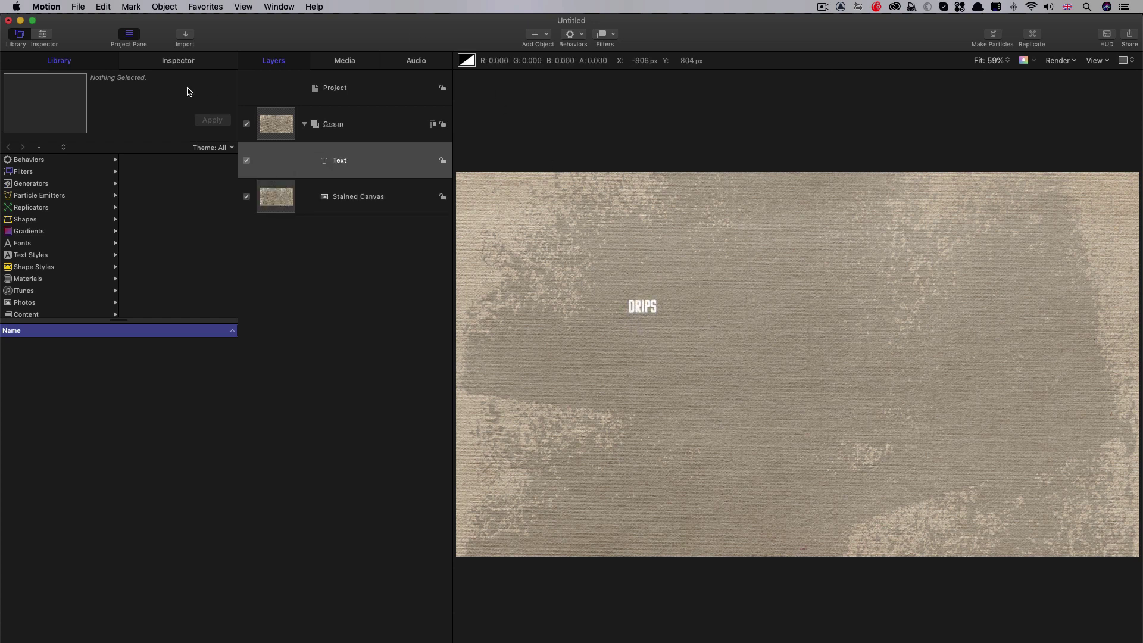
Center-align the DRIPS text and set its font size to 480.
left_click(176, 62)
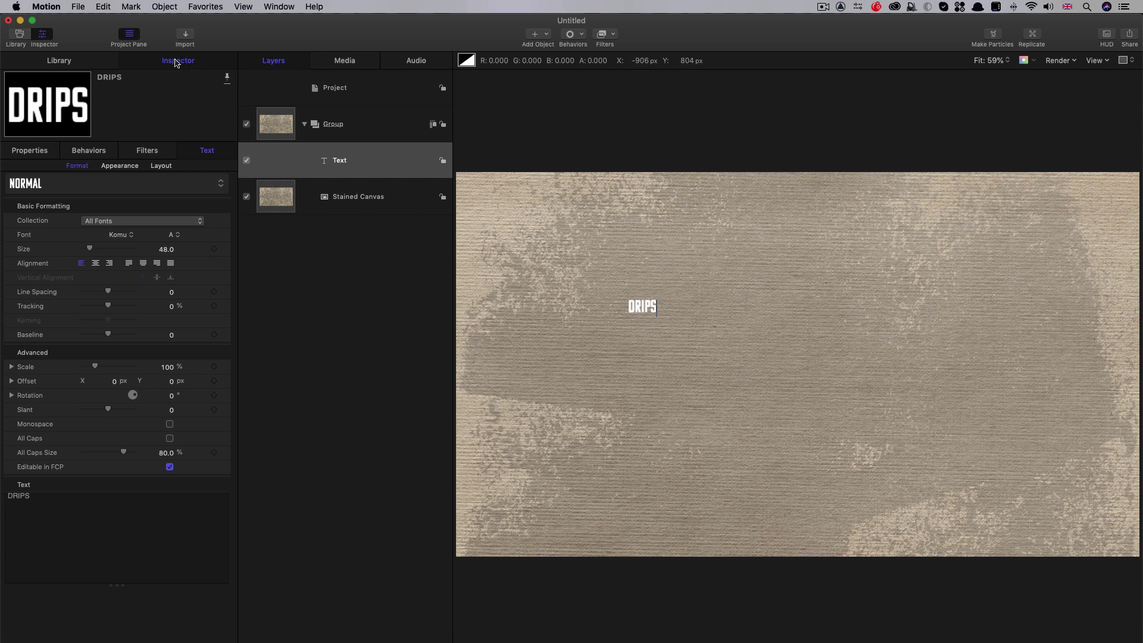
left_click(95, 263)
left_click(166, 249)
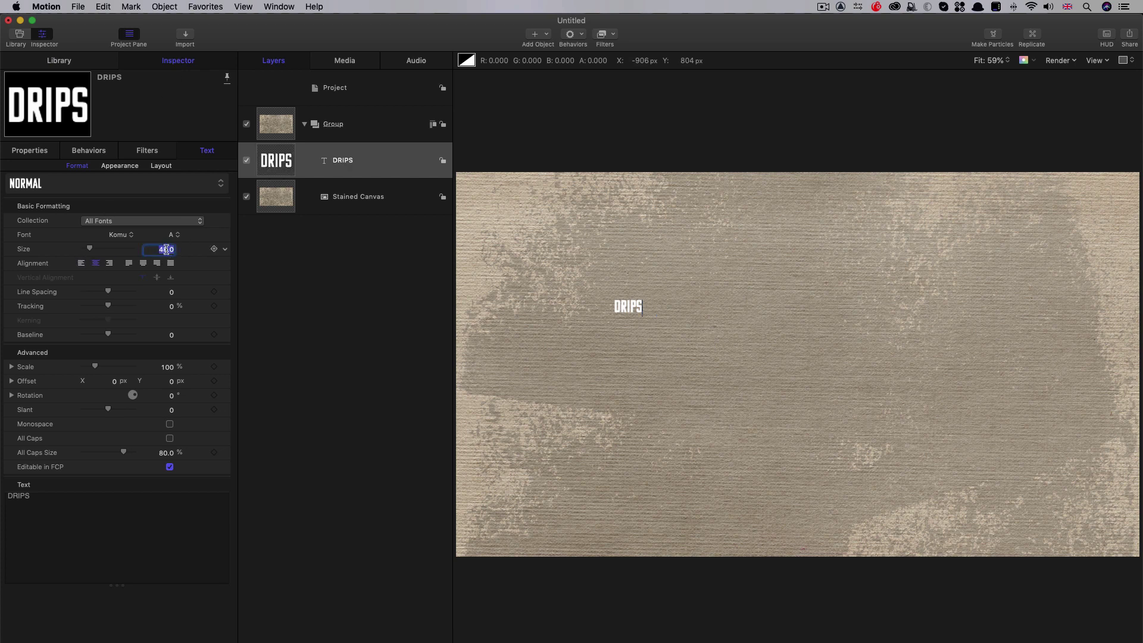
type("480")
key("Return")
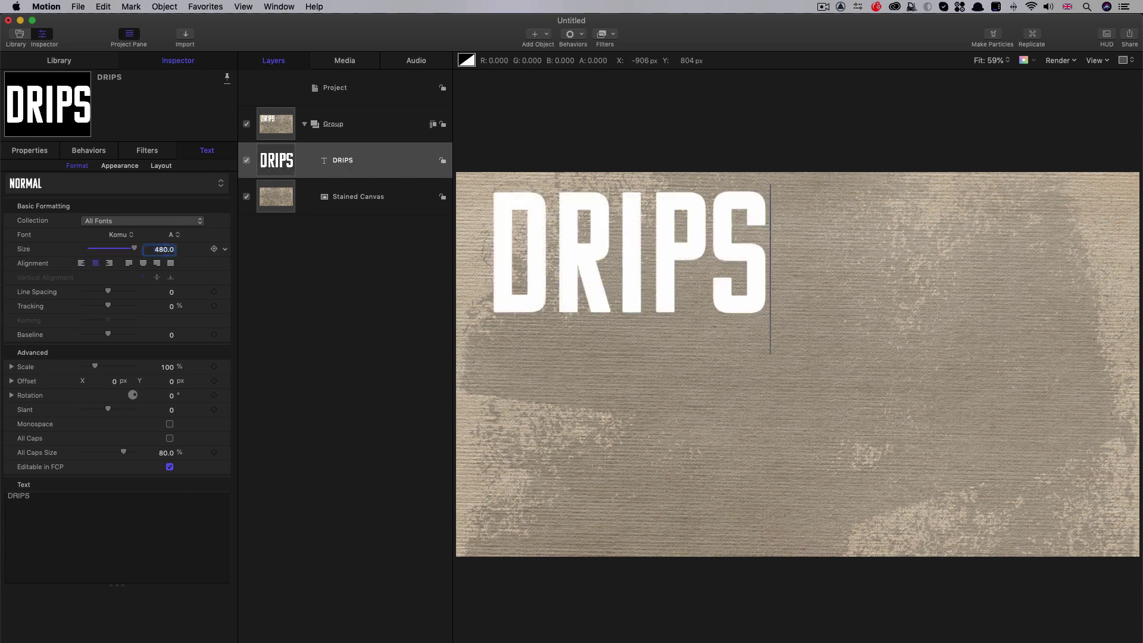
Set the text's baseline to -160 and reset its transform to bring it to the middle of the frame.
left_click(172, 335)
type("-160")
key("Return")
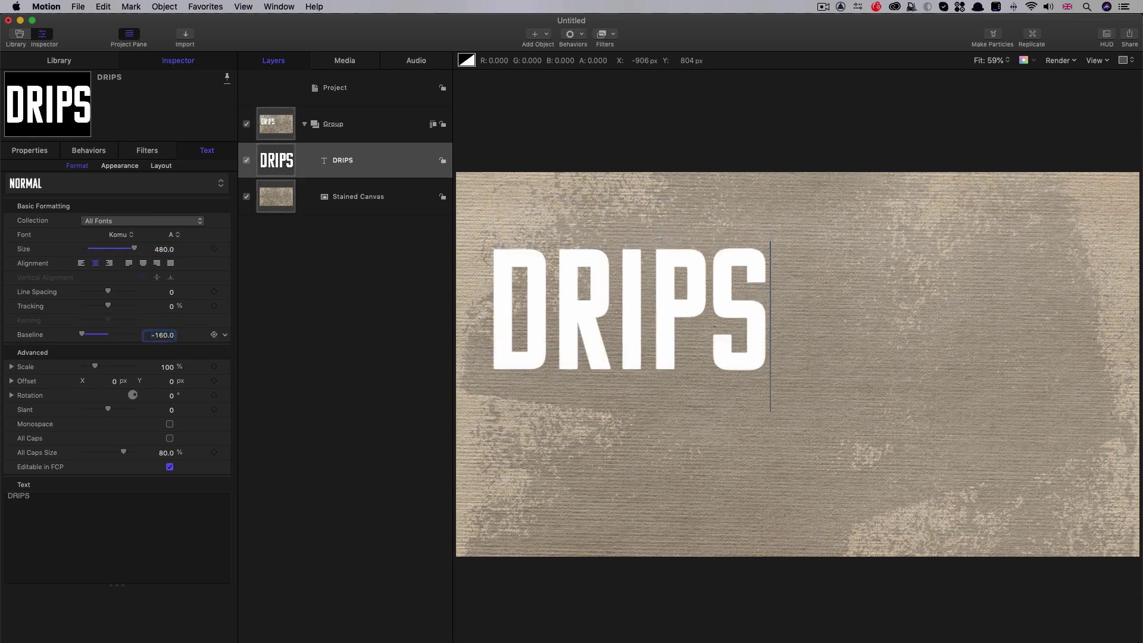
left_click(39, 150)
right_click(115, 173)
left_click(143, 173)
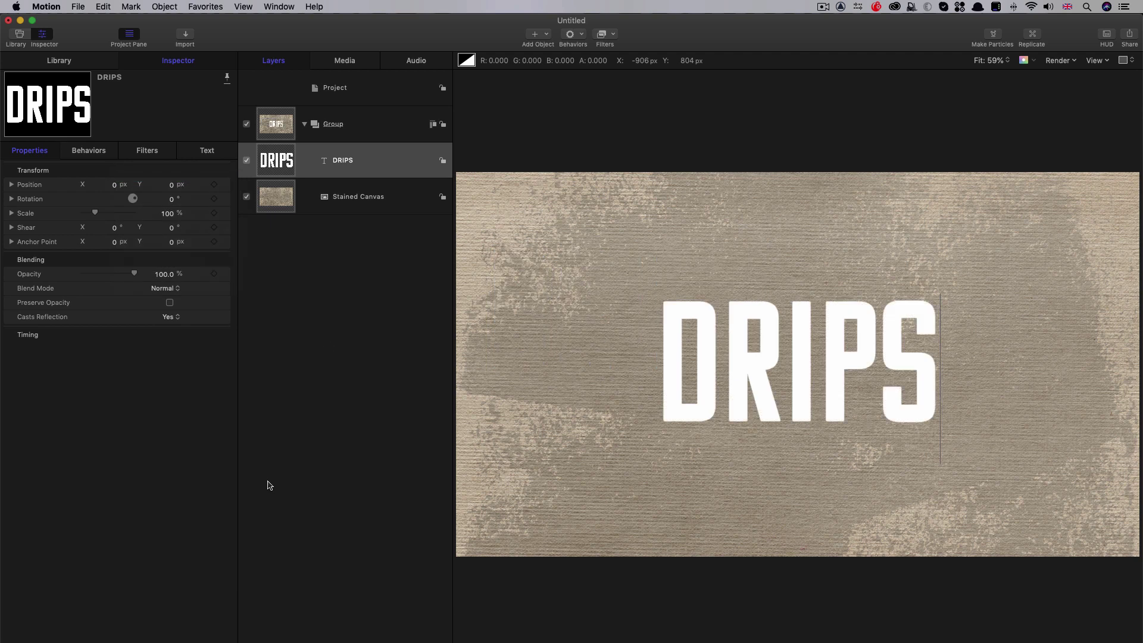
Create a new group inside the existing one and move the DRIPS text layer into it.
left_click(164, 7)
left_click(178, 21)
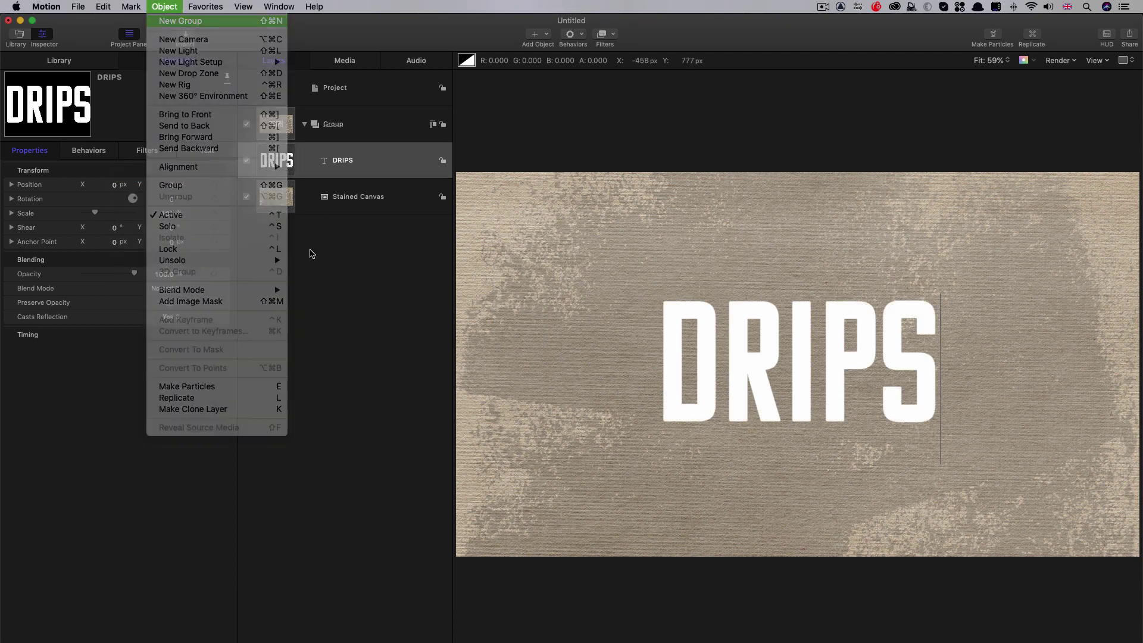
left_click_drag(269, 201, 351, 167)
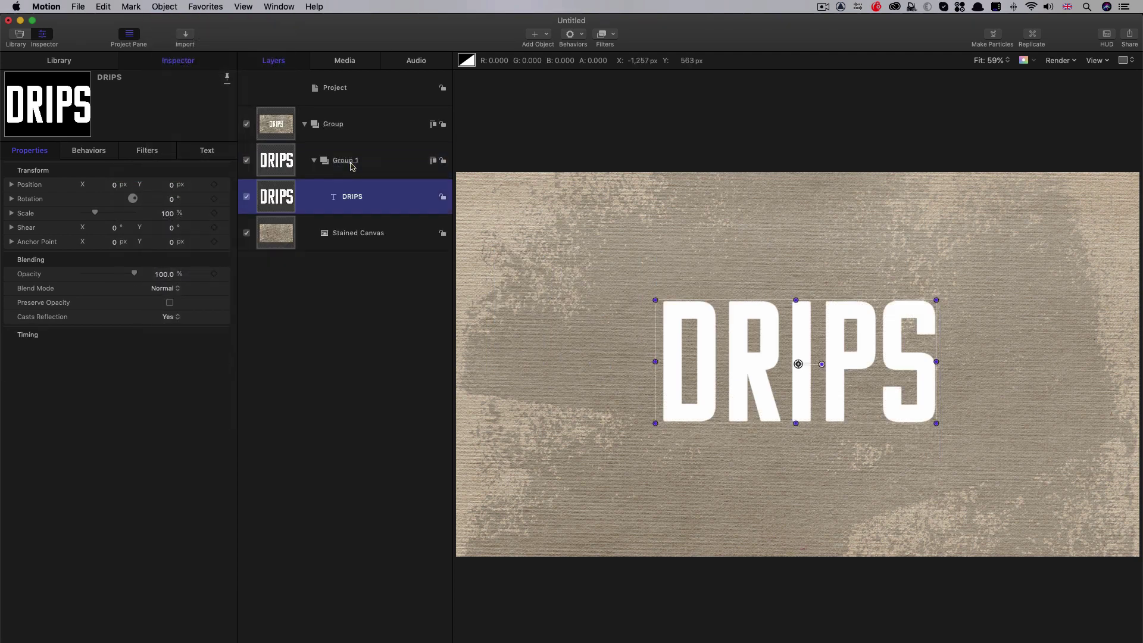
right_click(270, 196)
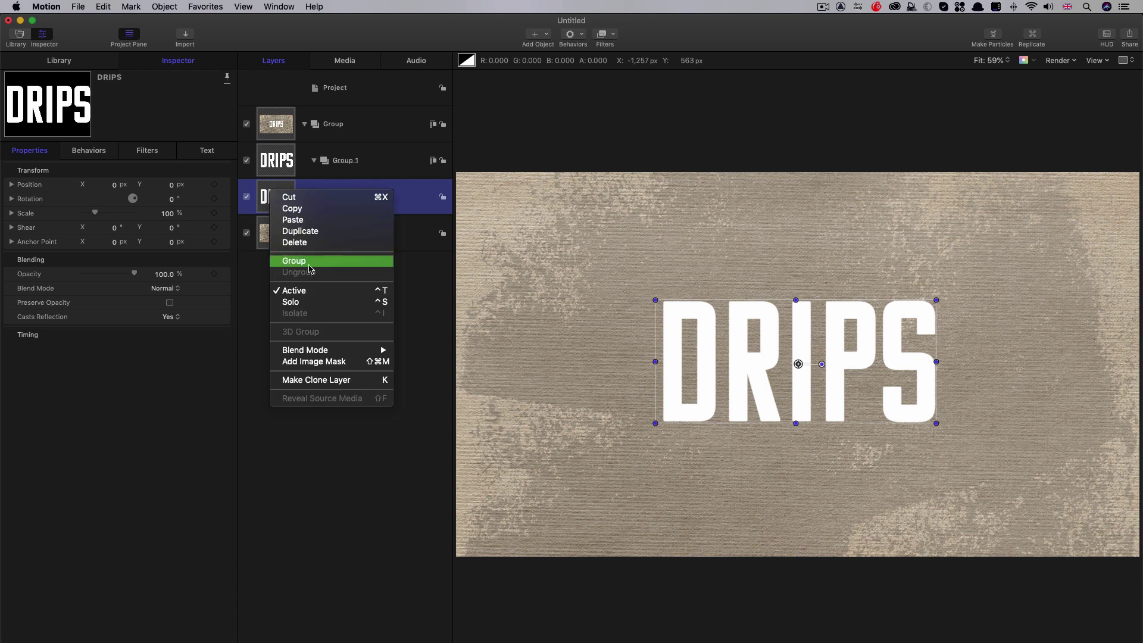
left_click(164, 6)
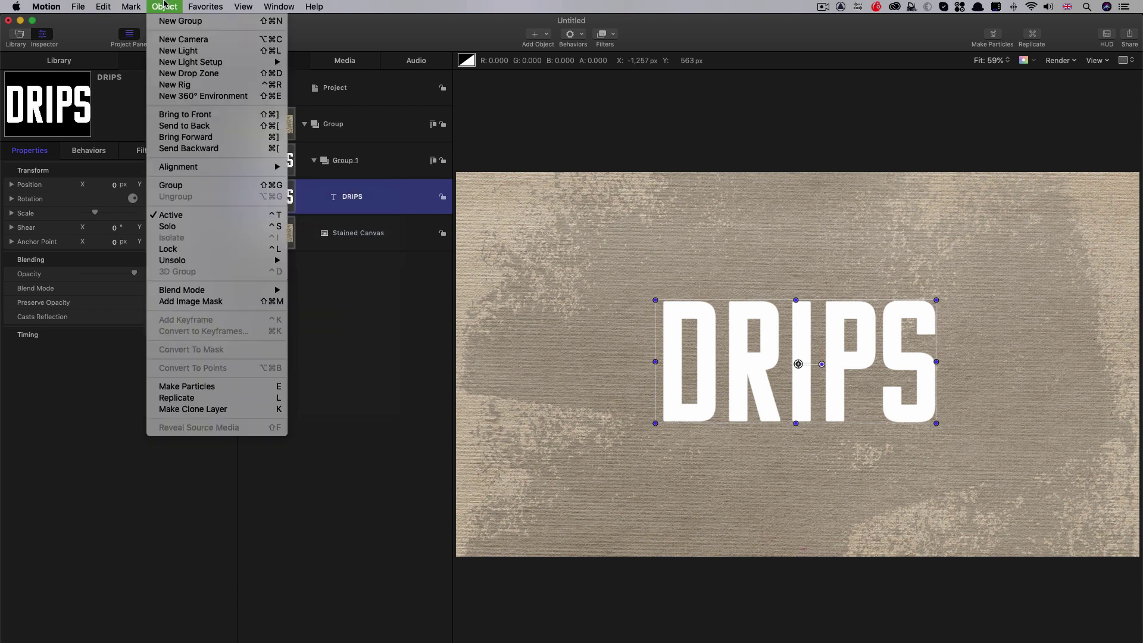
left_click(290, 227)
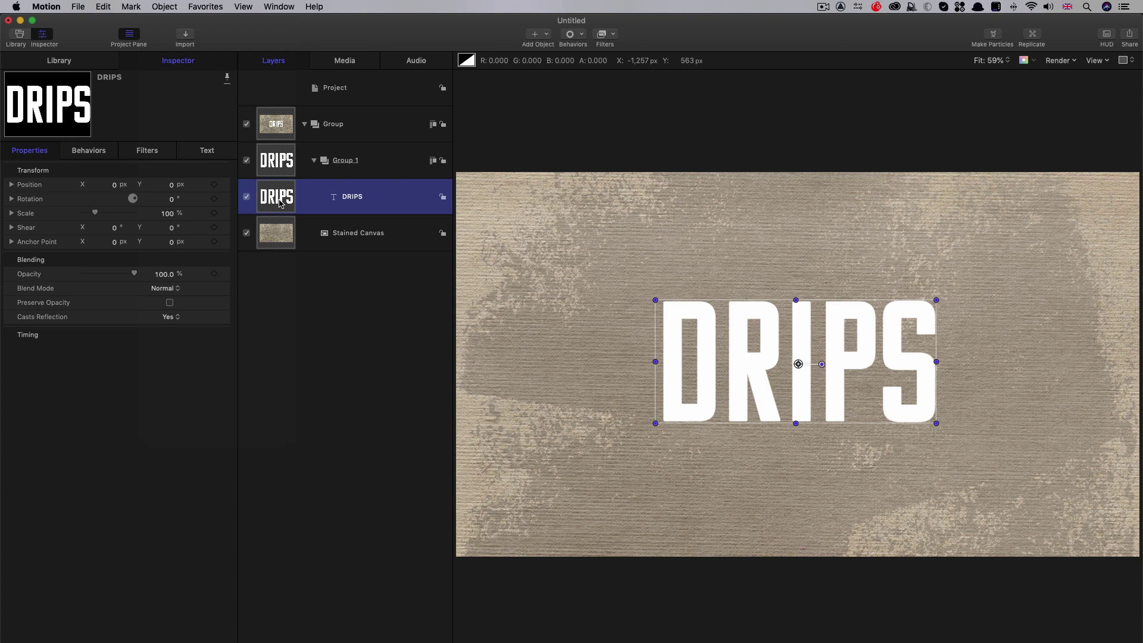
Move the DRIPS text out of Group 1, wrap it with the Group command, and show that group's transform properties.
left_click(289, 165)
left_click_drag(284, 188, 267, 171)
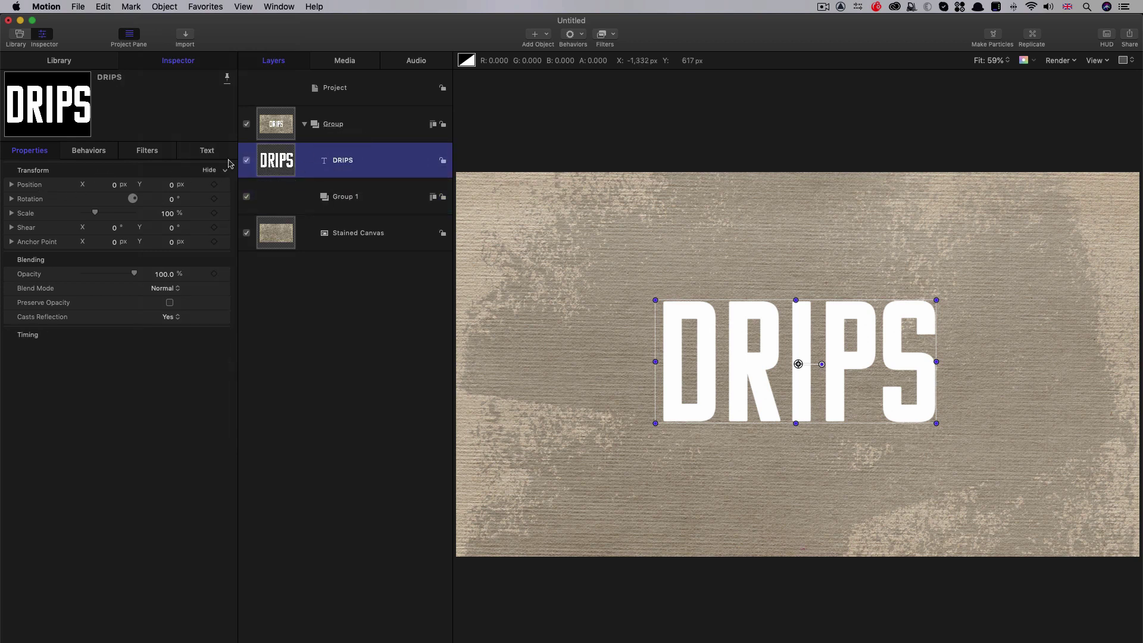
right_click(278, 156)
left_click(301, 226)
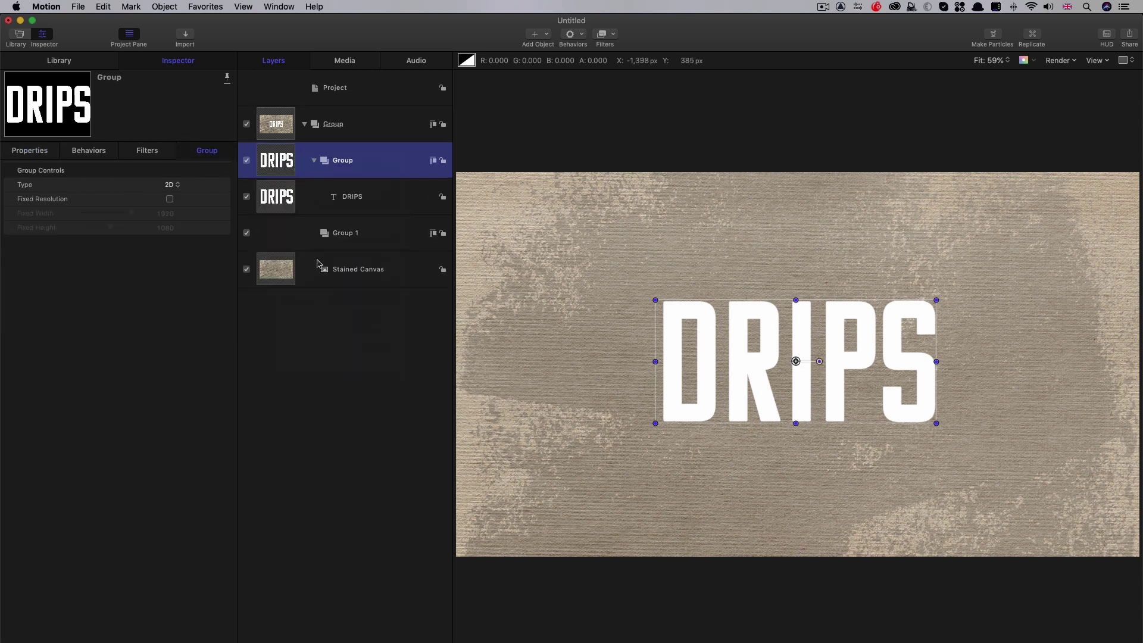
left_click(28, 151)
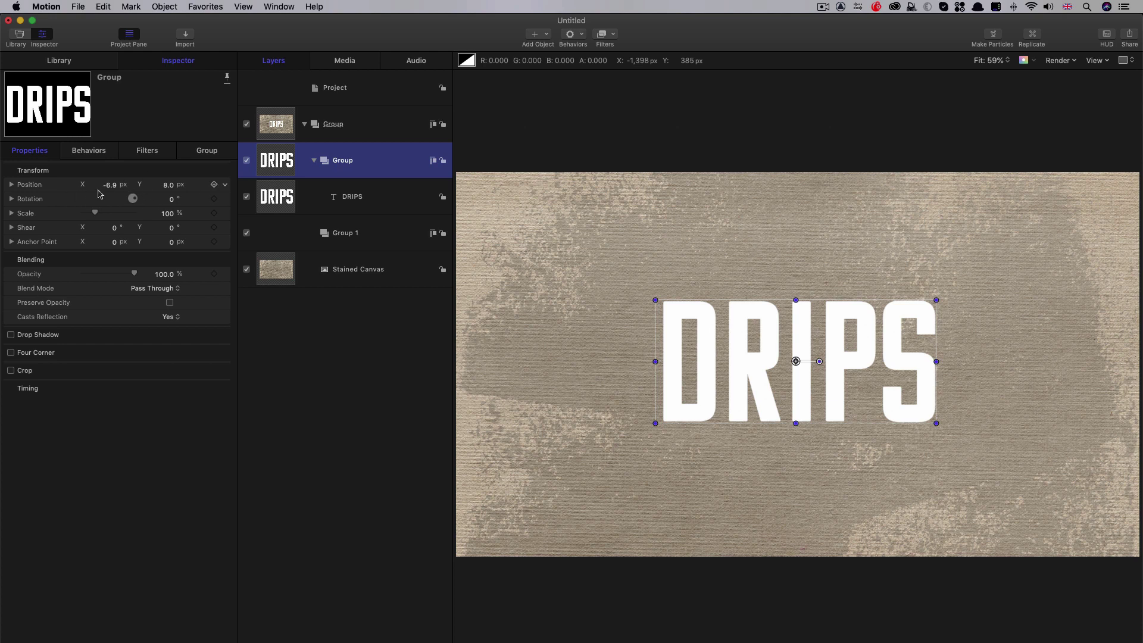
Move the DRIPS text back into Group 1 and delete the emptied wrapper group.
left_click(294, 195)
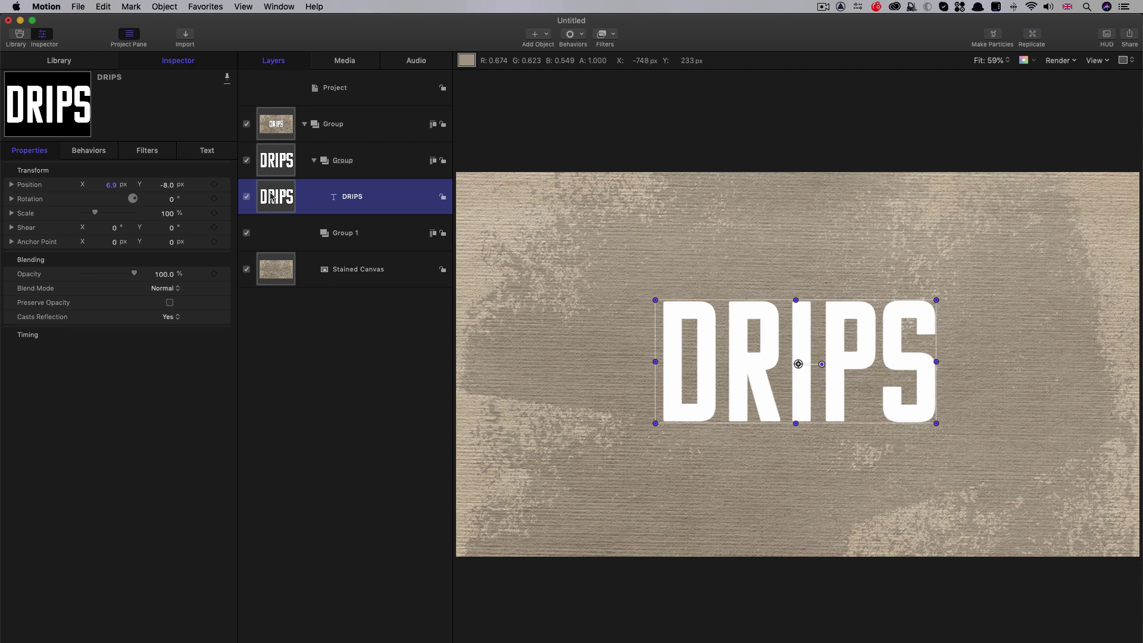
left_click_drag(271, 197, 350, 234)
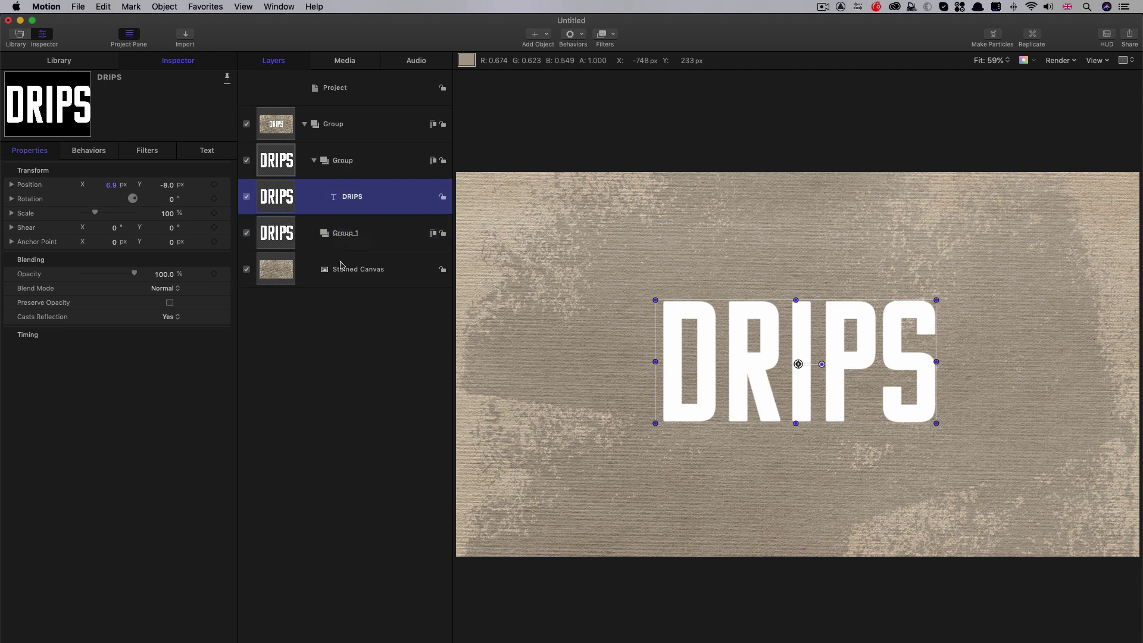
left_click(335, 164)
key("Delete")
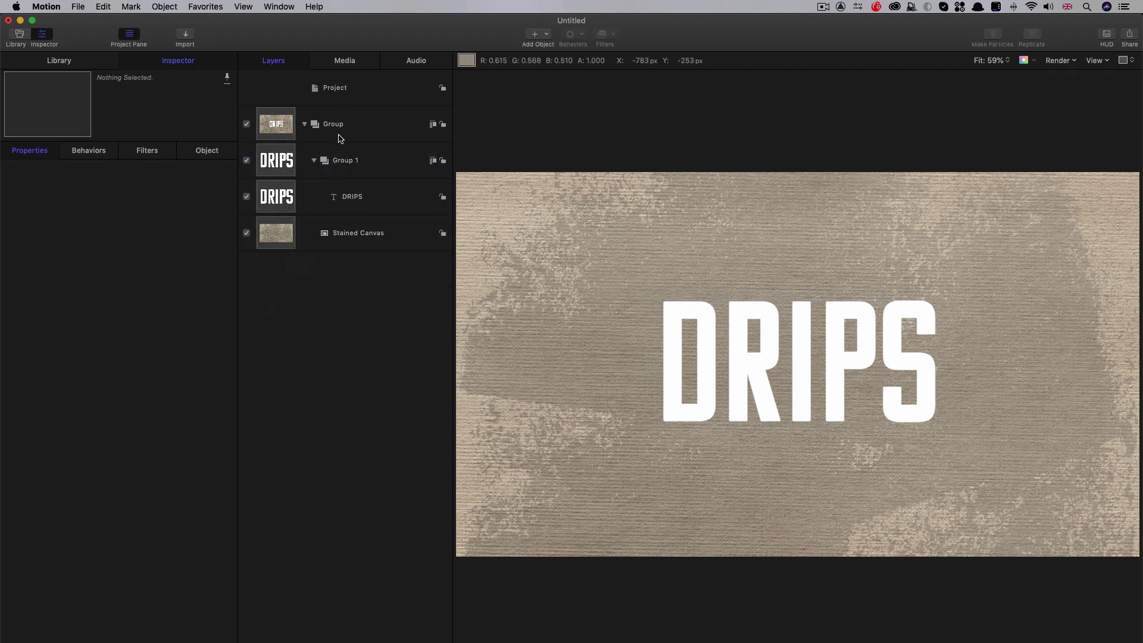
Create a new top-level group in the project, above the group holding the text and canvas.
left_click(333, 88)
left_click(164, 7)
left_click(515, 245)
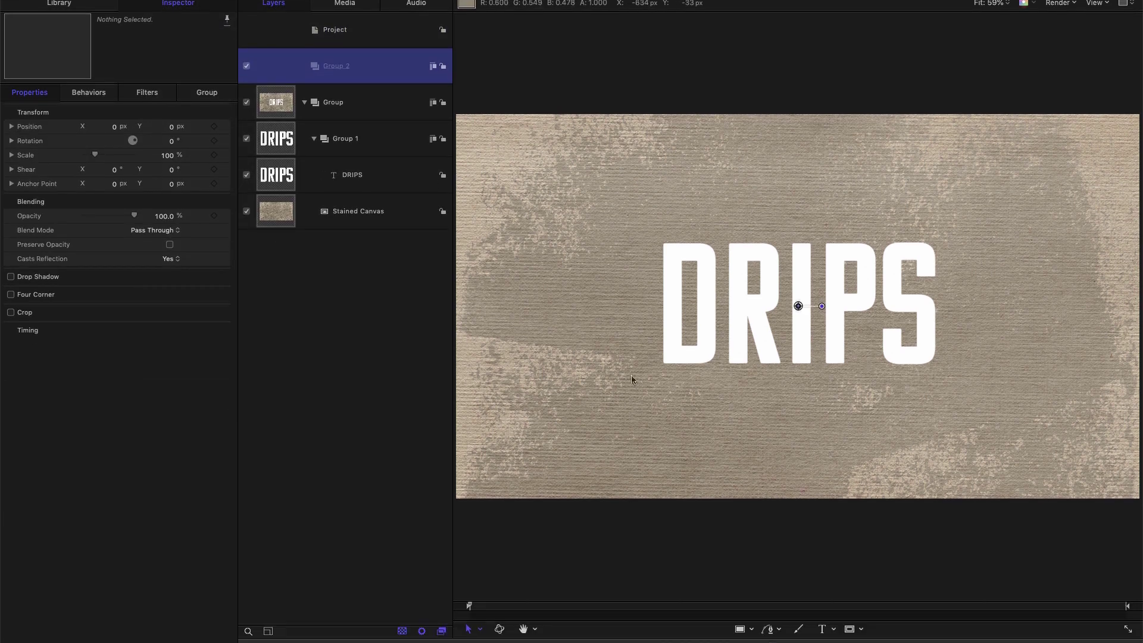
Draw a small circle over the top of the letter D, centered at about X -311, Y 213 px.
left_click(752, 615)
left_click(767, 580)
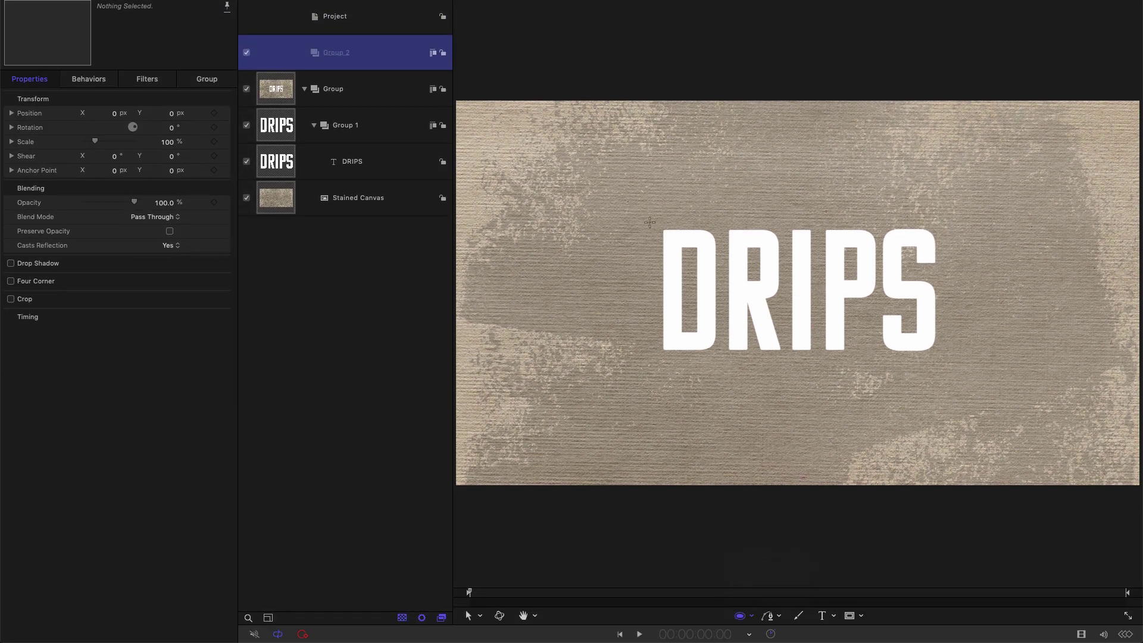
left_click_drag(688, 217, 709, 239)
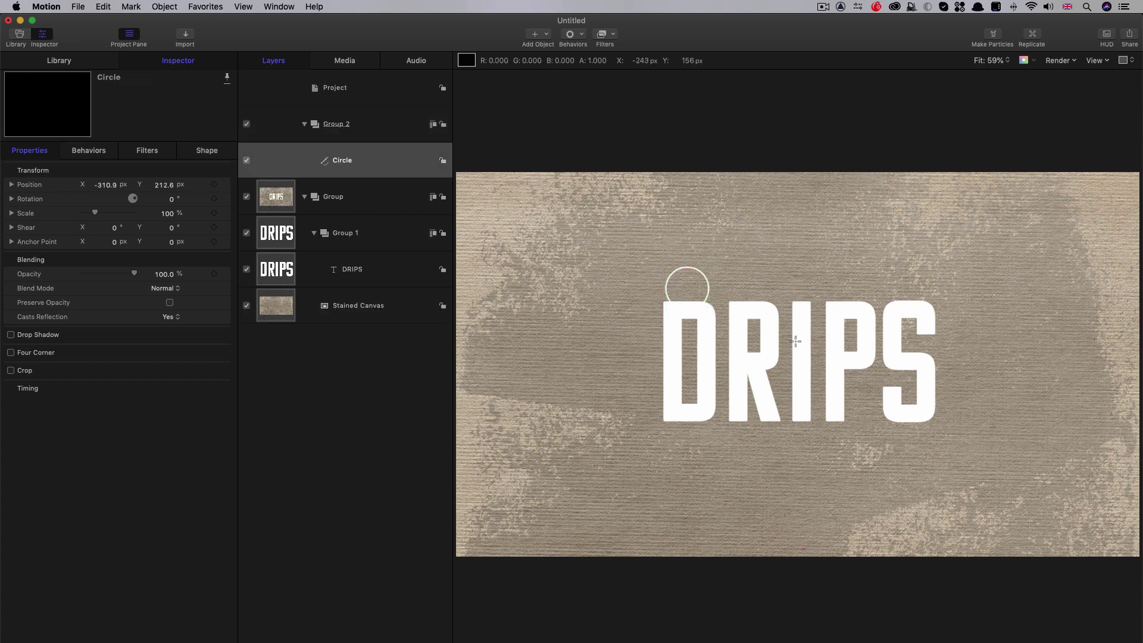
Reset the circle's position to the frame center and give it a fill with no outline.
right_click(110, 172)
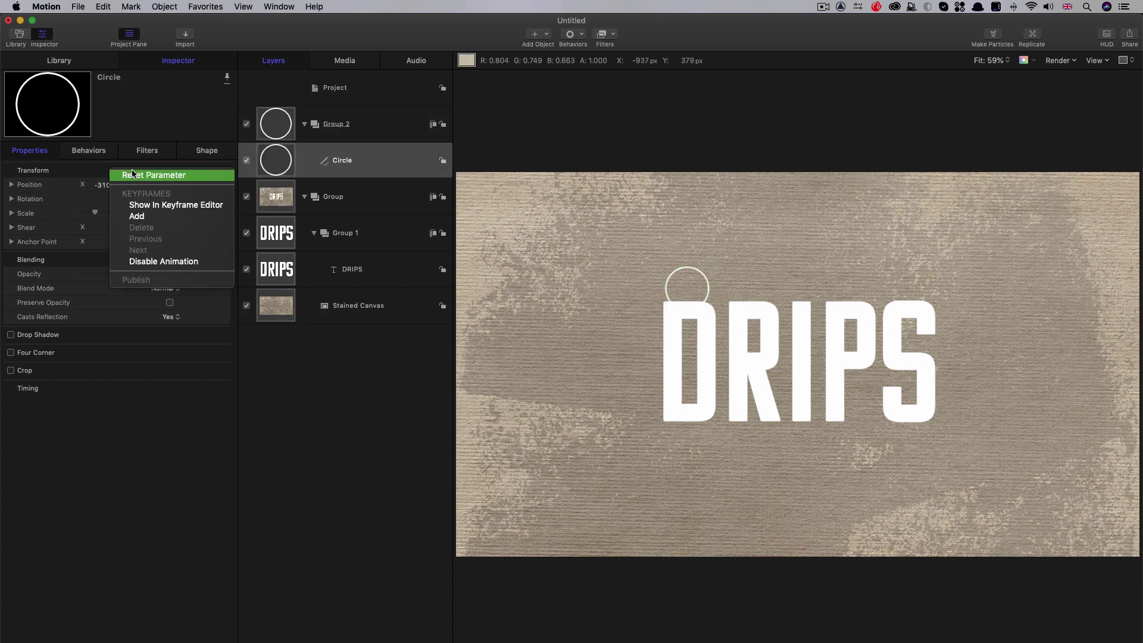
left_click(226, 150)
left_click(10, 197)
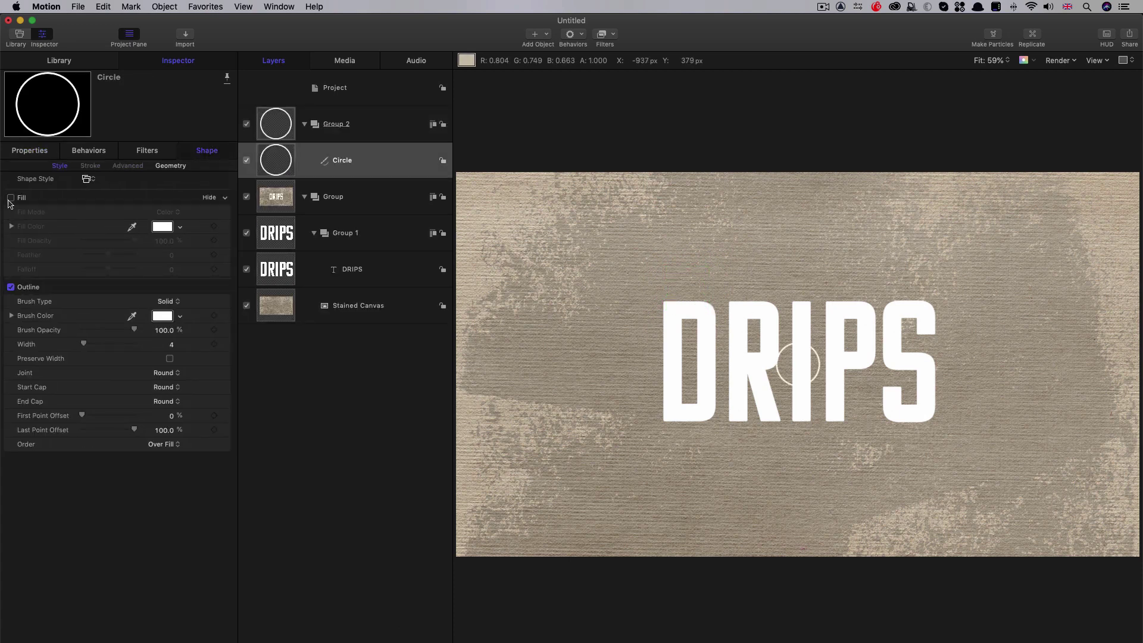
left_click(11, 287)
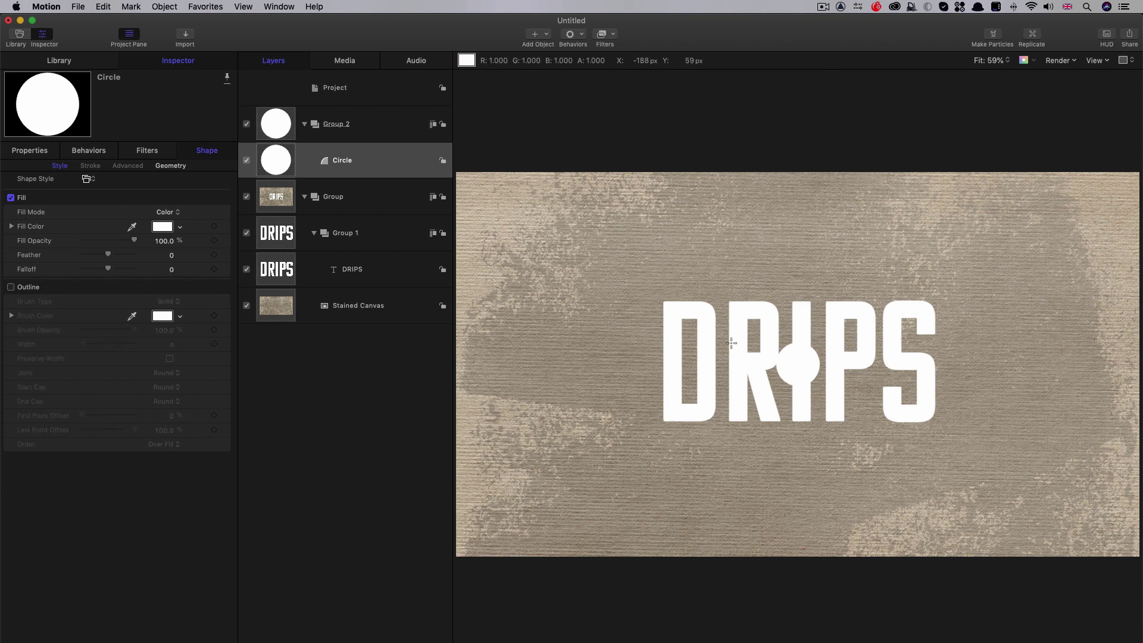
Make a particle emitter from the circle and set the emitter shape to Line.
left_click(164, 7)
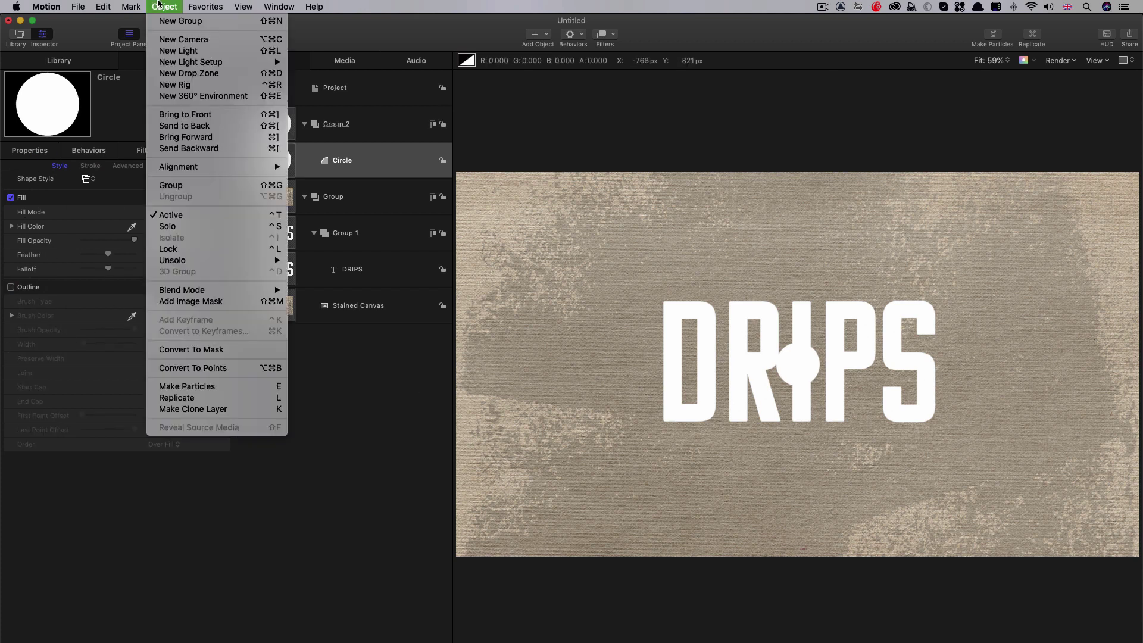
left_click(229, 385)
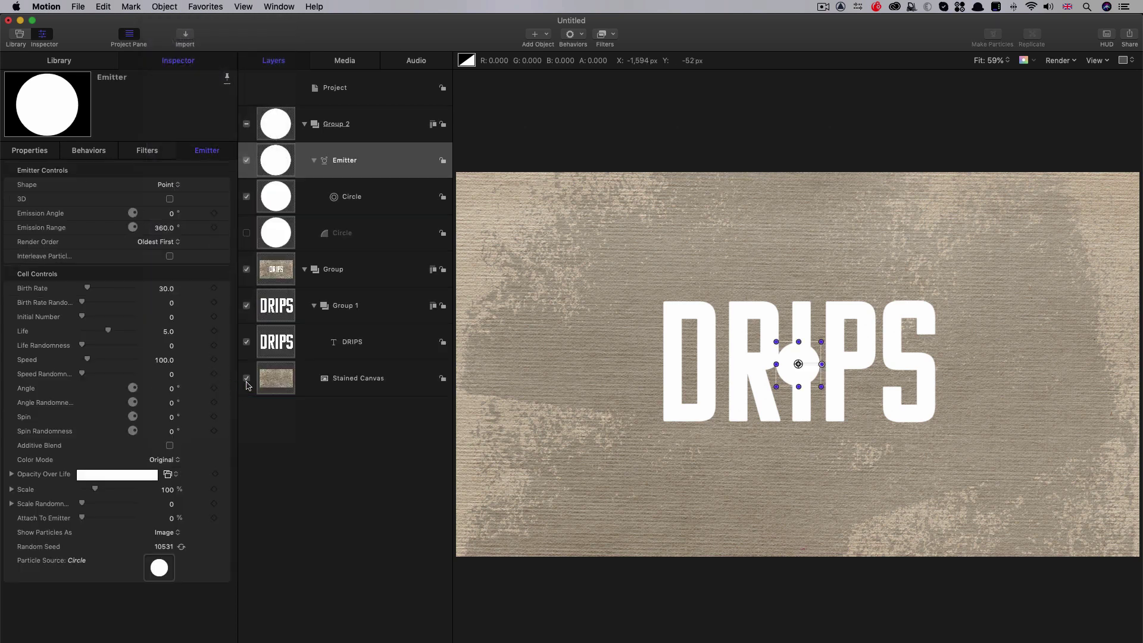
left_click(170, 186)
left_click(158, 196)
Set the emitter line's start point to X -540, Y 850 px and its end point to X 540, Y 850 px.
left_click(106, 199)
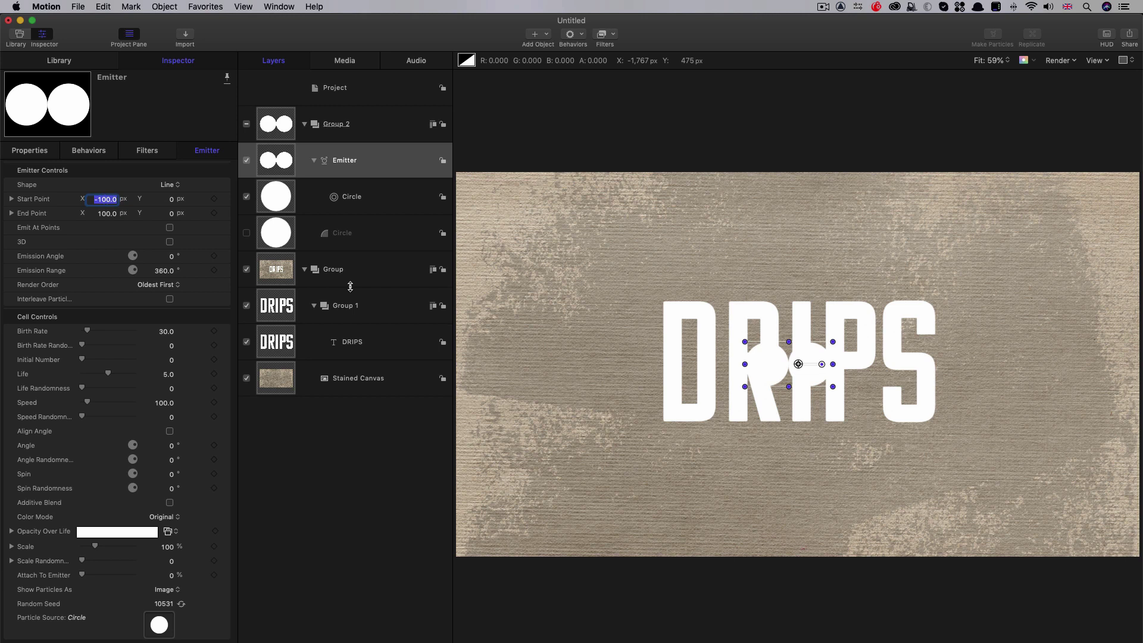
type("-540")
key("Tab")
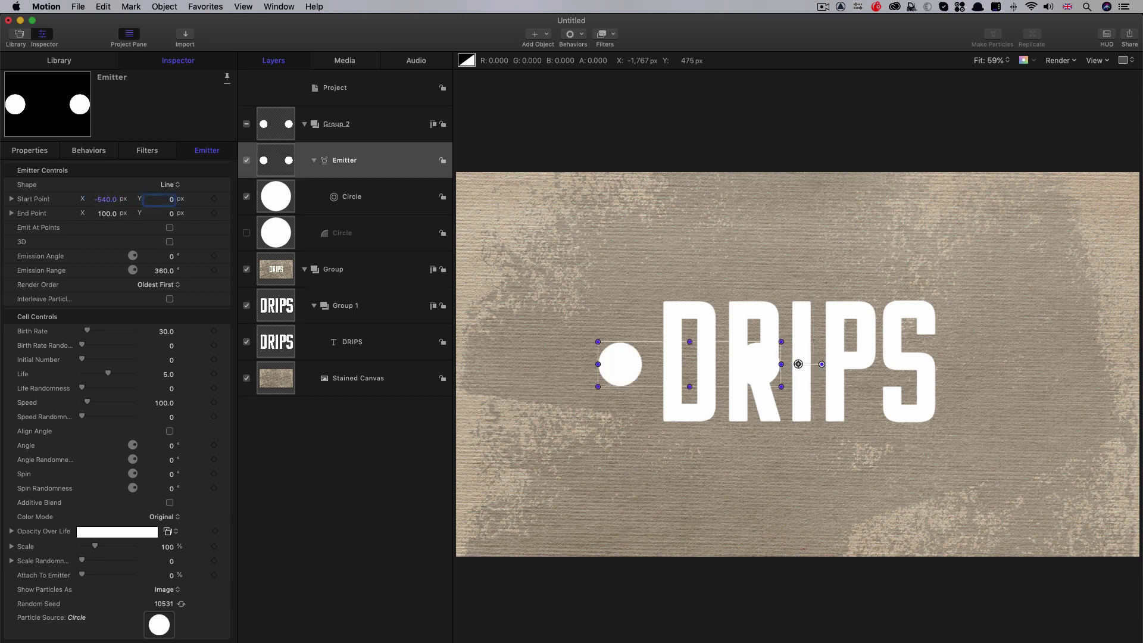
key("Tab")
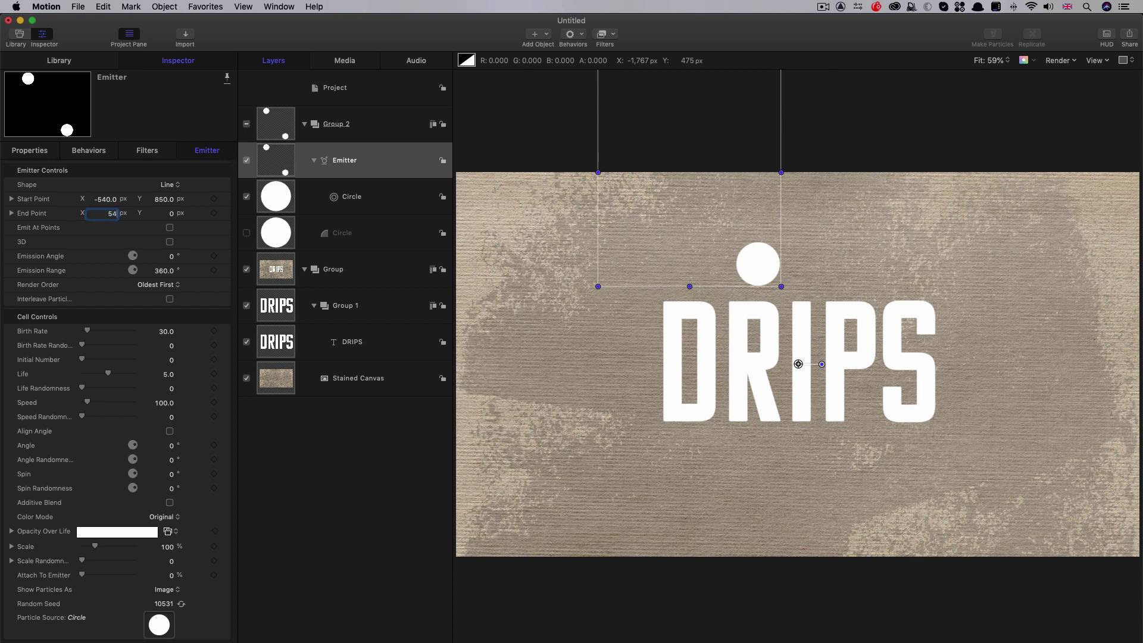
key("Tab")
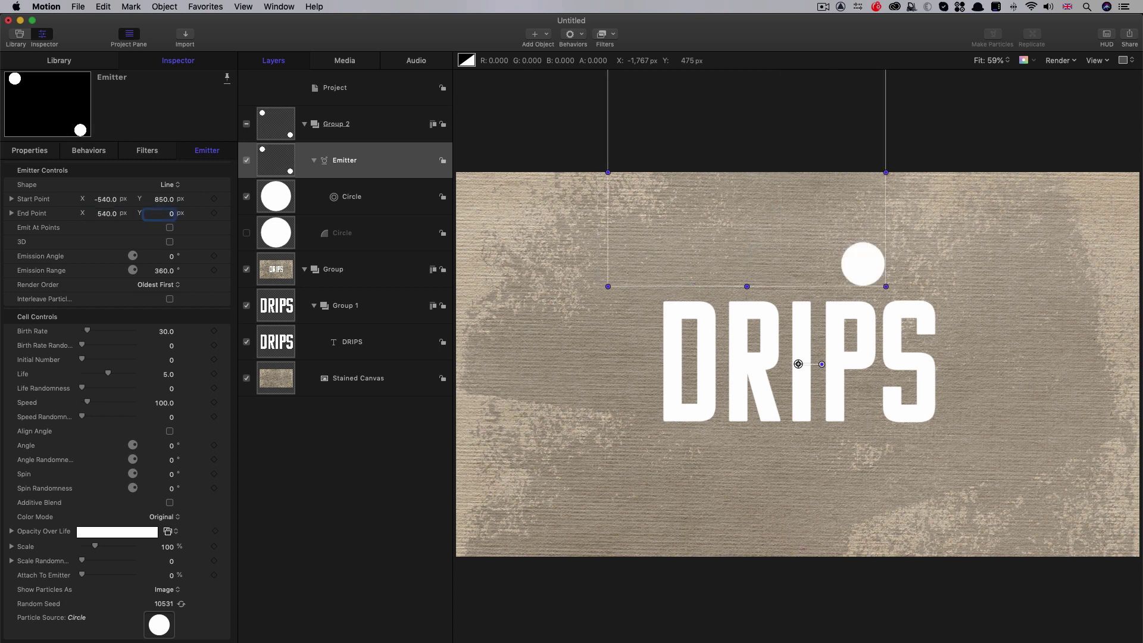
key("Return")
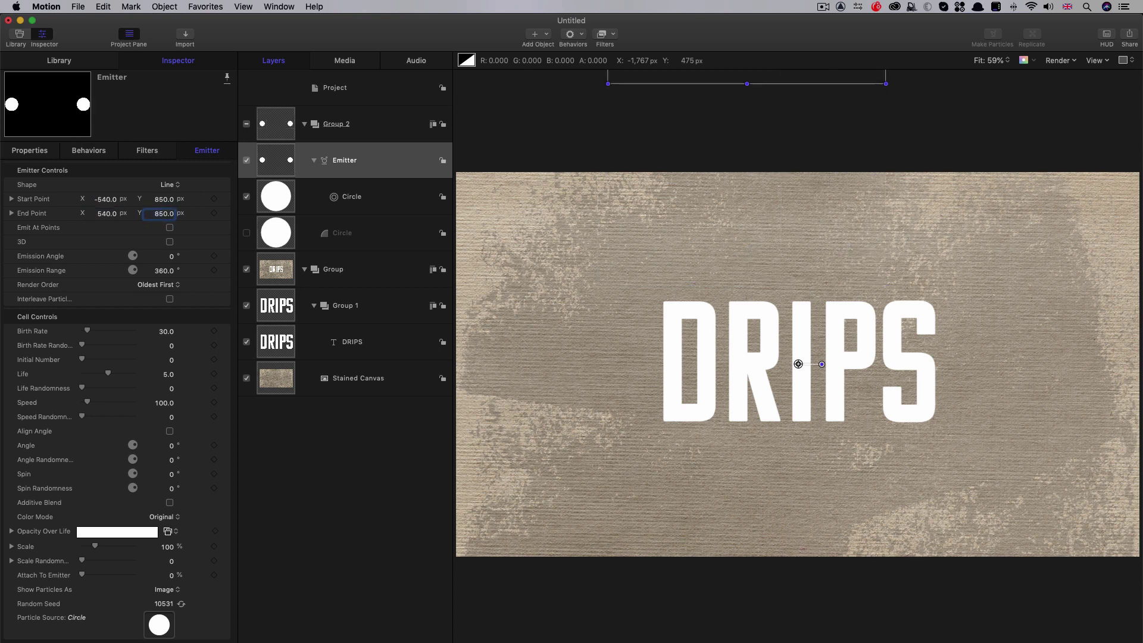
Set the emitter's emission range to 0° and the particle life to 15.
left_click(164, 270)
type("0")
key("Return")
left_click(169, 374)
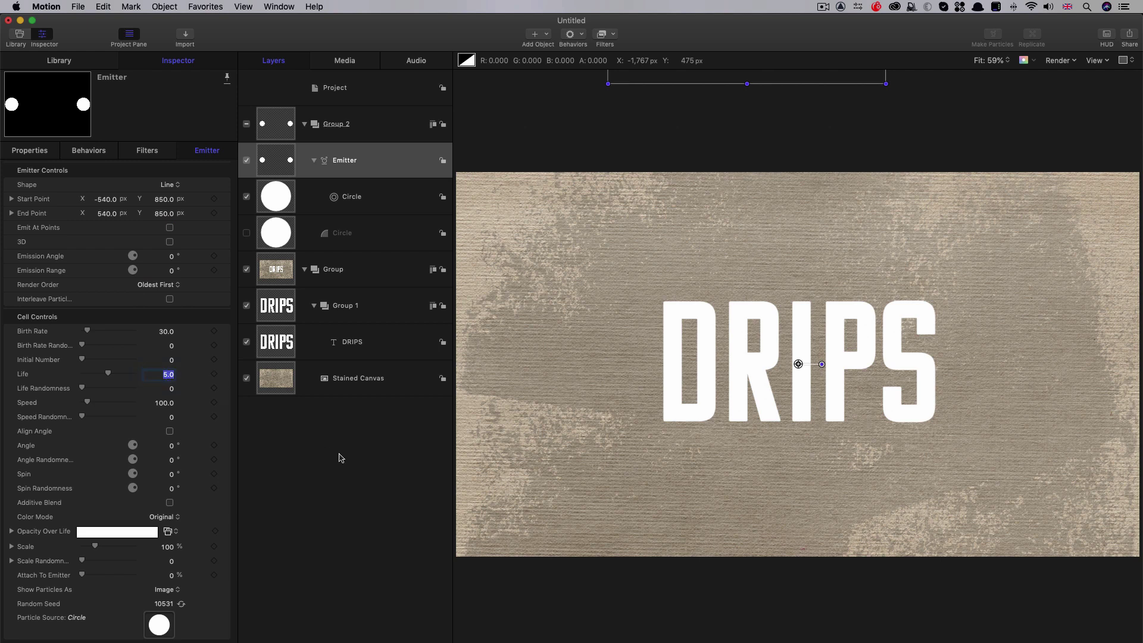
type("15.0")
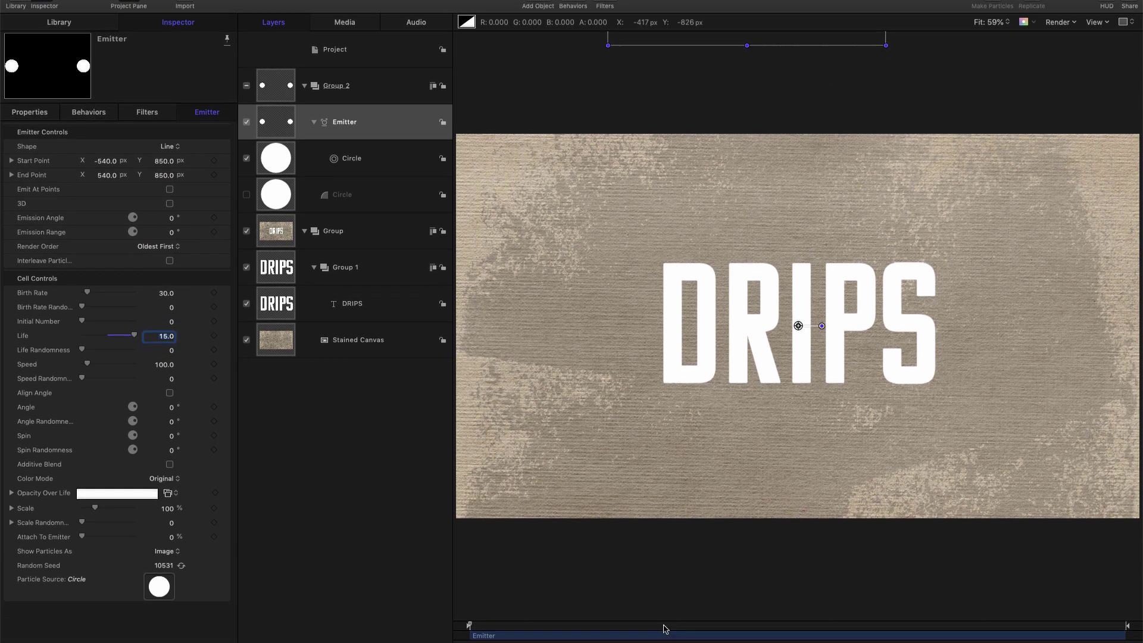
Keyframe the emitter's birth rate at 300 at 5:00 on the timeline.
left_click_drag(596, 607, 691, 606)
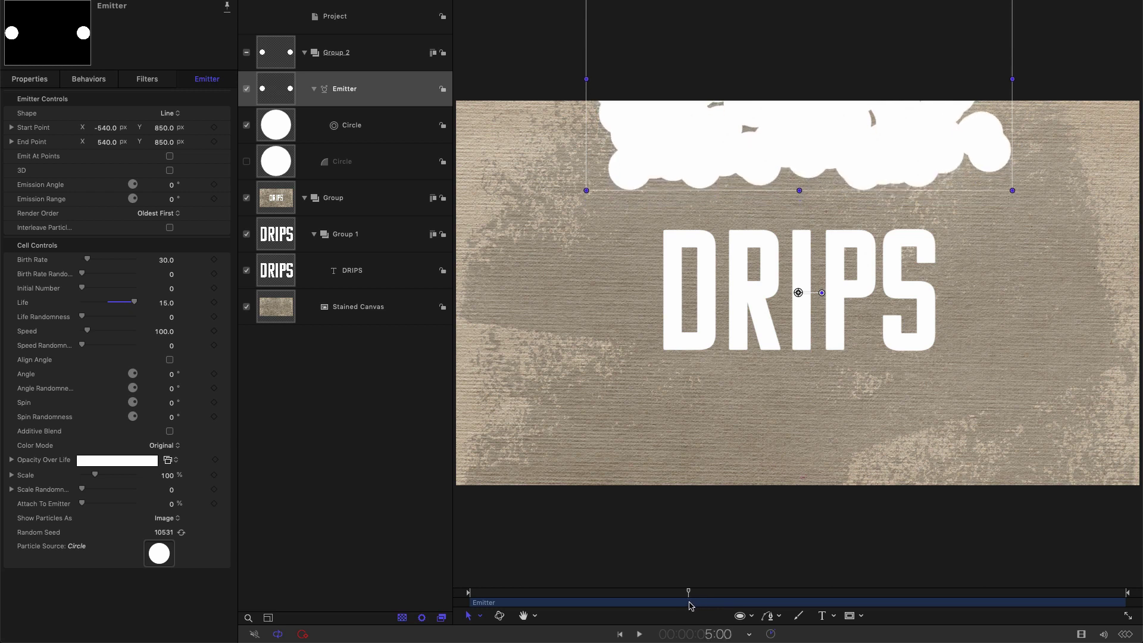
left_click(213, 260)
double_click(163, 260)
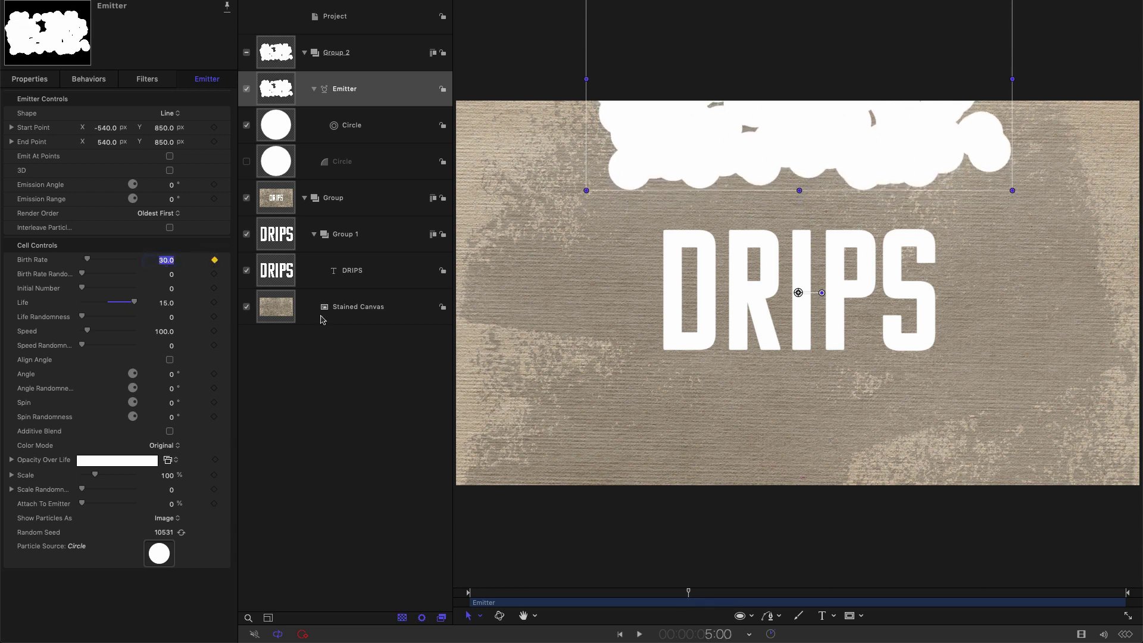
type("300")
key("Return")
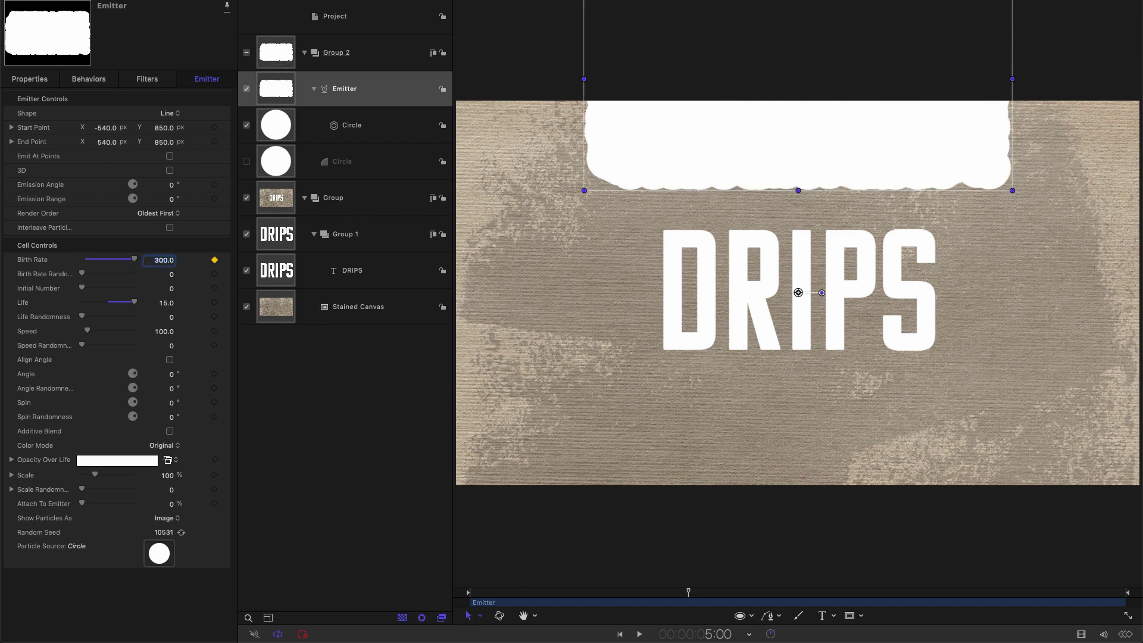
Keyframe the emitter's birth rate at 0 one frame on, at 5:01.
left_click(658, 549)
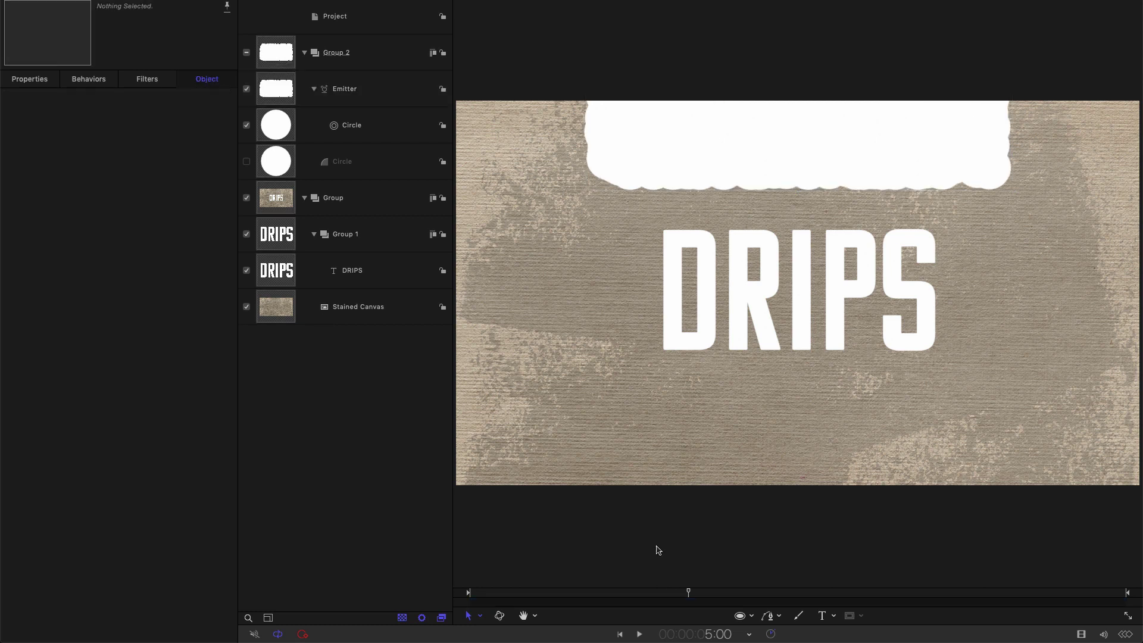
key("Right")
left_click(357, 88)
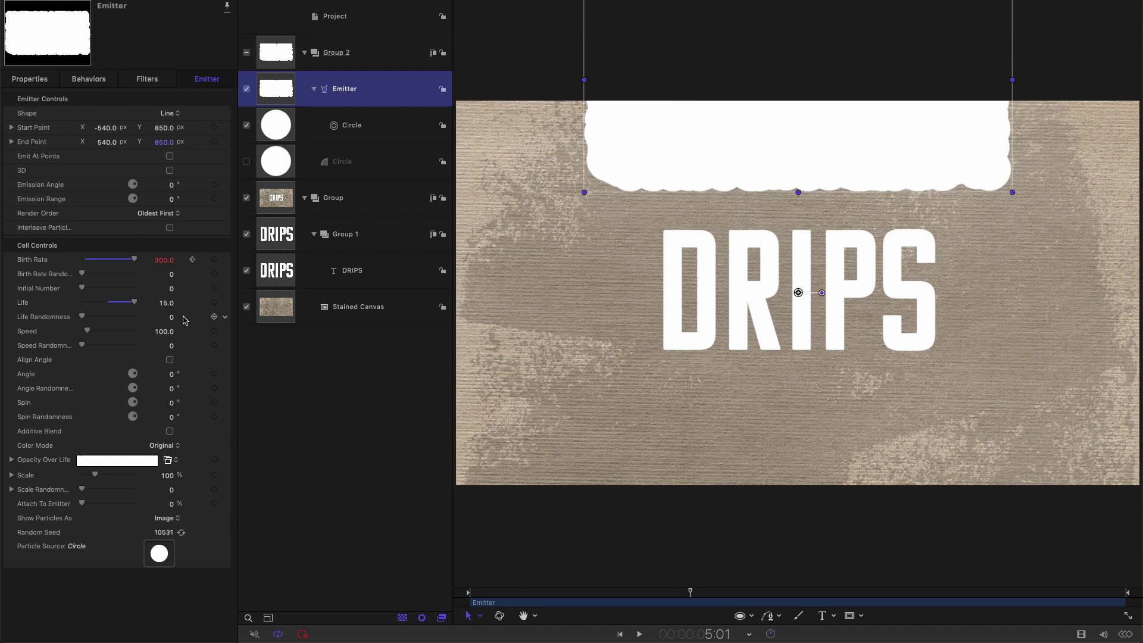
left_click(166, 260)
key("Return")
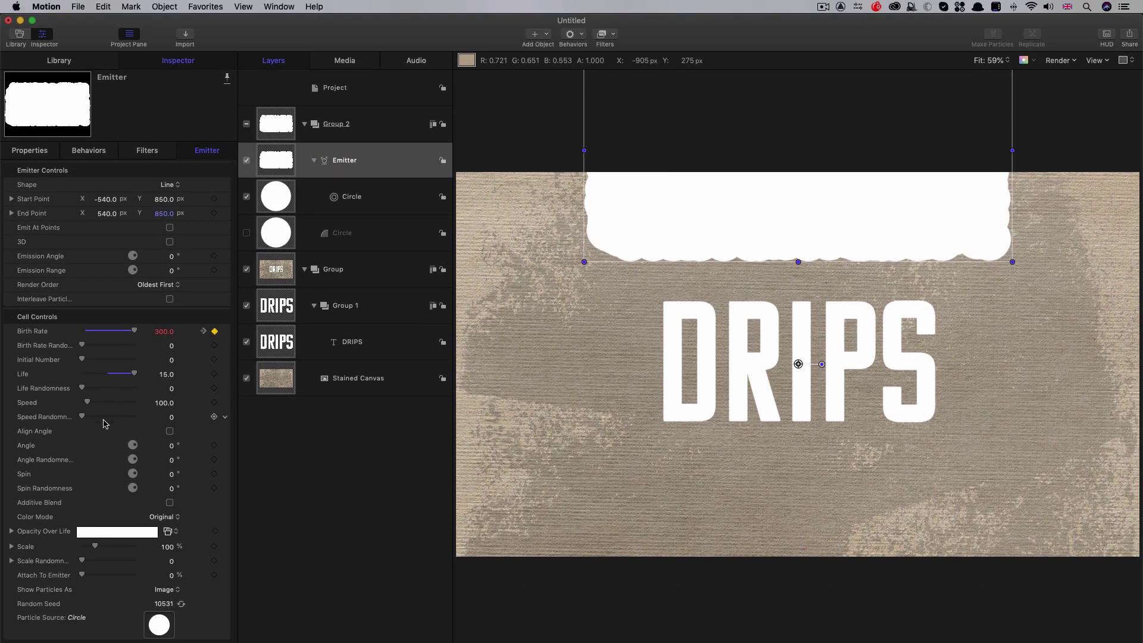
Set the emitter's particle speed to 200 and its speed randomness to 100.
left_click(166, 403)
type("200")
key("Tab")
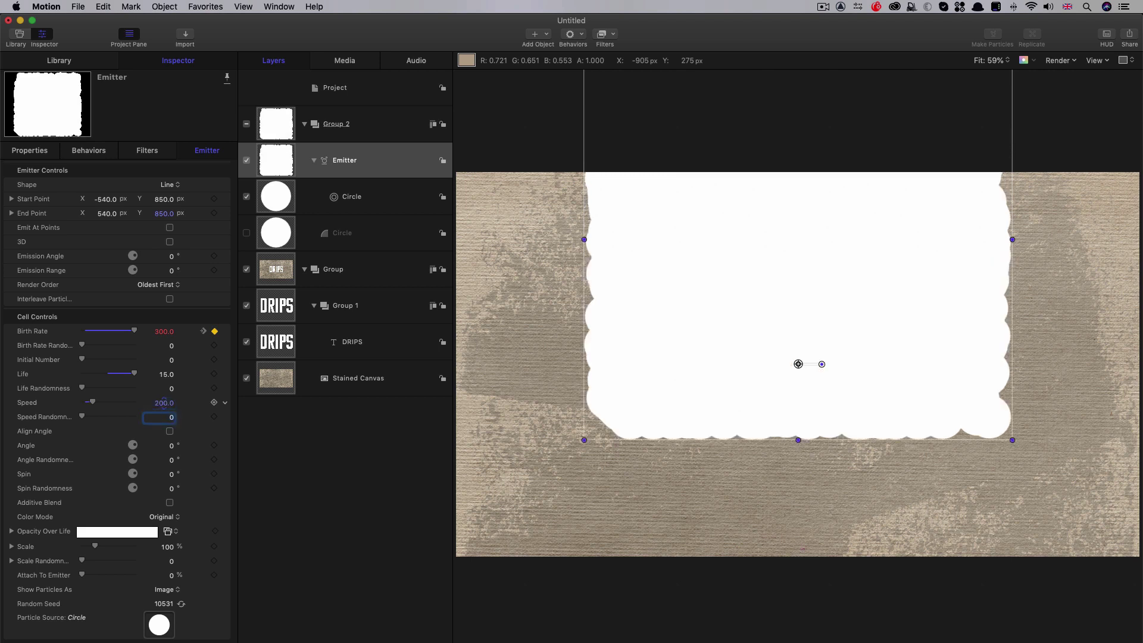
key("Return")
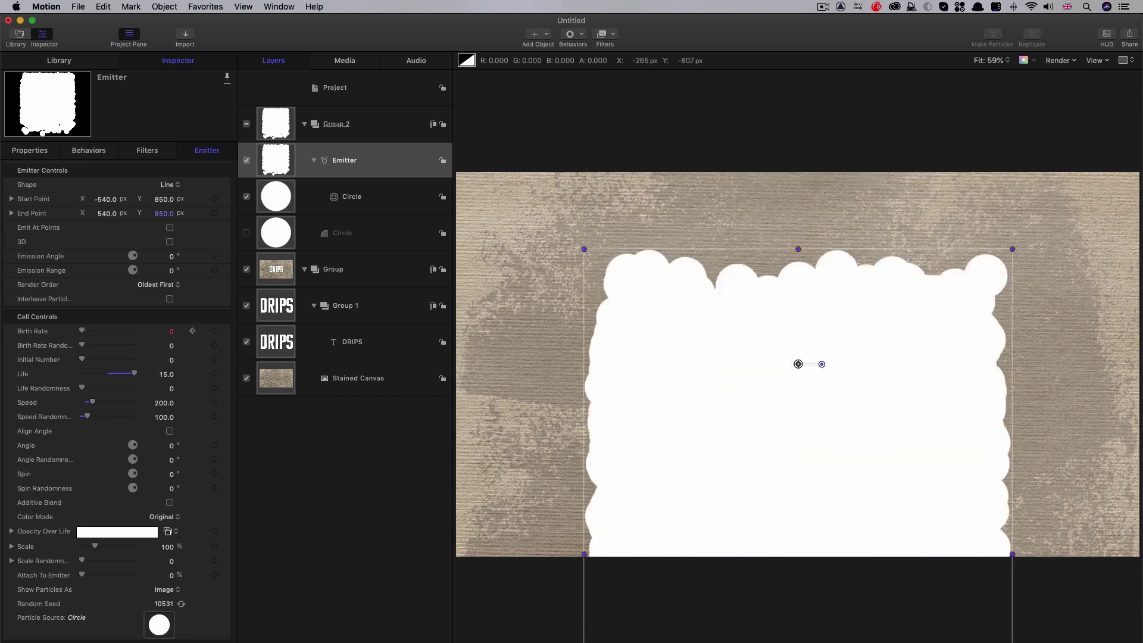
Rename the emitter's group as Matte and move it to the bottom of the layer stack.
left_click(337, 124)
left_click(337, 124)
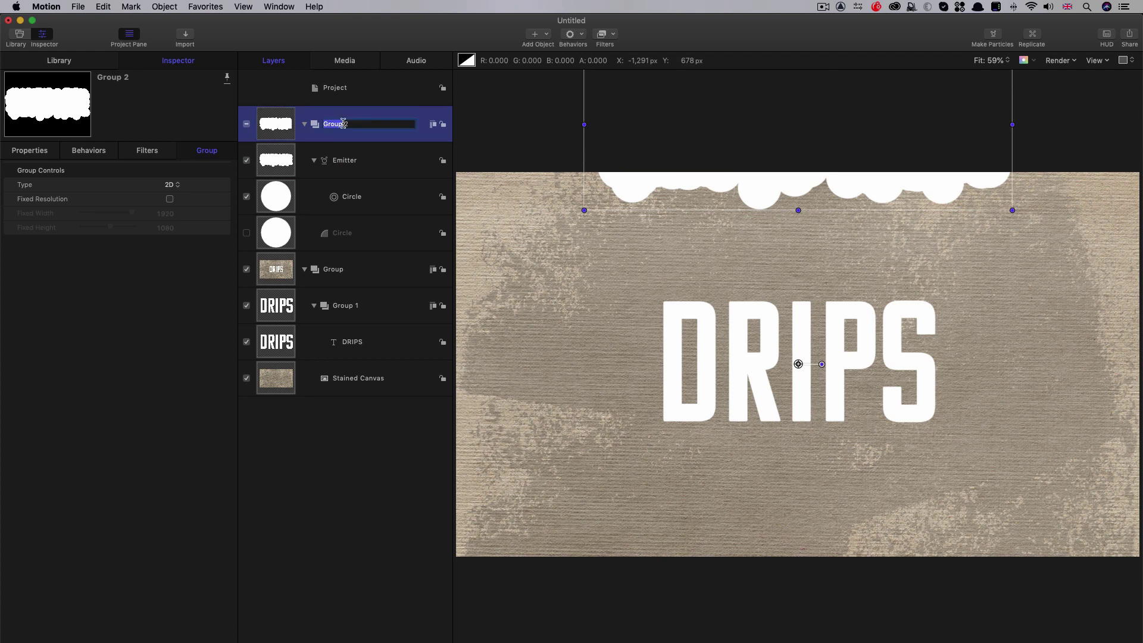
type("Matte")
left_click_drag(276, 124, 272, 398)
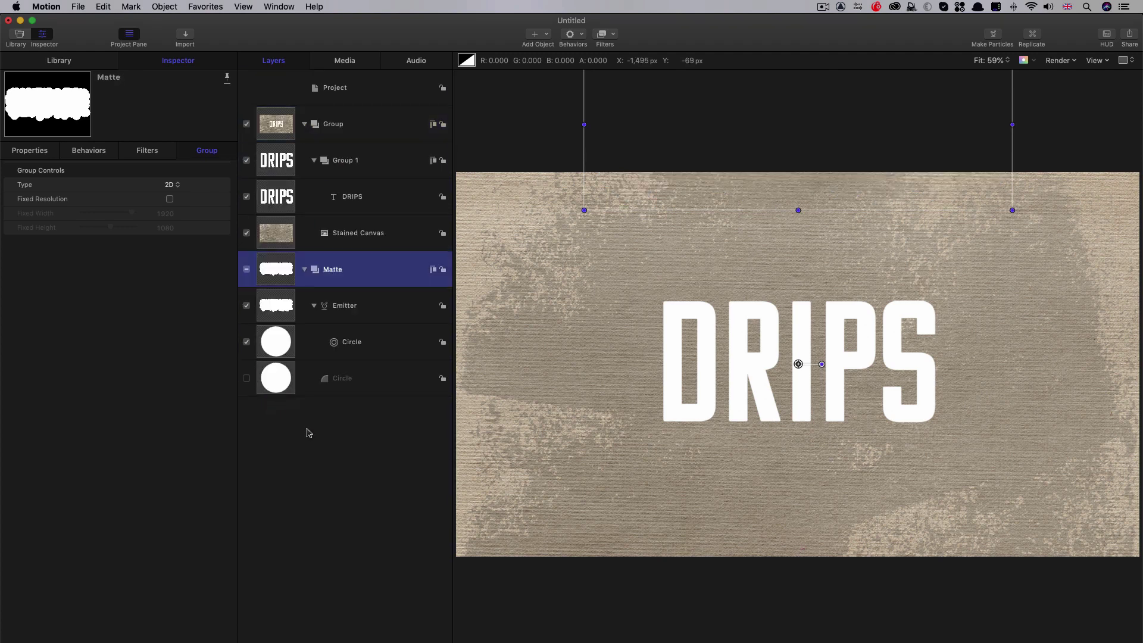
Add an image mask to Group 1 containing the DRIPS text and use the Emitter as its mask source.
left_click(284, 160)
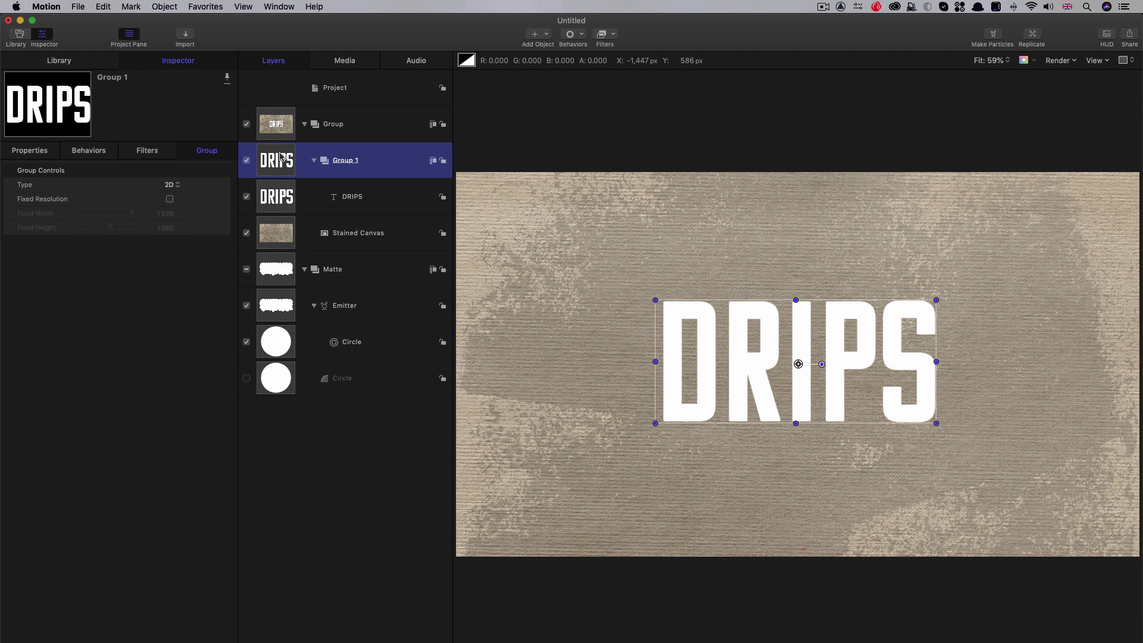
right_click(281, 156)
left_click(304, 325)
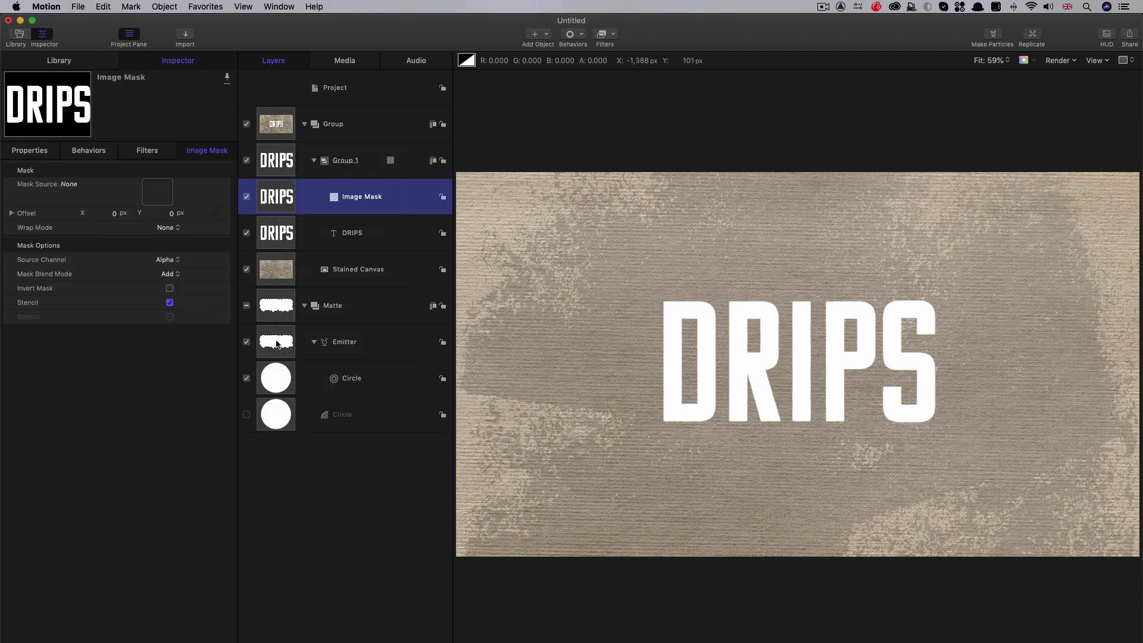
left_click_drag(277, 344, 159, 194)
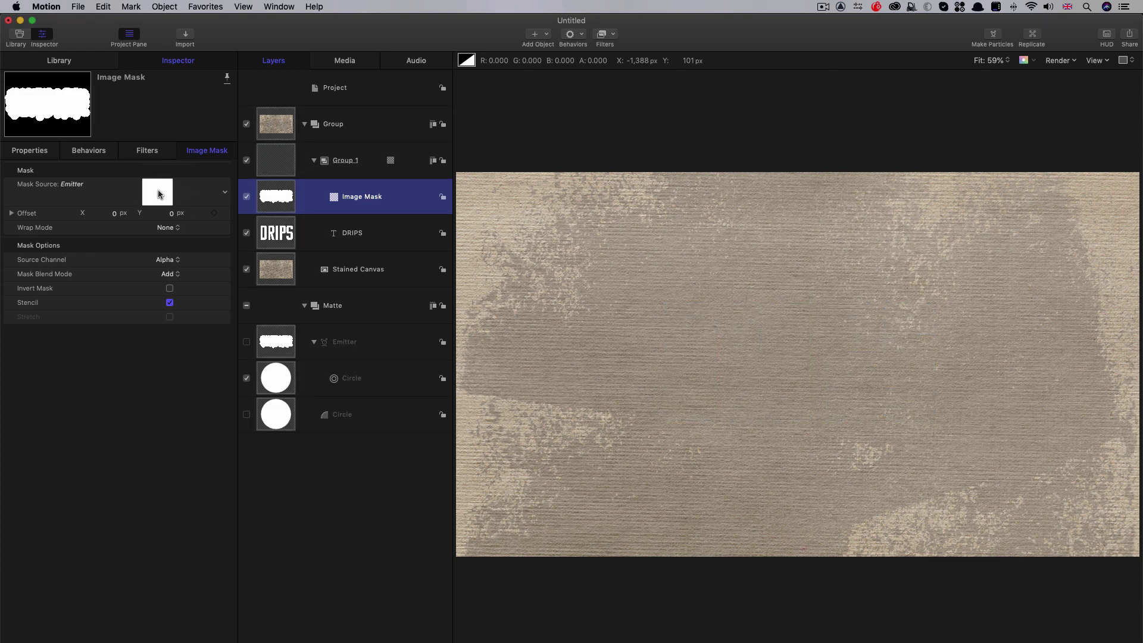
key("space")
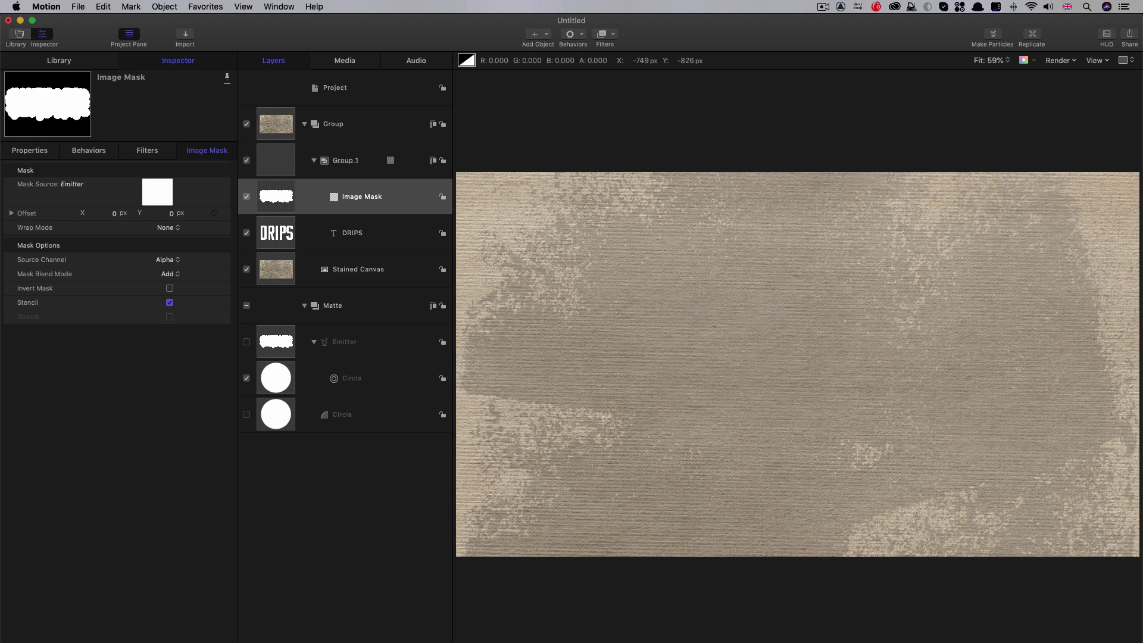
Create a new empty group above all other layers and name it Particles.
left_click(388, 95)
left_click(166, 4)
left_click(169, 21)
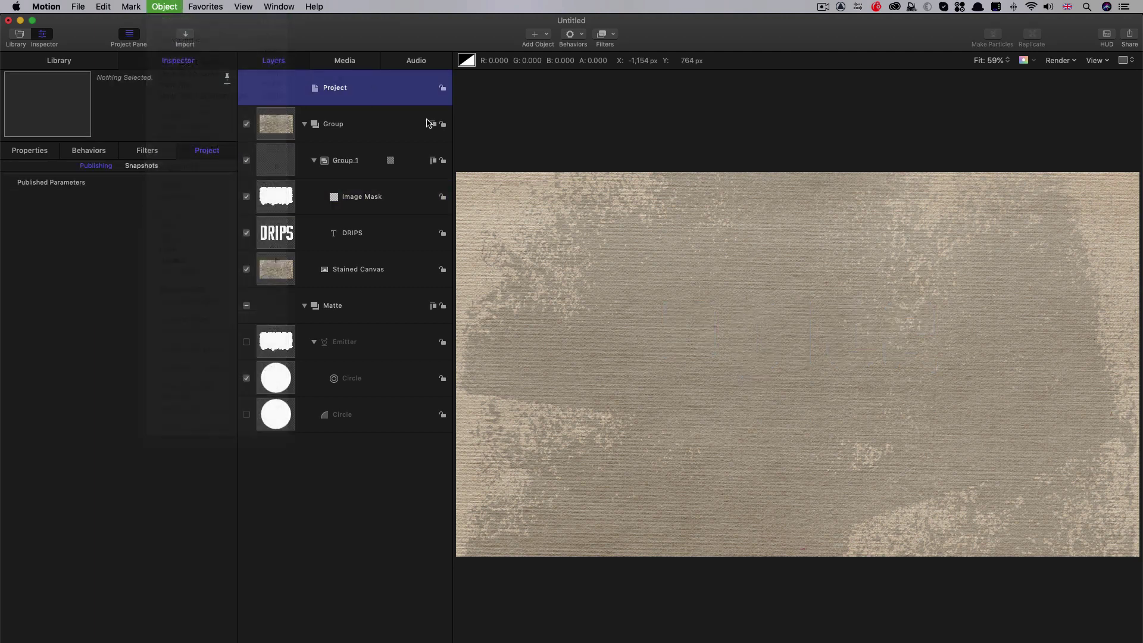
double_click(331, 125)
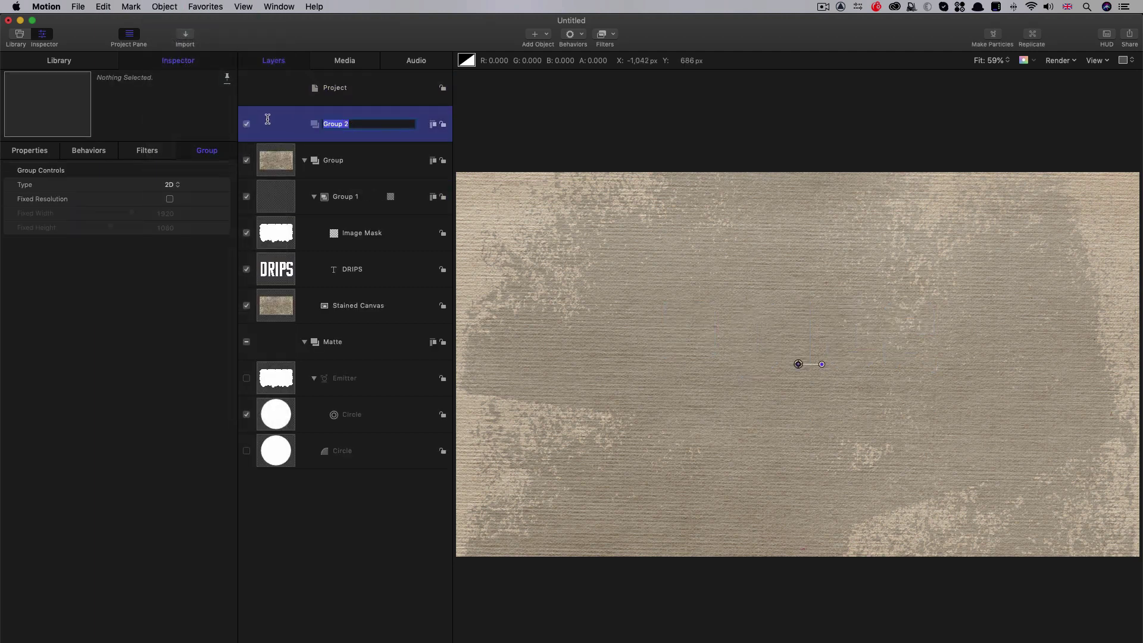
type("Particles")
key("Return")
Draw a closed Bezier drip in the Particles group, with a long stem extending above the frame and a rounded bulb near the bottom edge.
left_click(770, 621)
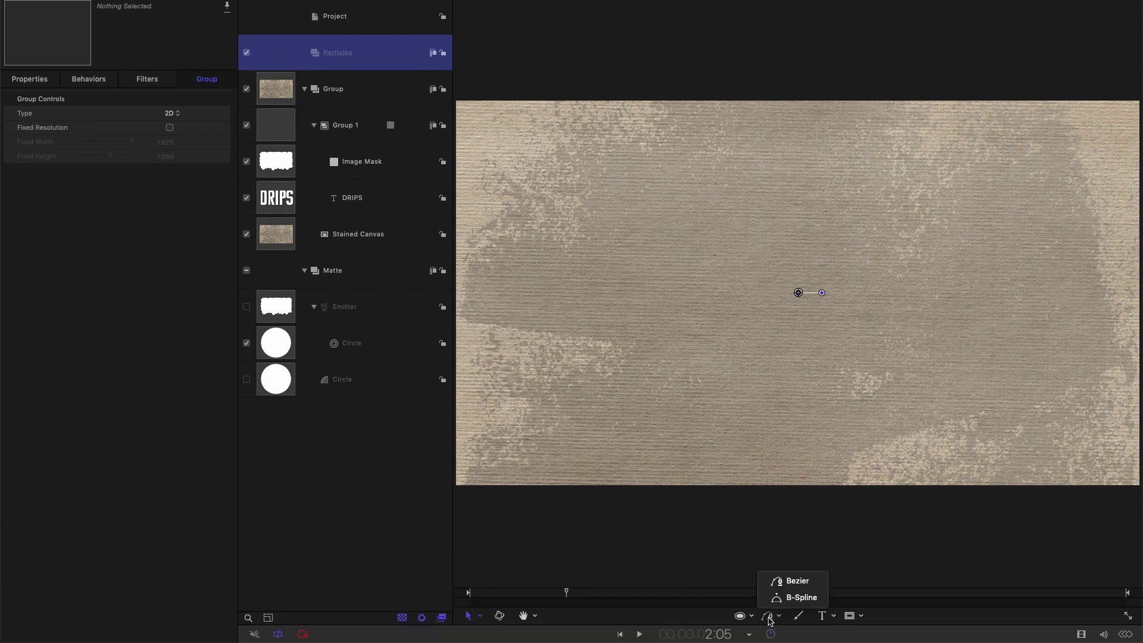
left_click(798, 581)
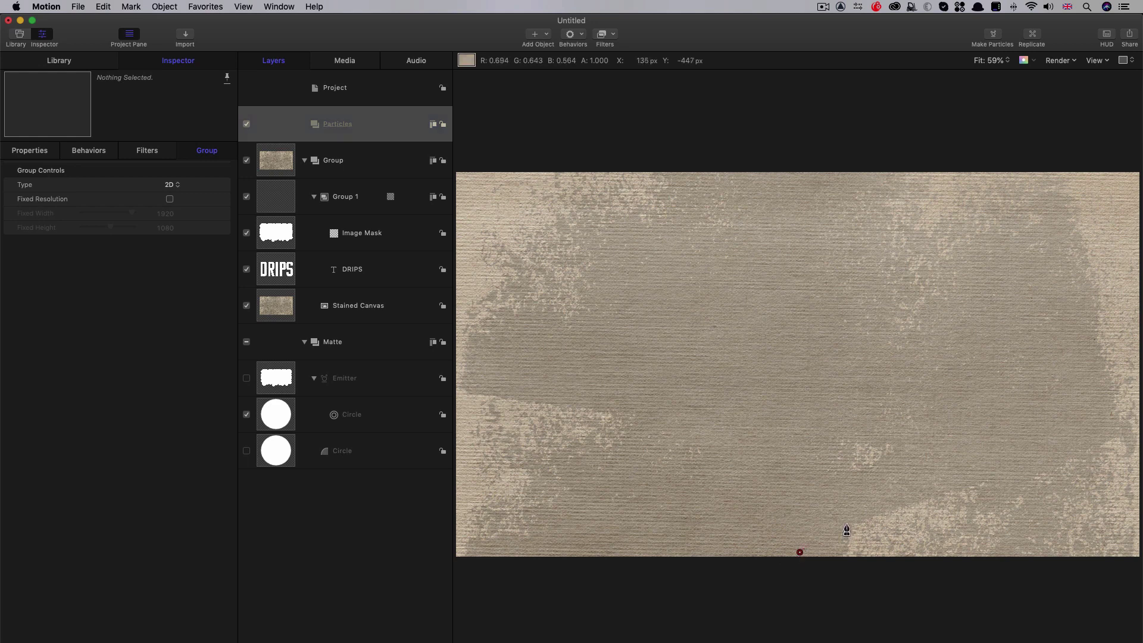
left_click_drag(841, 523, 805, 451)
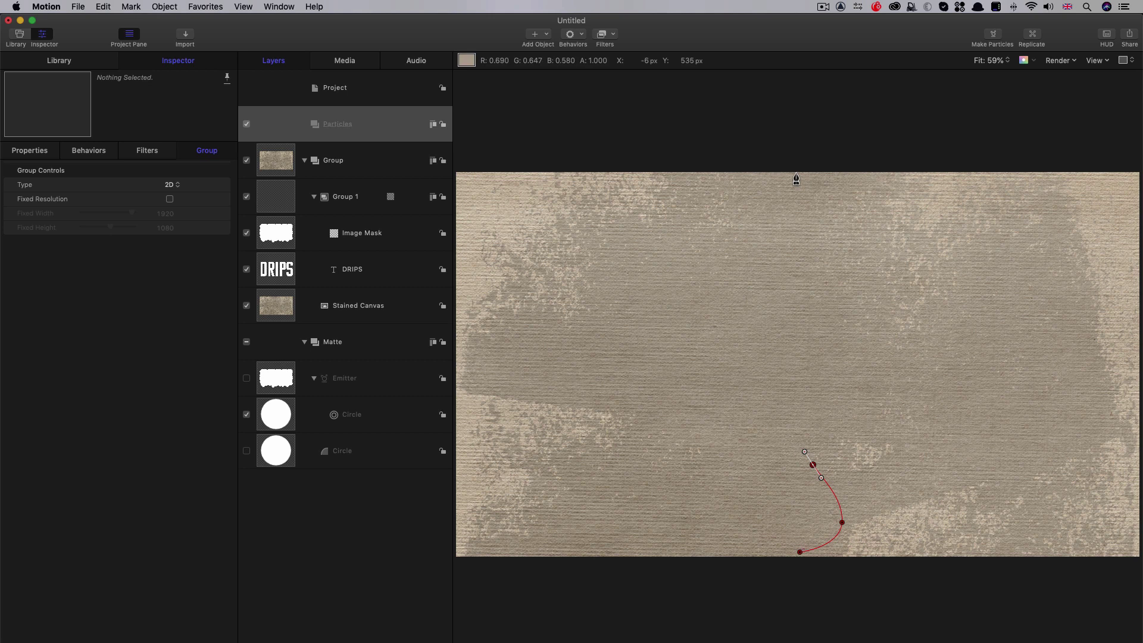
left_click_drag(798, 150, 773, 152)
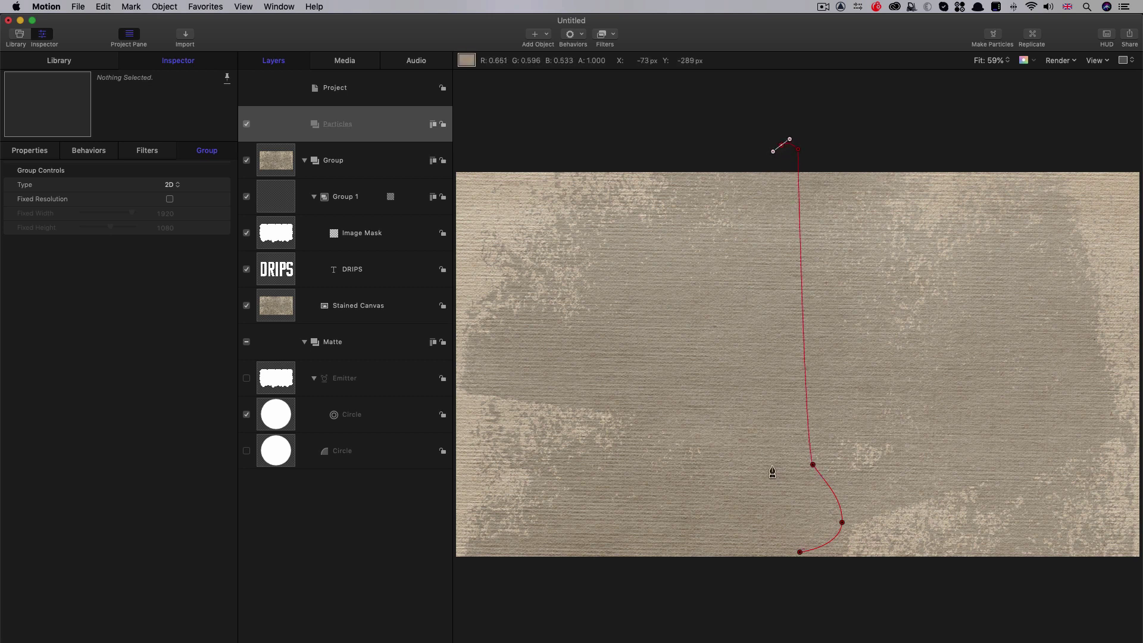
left_click(775, 254)
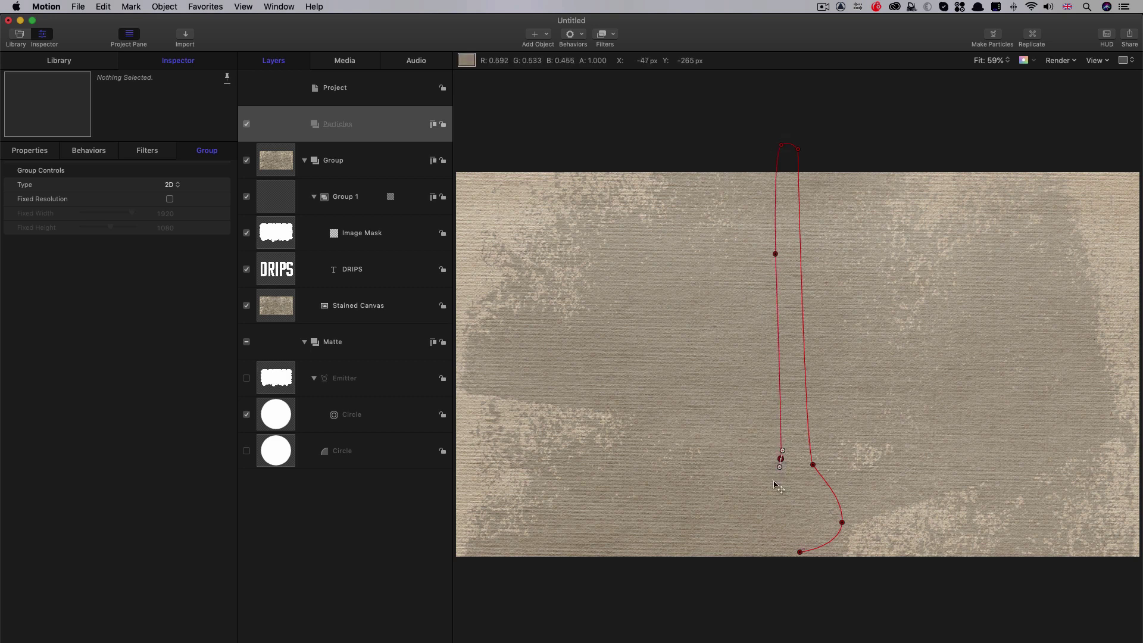
left_click_drag(751, 508, 755, 526)
left_click(799, 551)
Convert the control point at the bottom of the drip's bulb to Smooth.
right_click(800, 554)
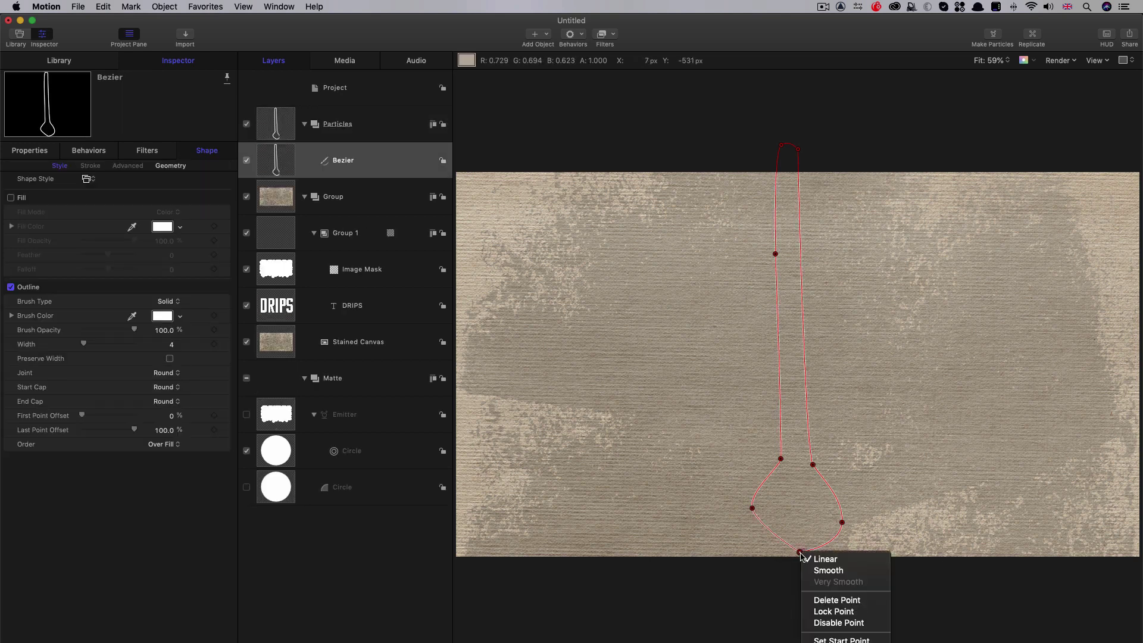
left_click(821, 568)
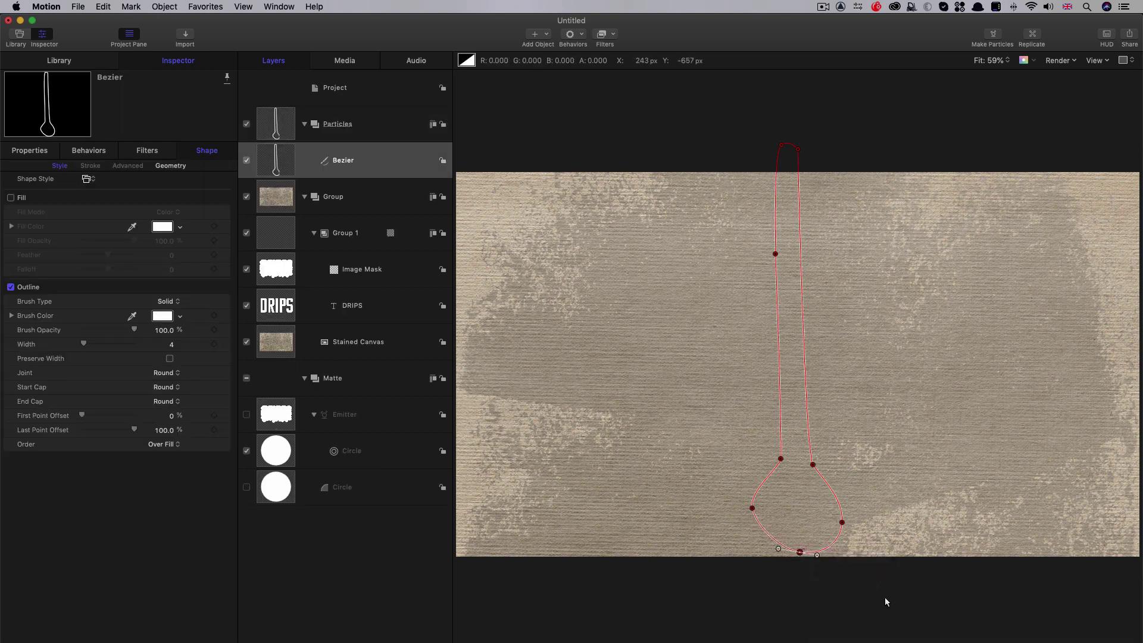
left_click_drag(889, 604, 656, 237)
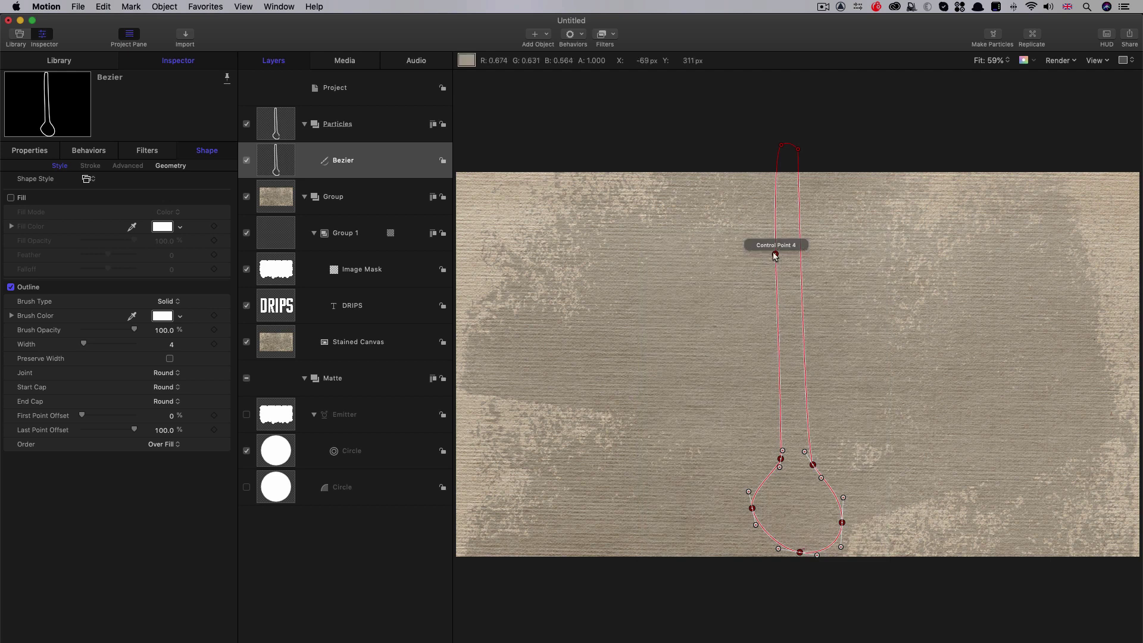
right_click(775, 254)
key("Escape")
Give the Bezier drip a fill and turn off its outline.
left_click(282, 161)
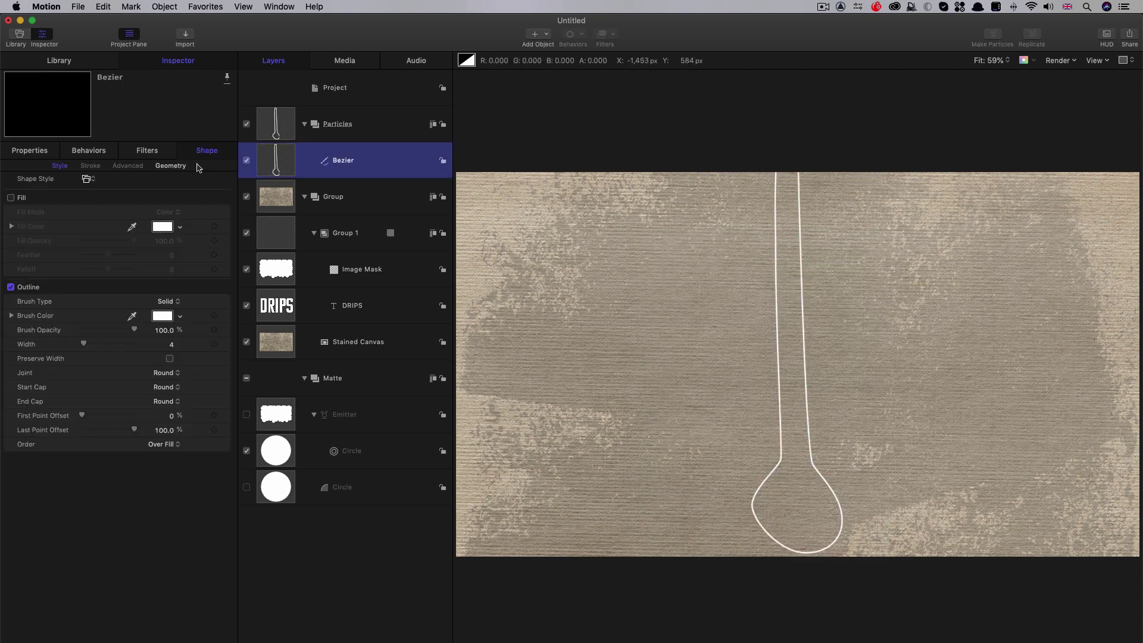
left_click(10, 198)
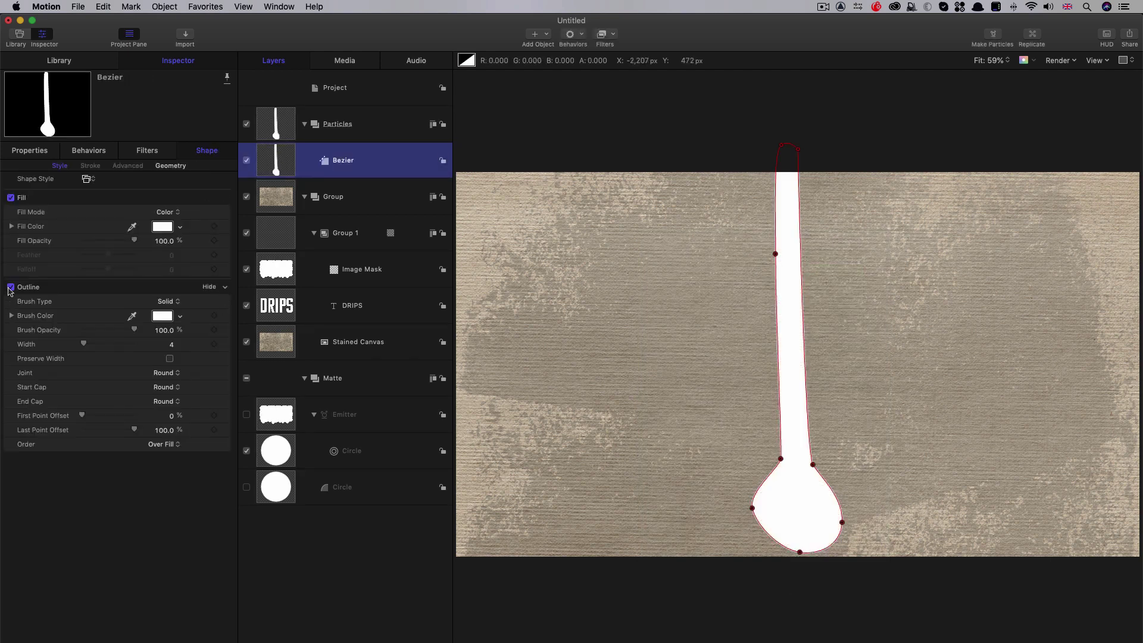
left_click(10, 287)
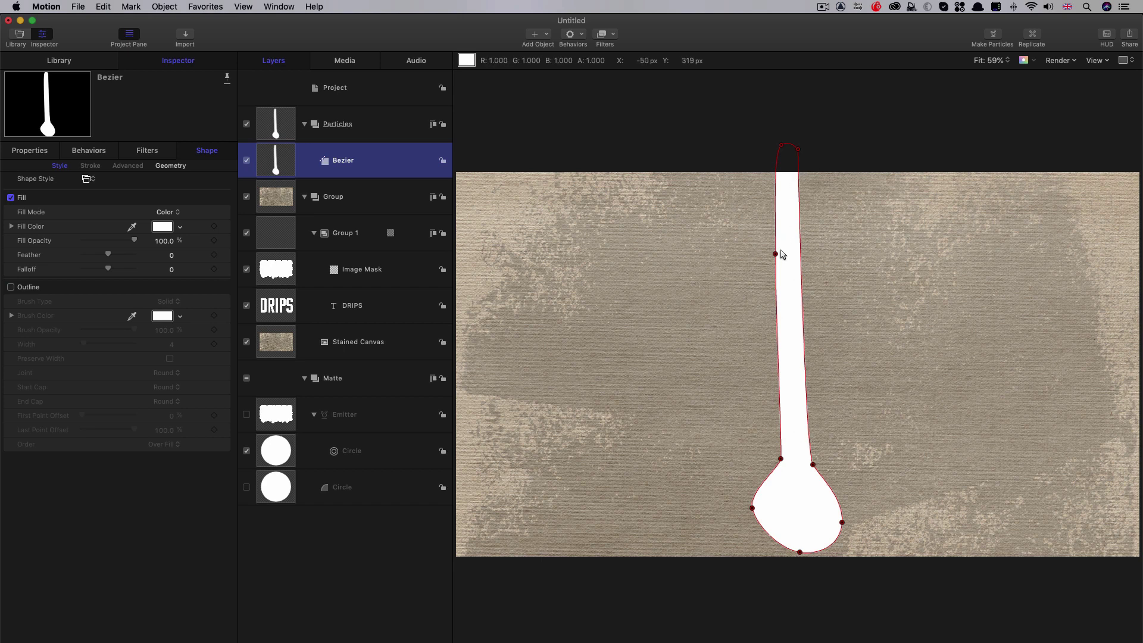
Adjust the drip's control points to even out the stem, raise the neck's left point and slightly narrow the bulb.
left_click_drag(797, 154, 808, 153)
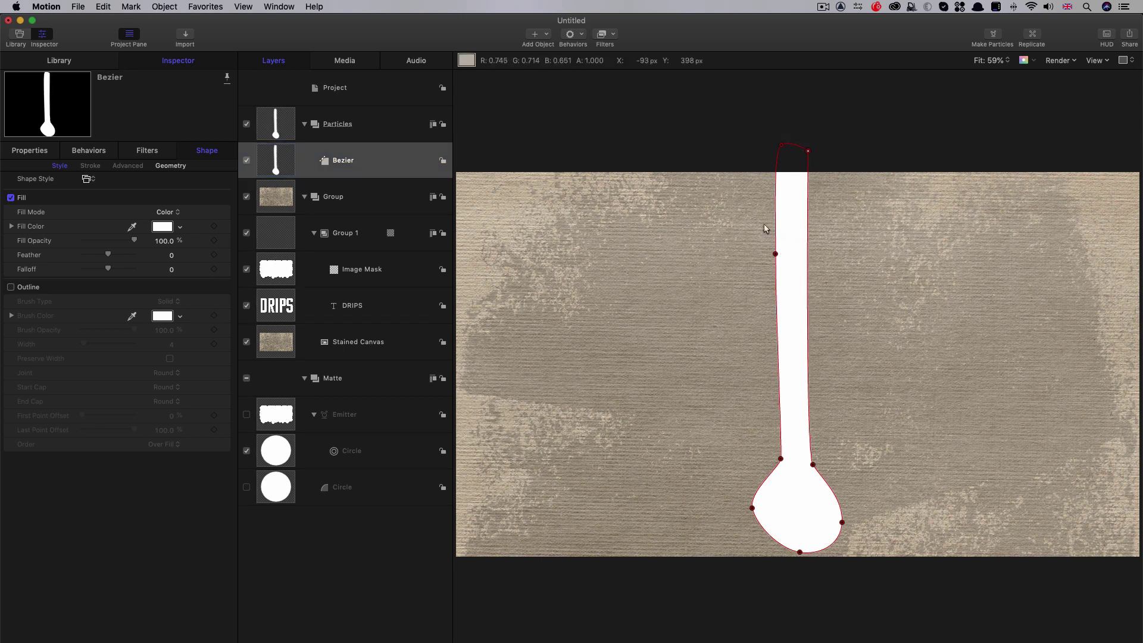
left_click_drag(774, 253, 785, 251)
left_click_drag(781, 149, 782, 146)
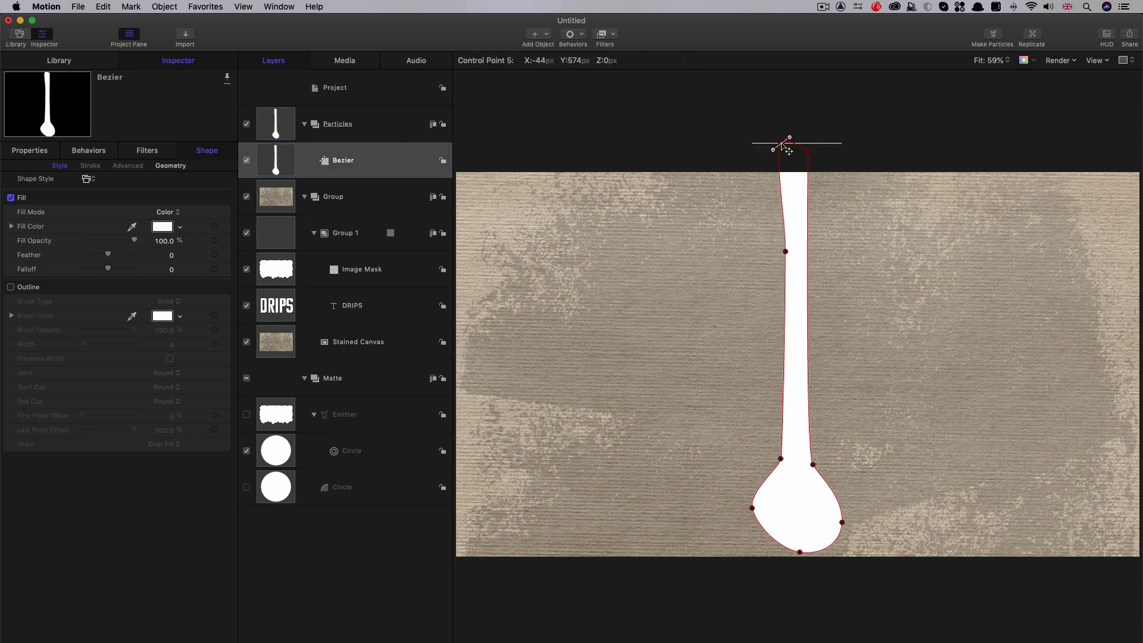
left_click_drag(780, 459, 813, 464)
left_click_drag(753, 508, 758, 513)
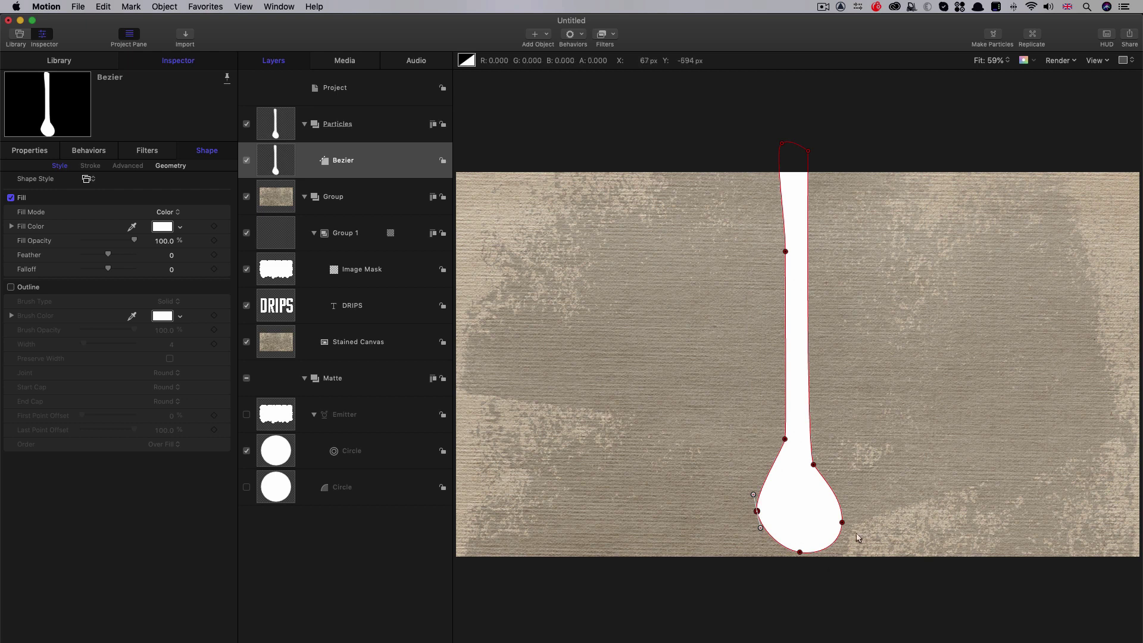
key("super+minus")
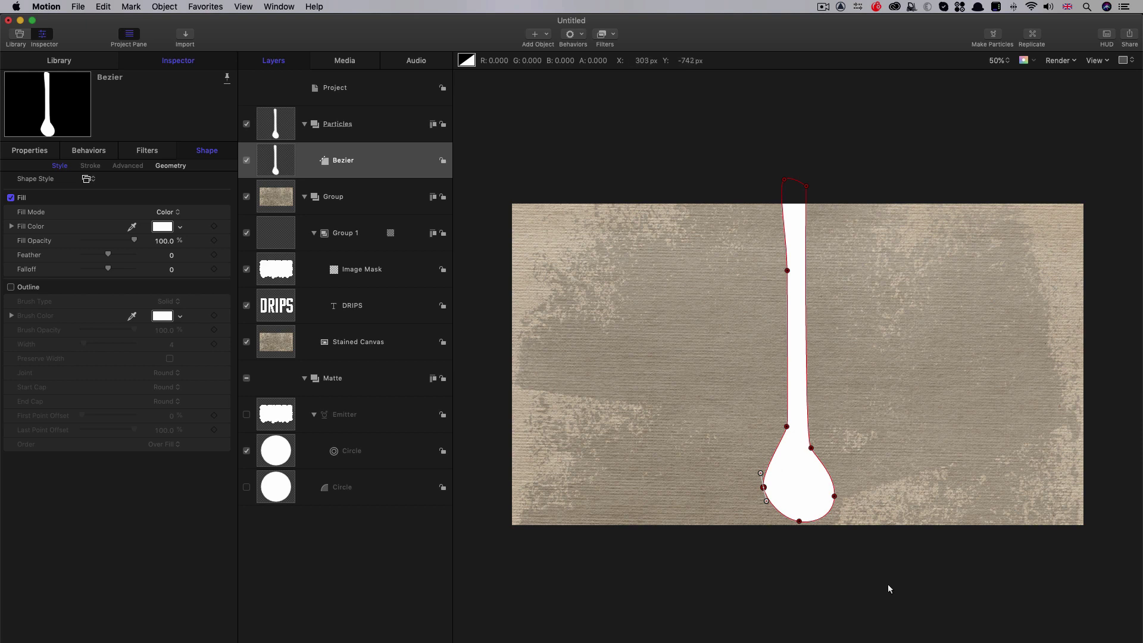
Duplicate the Bezier drip, lock the original and move the copy to its left.
right_click(269, 153)
left_click(318, 197)
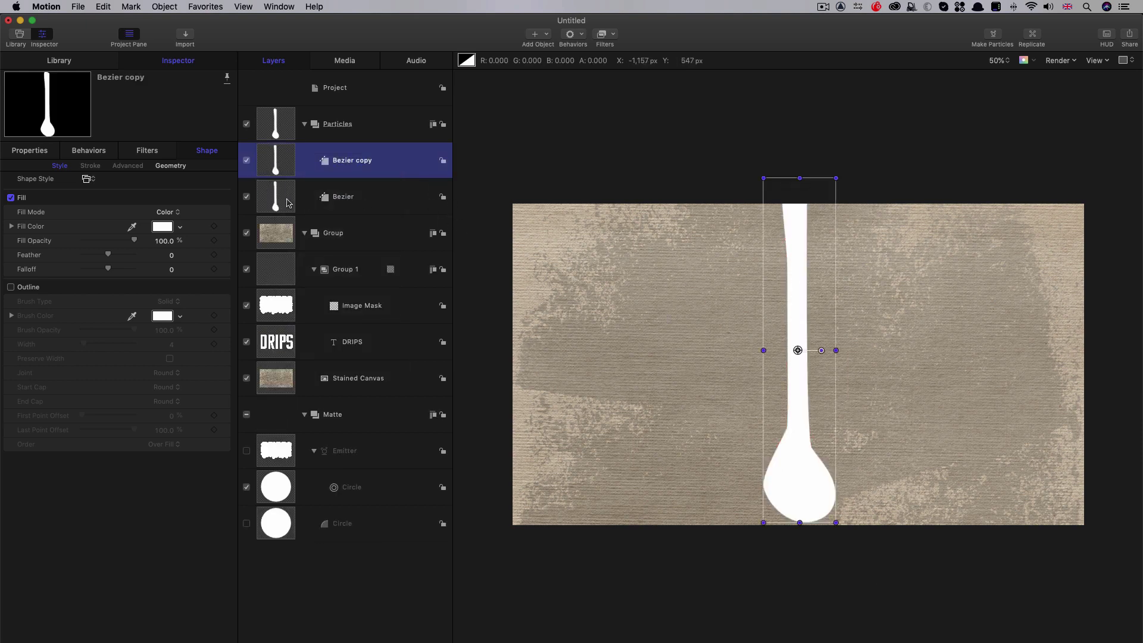
left_click(442, 197)
left_click_drag(805, 495, 682, 495)
Delete the stem's upper control points from the Bezier copy to leave a teardrop shape.
double_click(678, 470)
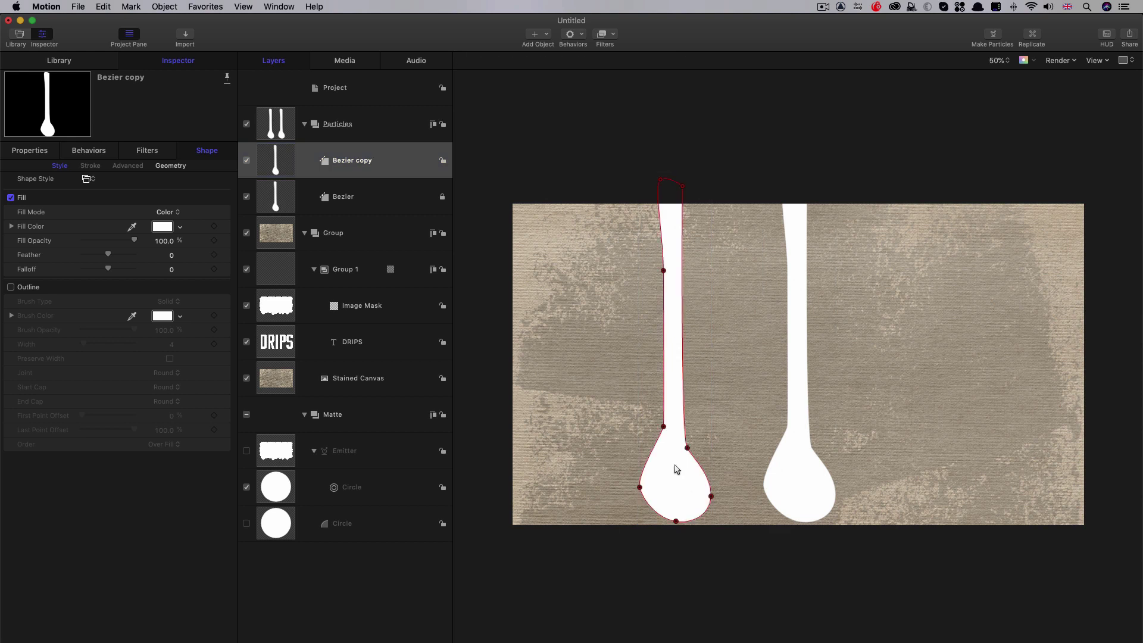
left_click_drag(617, 127, 717, 333)
key("Delete")
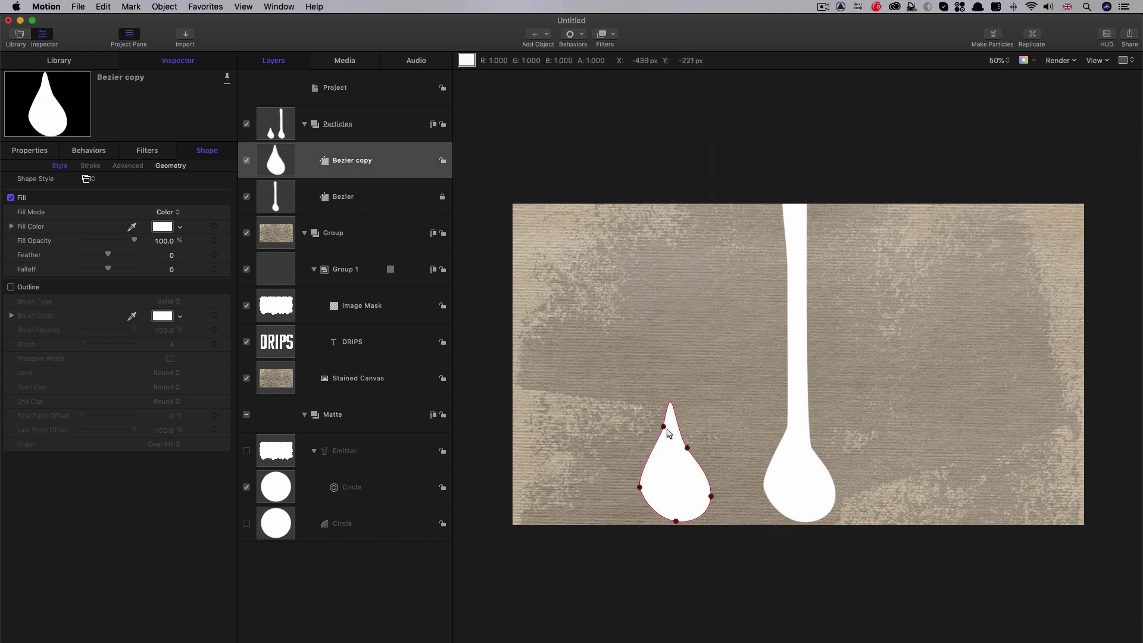
Reshape the teardrop copy into a short rounded blob by removing its neck and adjusting the upper and side curve points.
left_click(663, 427)
mouse_move(663, 431)
left_mouse_down()
mouse_move(650, 420)
mouse_move(673, 435)
mouse_move(651, 418)
left_mouse_up()
left_click(674, 440)
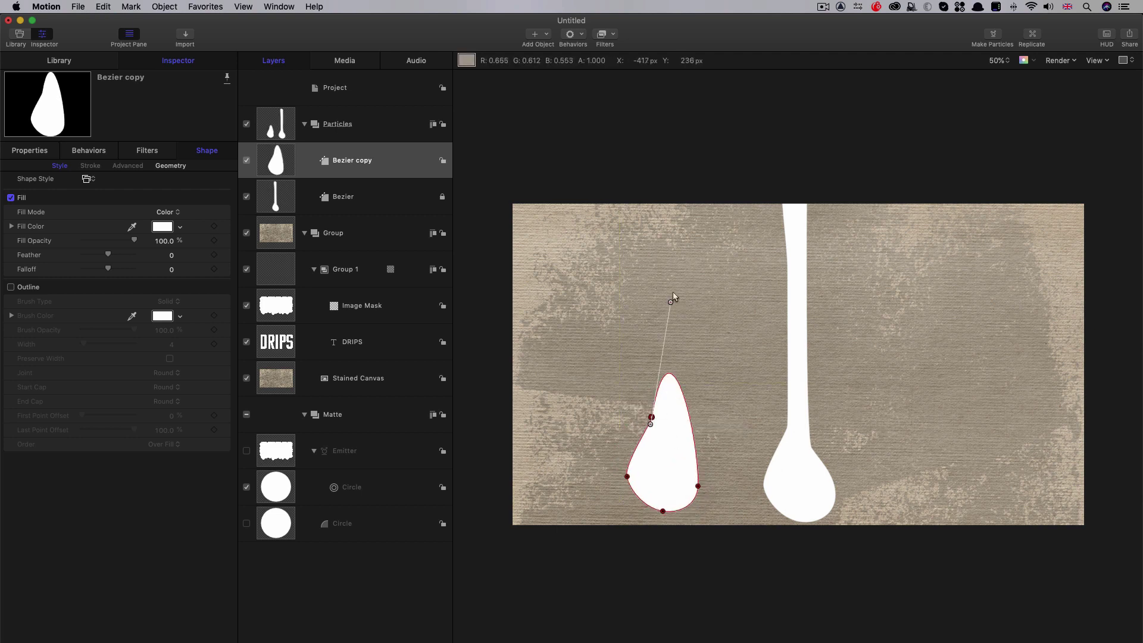
left_click_drag(670, 301, 662, 434)
left_click(698, 486)
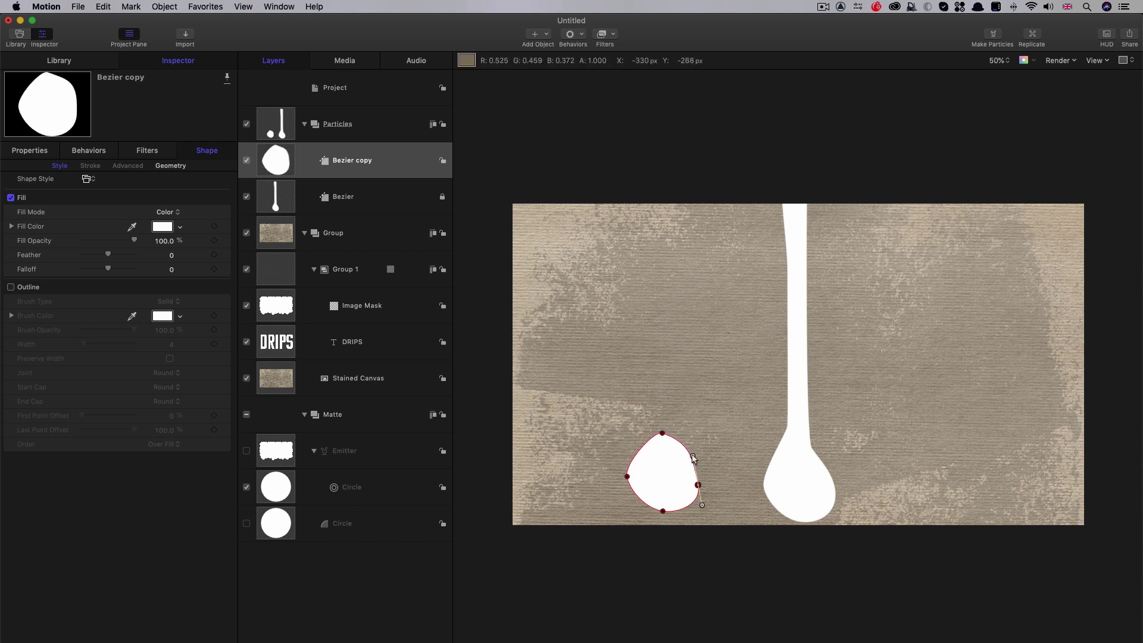
left_click(686, 573)
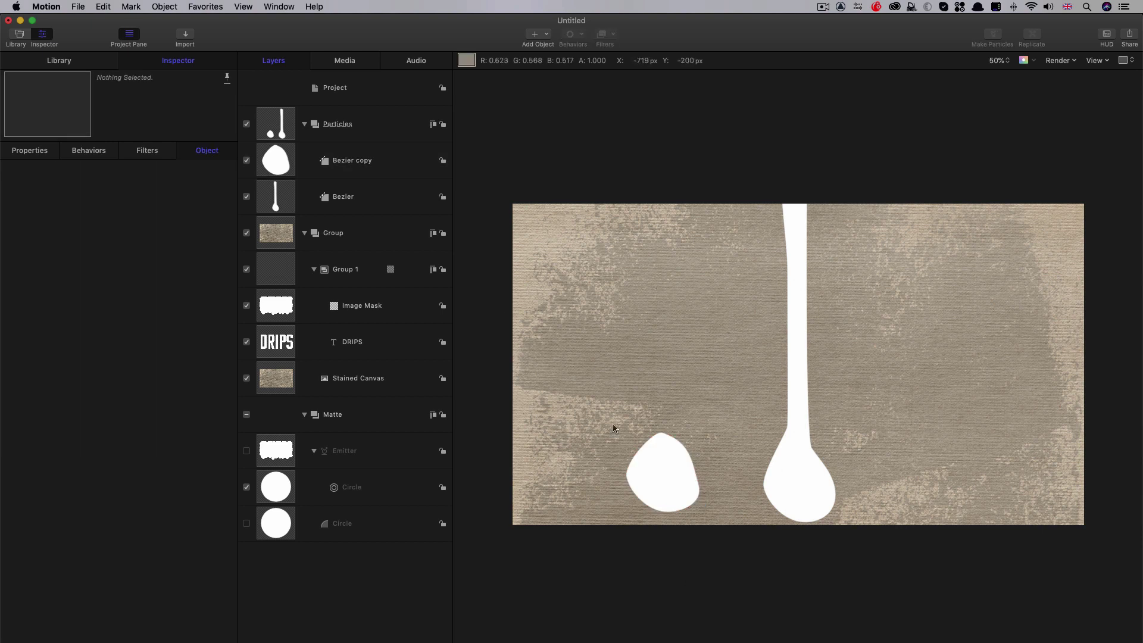
Rename the short blob layer as Short and the long drip layer as Taall.
double_click(346, 162)
type("Short")
double_click(348, 197)
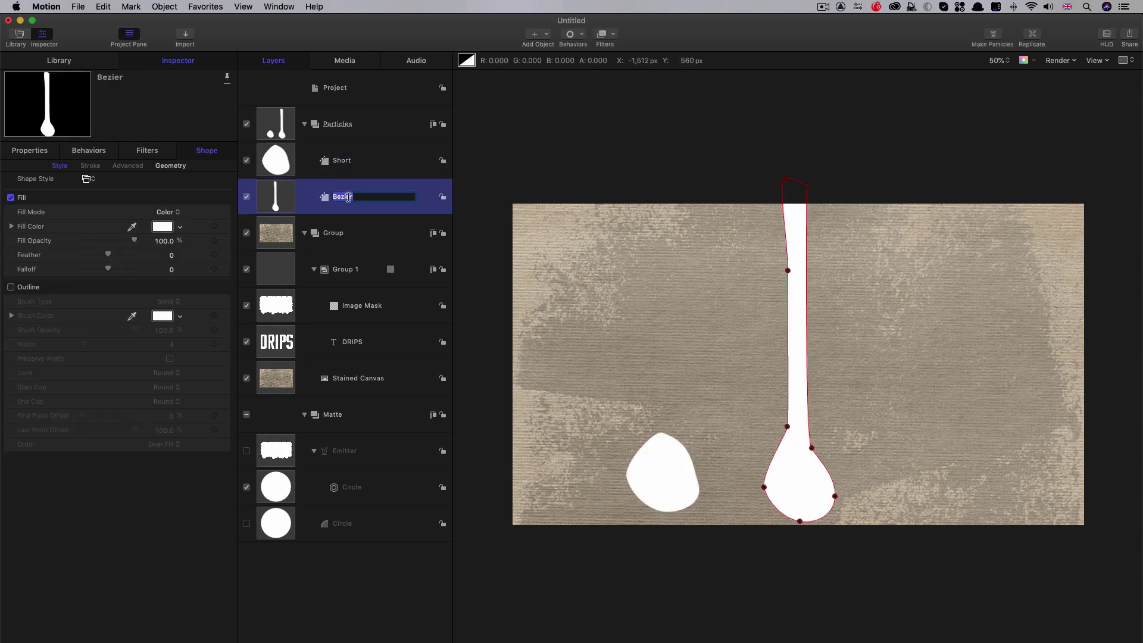
type("TR")
key("Return")
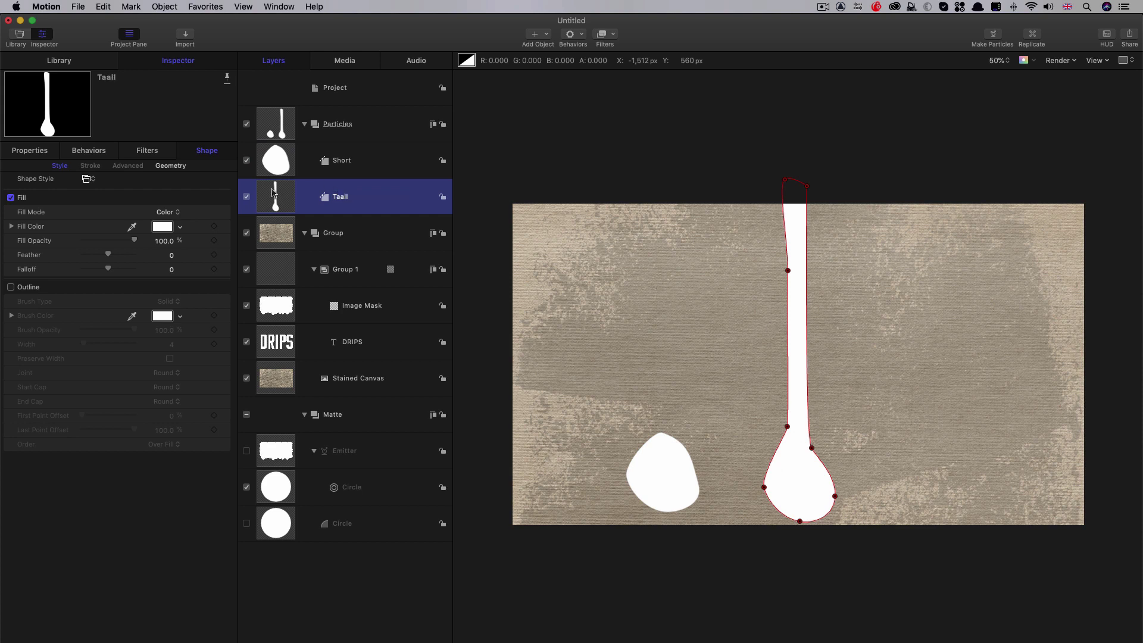
Make particles from the long drip and move the resulting emitter into its own group above Particles.
left_click(166, 6)
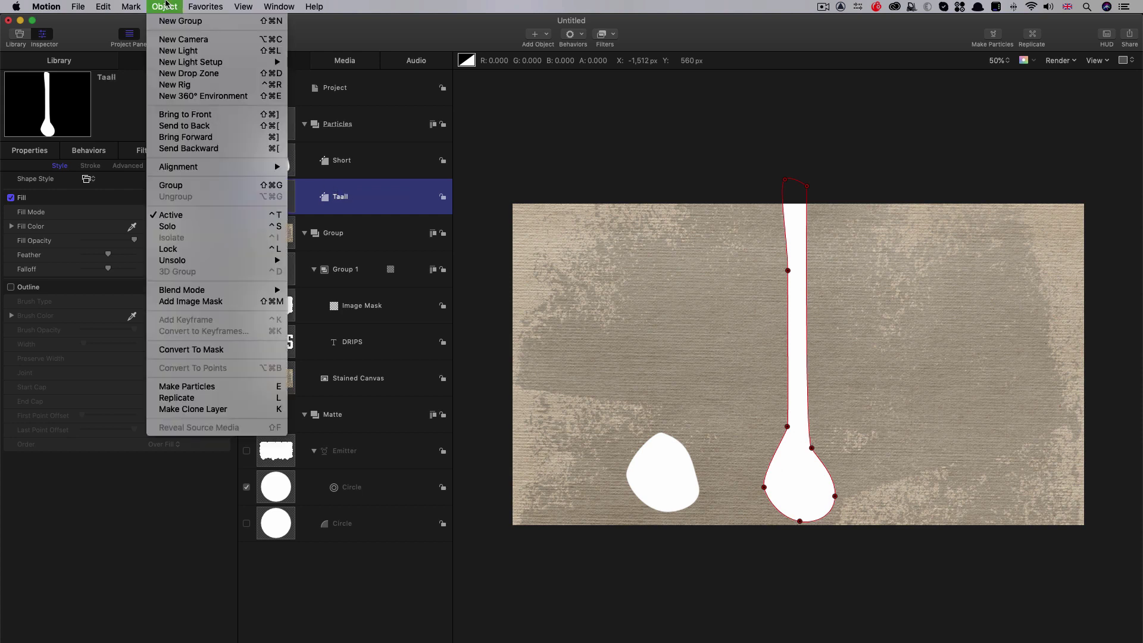
left_click(232, 386)
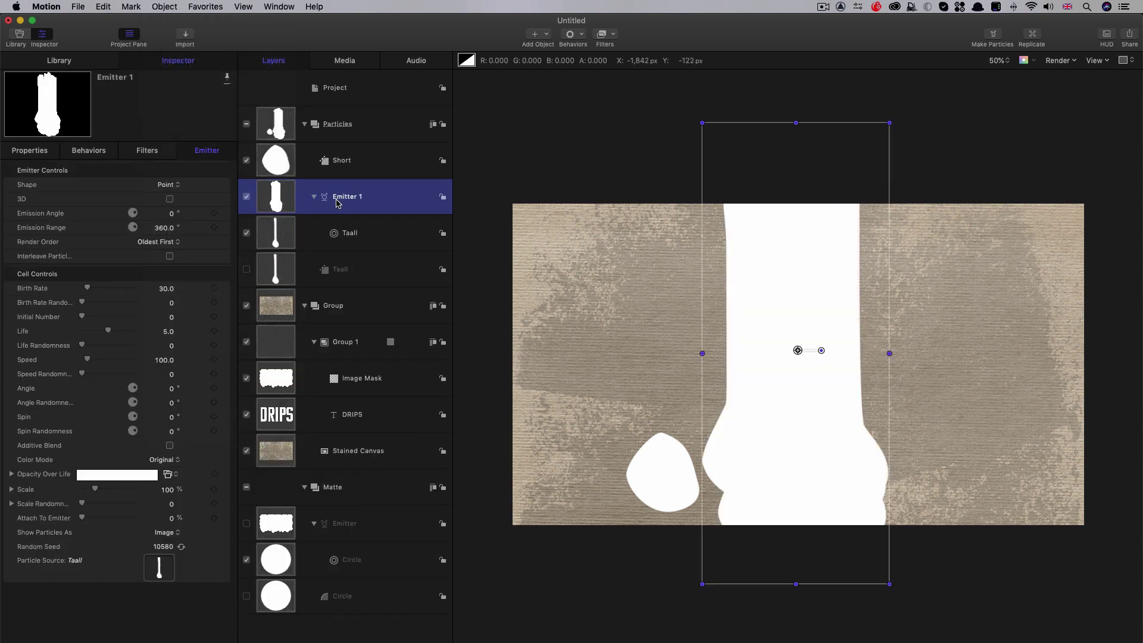
left_click_drag(266, 199, 301, 101)
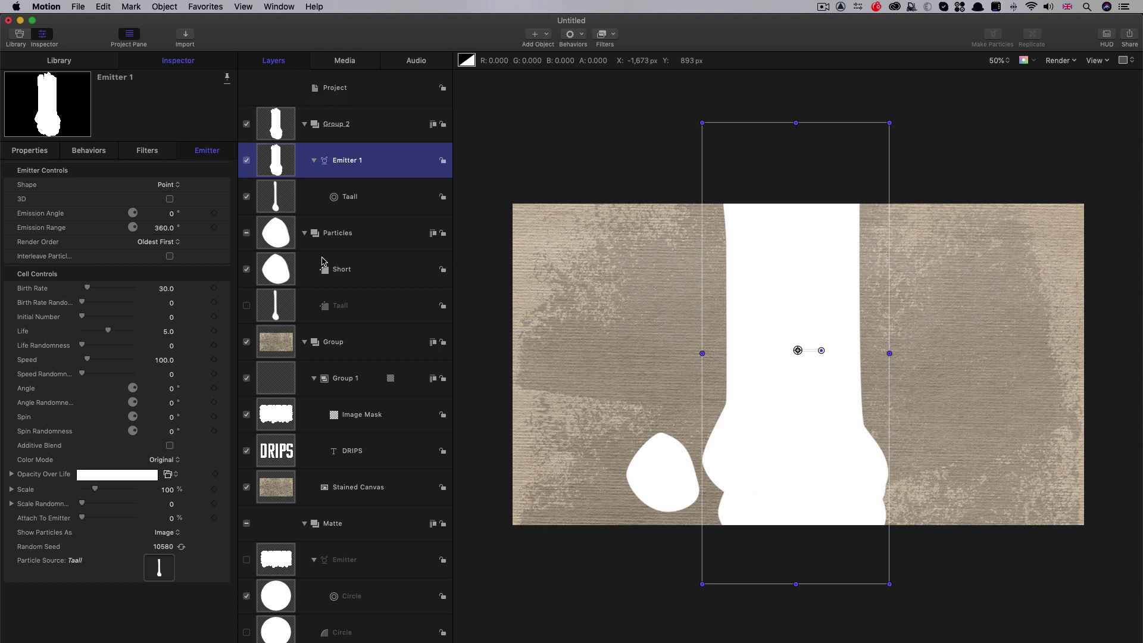
Duplicate the emitter's long-drip cell and make the Short shape the copy's particle source.
left_click(271, 199)
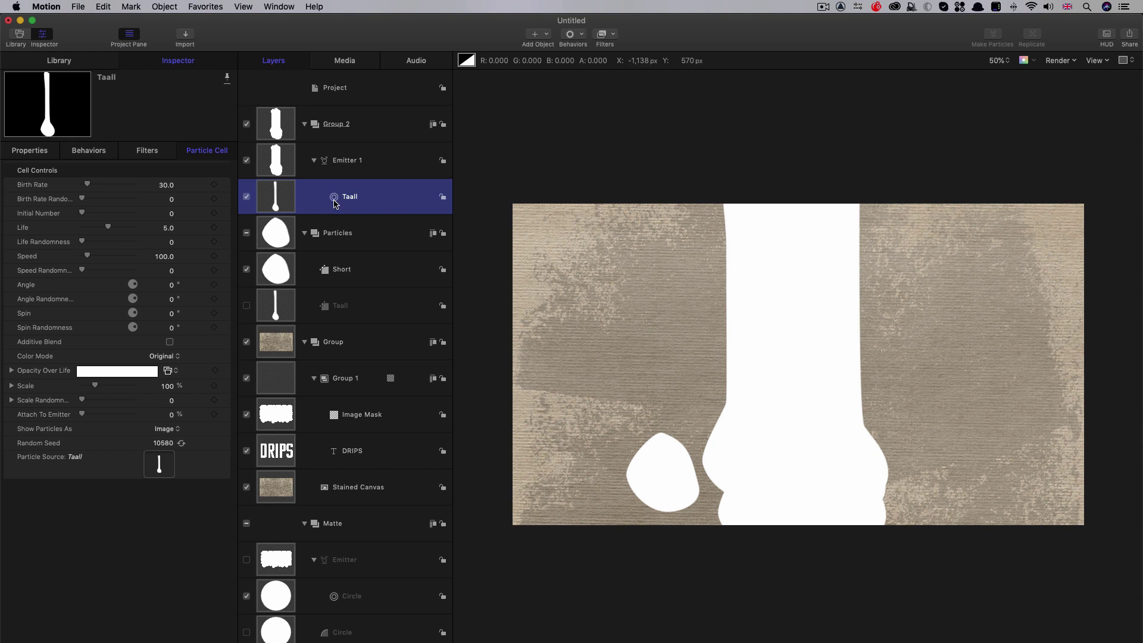
right_click(274, 191)
left_click(300, 232)
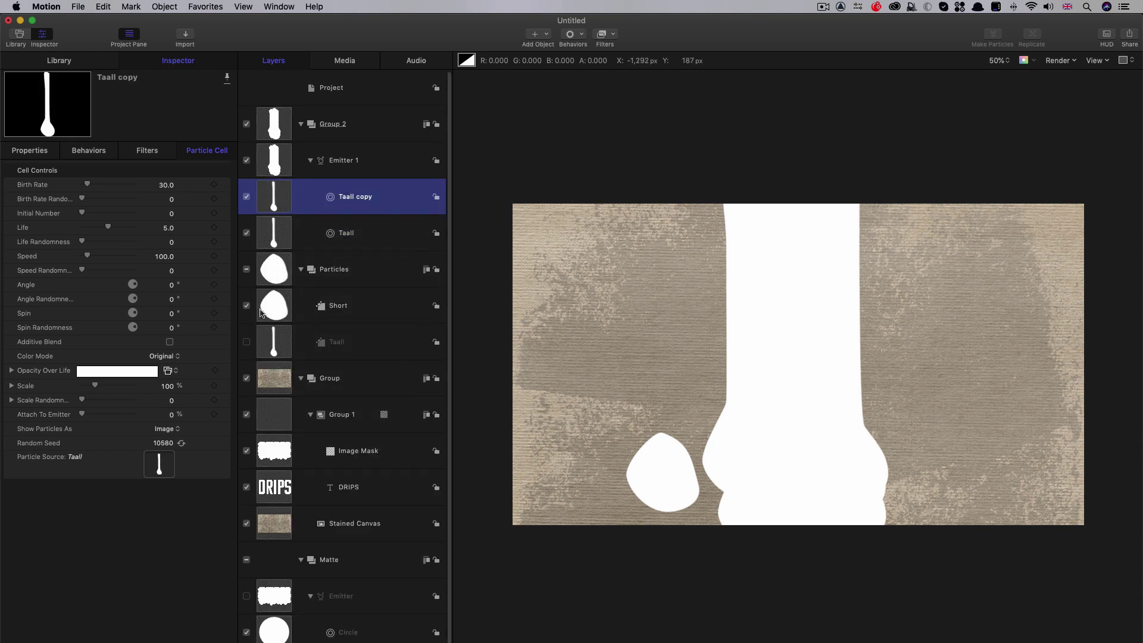
left_click_drag(268, 310, 331, 199)
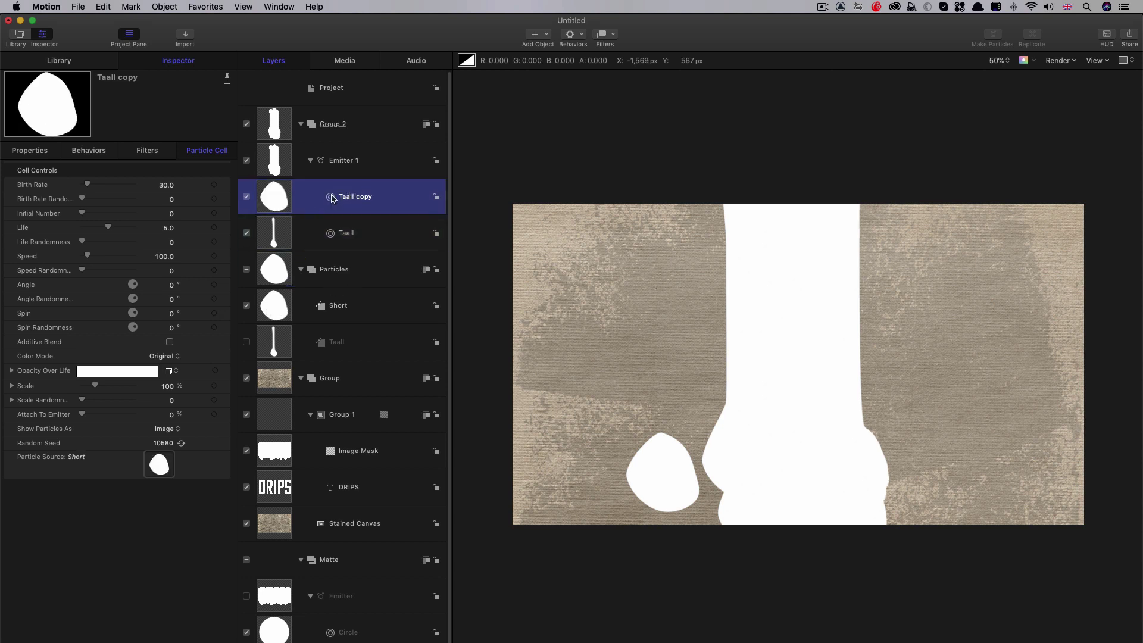
Collapse and hide the Particles group, and rename the emitter's two cells Short and Tall.
left_click(301, 270)
left_click(247, 270)
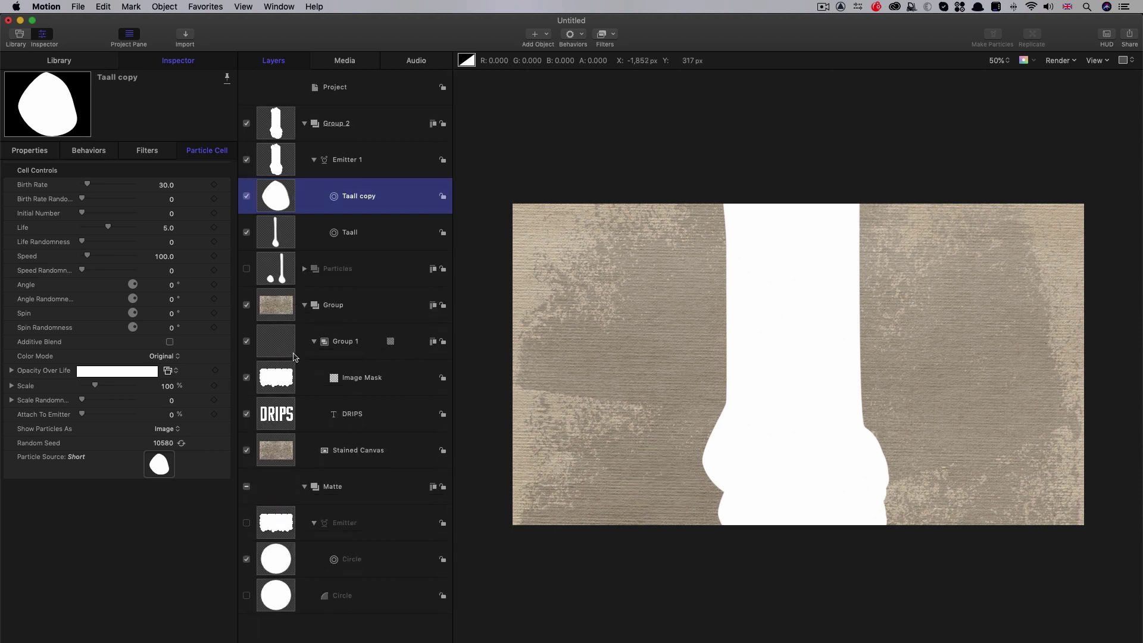
double_click(326, 196)
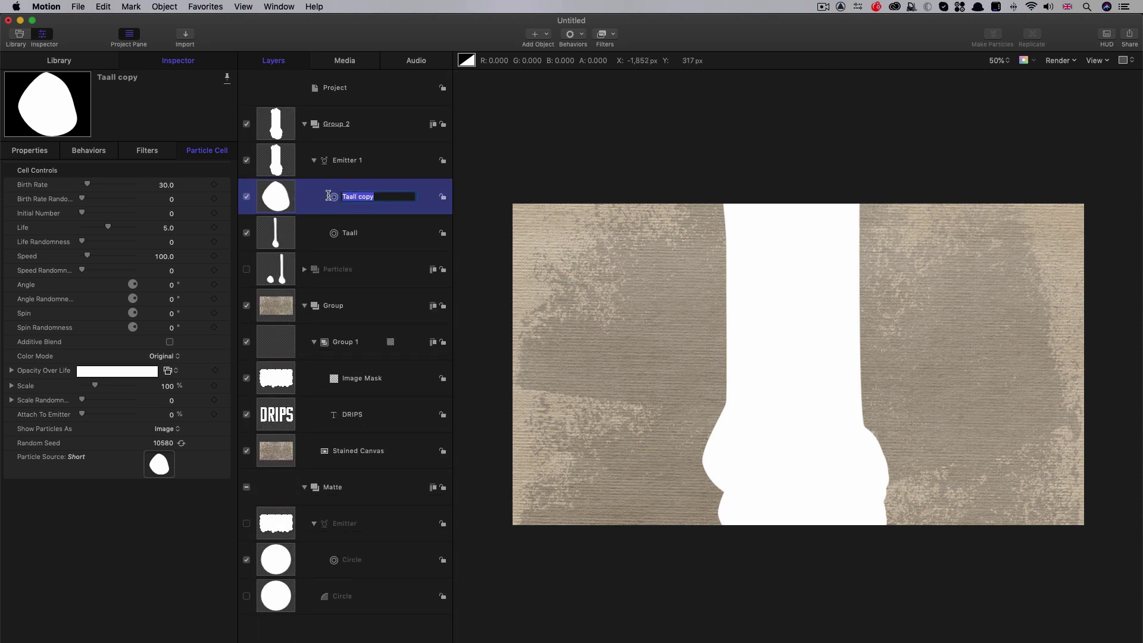
type("Short")
key("Return")
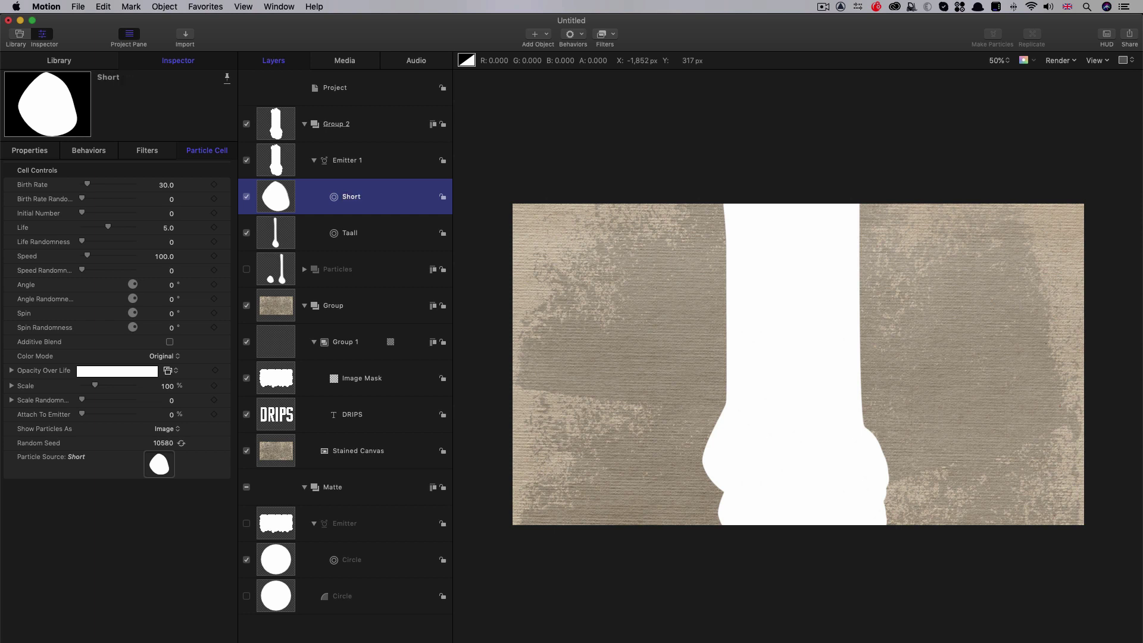
left_click(321, 228)
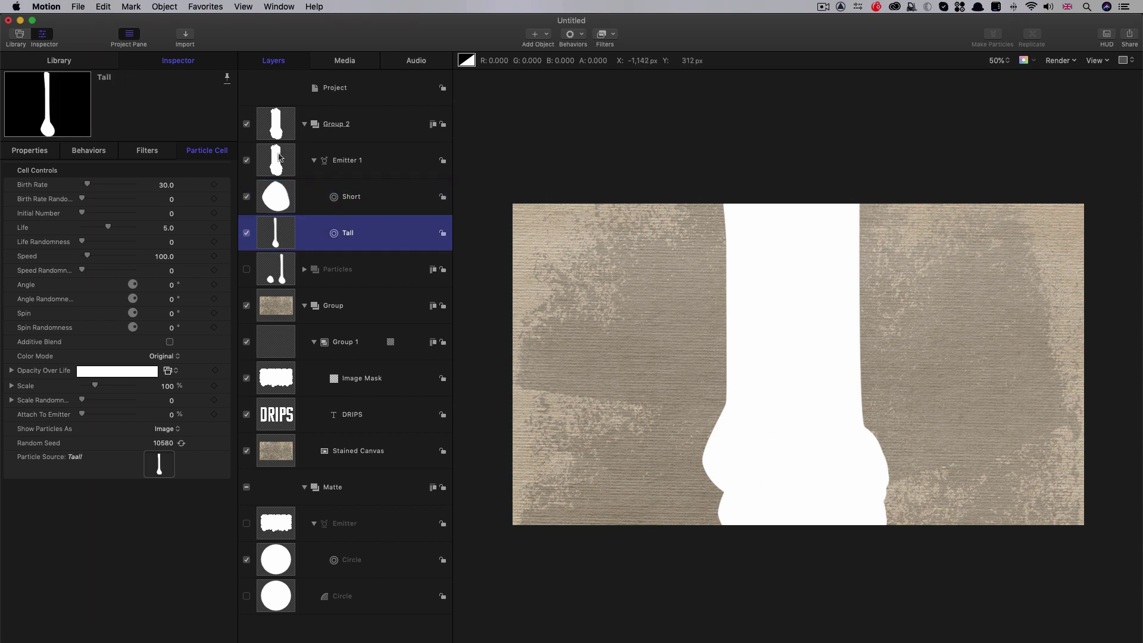
Set Emitter 1's shape to Line, starting at X -540, Y 850 px and ending at X 540, Y 850 px.
left_click(280, 157)
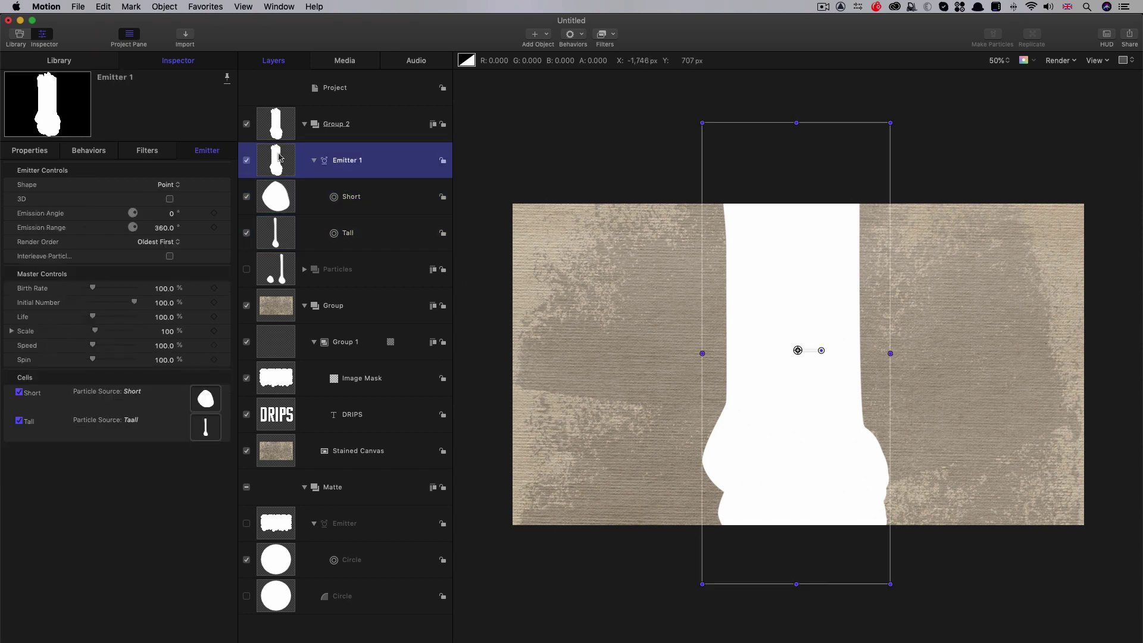
left_click(171, 185)
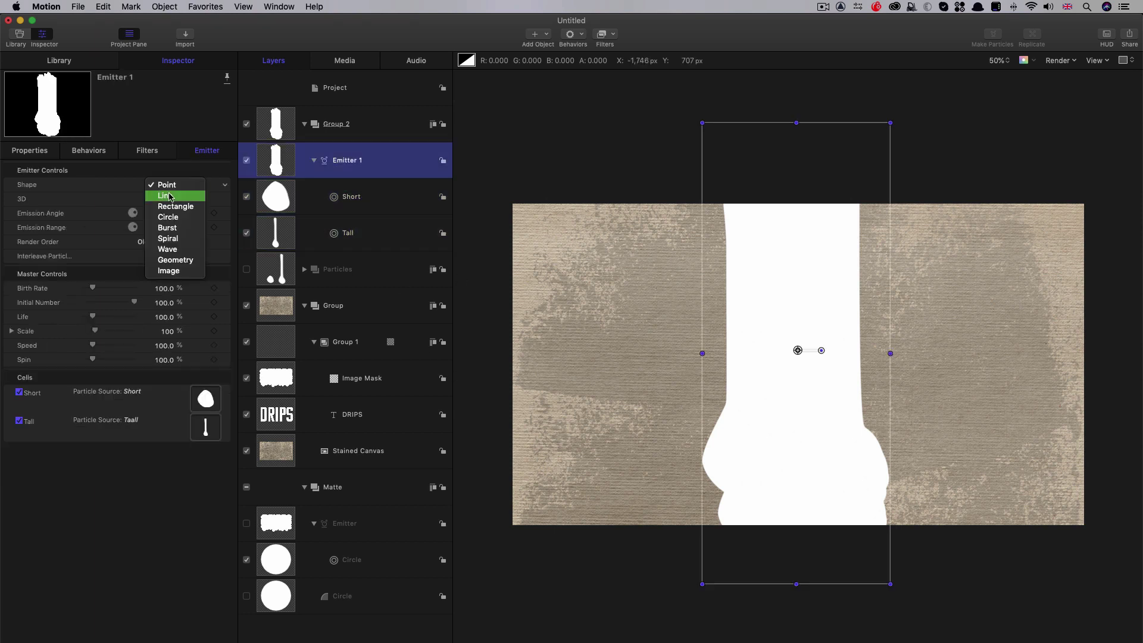
left_click(170, 196)
left_click(107, 200)
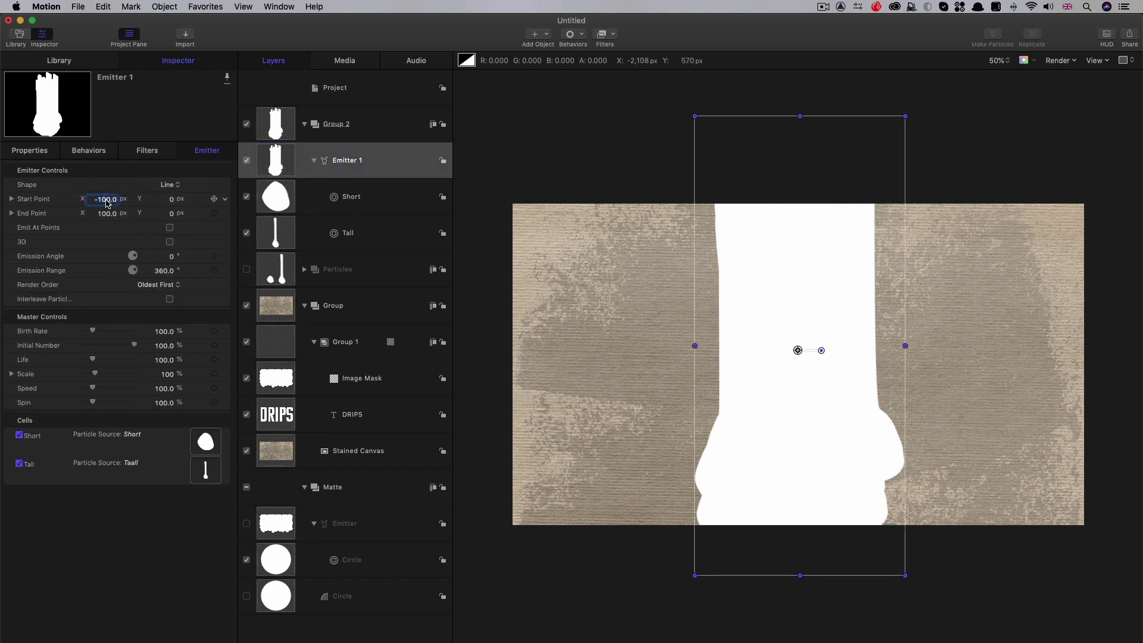
type("-540")
key("Tab")
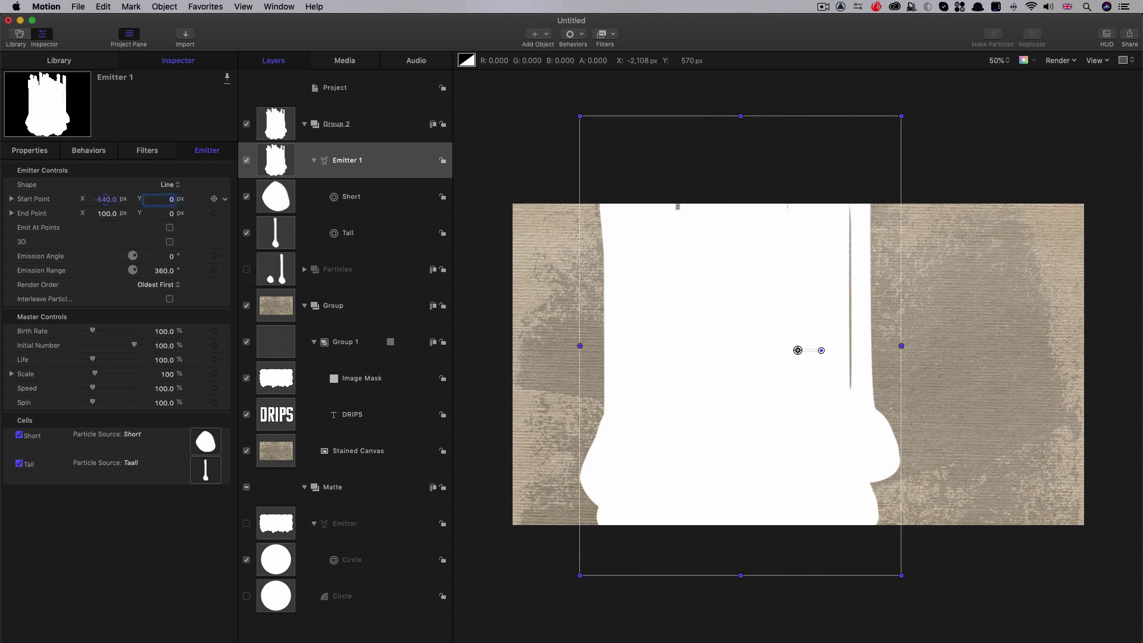
key("Tab")
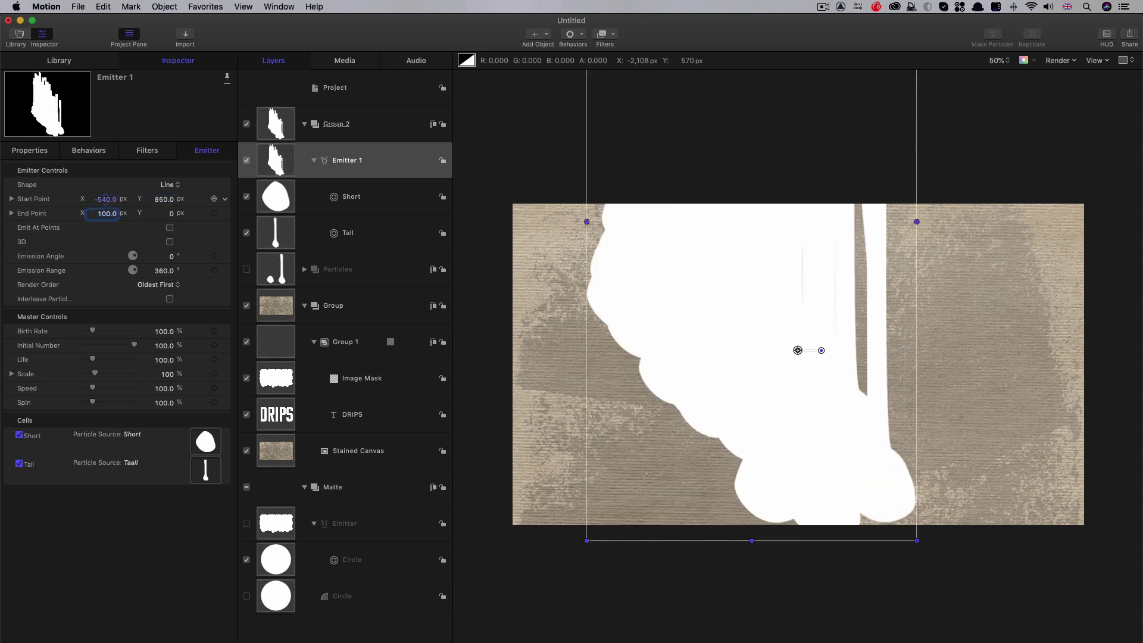
key("Tab")
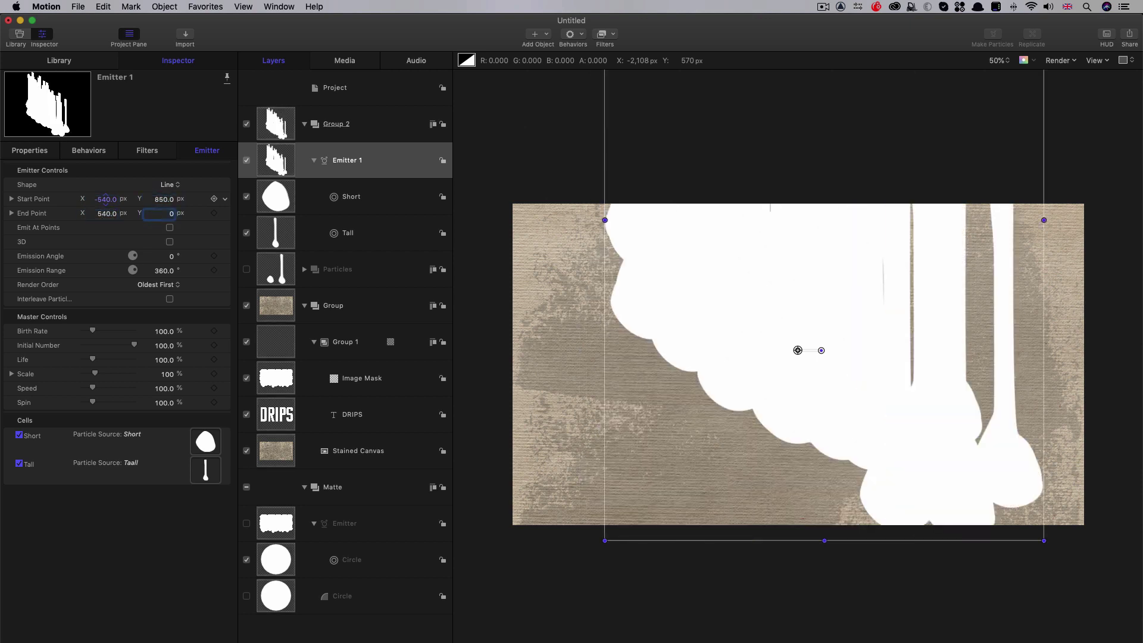
key("Return")
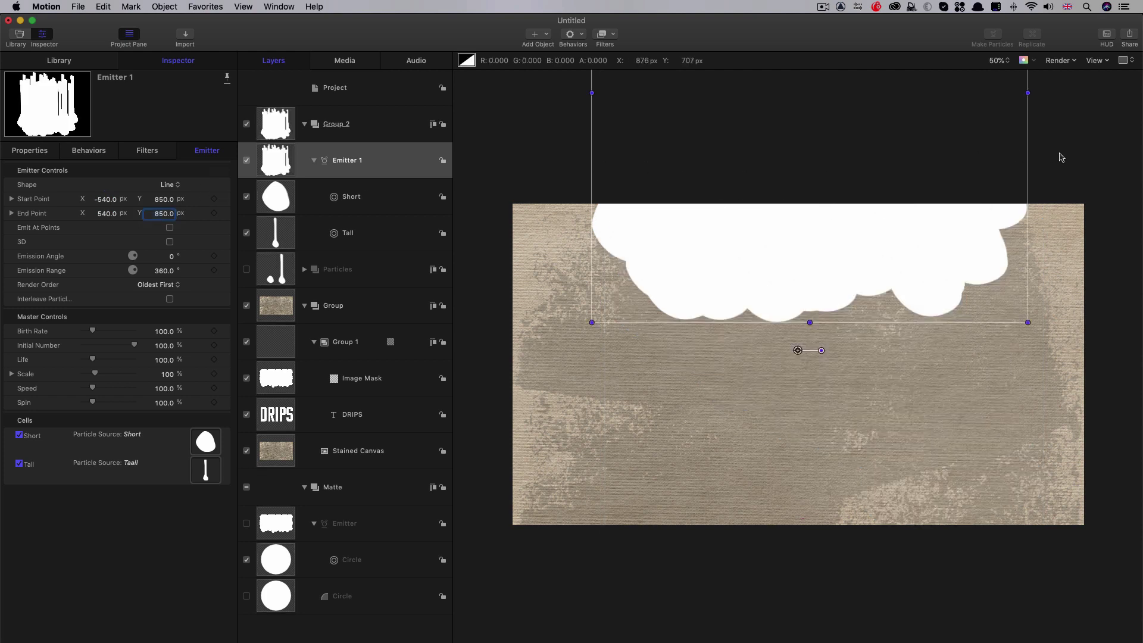
Set Emitter 1's emission range to 0°.
left_click(164, 270)
type("0")
key("Return")
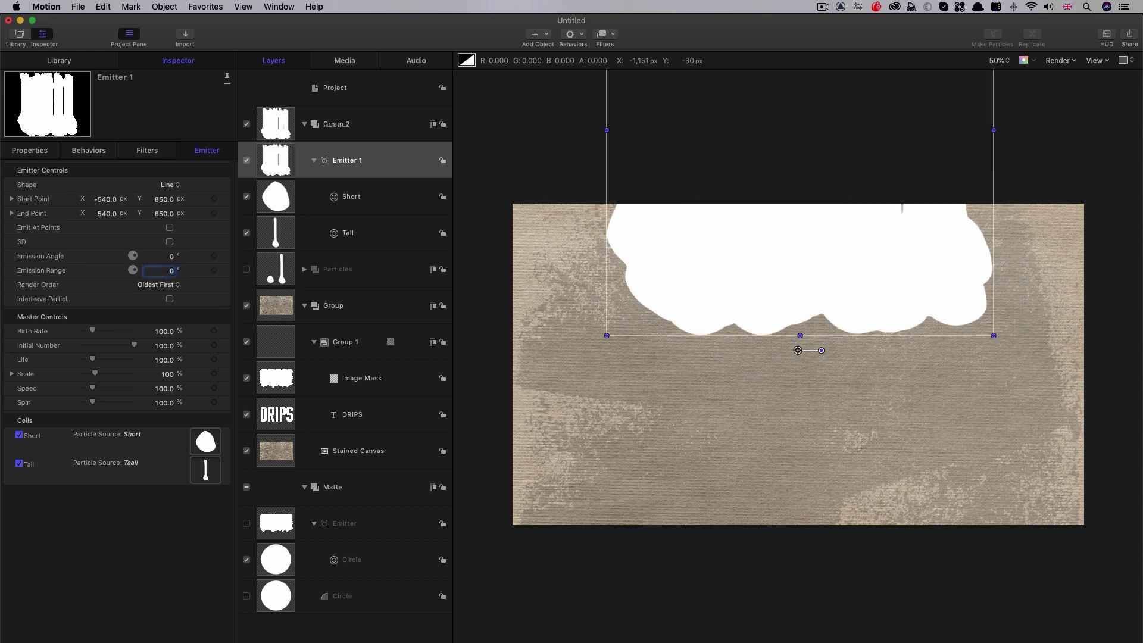
Set the Short cell's life to 15, its speed to 90 and its speed randomness to 90.
left_click(276, 196)
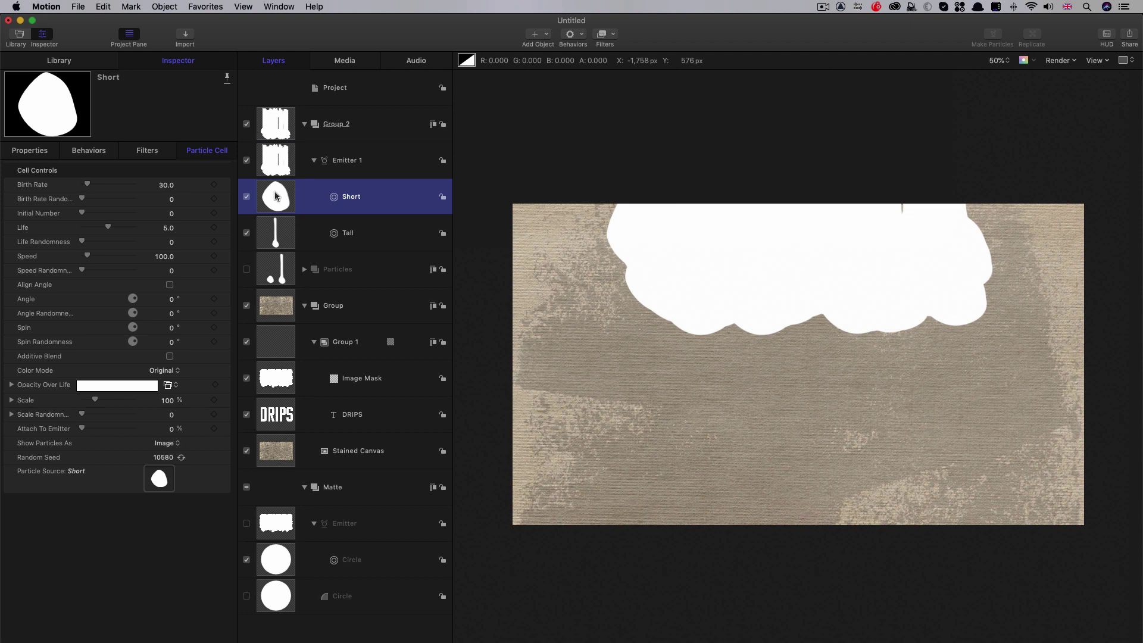
left_click(168, 227)
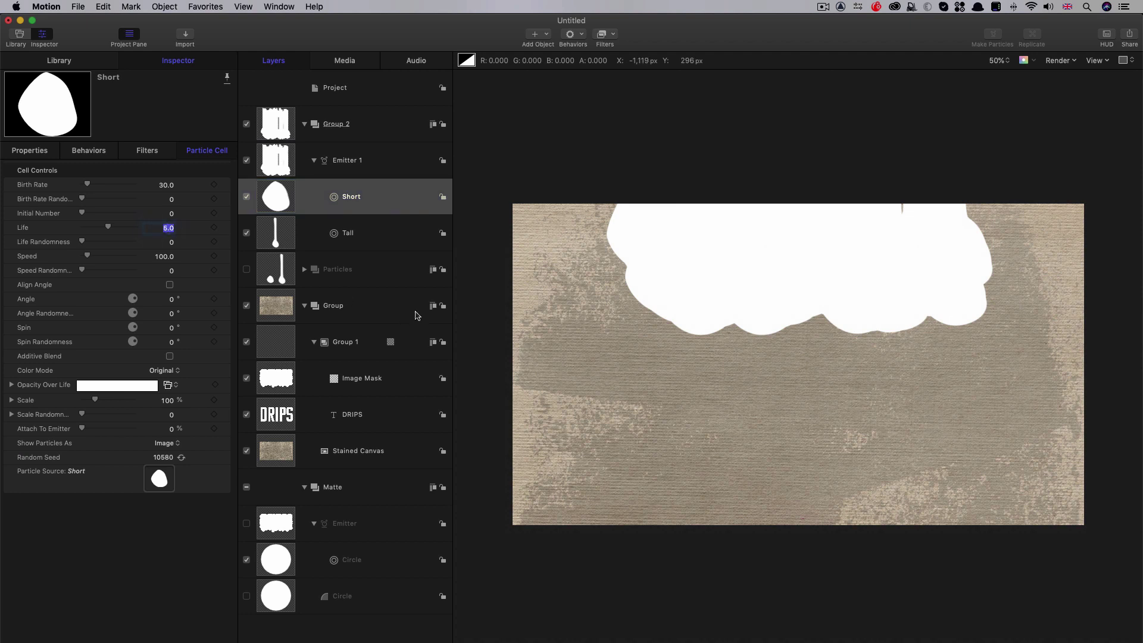
type("15")
key("Tab")
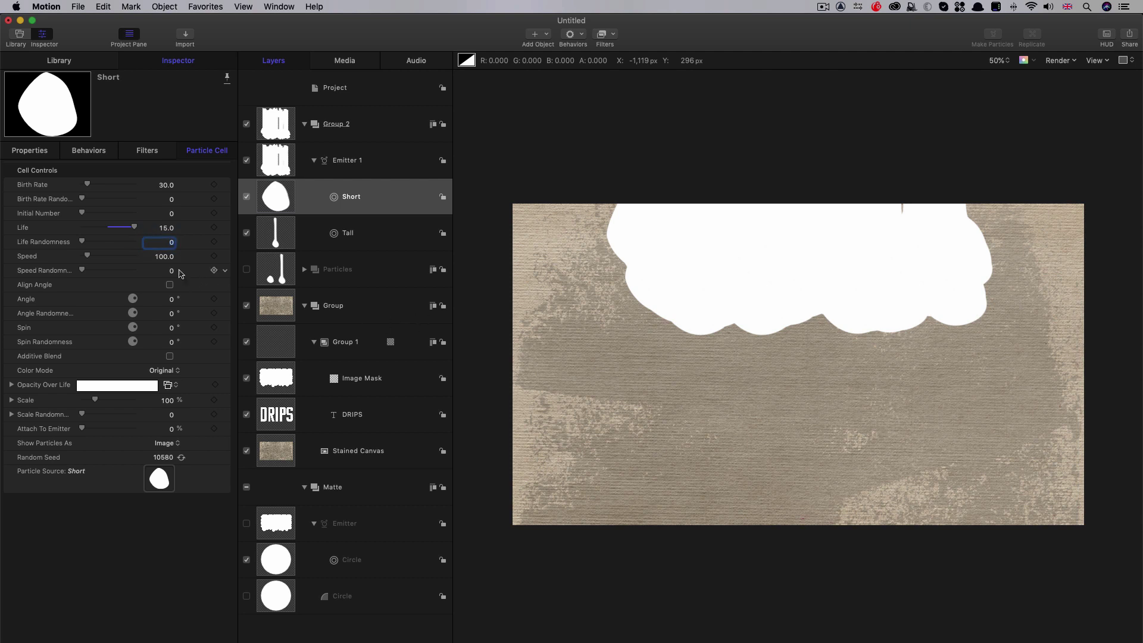
left_click(162, 256)
type("90")
key("Tab")
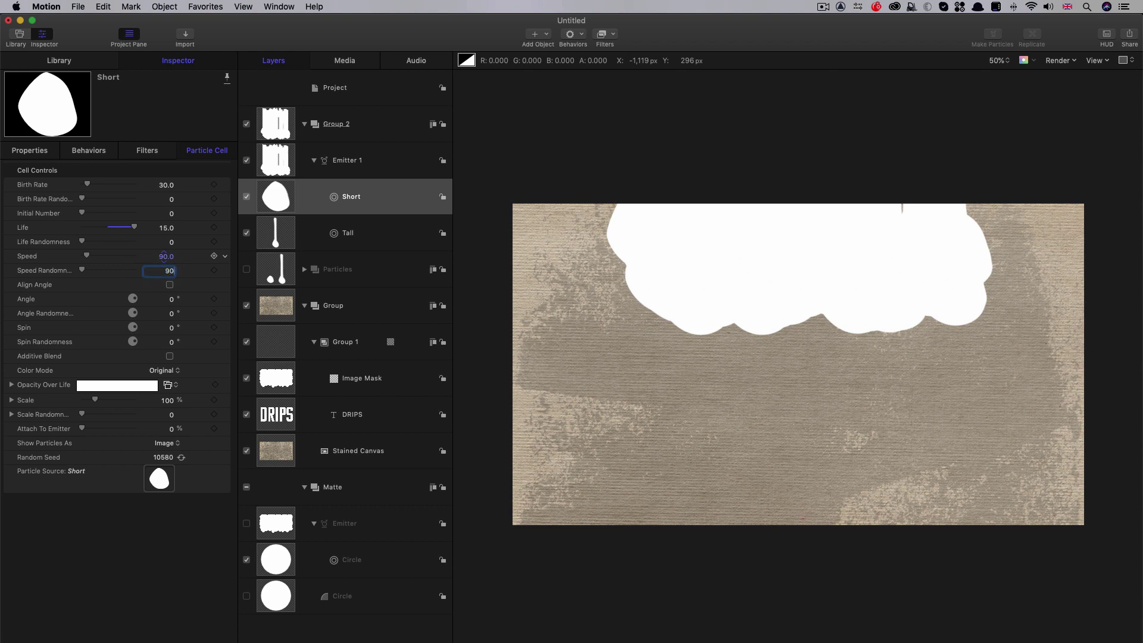
key("Return")
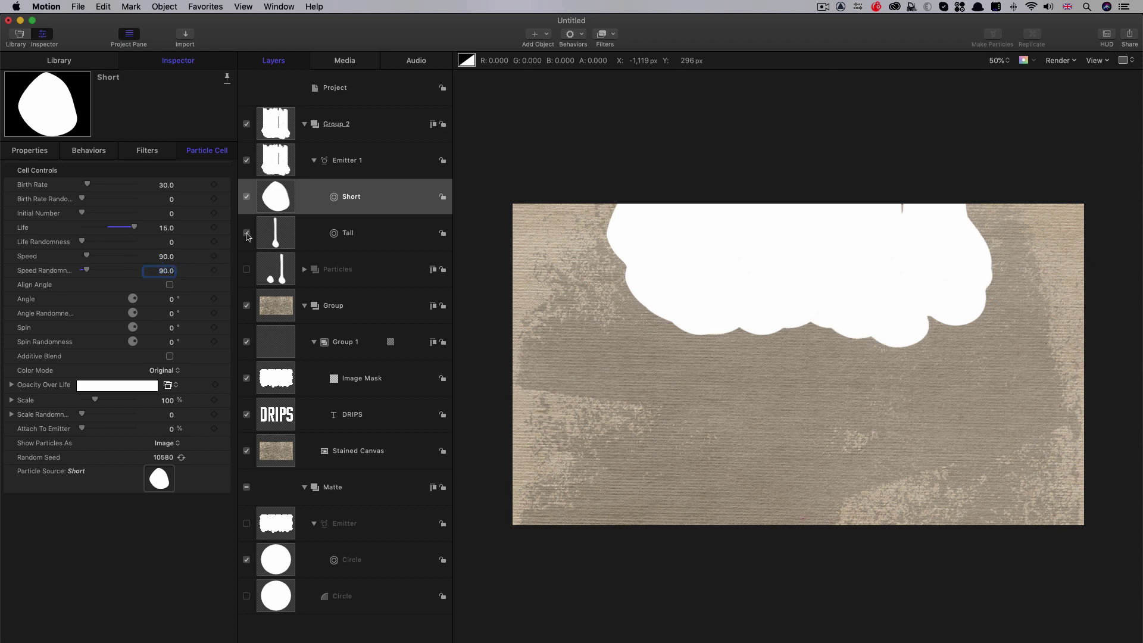
Turn off the Tall cell and set the Short cell's scale to 30%.
left_click(247, 234)
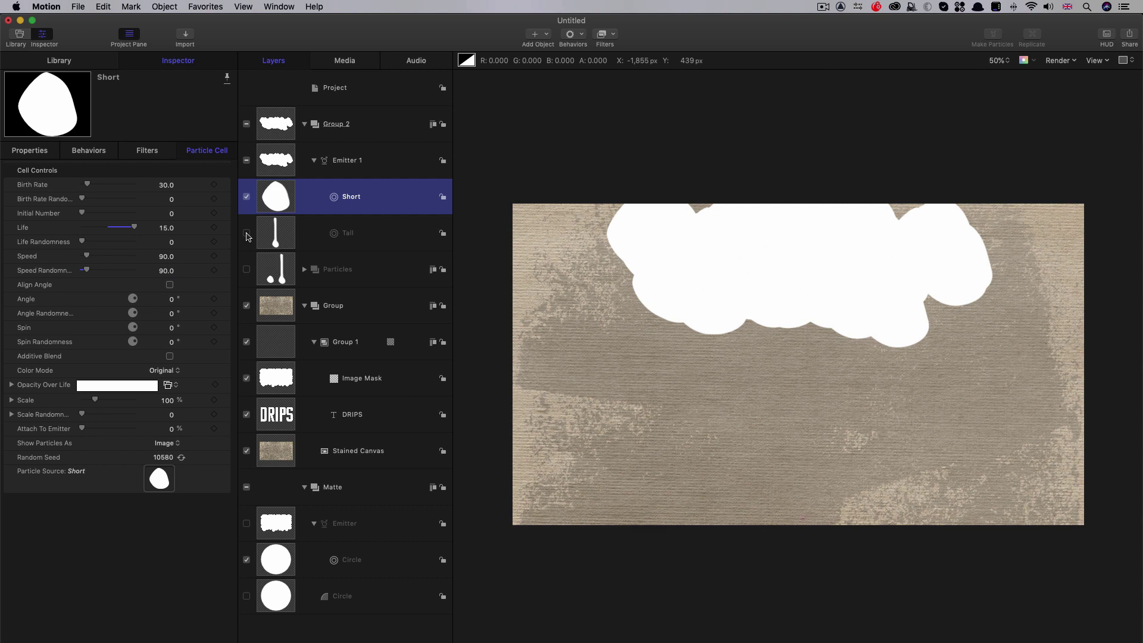
left_click(169, 400)
type("30")
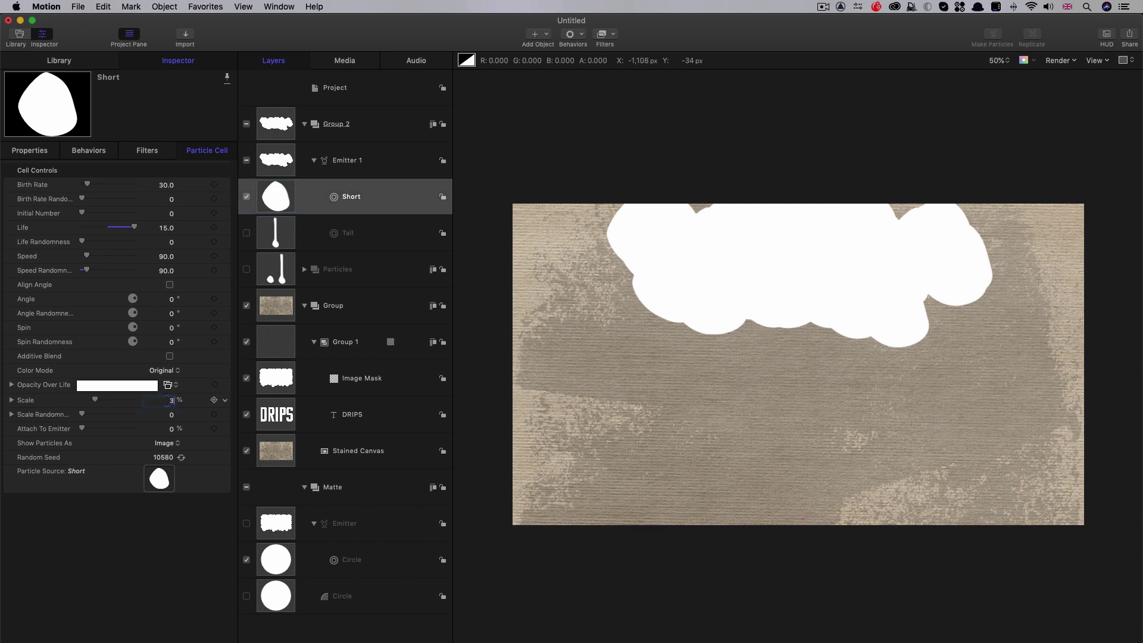
key("Return")
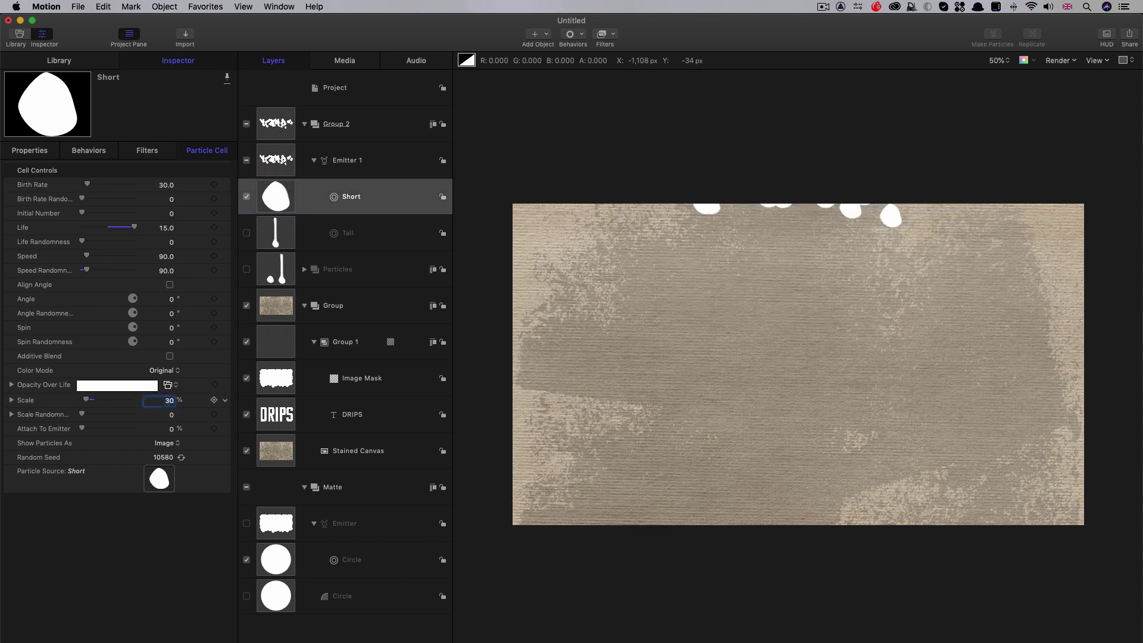
Set the Short cell's overall scale randomness to 20 and preview the falling particles.
left_click(12, 414)
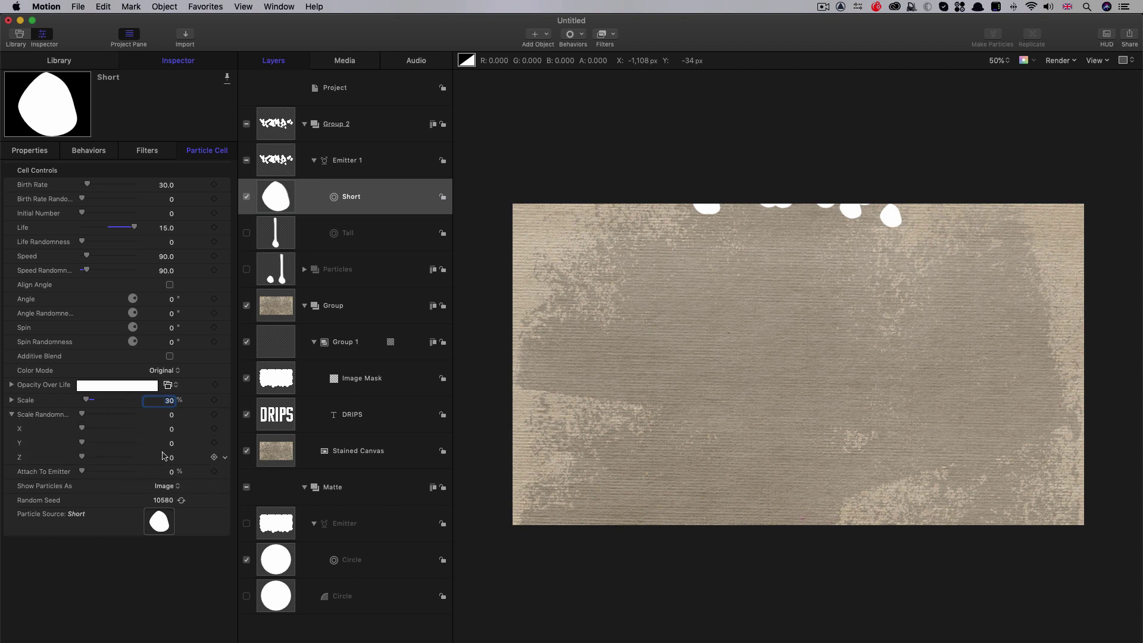
left_click(177, 419)
type("20")
key("Return")
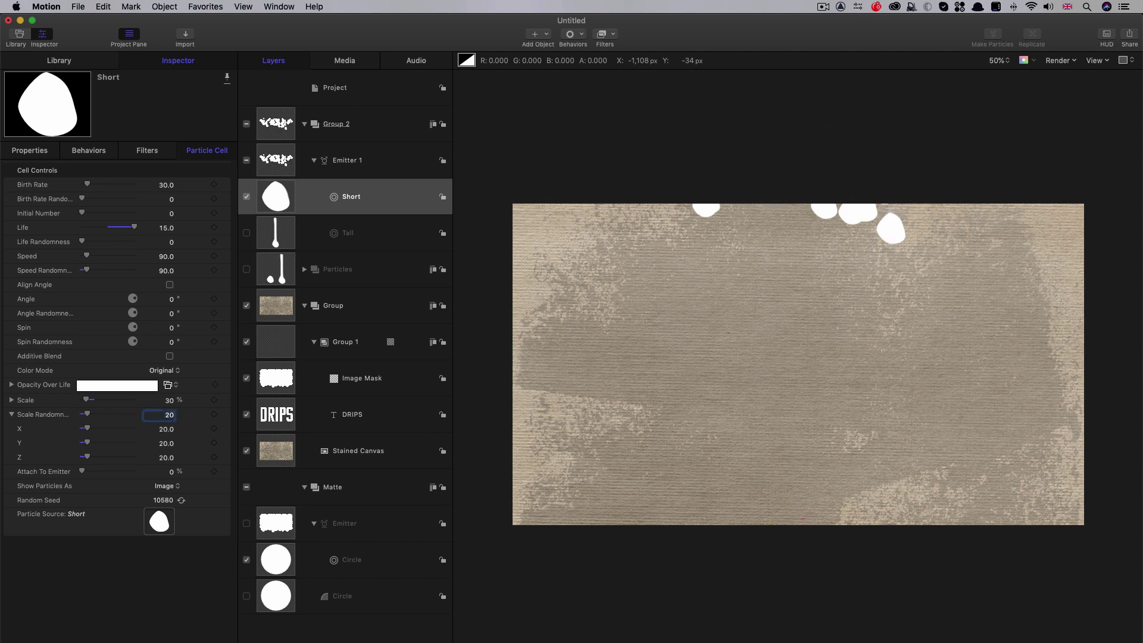
left_click(11, 415)
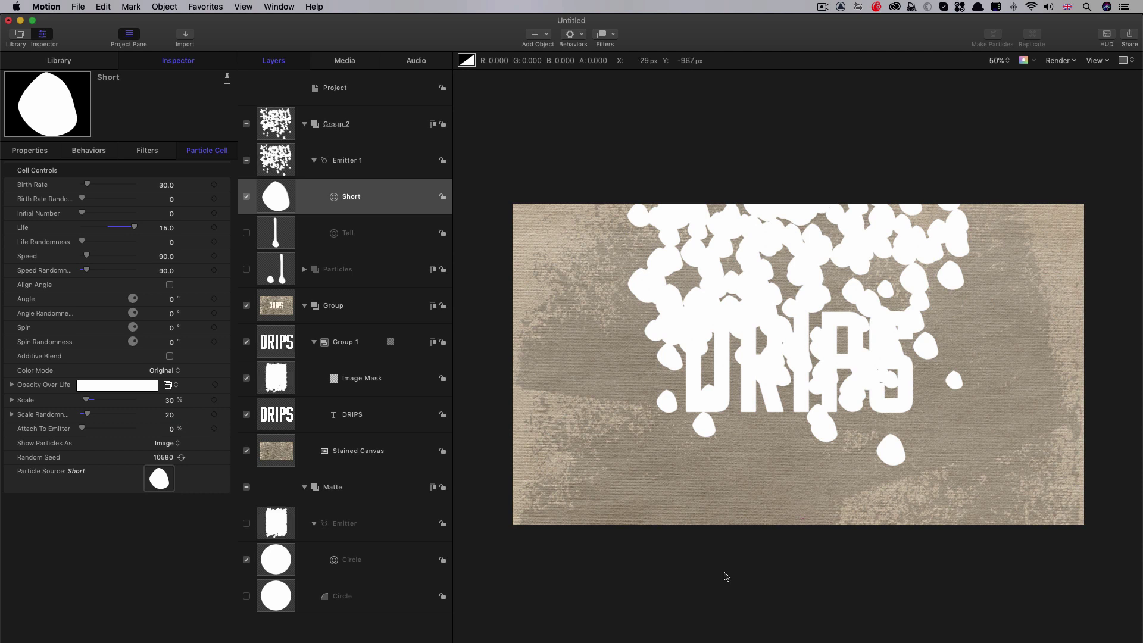
key("space")
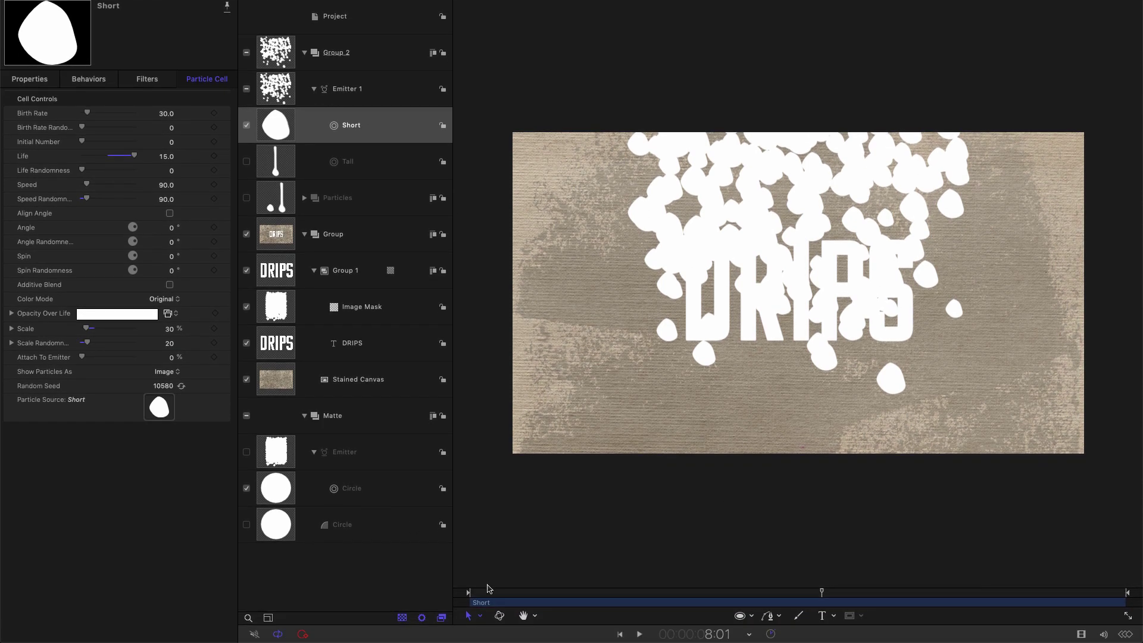
Keyframe the Short cell's birth rate at 2500 on frame 0 and at 0 on frame 1.
key("Home")
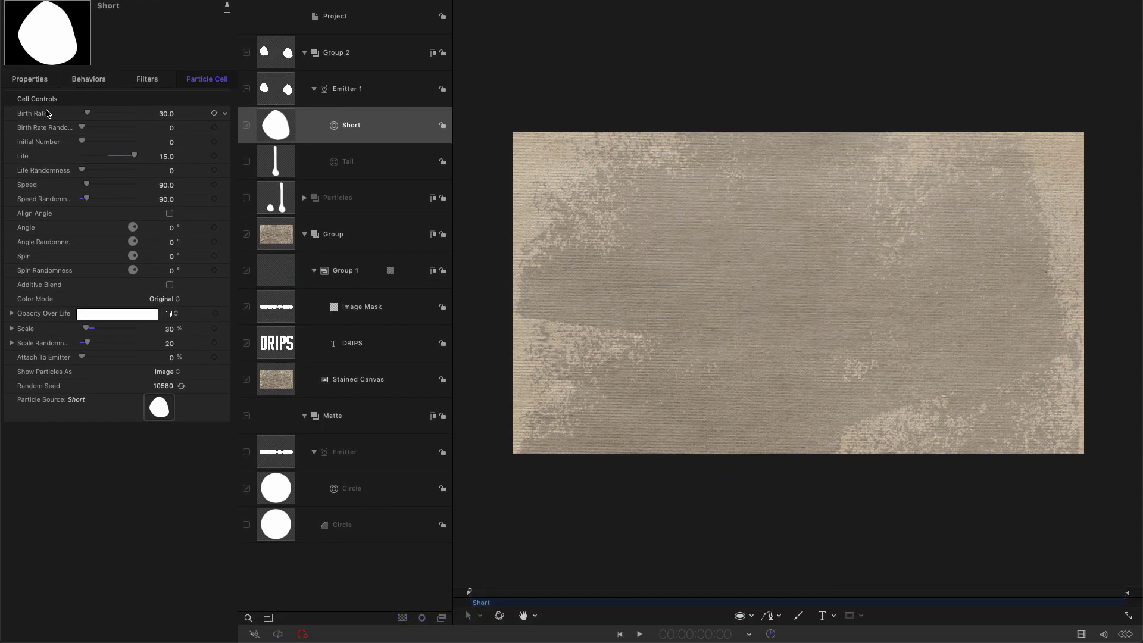
double_click(166, 114)
type("25")
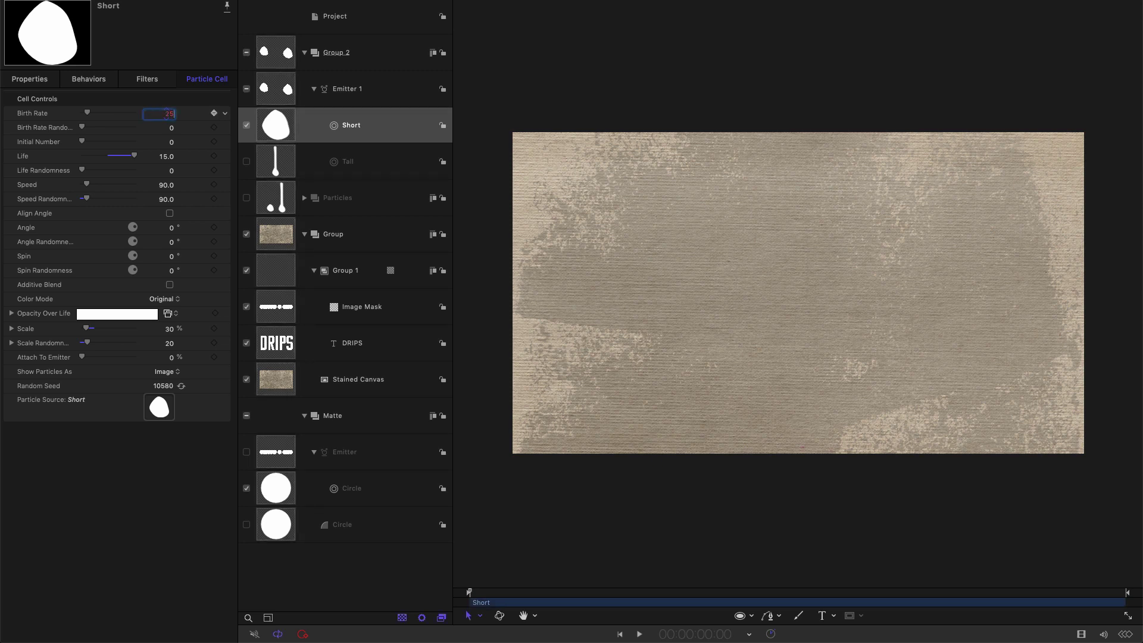
key("Return")
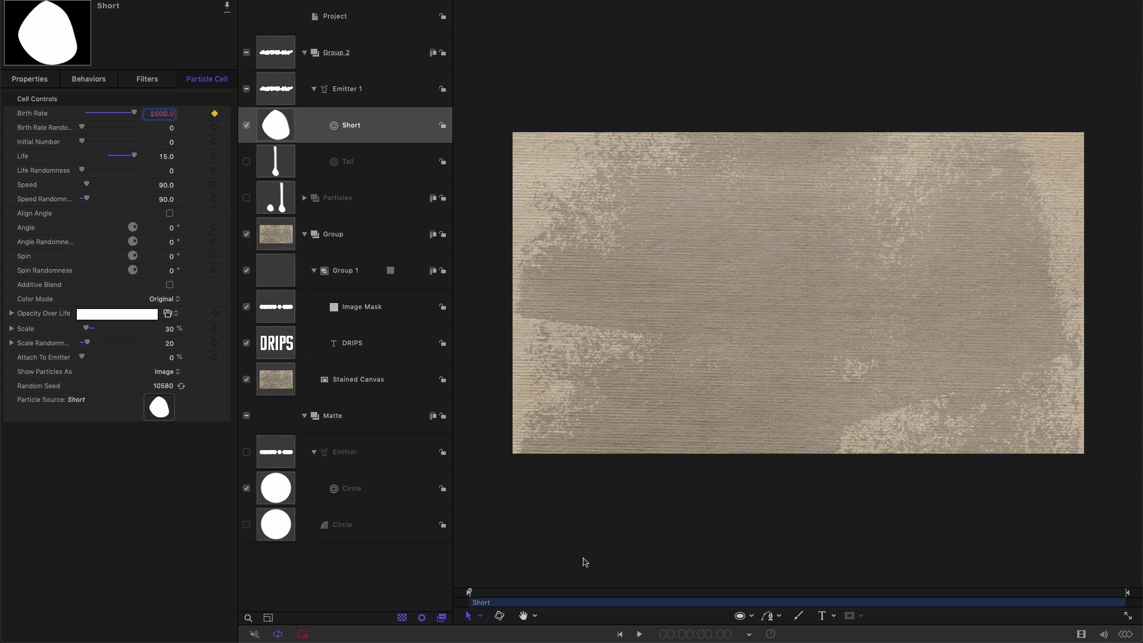
left_click(455, 589)
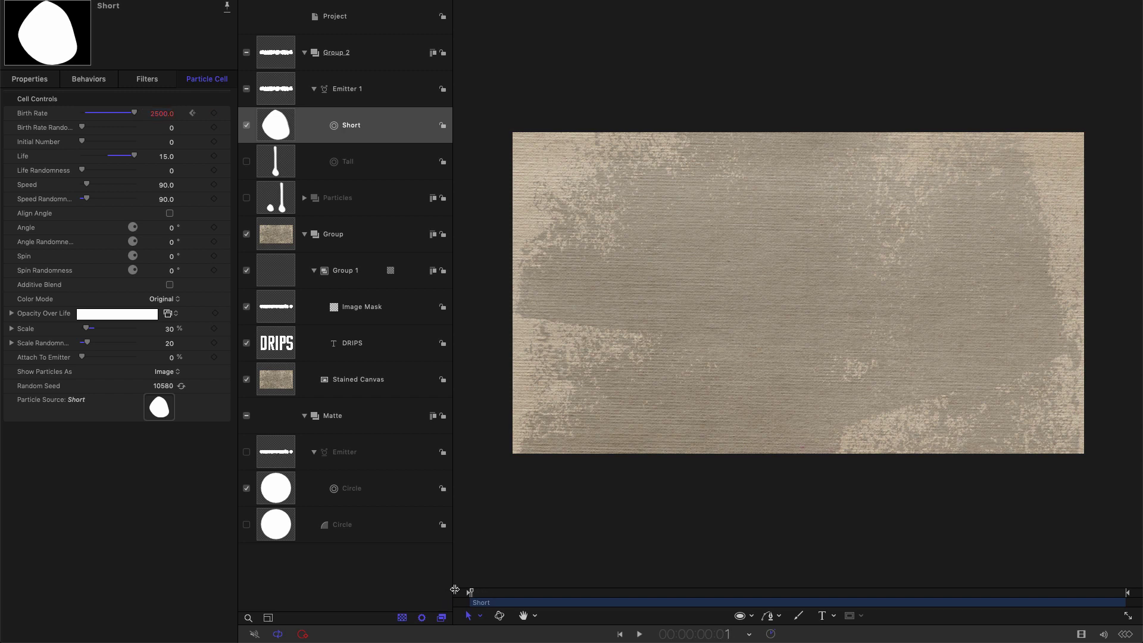
left_click(159, 115)
type("0")
key("Return")
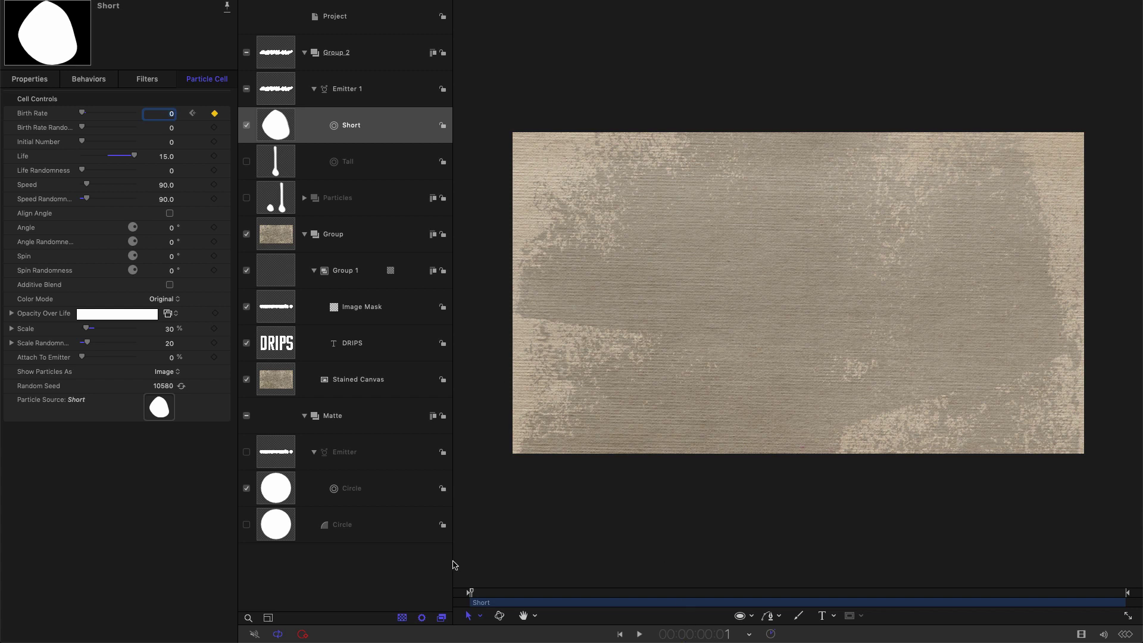
left_click_drag(502, 595, 449, 599)
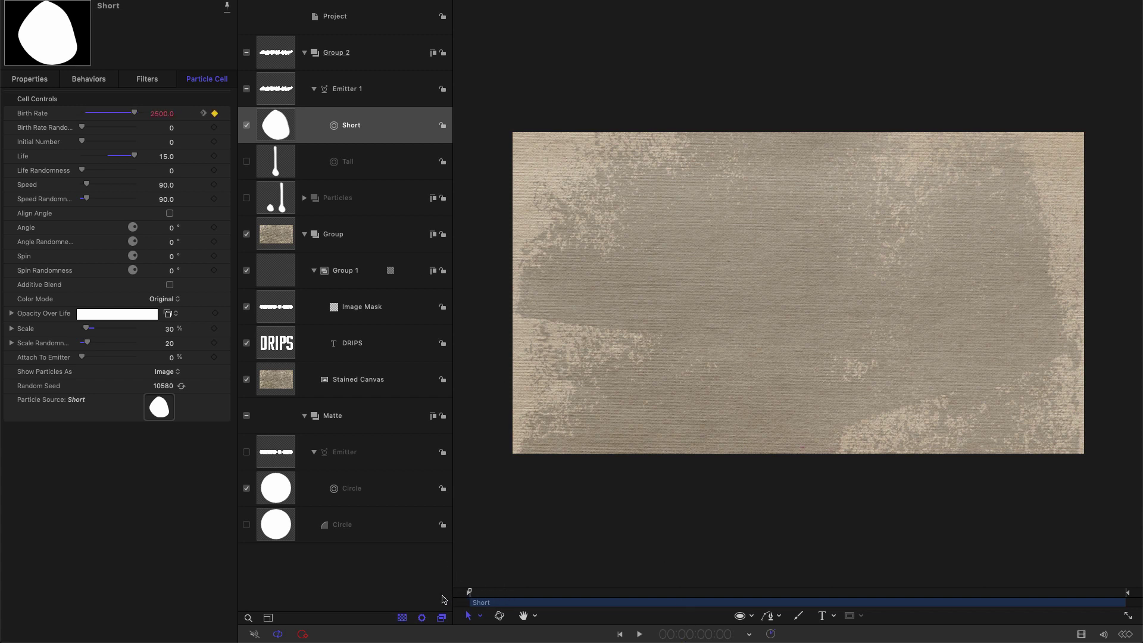
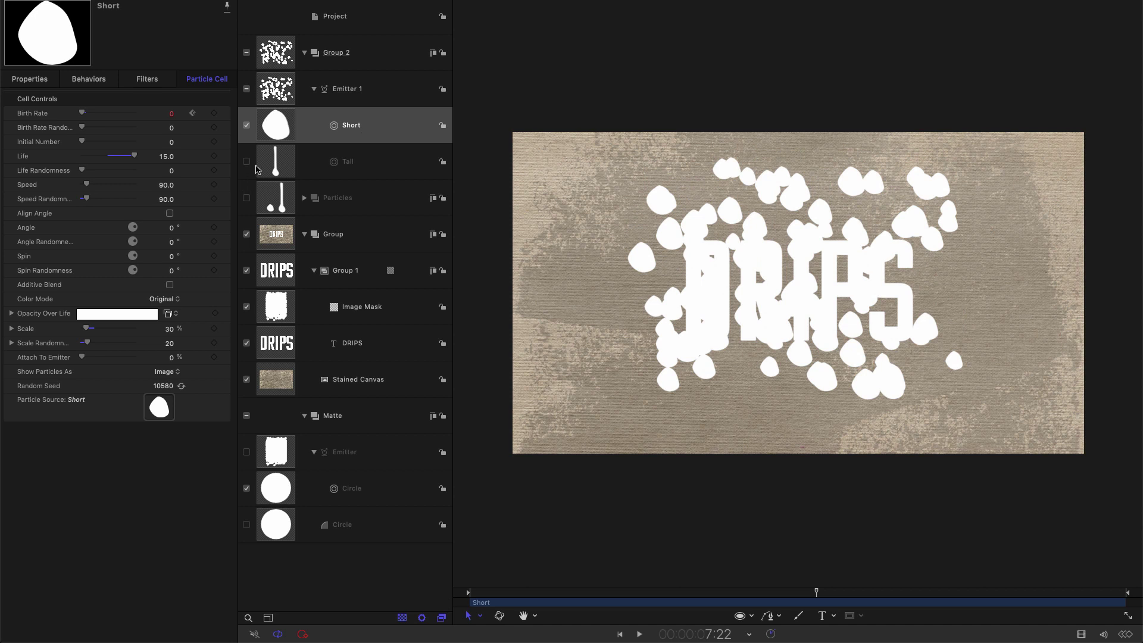
Turn on the Tall cell and keyframe its birth rate at 3000 on frame 0 and at 0 on frame 1.
left_click(288, 162)
left_click(247, 162)
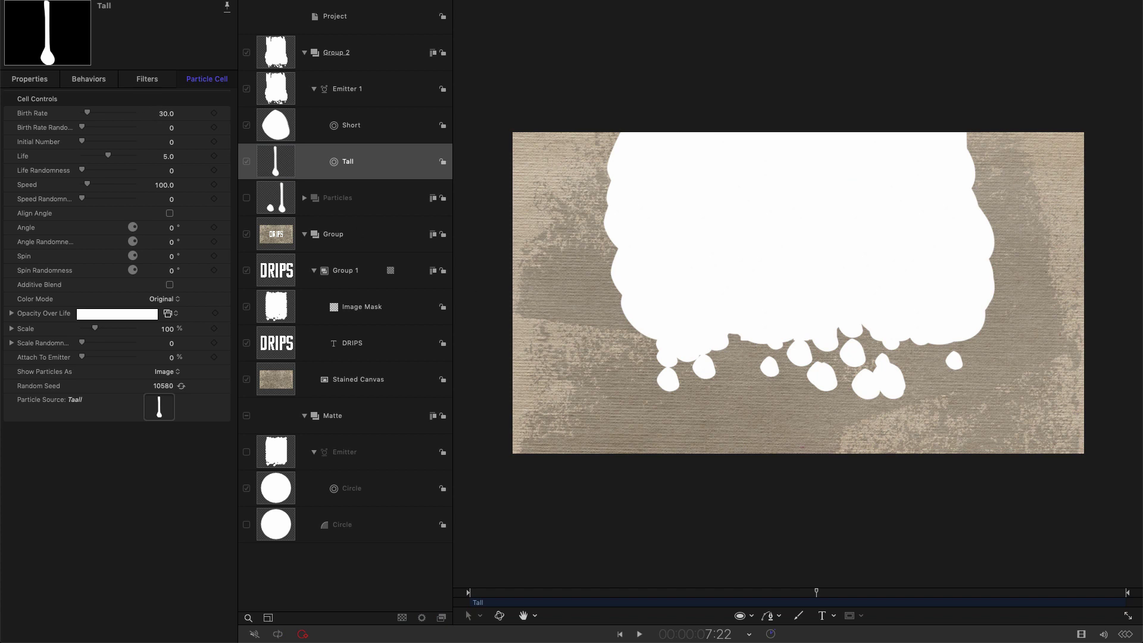
left_click(506, 599)
key("Home")
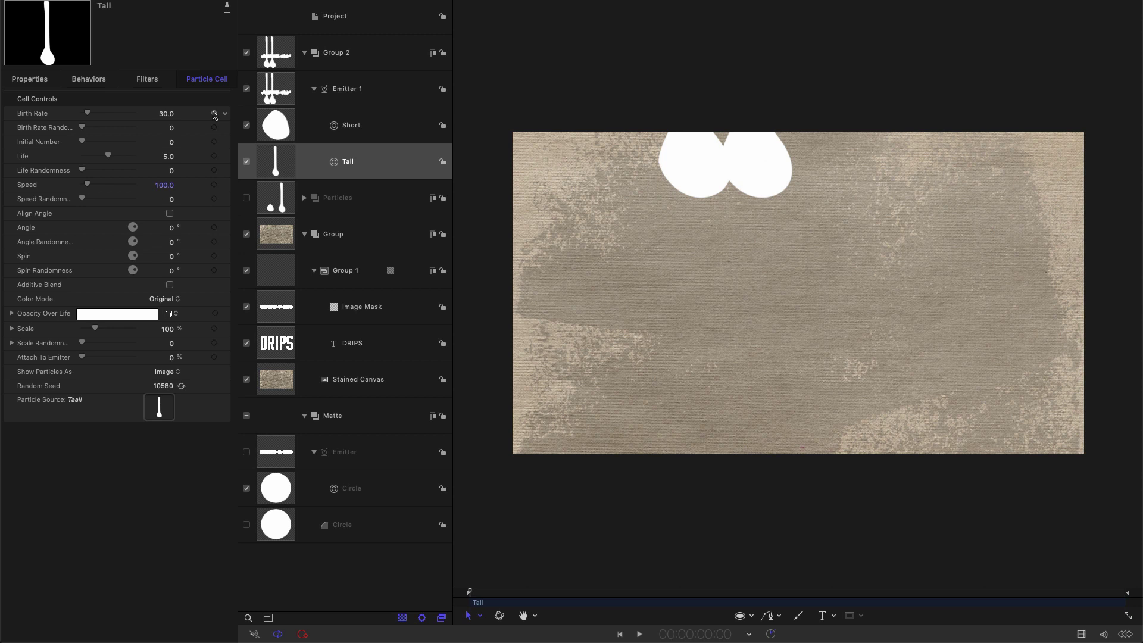
left_click(167, 113)
type("3000")
key("Return")
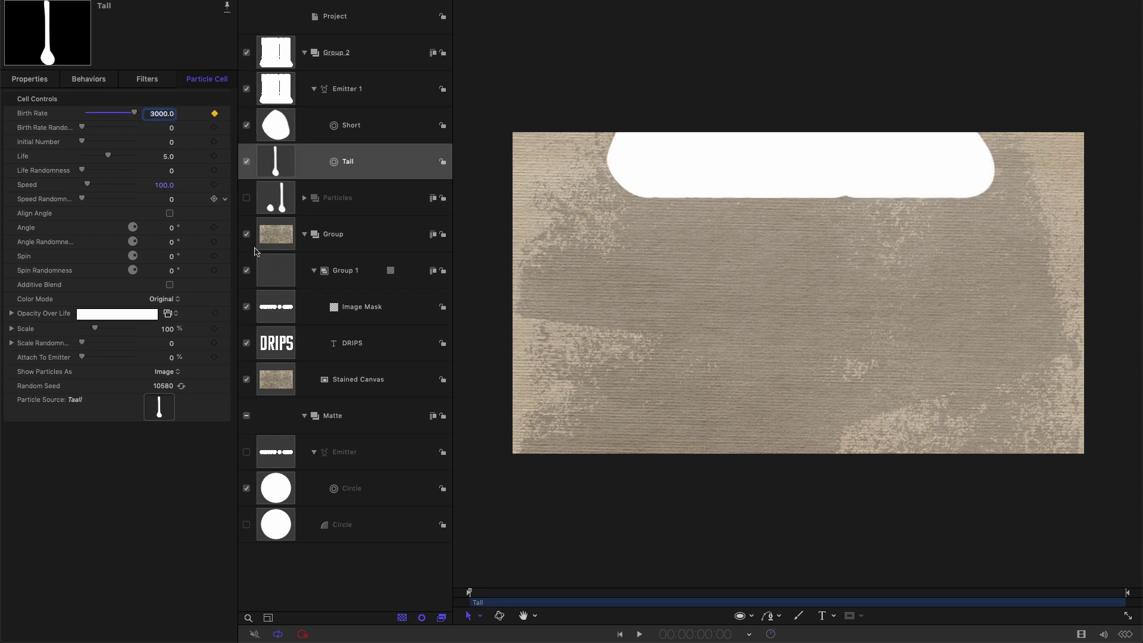
left_click(468, 590)
double_click(161, 114)
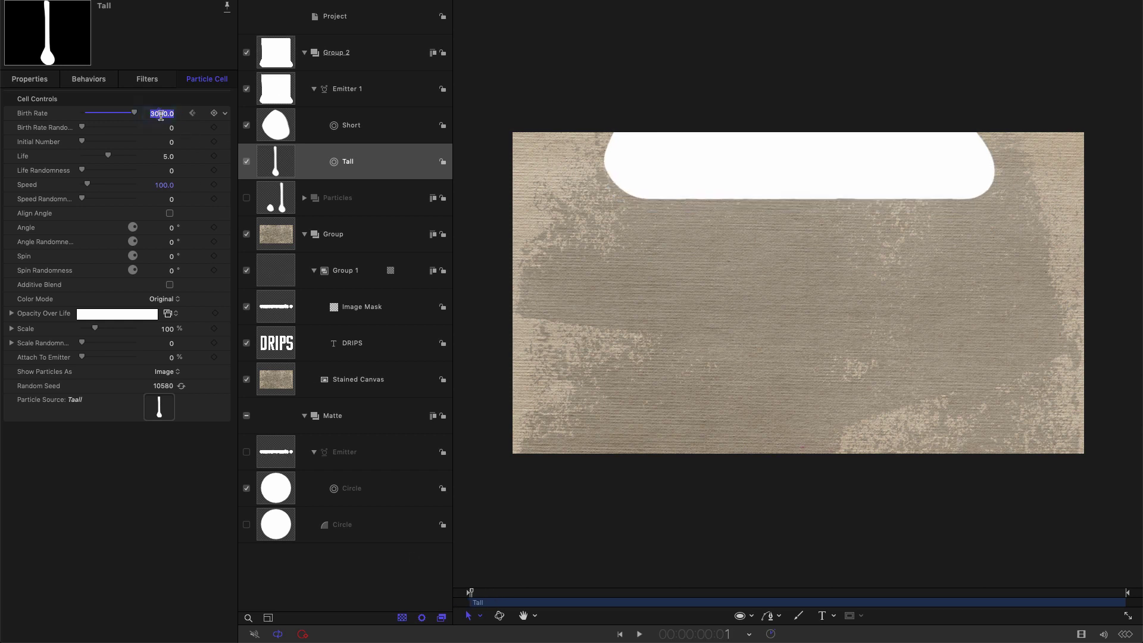
type("0")
Set the Tall cell's life to 15, its speed to 165 and its speed randomness to 200.
double_click(166, 157)
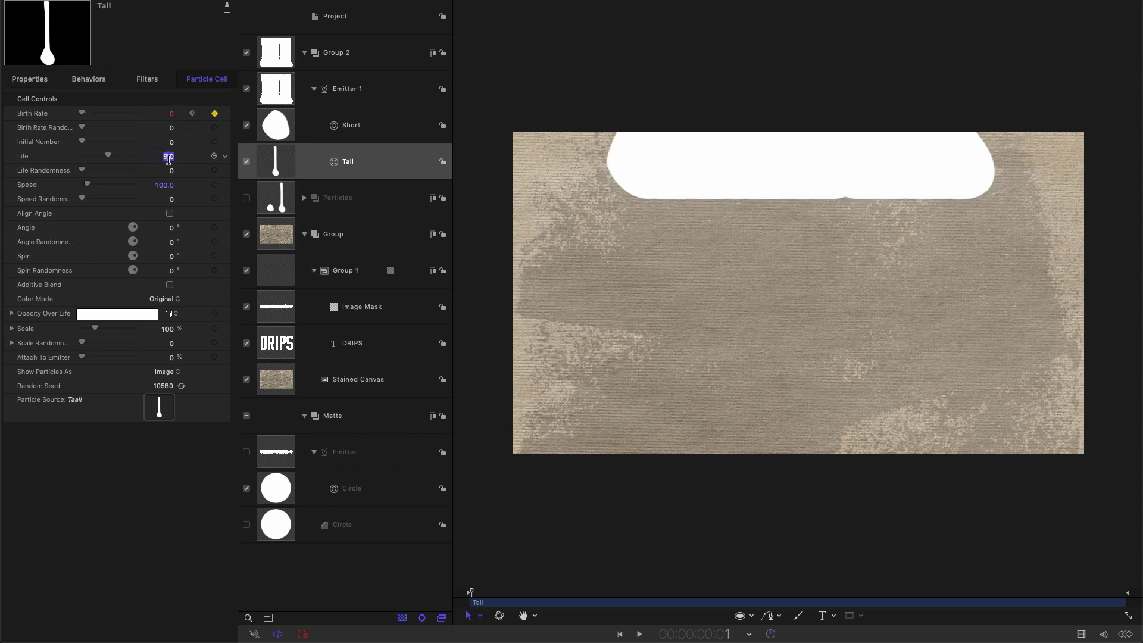
type("15")
key("Return")
double_click(169, 185)
type("165")
key("Tab")
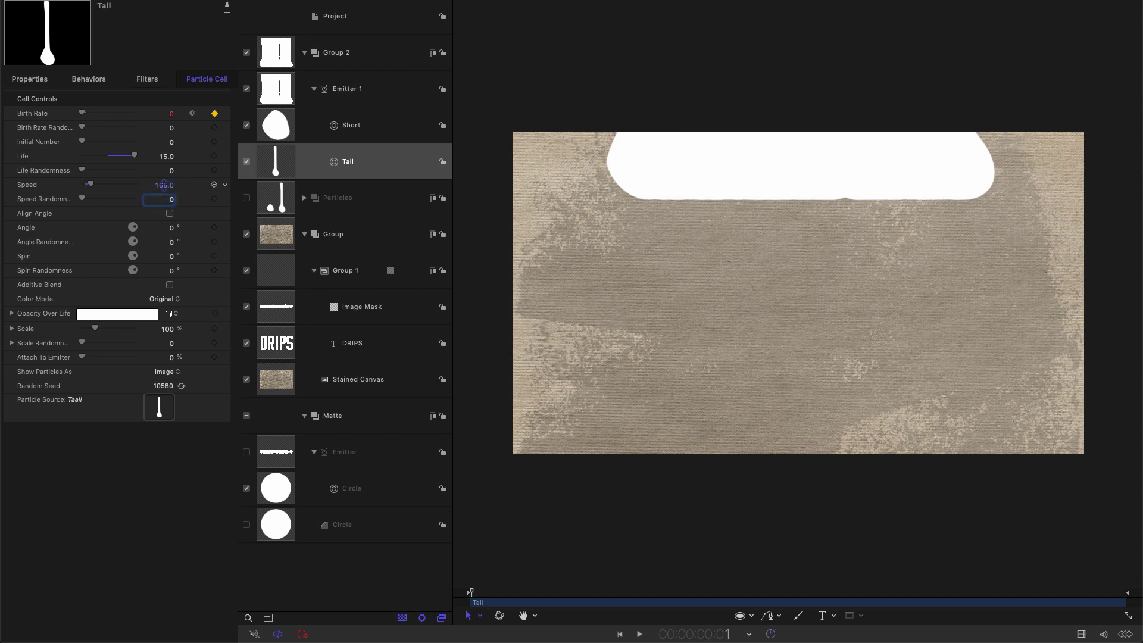
key("Return")
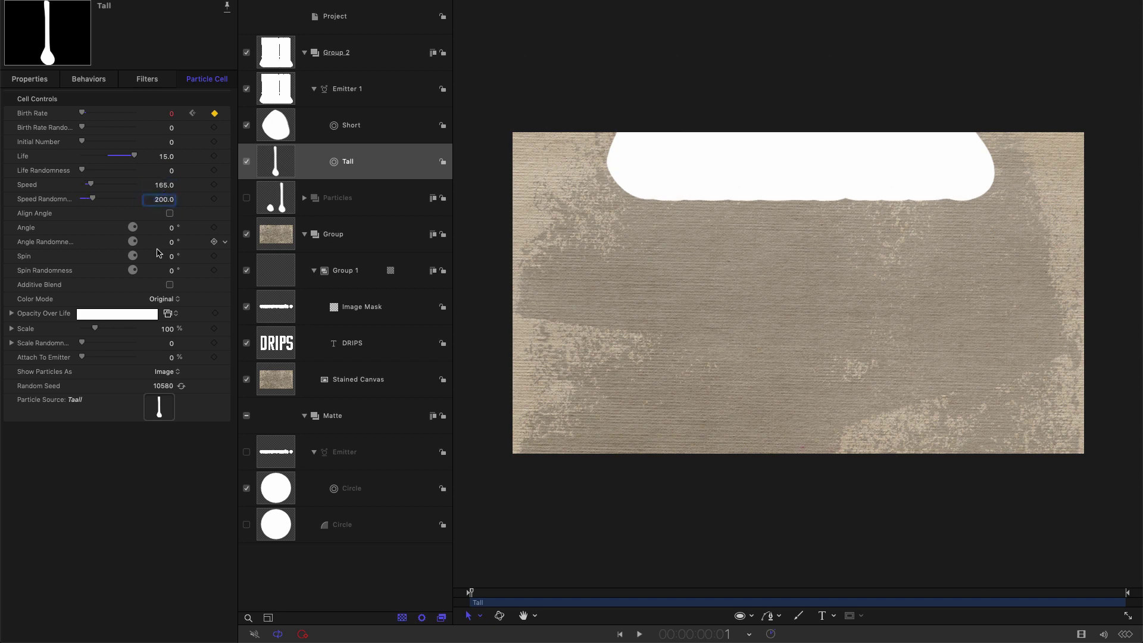
Set the Tall cell's scale to 25% and its scale randomness to 20.
left_click(166, 330)
type("25")
key("Tab")
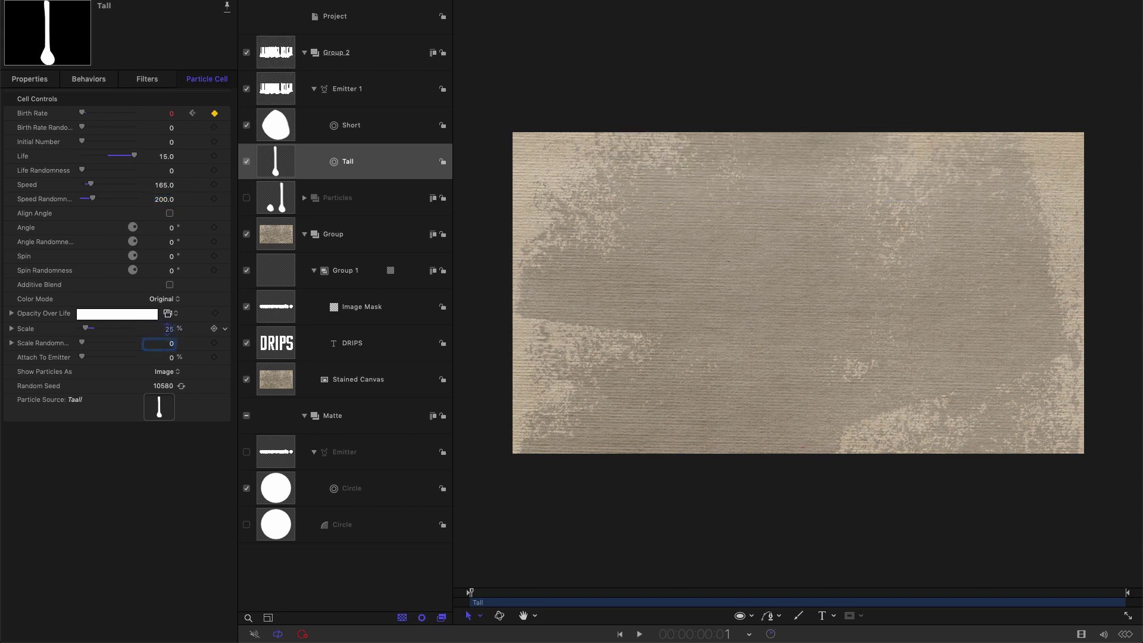
type("20")
key("Return")
Preview the tall drips with the Short cell turned off, turn Short back on and preview both cells together.
left_click(246, 125)
left_click_drag(488, 594, 1125, 621)
left_click(246, 125)
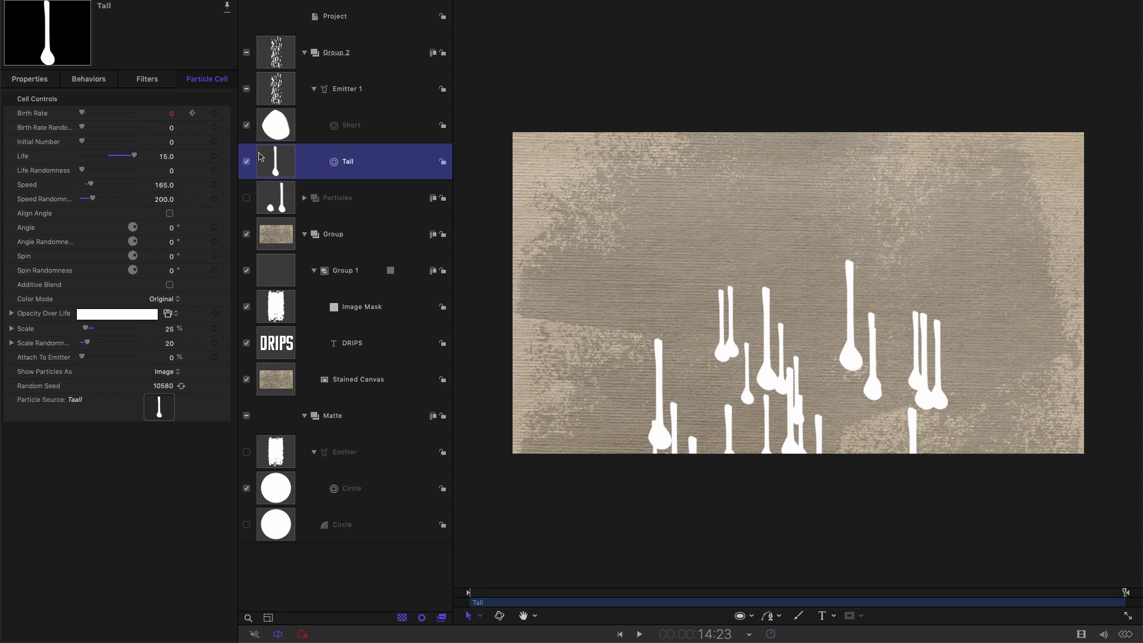
left_click_drag(628, 606, 982, 604)
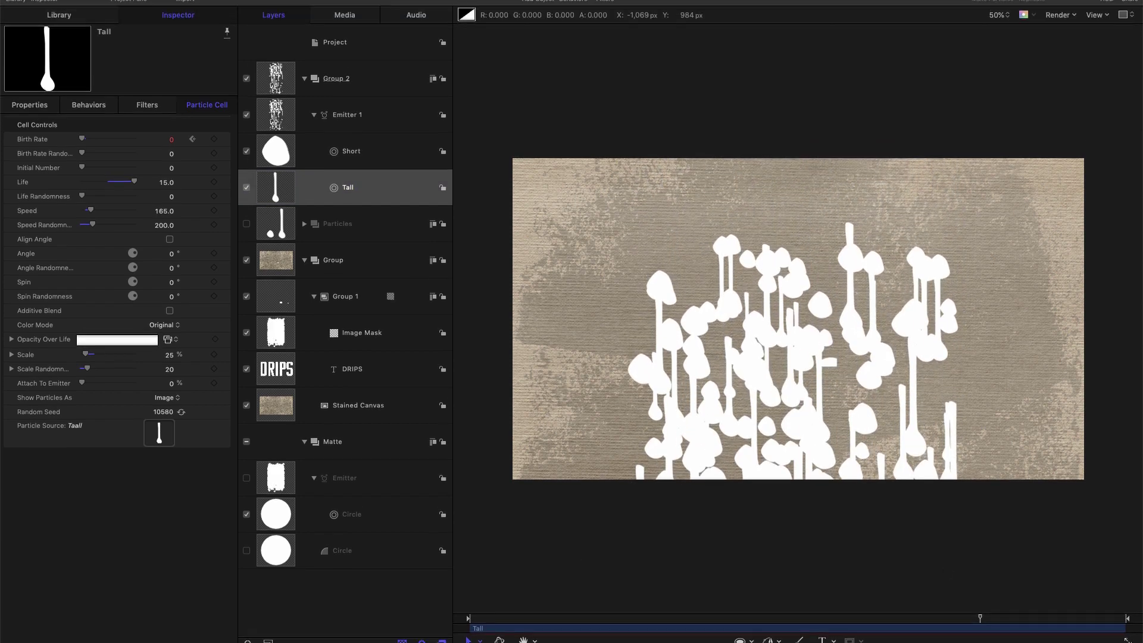
Apply the Random Motion simulation behavior to Emitter 1, including only the X axis.
left_click(274, 169)
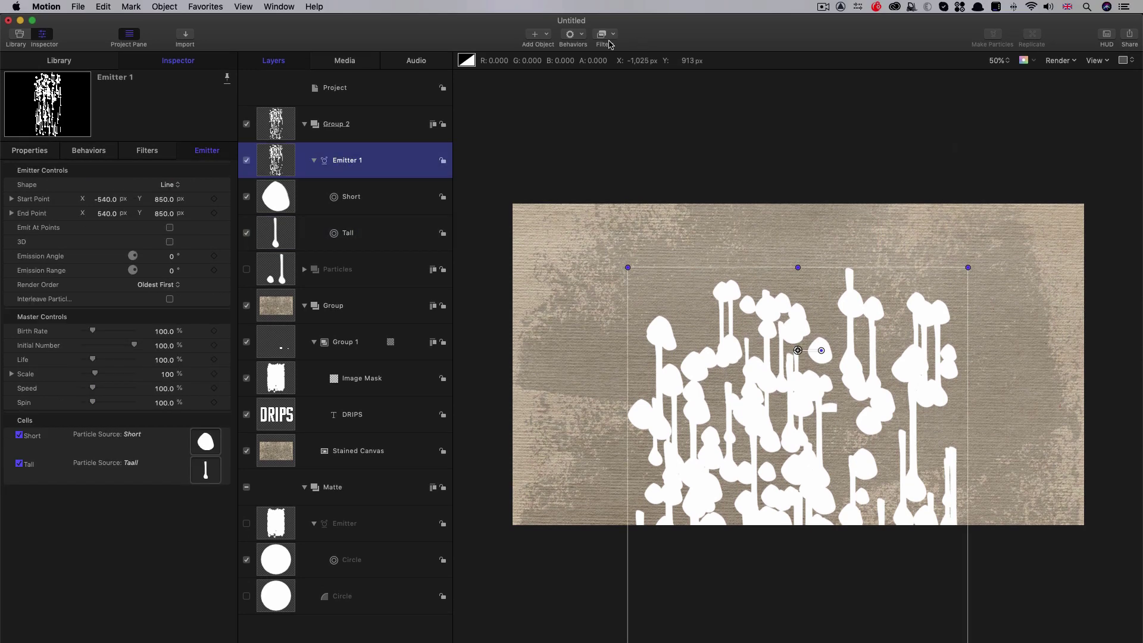
left_click(579, 35)
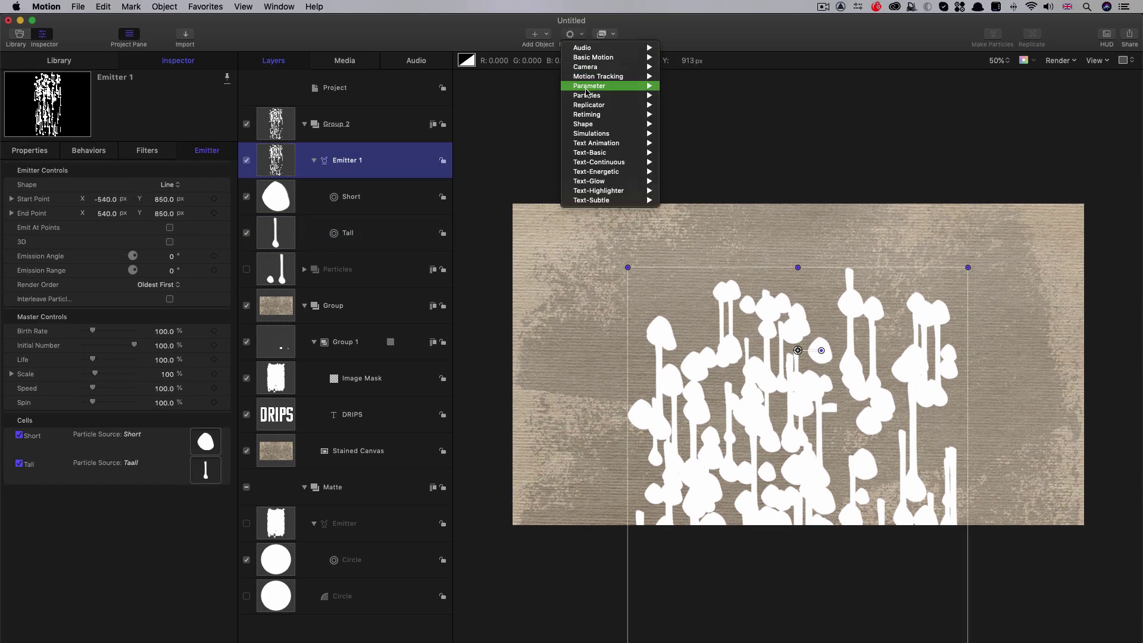
mouse_move(588, 132)
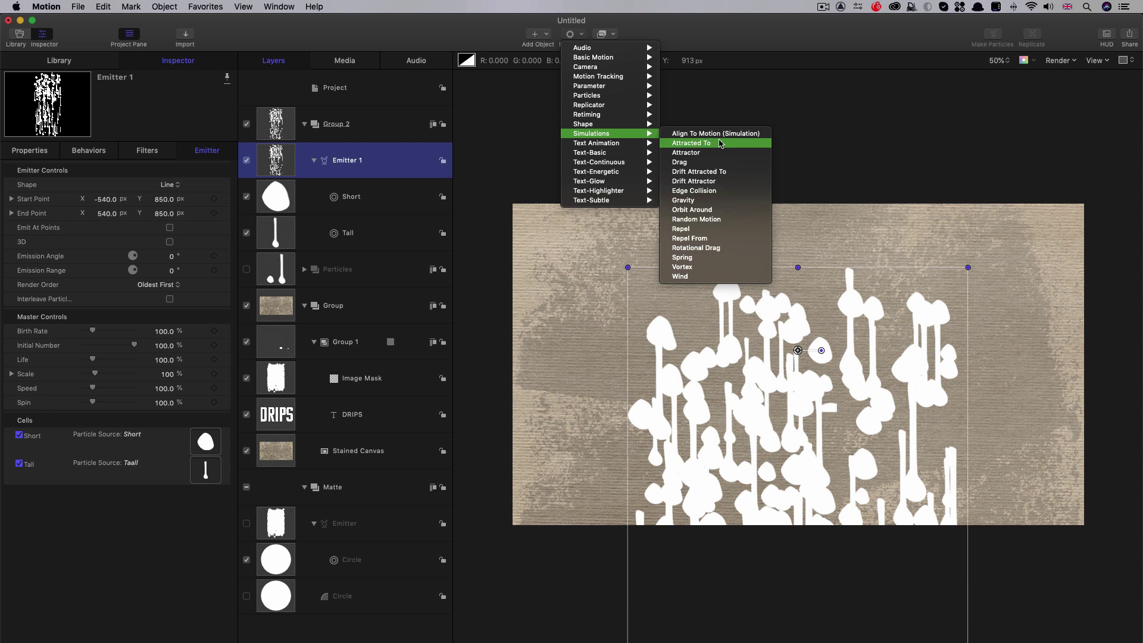
key("Escape")
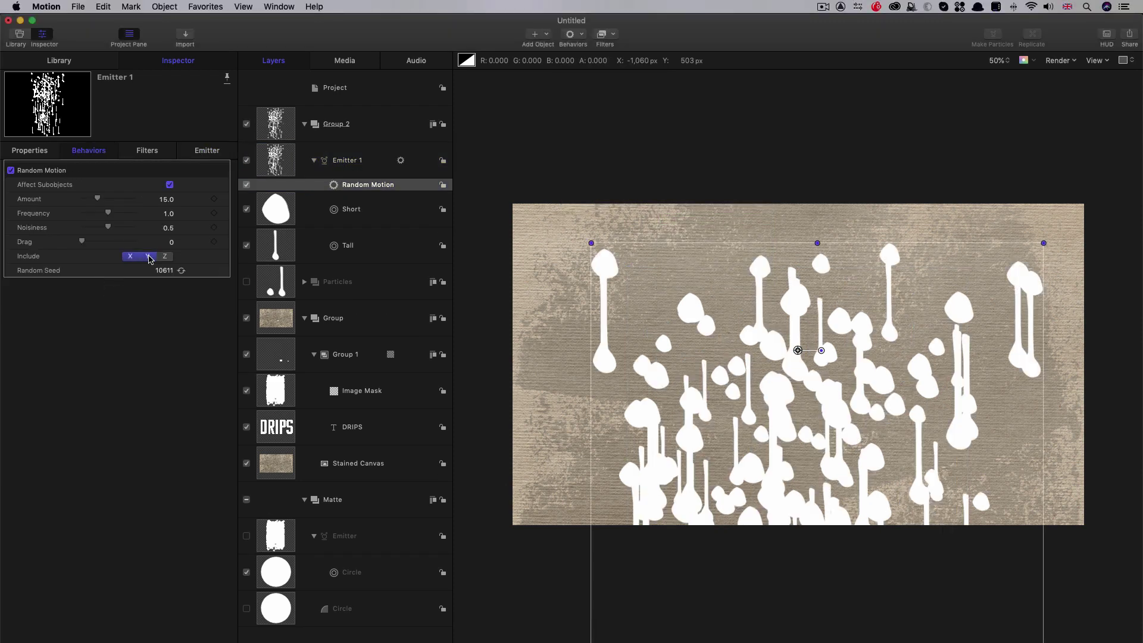
Set Random Motion's amount to 20, frequency to 20 and noisiness to 0, and preview the drips.
left_click(167, 199)
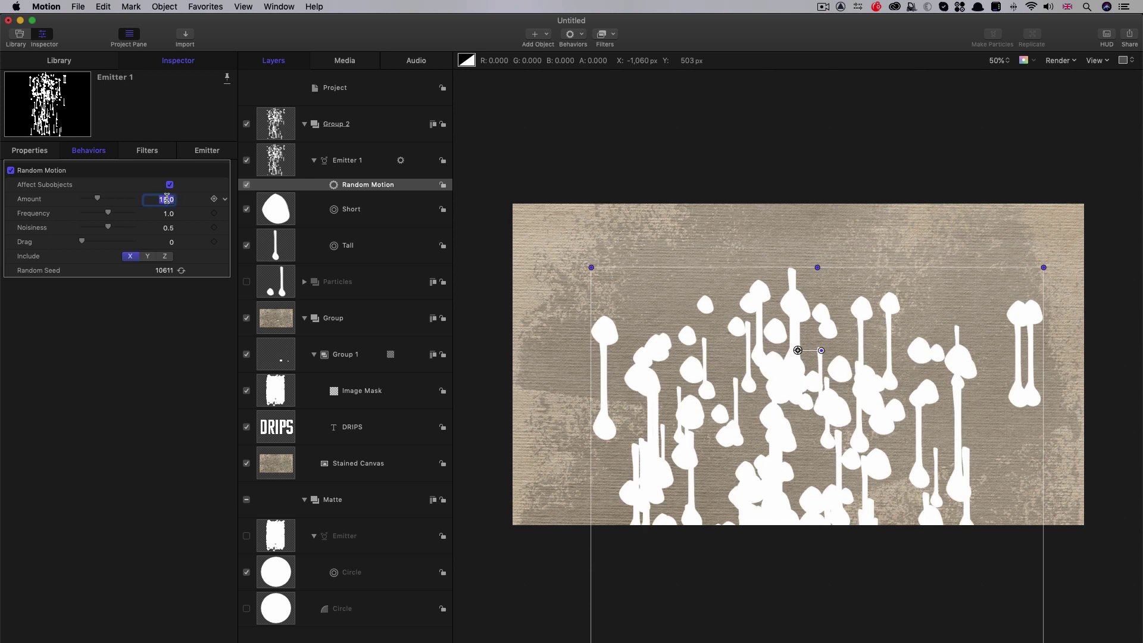
type("20")
key("Return")
key("Tab")
key("Return")
key("Tab")
type("0")
key("Return")
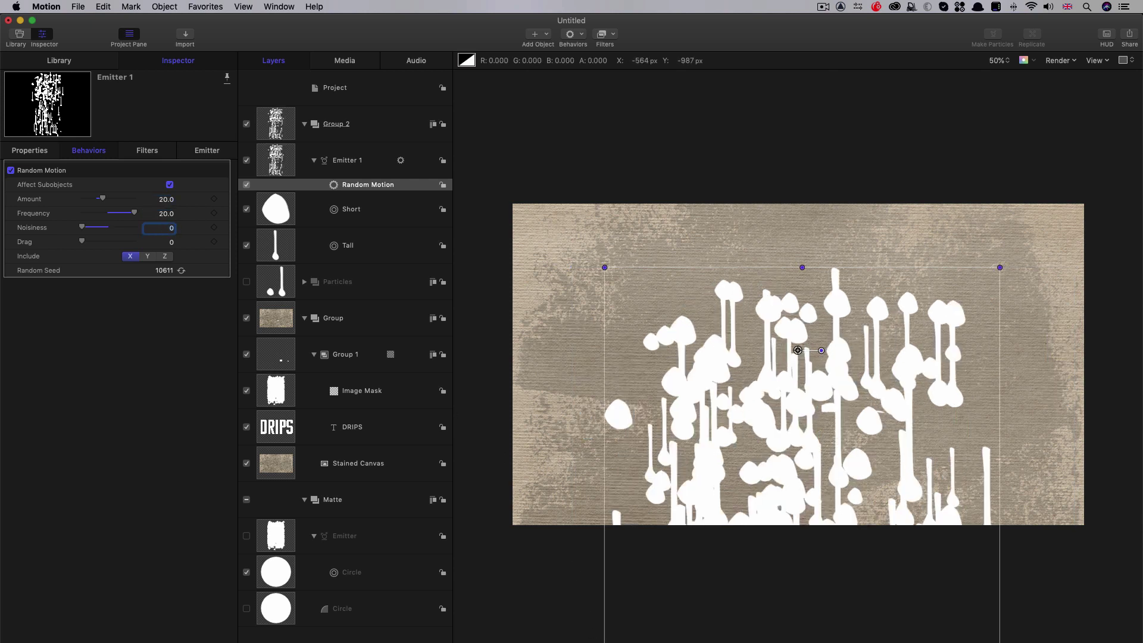
key("space")
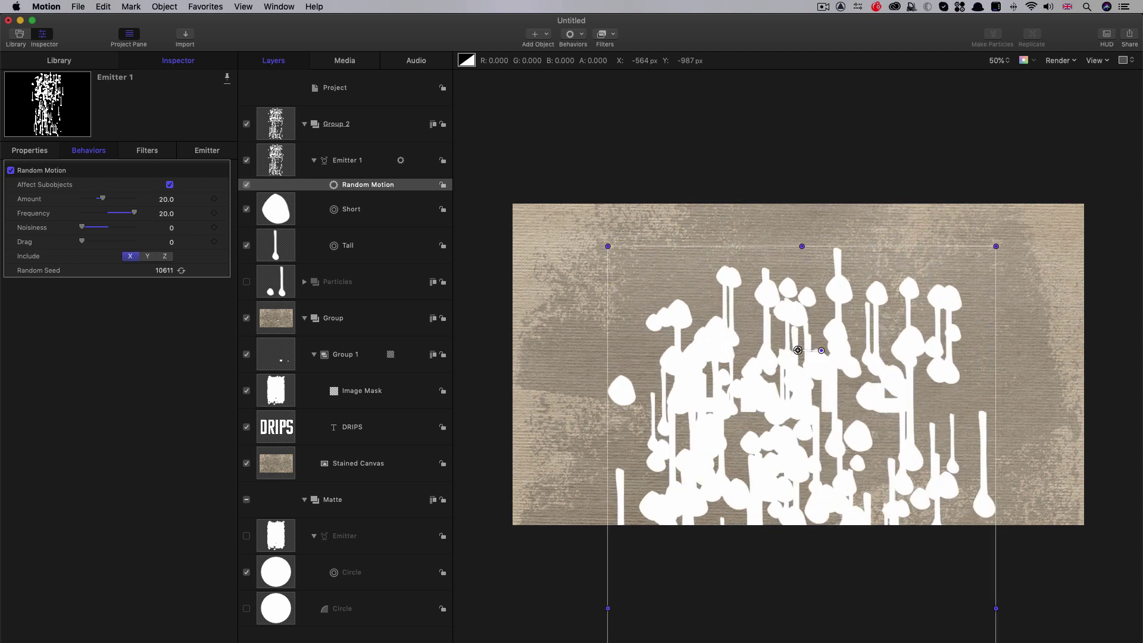
Apply the Scale Over Life behavior to Emitter 1 with scale at birth 100% and scale at death 50%.
left_click(347, 160)
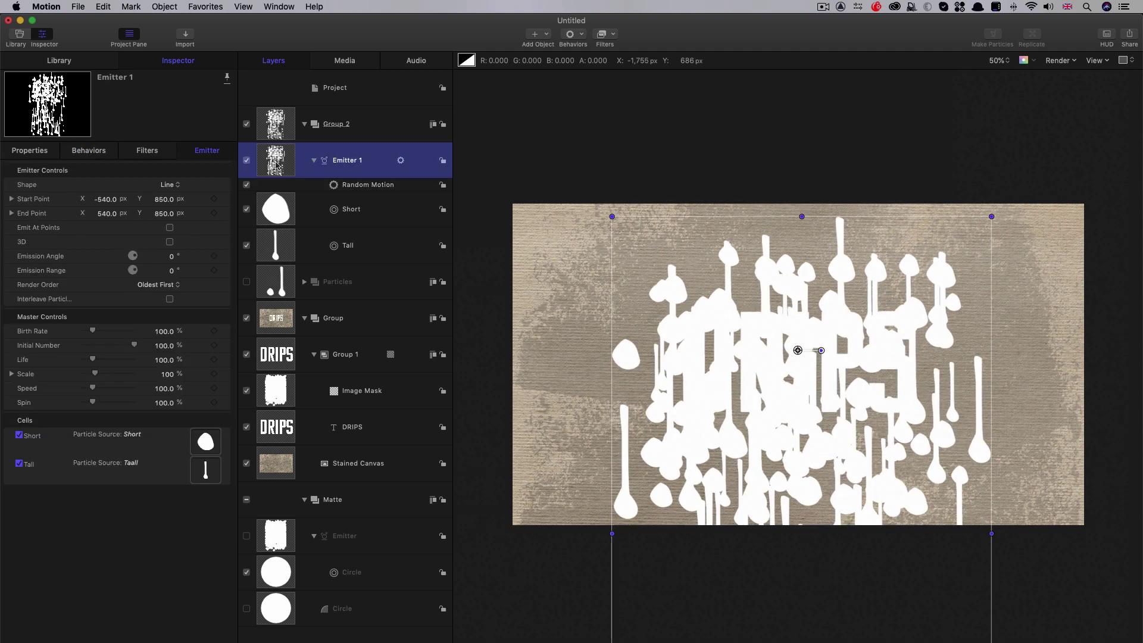
left_click(581, 33)
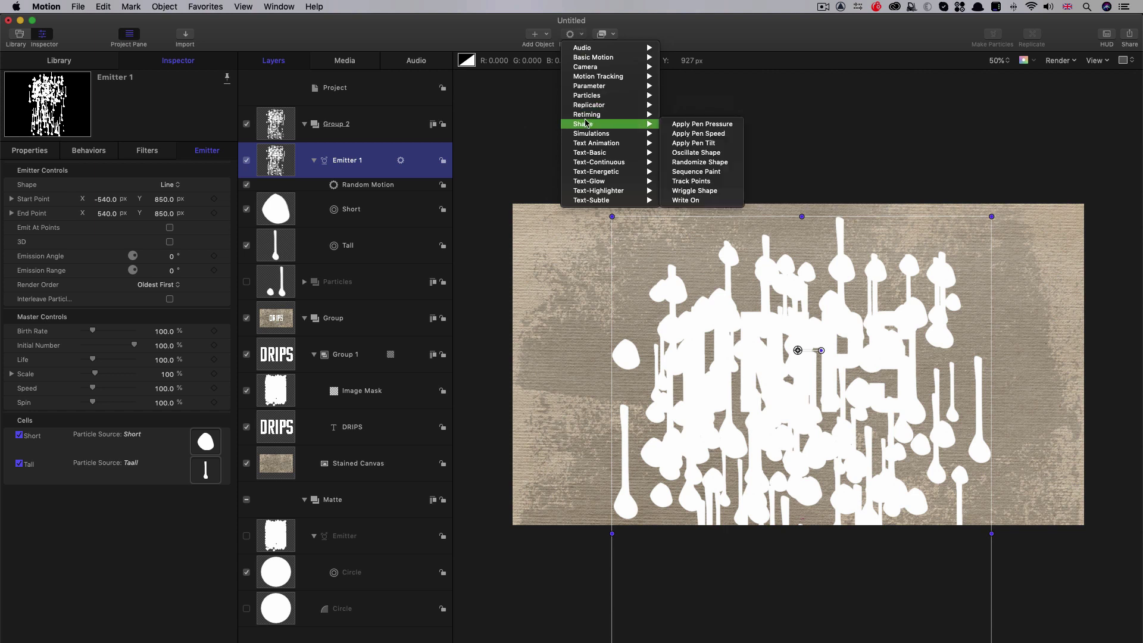
mouse_move(595, 96)
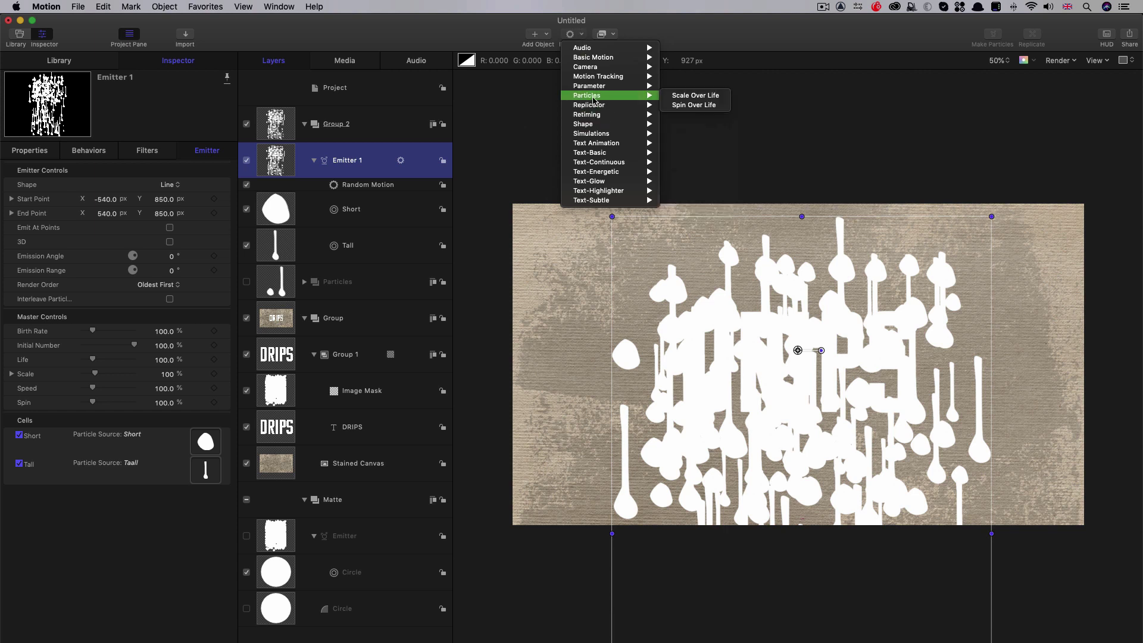
left_click(704, 98)
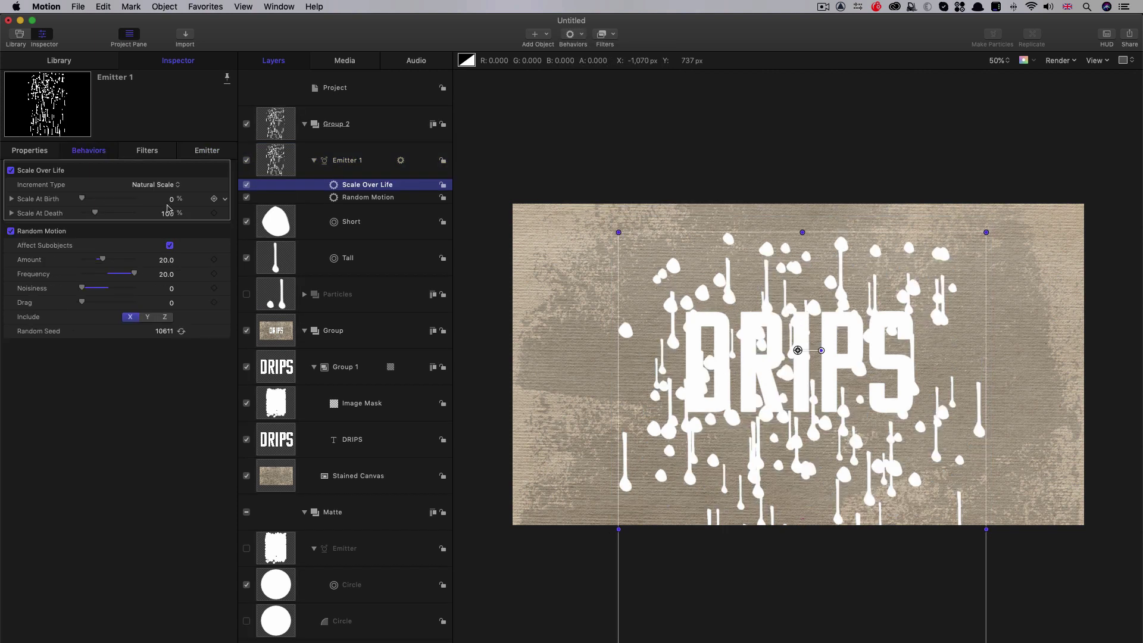
left_click(171, 200)
type("100")
key("Return")
left_click(169, 213)
type("50")
key("Return")
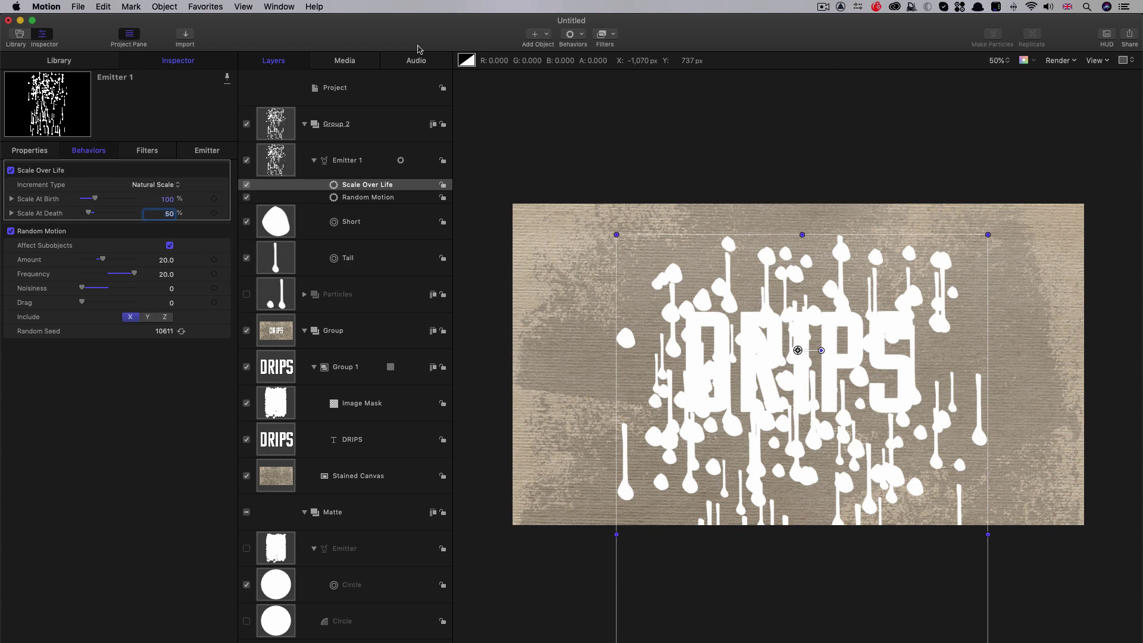
Apply the Gravity simulation behavior to Emitter 1 with an acceleration of 15 and hide the canvas overlays.
left_click(582, 34)
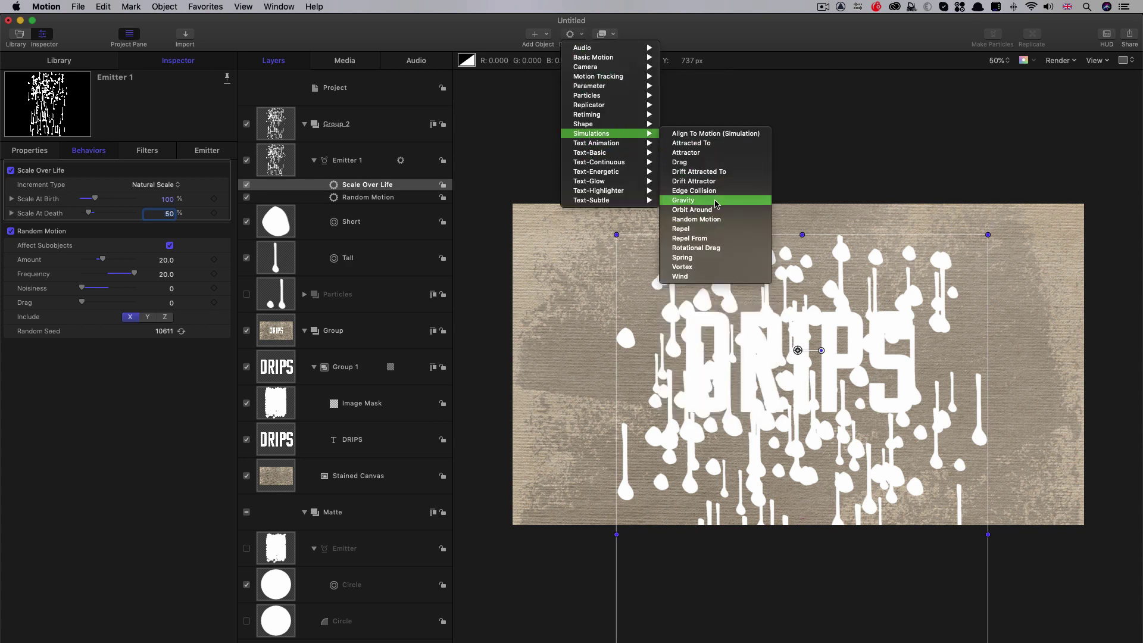
left_click(712, 201)
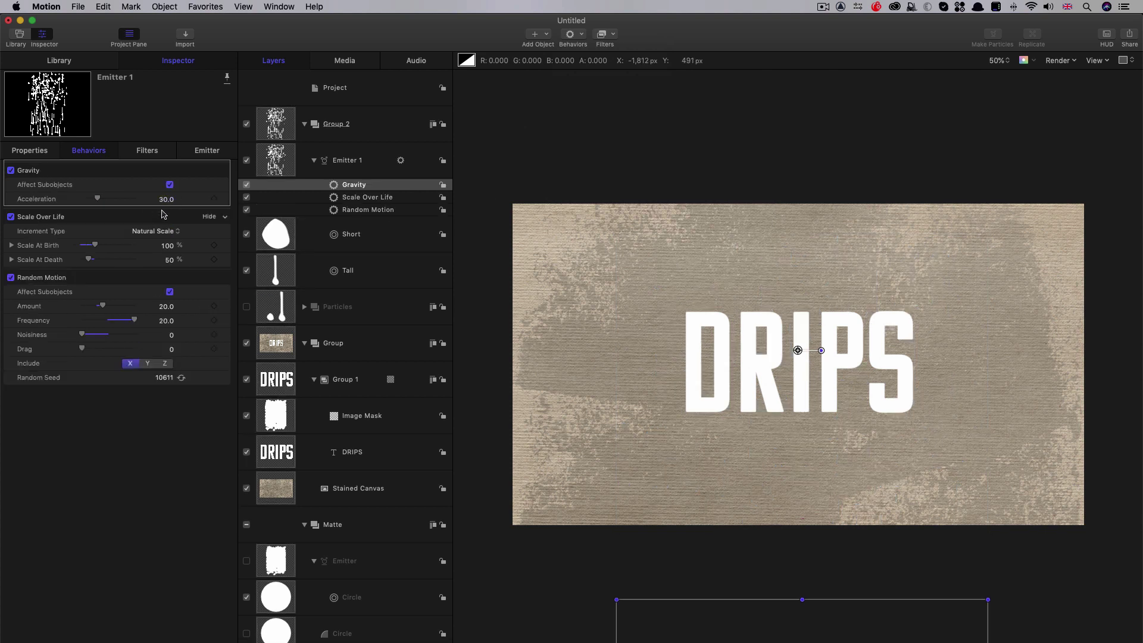
double_click(163, 199)
type("15")
key("Return")
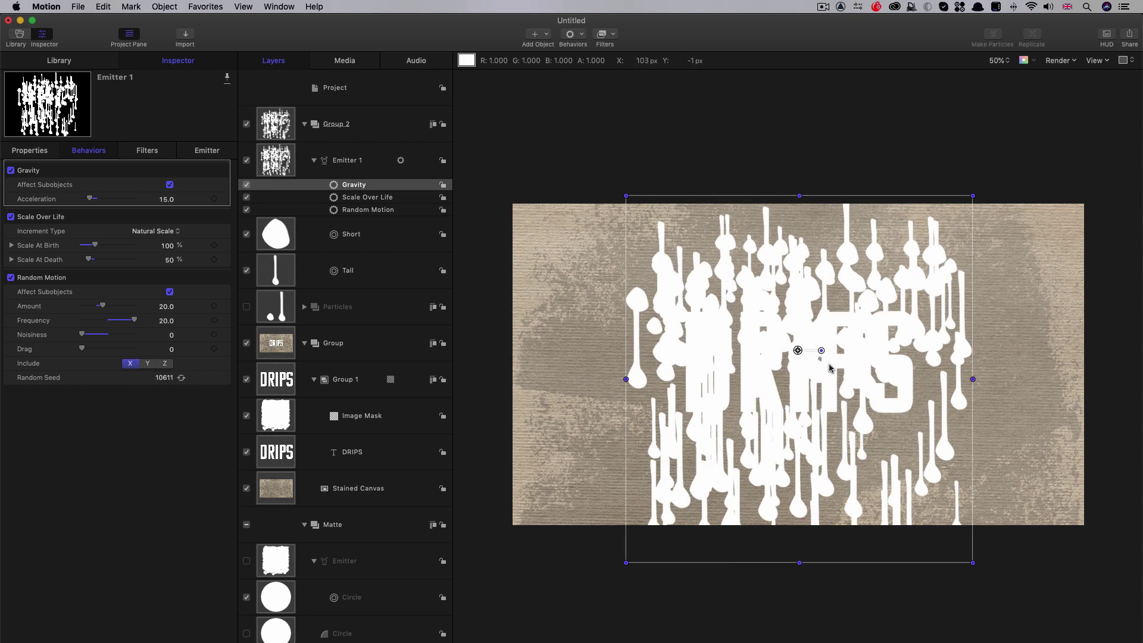
key("super+slash")
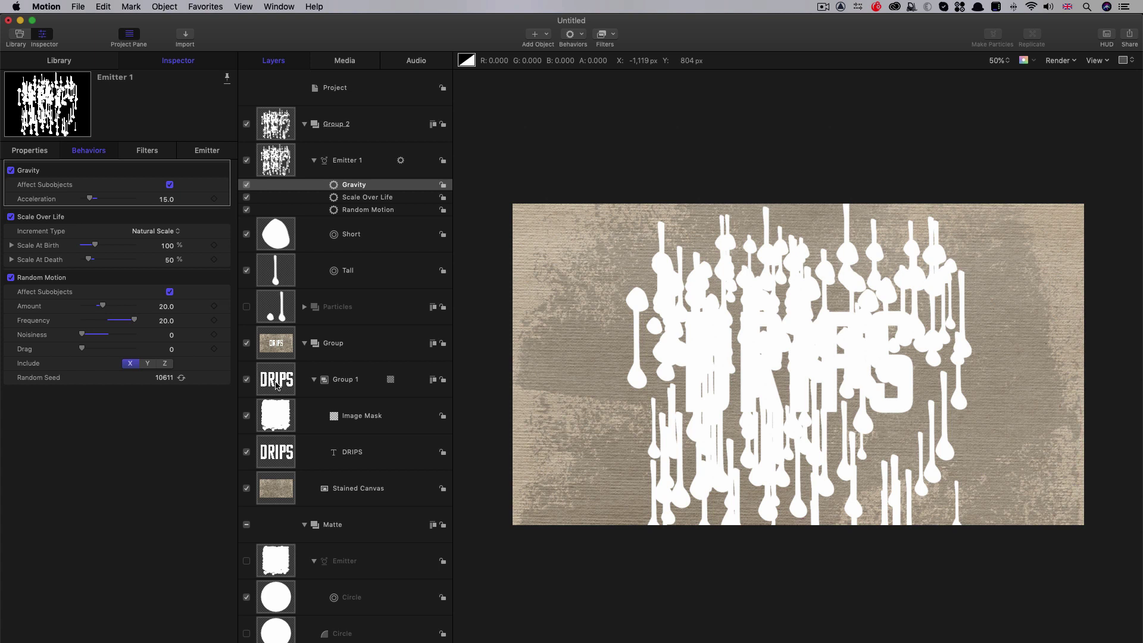
Rename Group 1, which holds the DRIPS text, as TEXT.
double_click(346, 380)
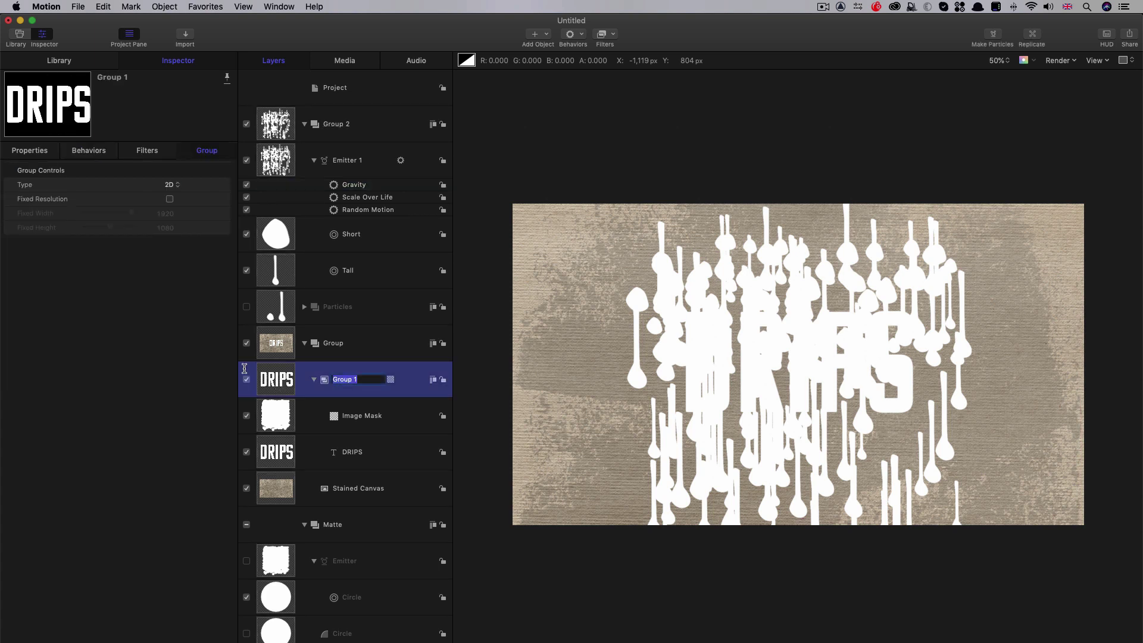
type("TEXT")
key("Return")
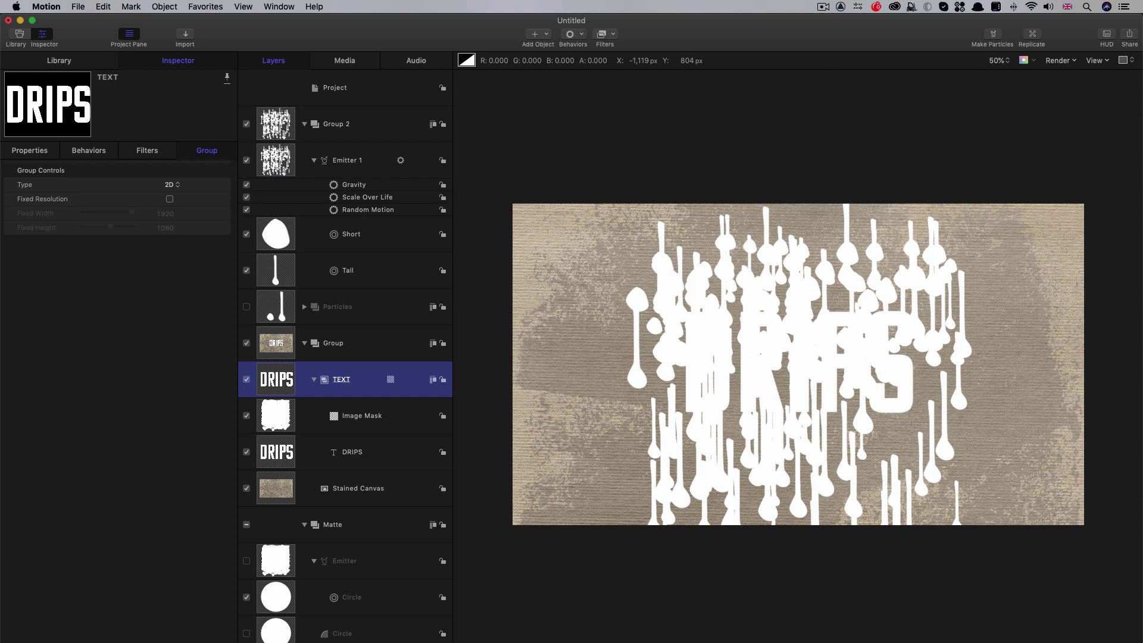
Move the TEXT group into Group 2 above Emitter 1, and rename the group holding Stained Canvas as BG.
left_click_drag(270, 379, 350, 145)
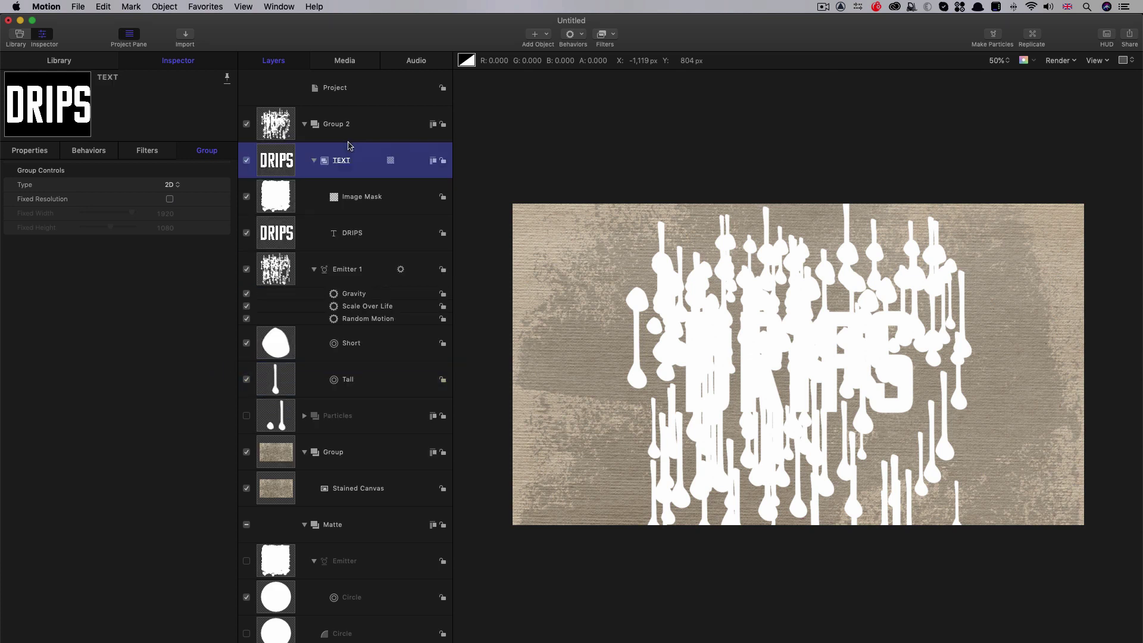
double_click(333, 452)
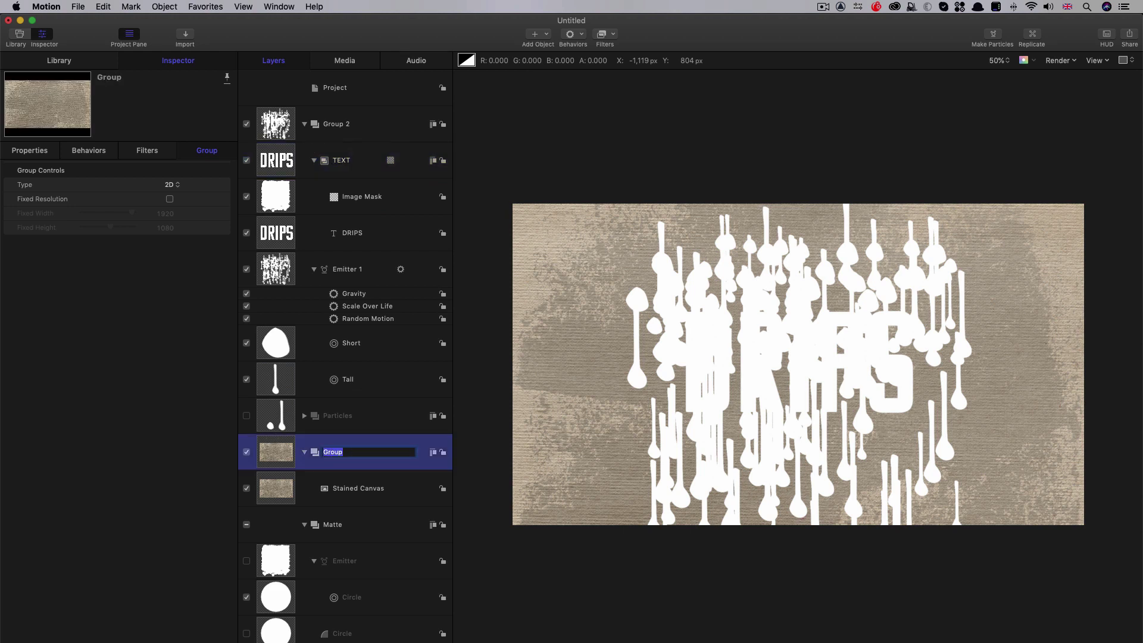
type("BG")
key("Return")
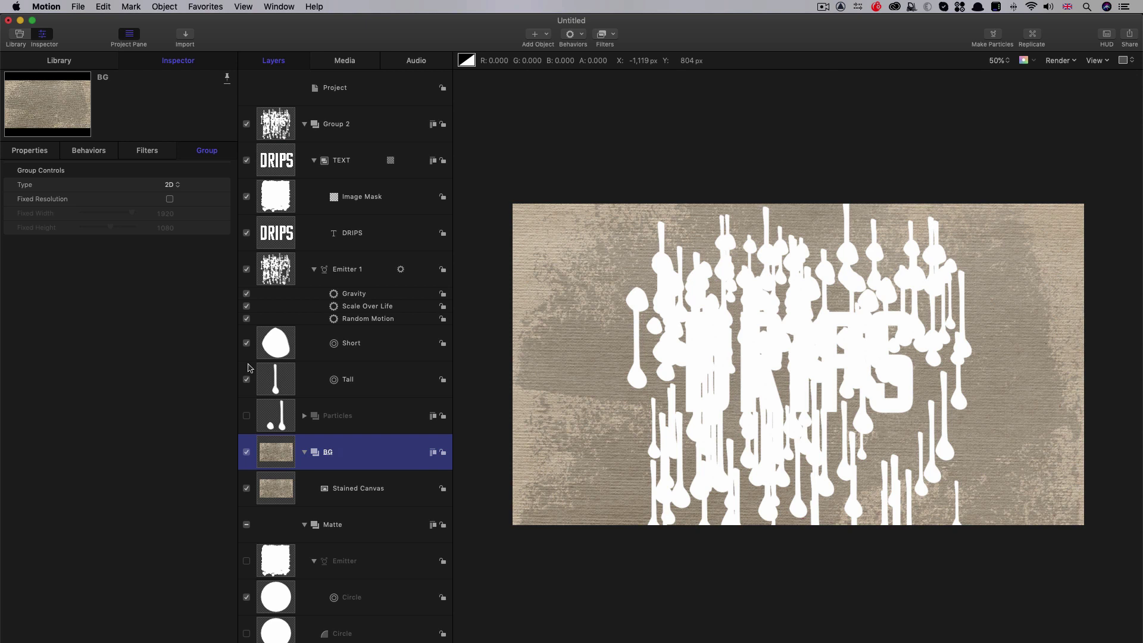
Collapse the Matte group and Emitter 1, and rename Group 2, which holds the text and emitter, as DRIPS.
left_click(304, 524)
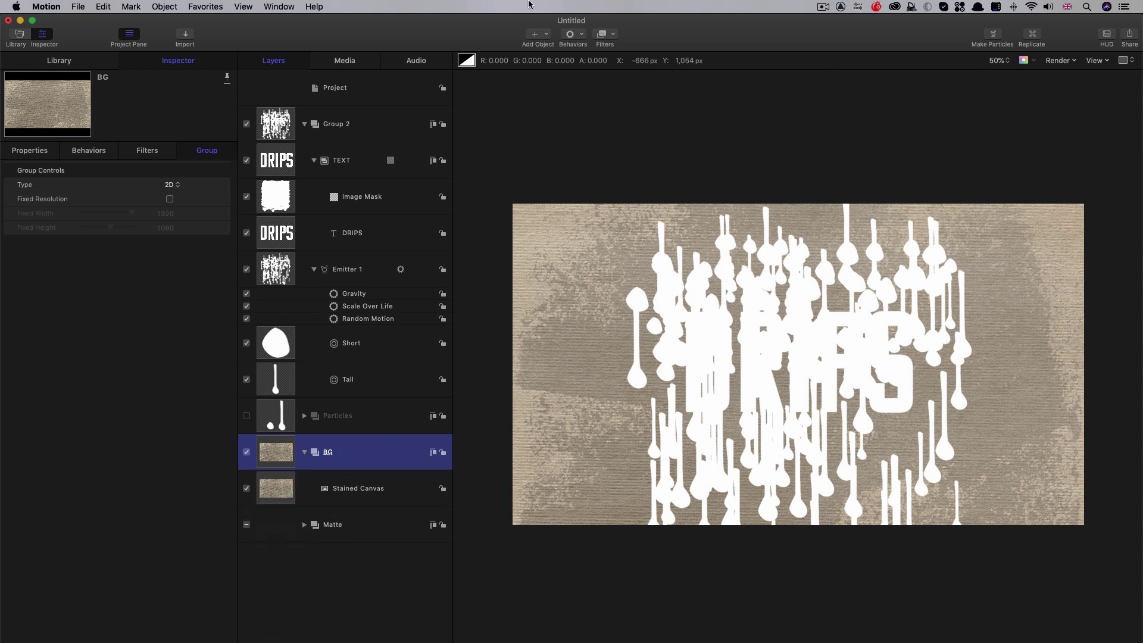
left_click(314, 270)
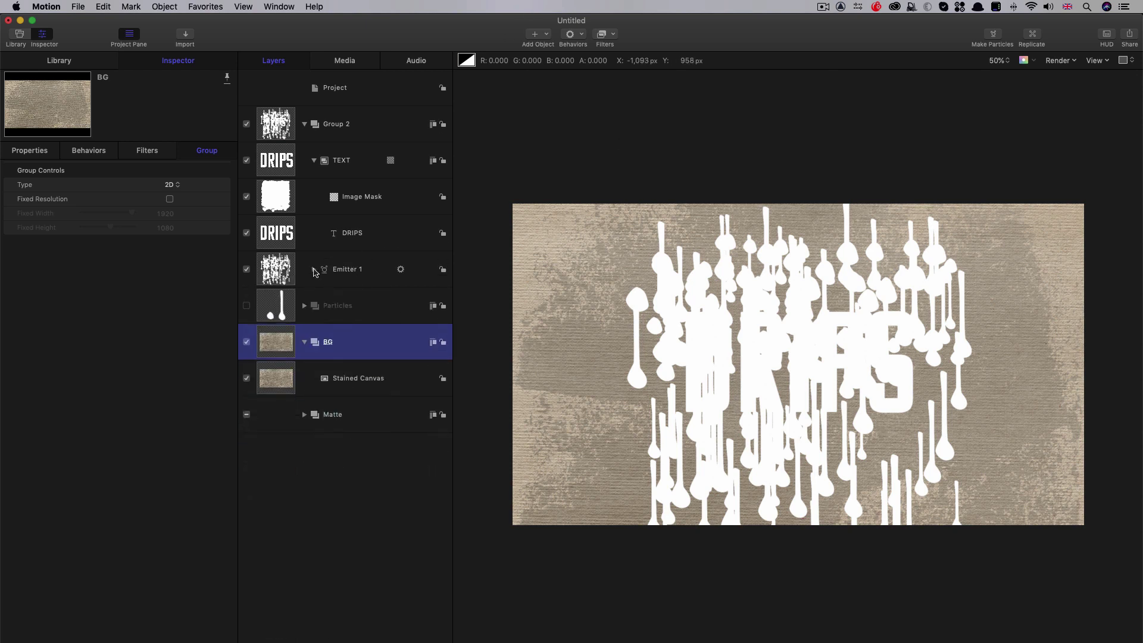
double_click(366, 128)
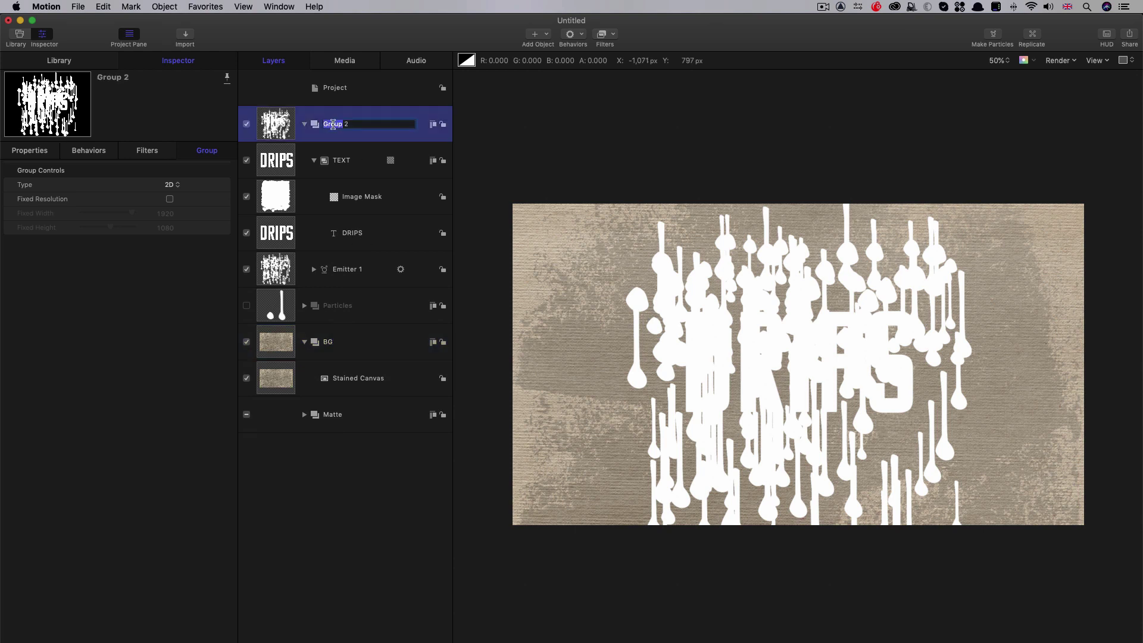
type("DRIPS")
key("Return")
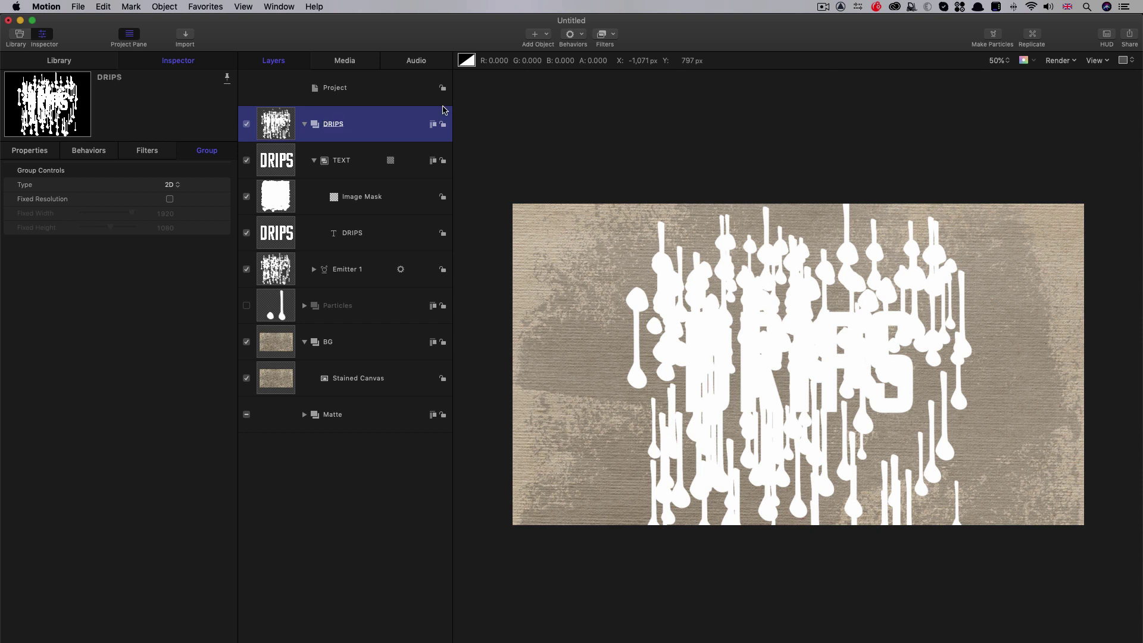
left_click(246, 124)
left_click(246, 125)
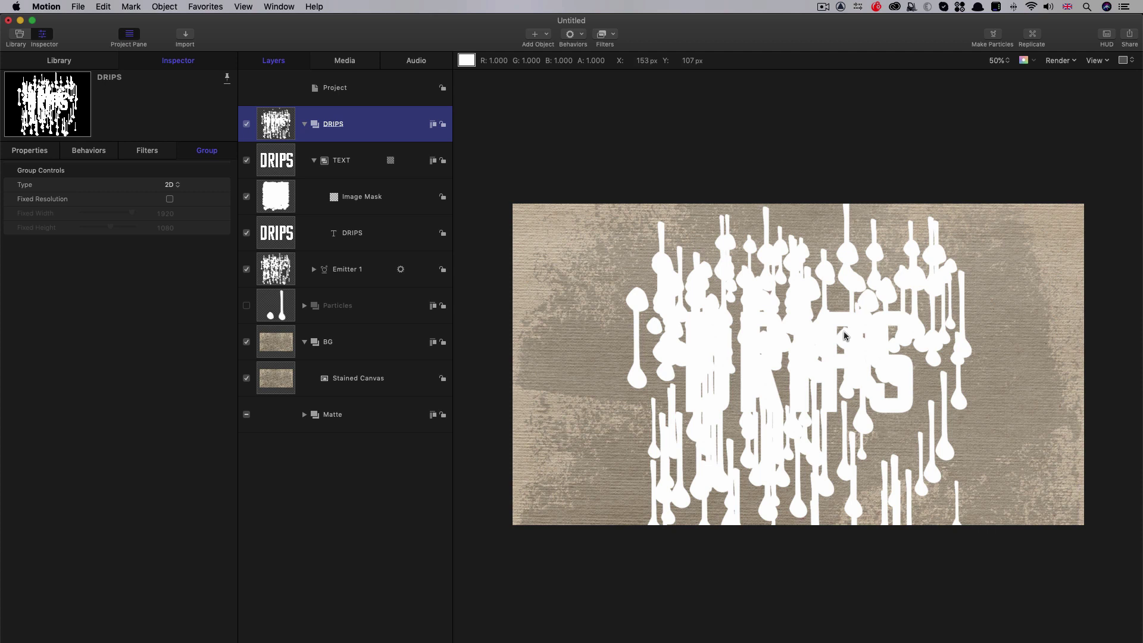
Add Gaussian Blur and Levels filters to the DRIPS group, with a blur amount of 64.
left_click(615, 34)
mouse_move(617, 58)
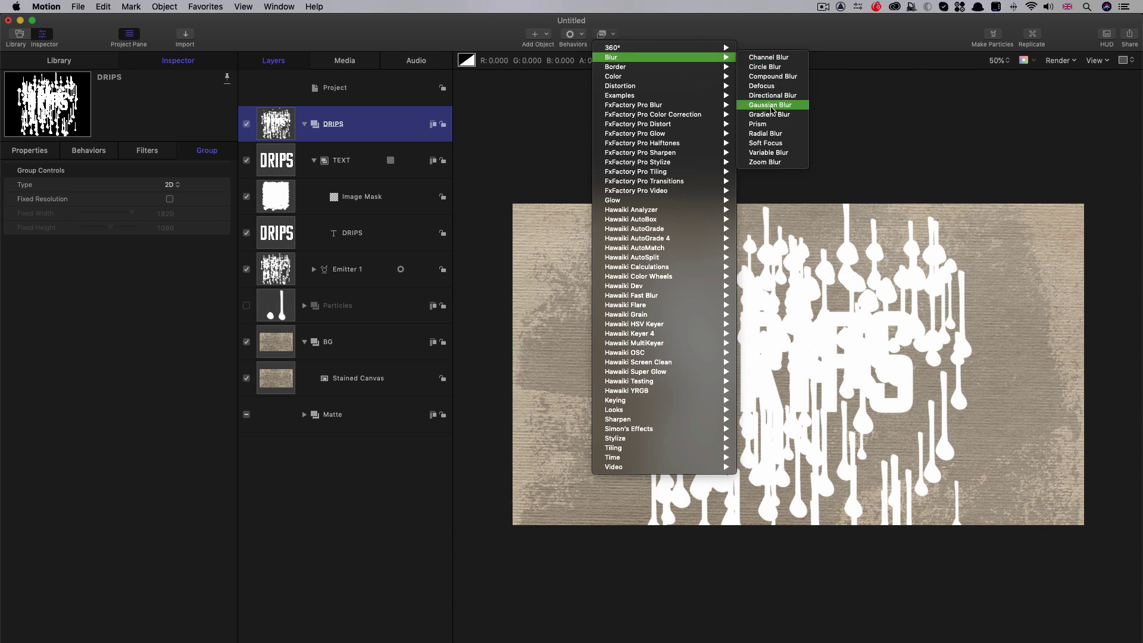
left_click(770, 105)
left_click(615, 33)
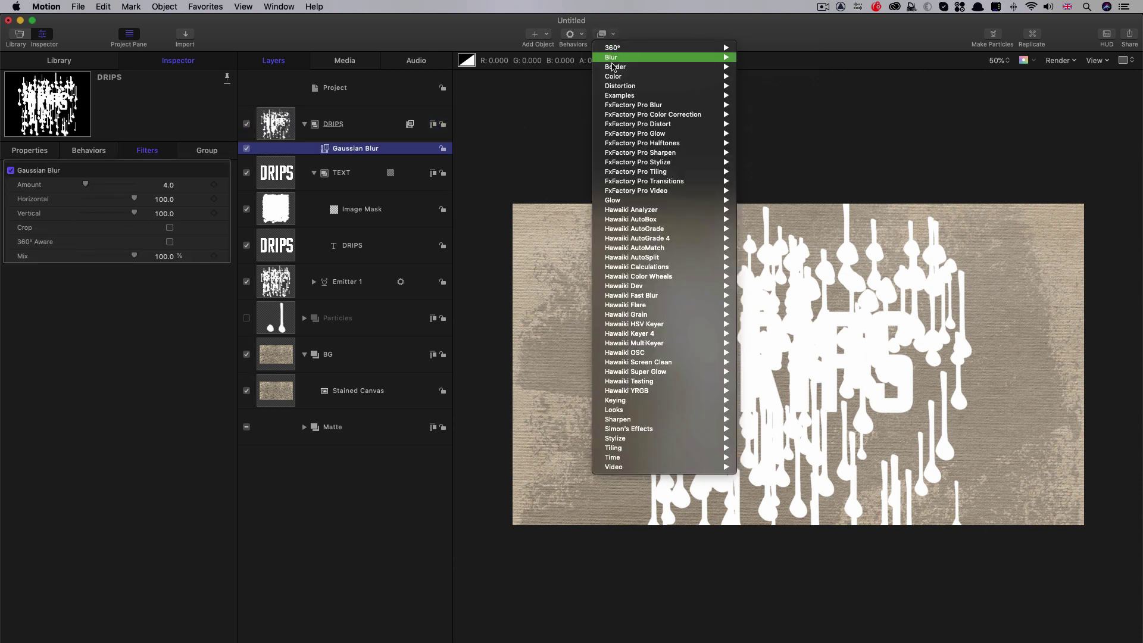
mouse_move(615, 76)
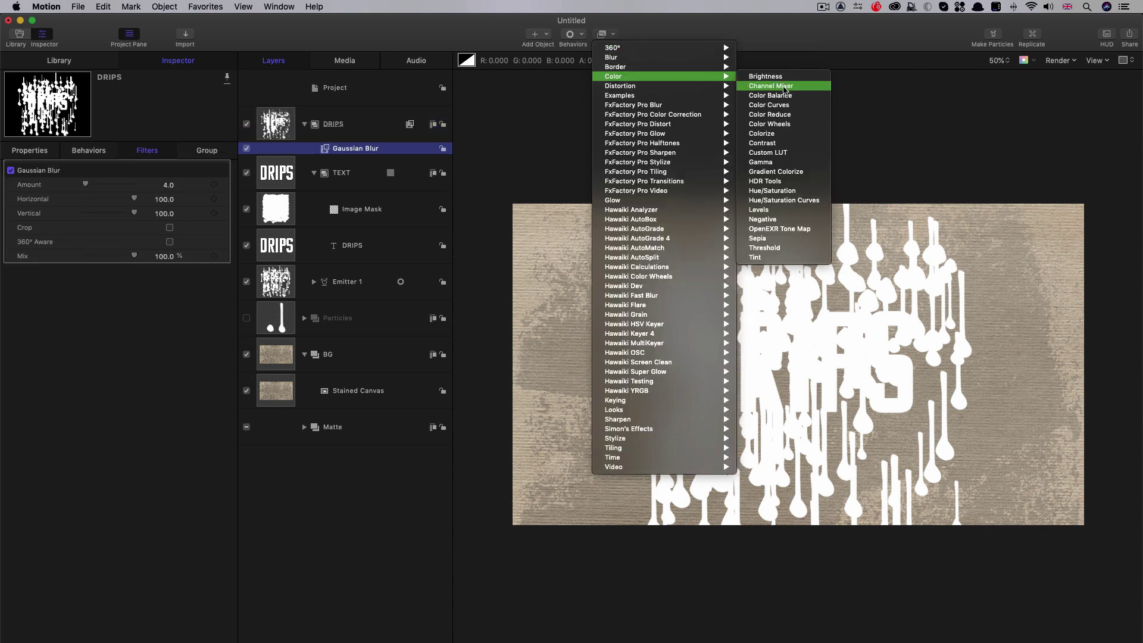
left_click(781, 210)
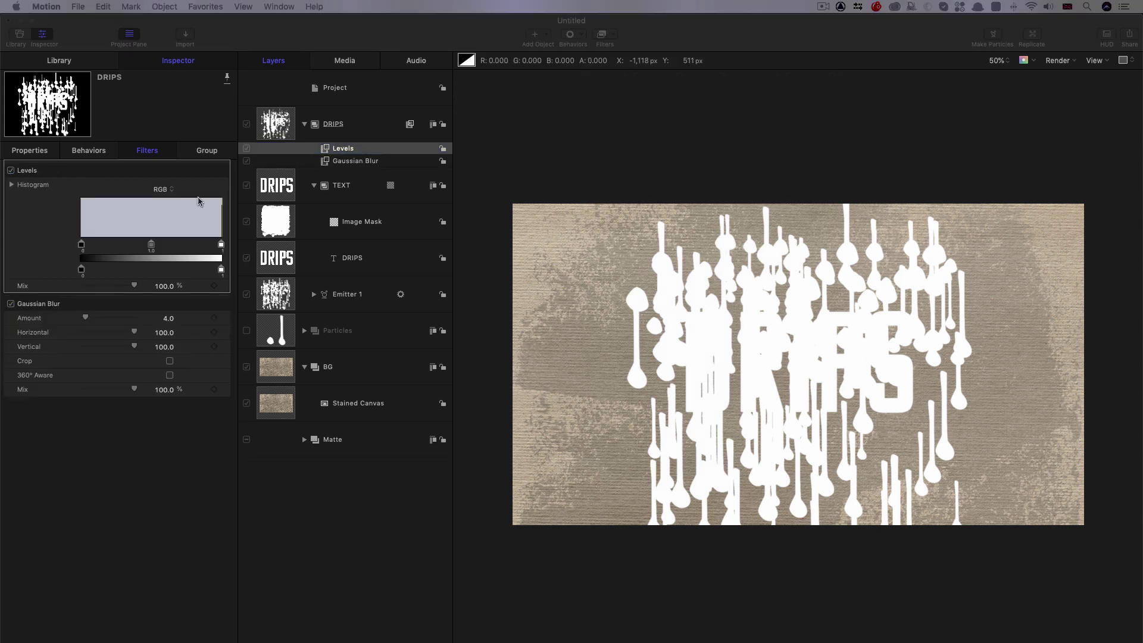
left_click(169, 319)
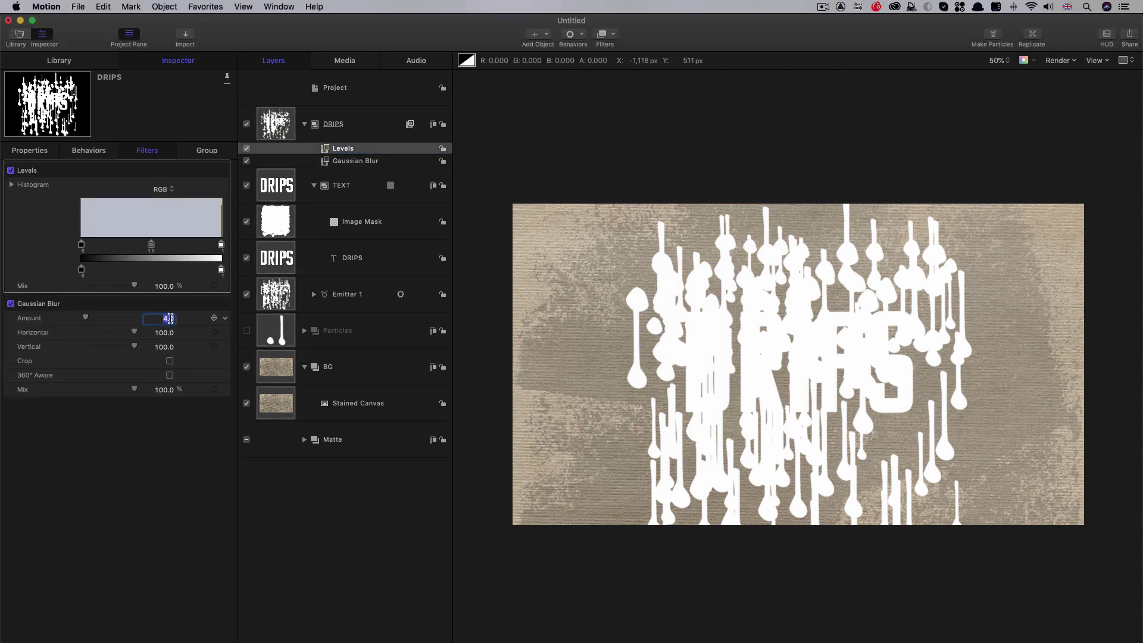
key("Return")
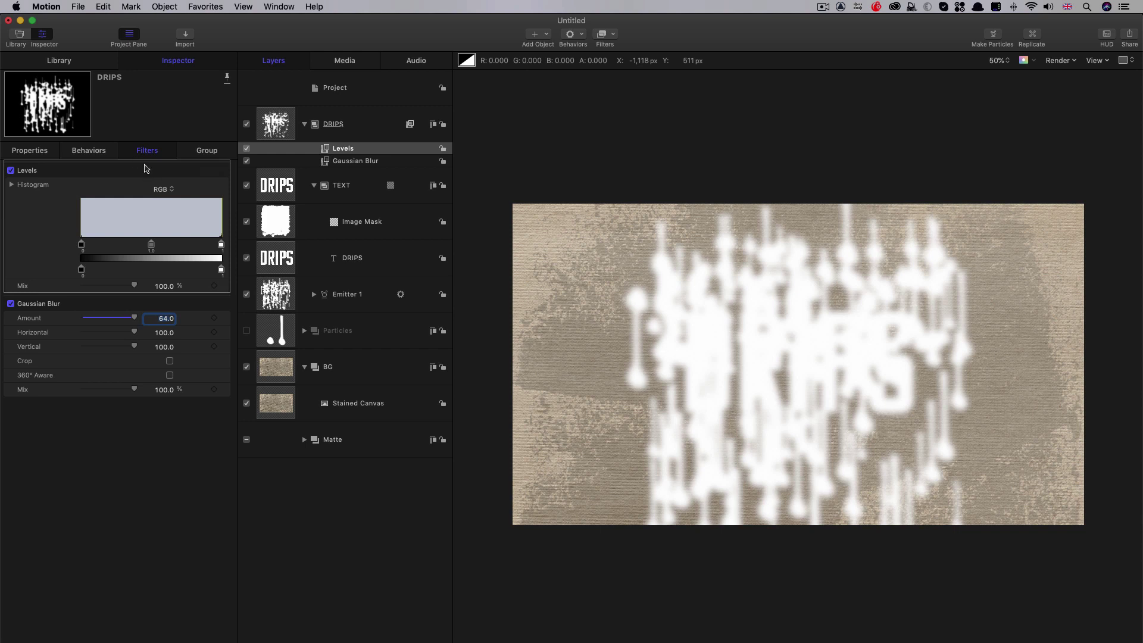
Set the Levels filter to the Alpha channel with opacity Black In 0.5 and White In 0.51, and compare it off and on.
left_click(162, 189)
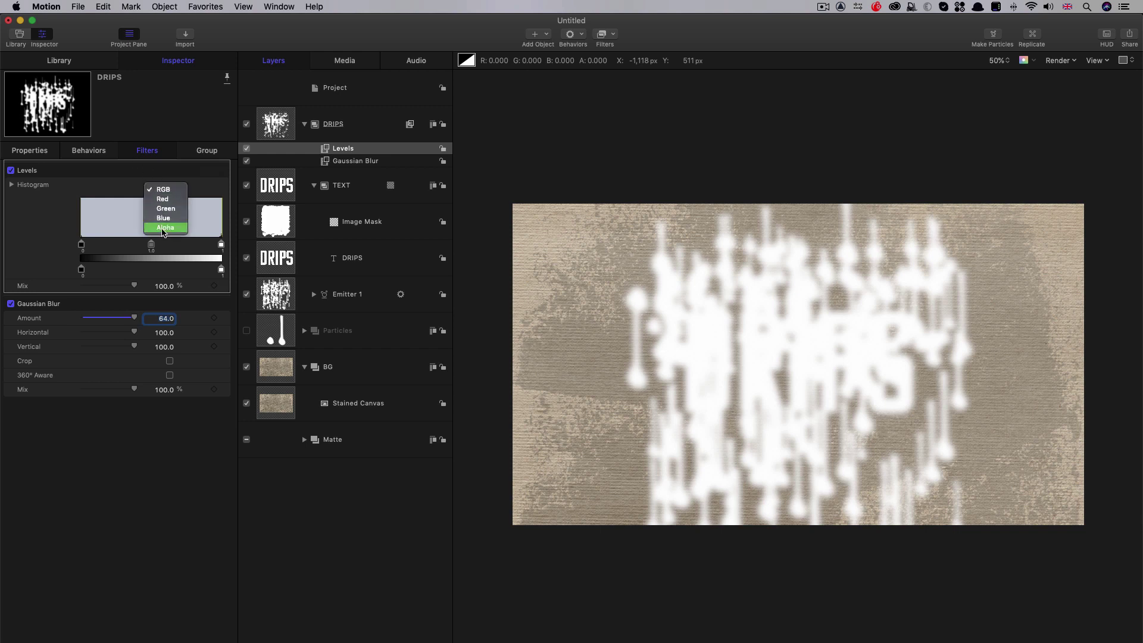
left_click(163, 229)
left_click(12, 185)
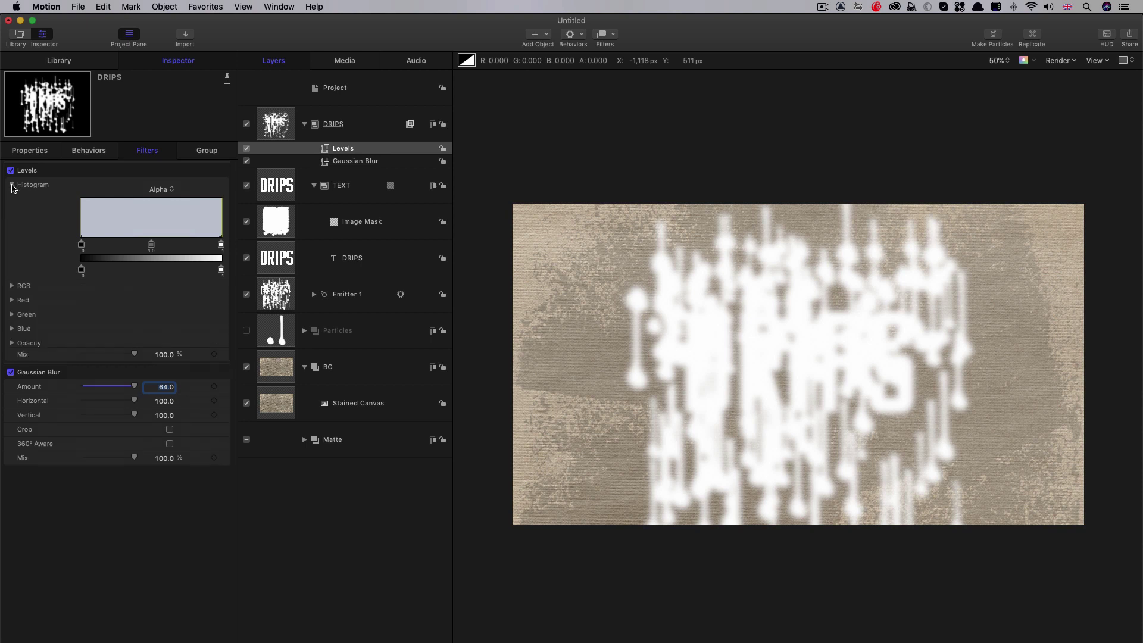
left_click(11, 343)
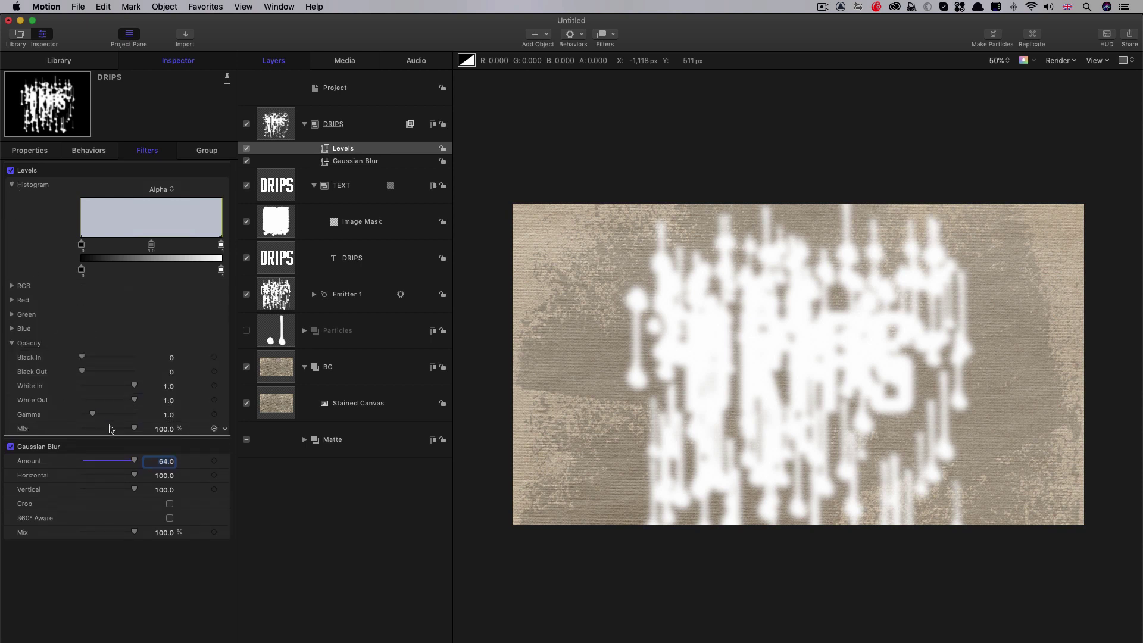
left_click(169, 357)
type("0.5")
key("Tab")
key("Tab")
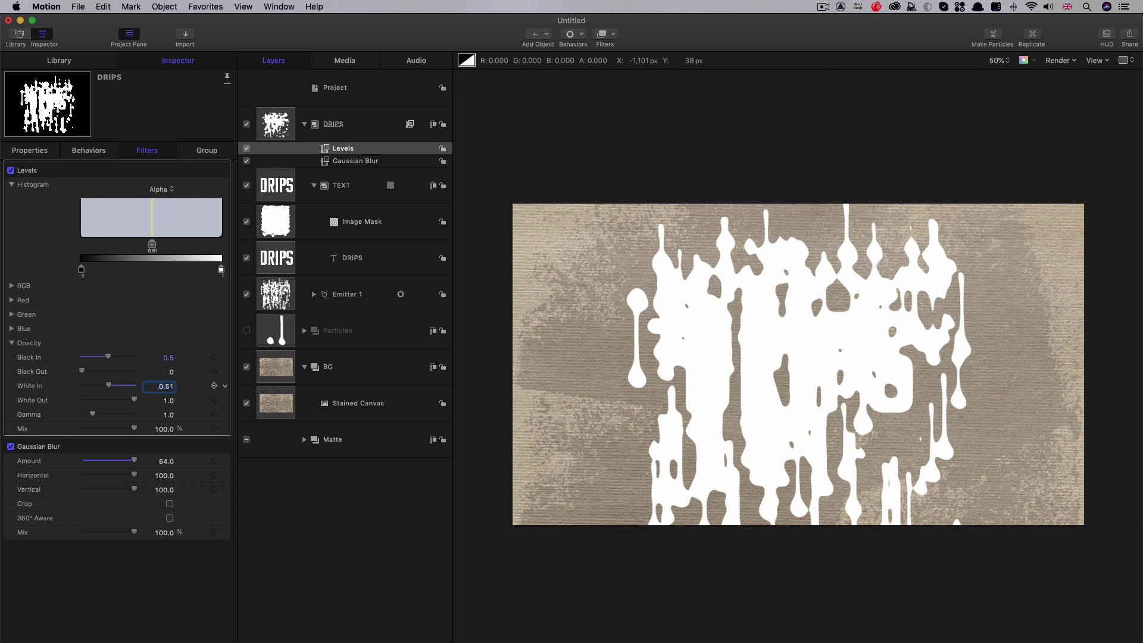
left_click(245, 150)
left_click(247, 150)
left_click(246, 149)
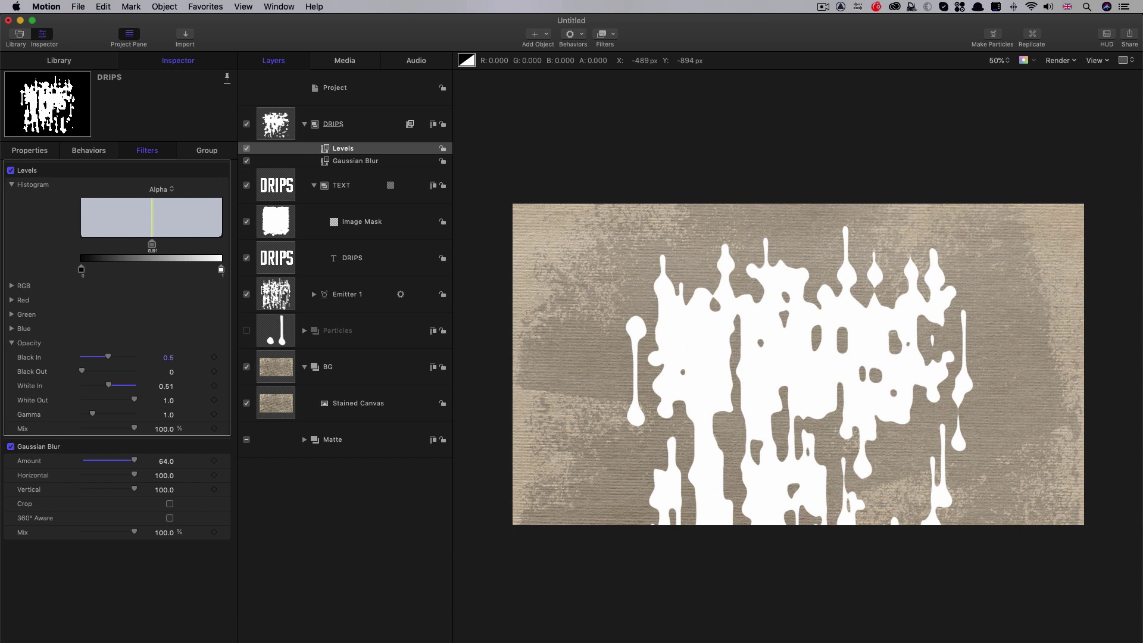
Create a new group named HEIGHT MAP at the top of the project and fit the canvas to the window.
left_click(337, 89)
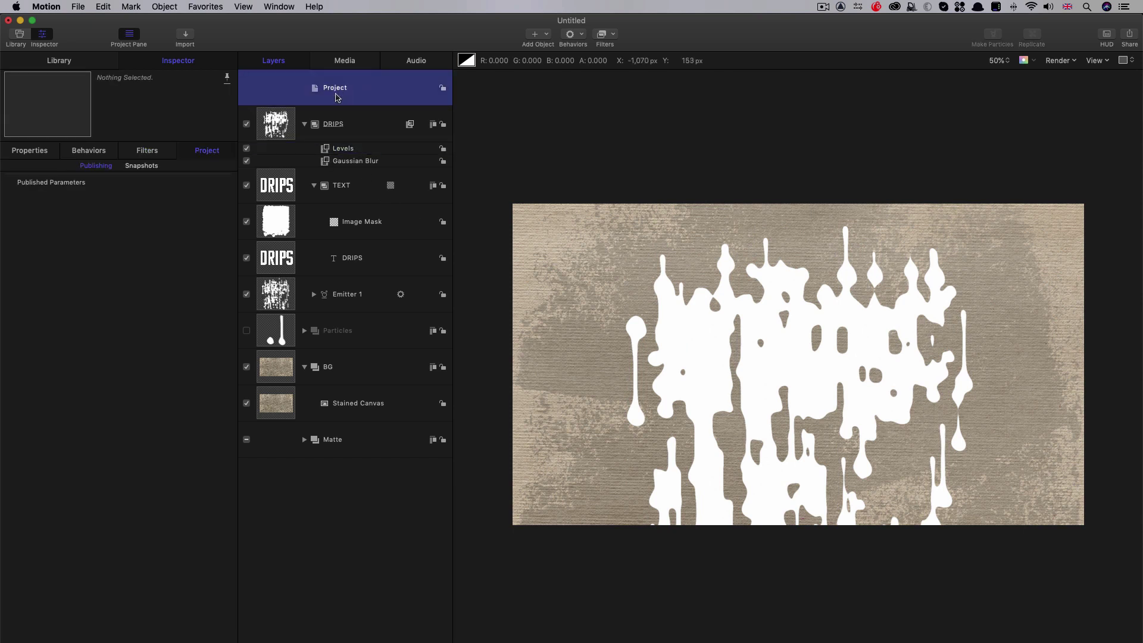
left_click(165, 7)
left_click(173, 20)
type("HEIGHT")
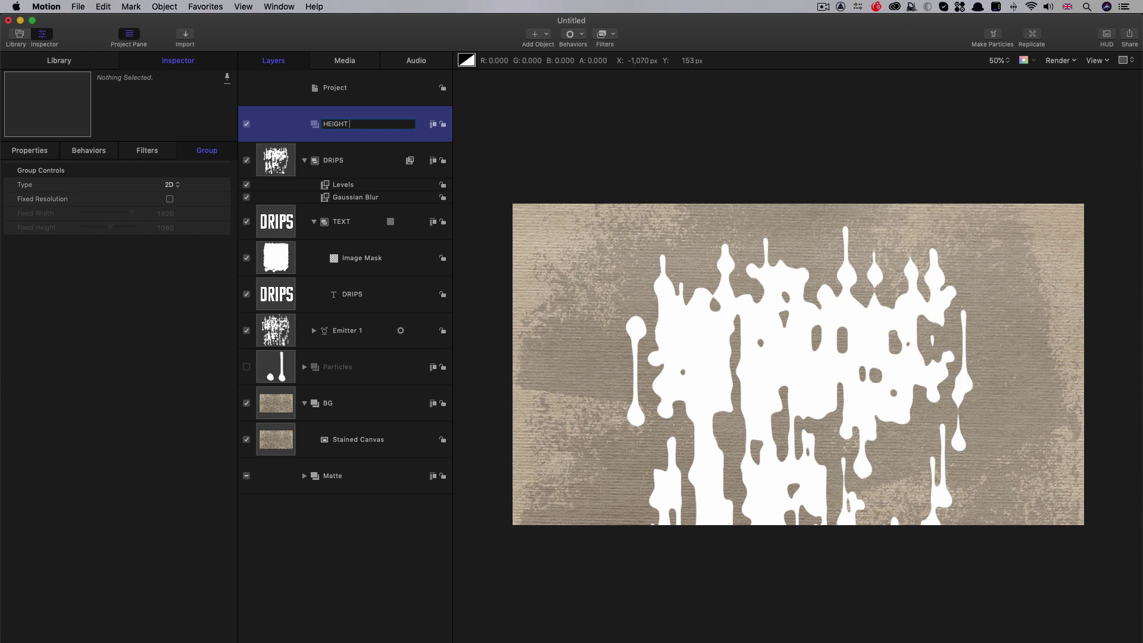
left_click(518, 135)
key("shift+z")
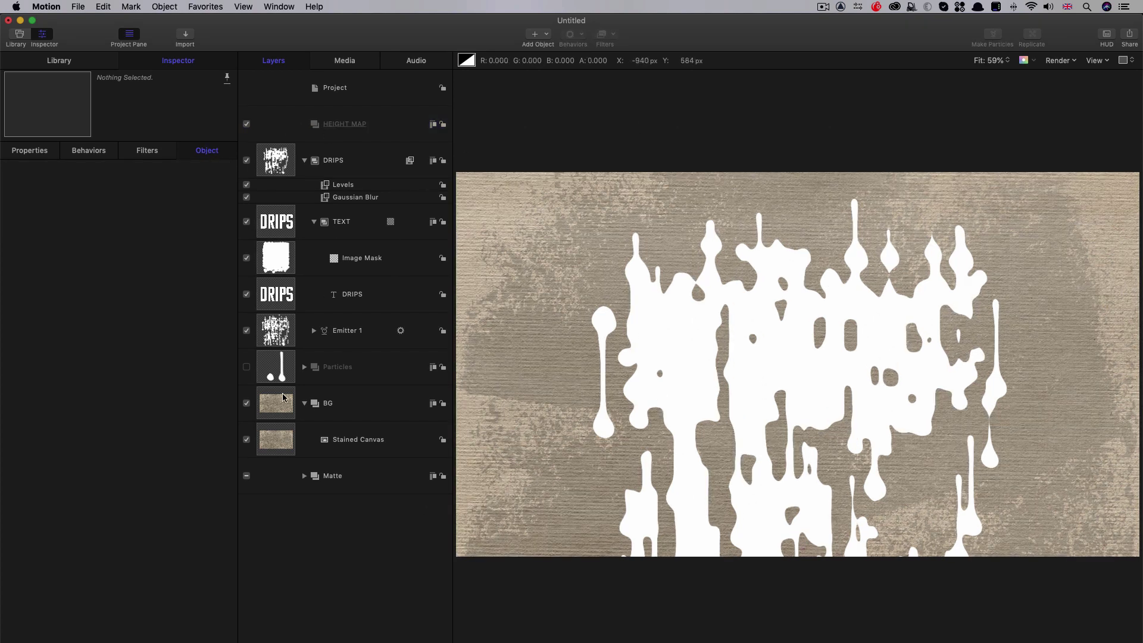
Make clone layers of Emitter 1 and the DRIPS text and place both in the HEIGHT MAP group.
left_click(270, 335)
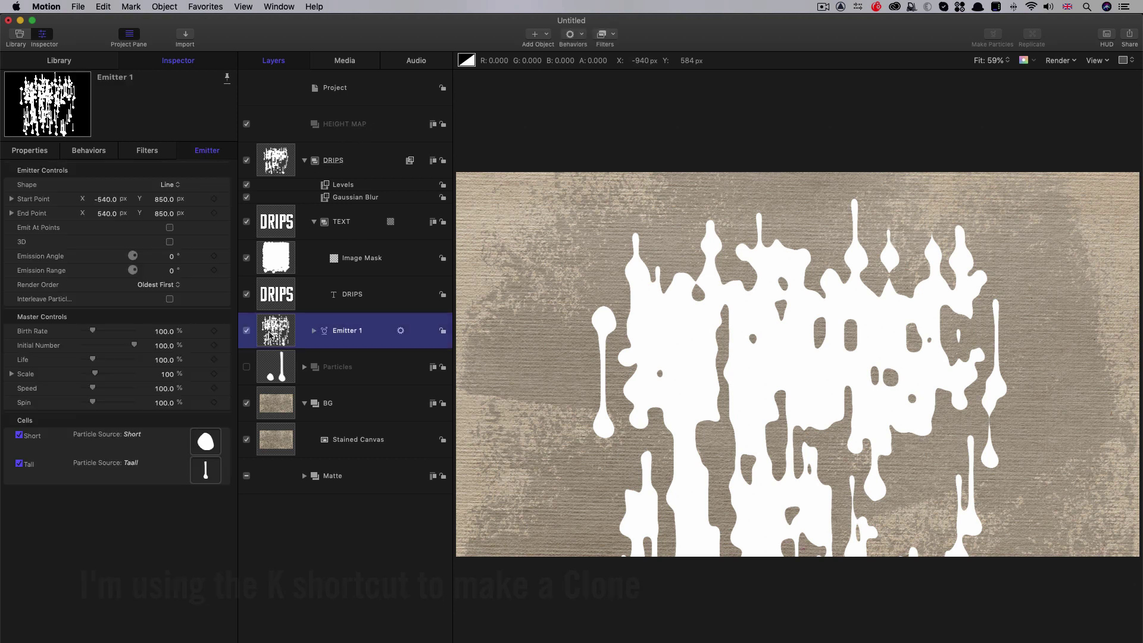
key("k")
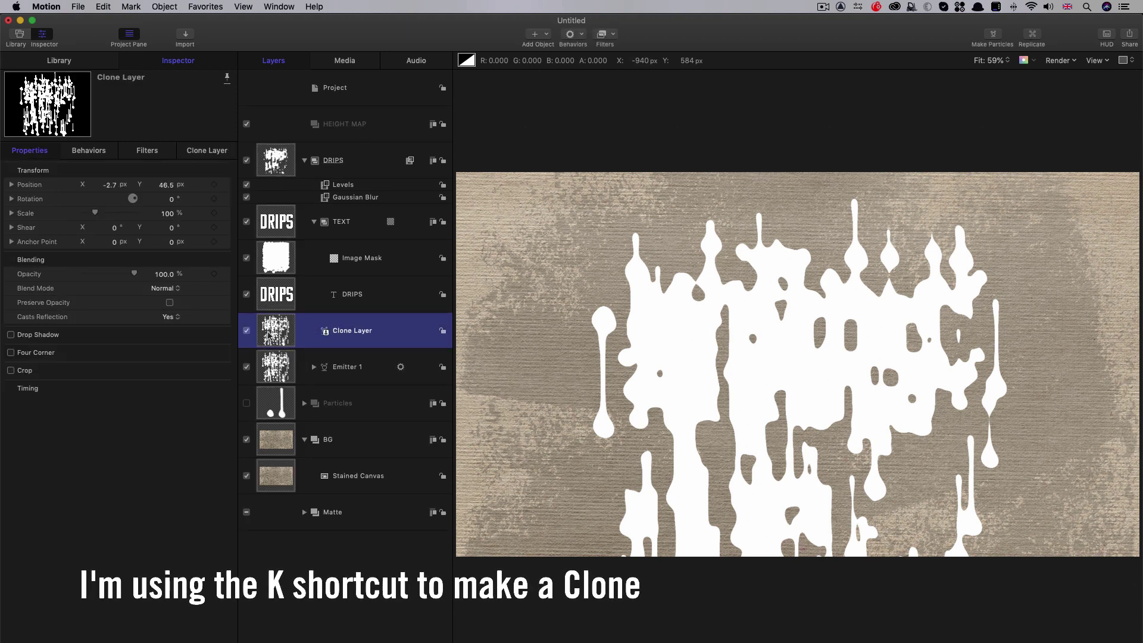
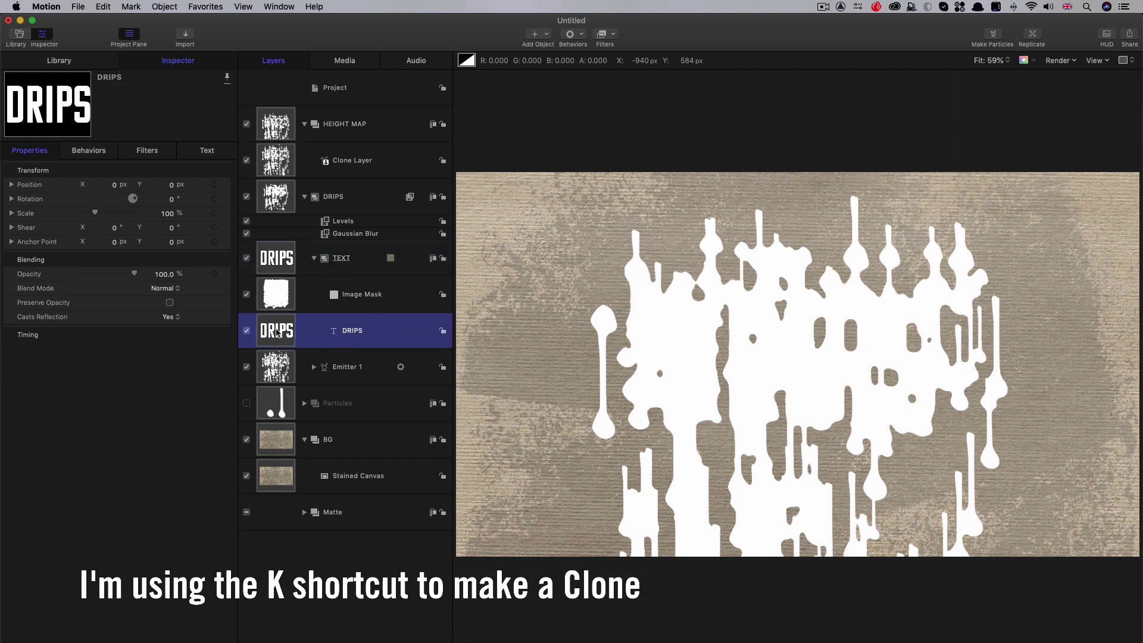
key("k")
mouse_move(277, 331)
left_mouse_down()
mouse_move(343, 181)
mouse_move(341, 146)
left_mouse_up()
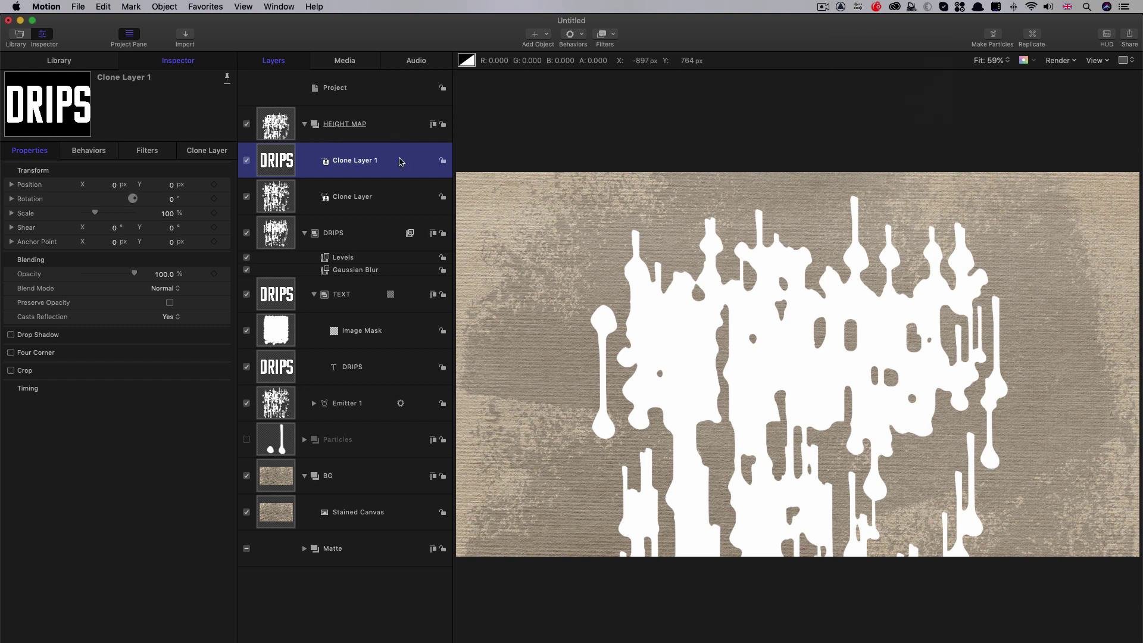
Reset the transform parameters of Emitter 1 and its clone layer, and check the text clone's transform.
left_click(271, 403)
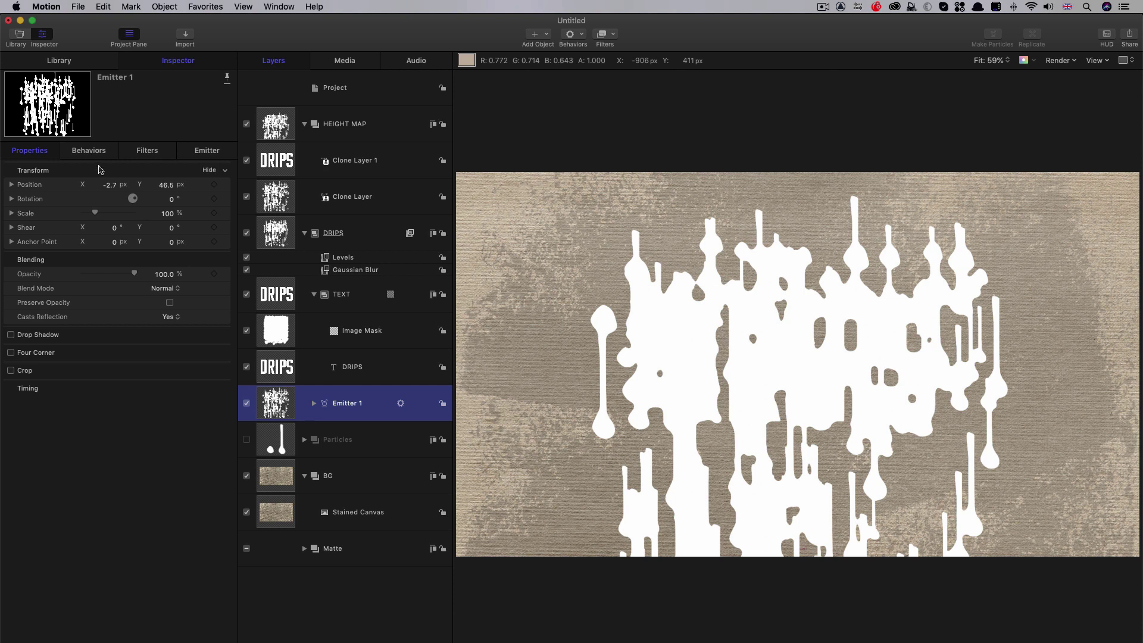
right_click(98, 170)
left_click(122, 170)
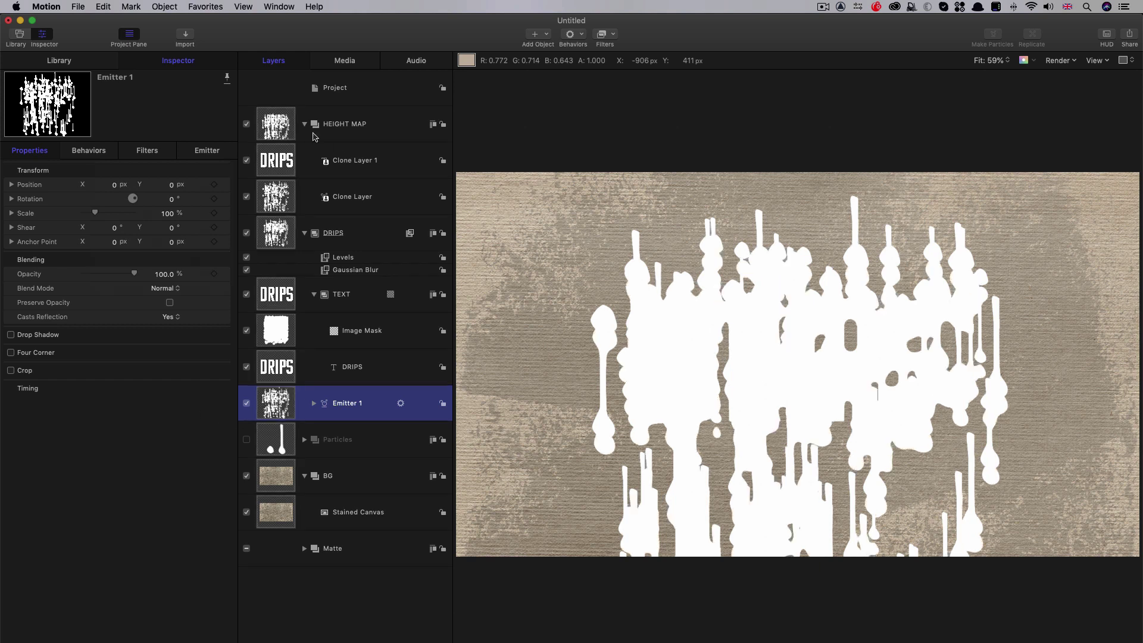
left_click(272, 198)
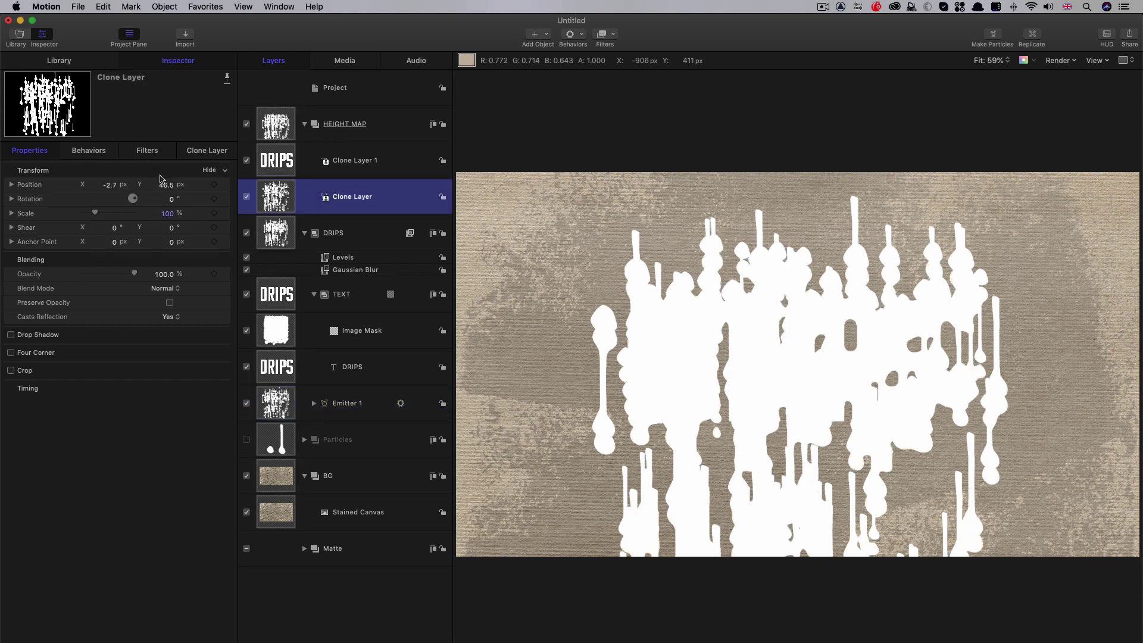
right_click(117, 174)
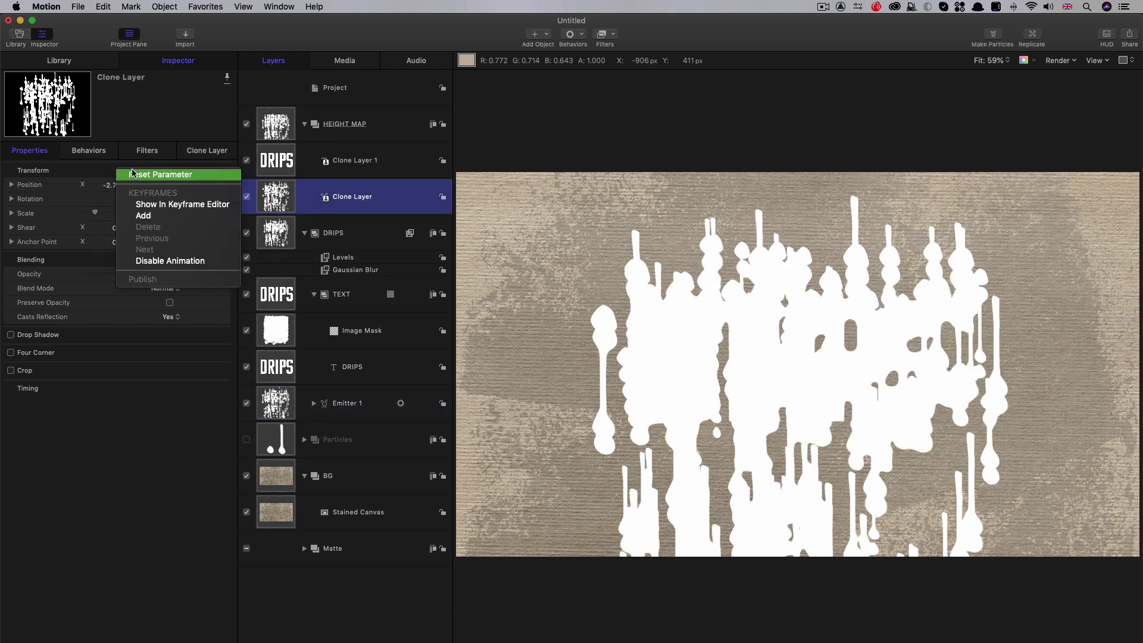
left_click(133, 173)
left_click(284, 172)
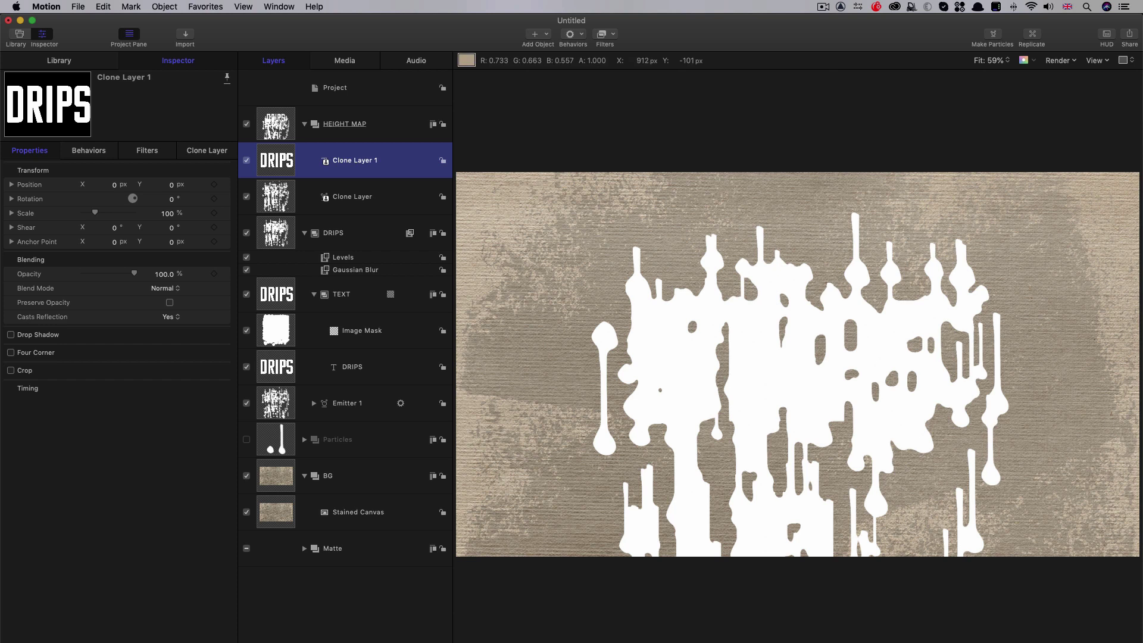
Create a new group inside HEIGHT MAP and move the emitter's clone layer into it.
left_click(277, 202)
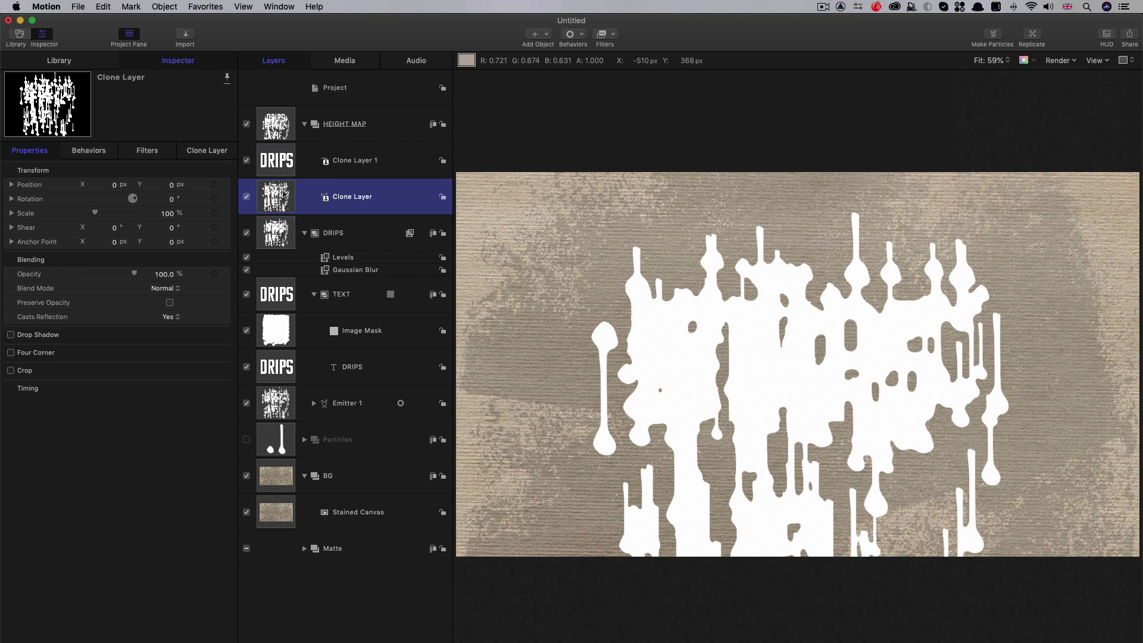
left_click(164, 6)
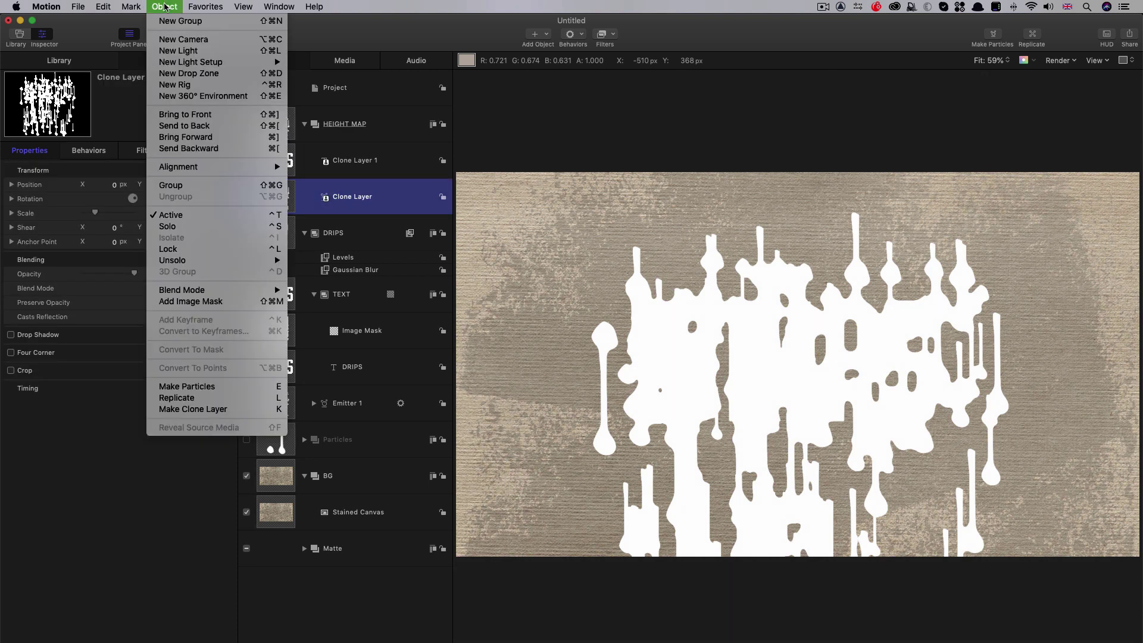
left_click(181, 21)
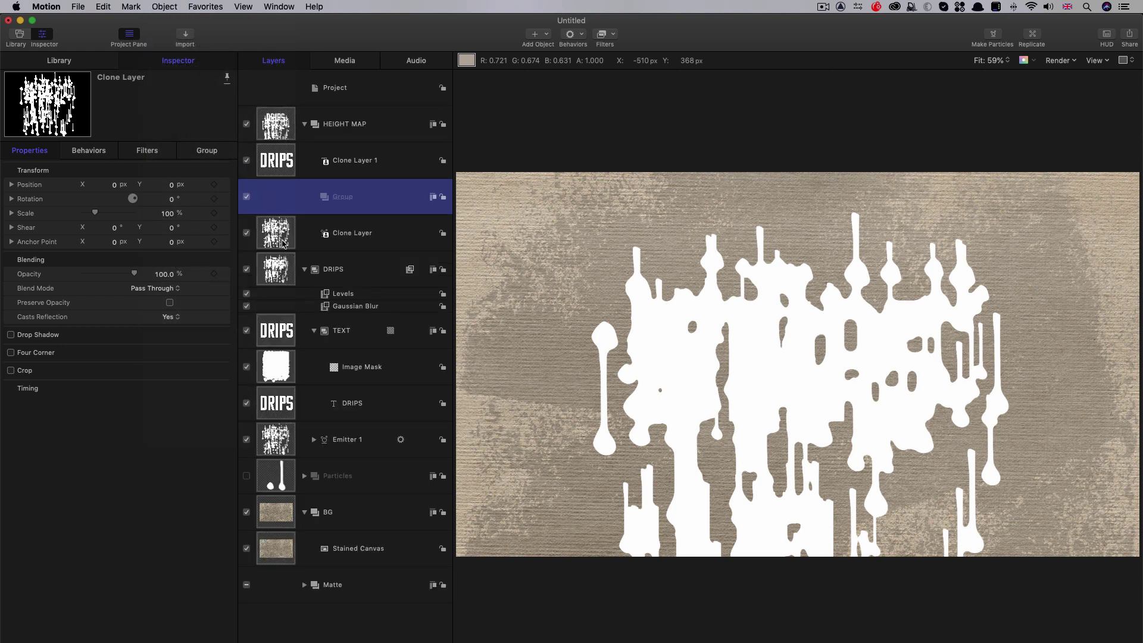
mouse_move(283, 243)
left_mouse_down()
mouse_move(360, 190)
mouse_move(357, 198)
left_mouse_up()
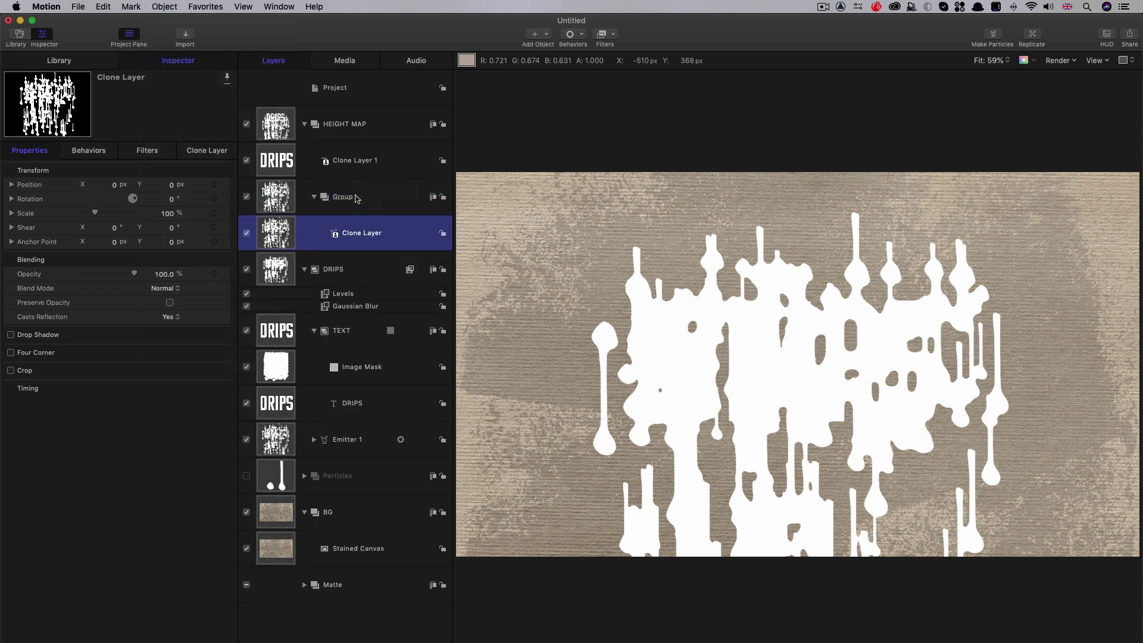
Add a Color Solid generator to the nested group inside HEIGHT MAP and place it beneath the emitter's clone layer.
right_click(278, 231)
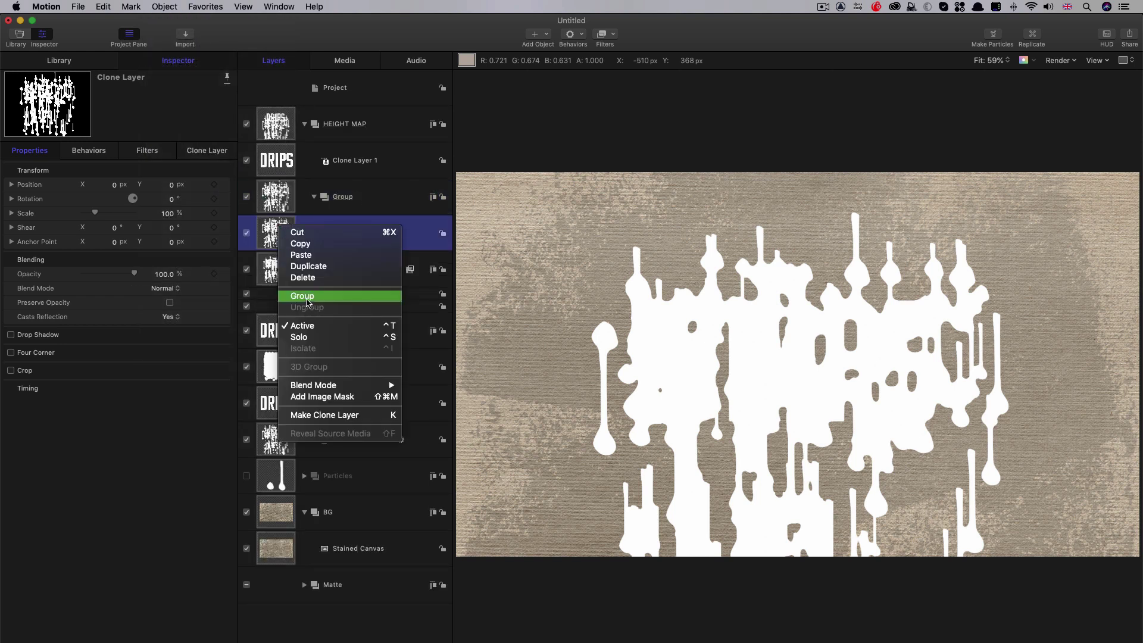
left_click(154, 456)
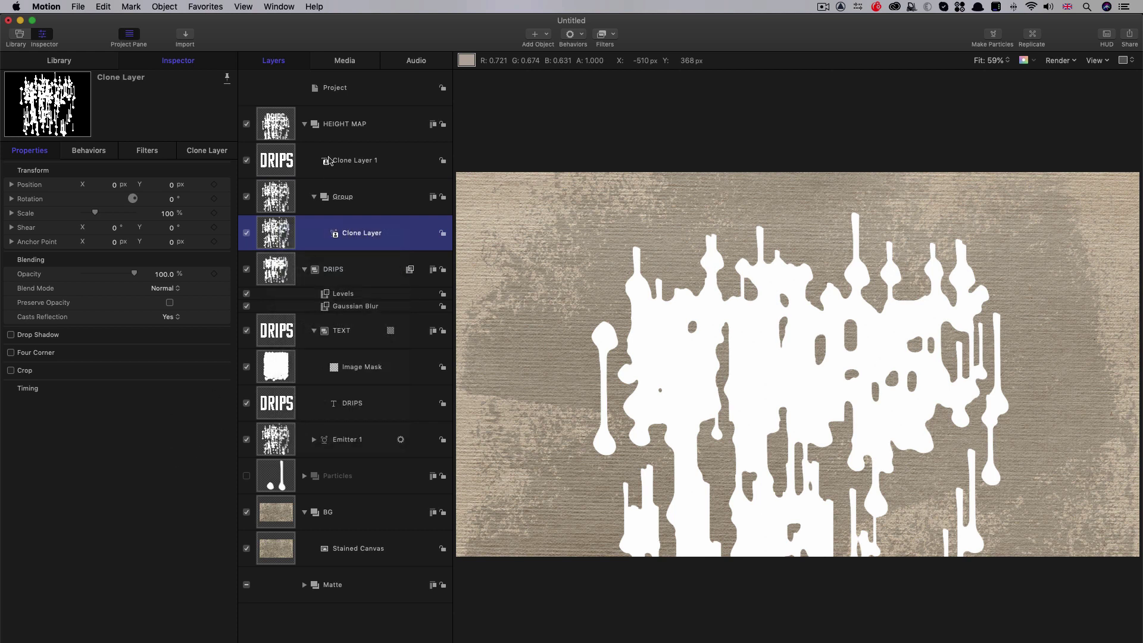
left_click(542, 34)
mouse_move(549, 153)
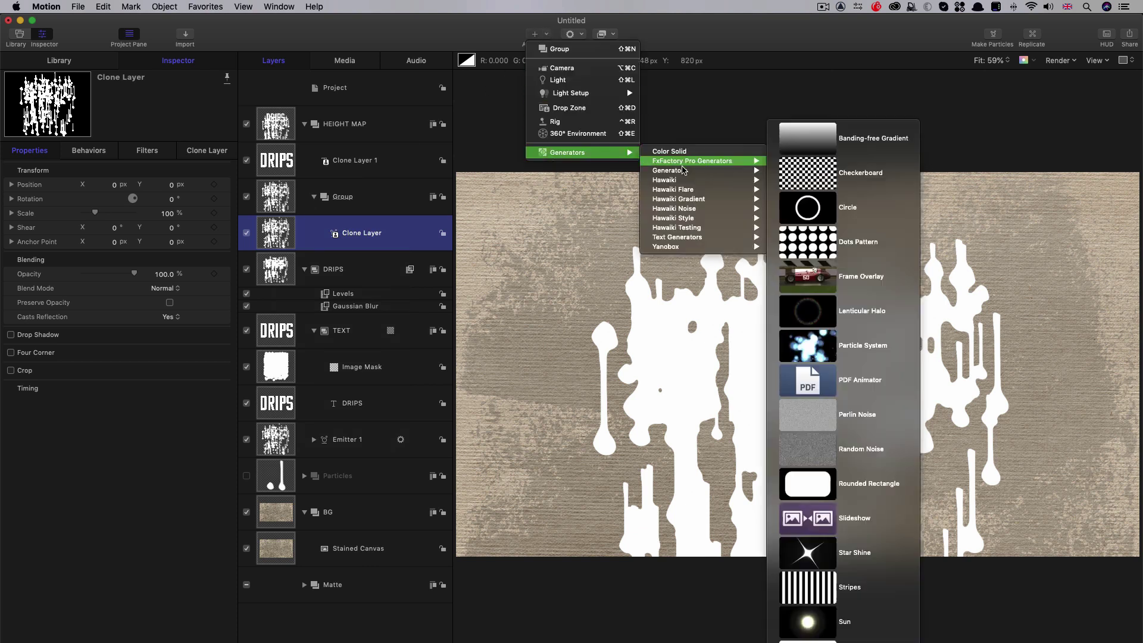
mouse_move(669, 170)
left_click(798, 208)
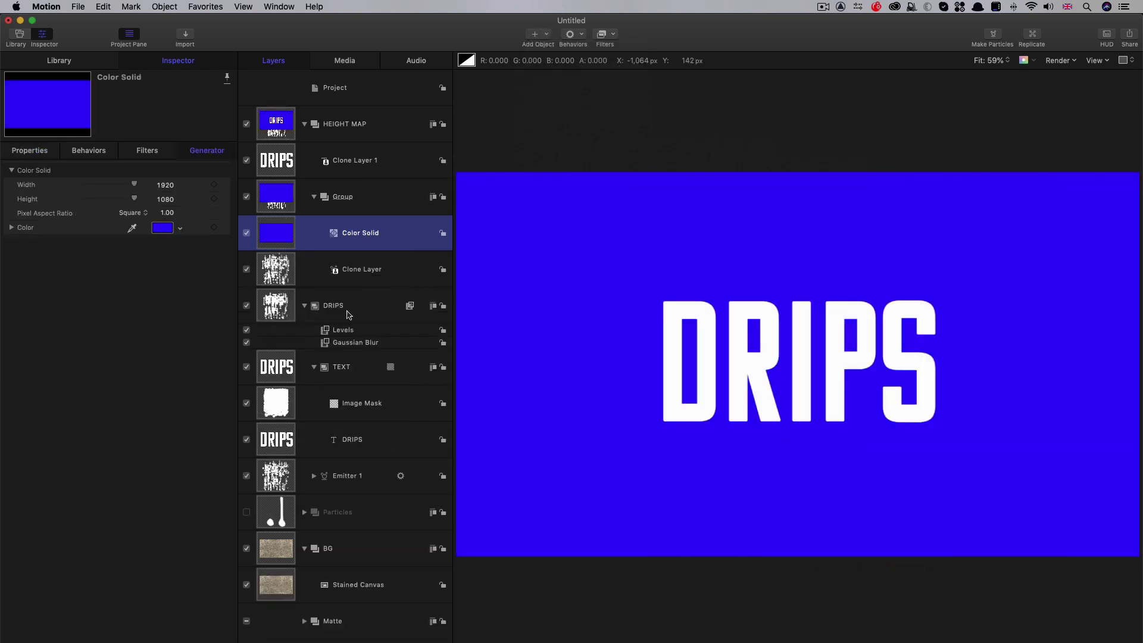
key("super+bracketleft")
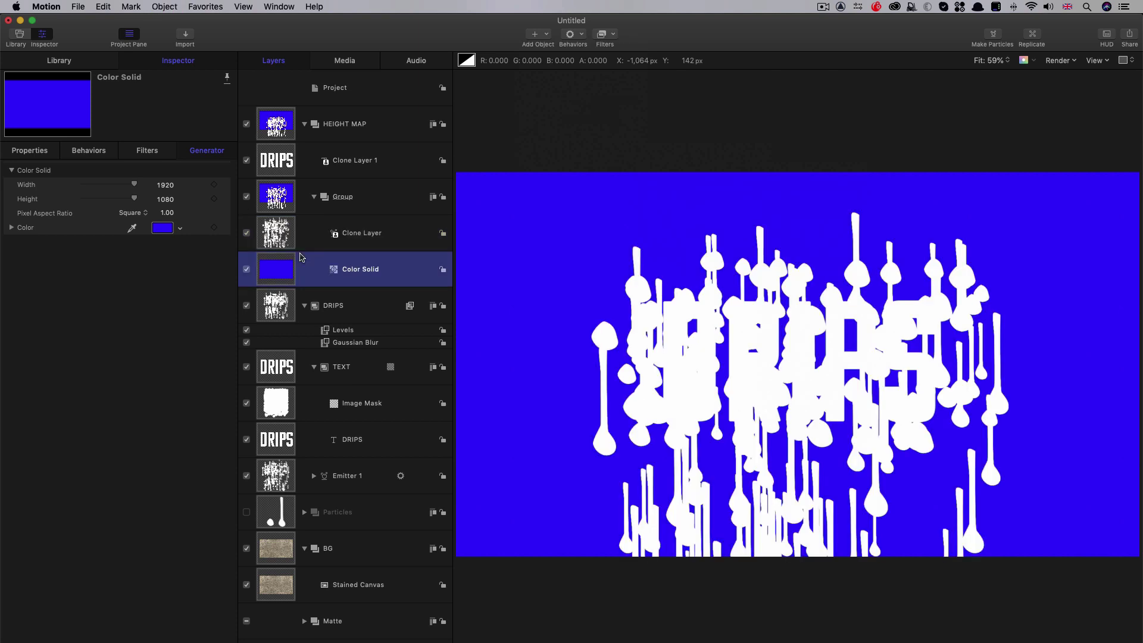
Change the Color Solid's color to black.
left_click(156, 229)
left_click(160, 470)
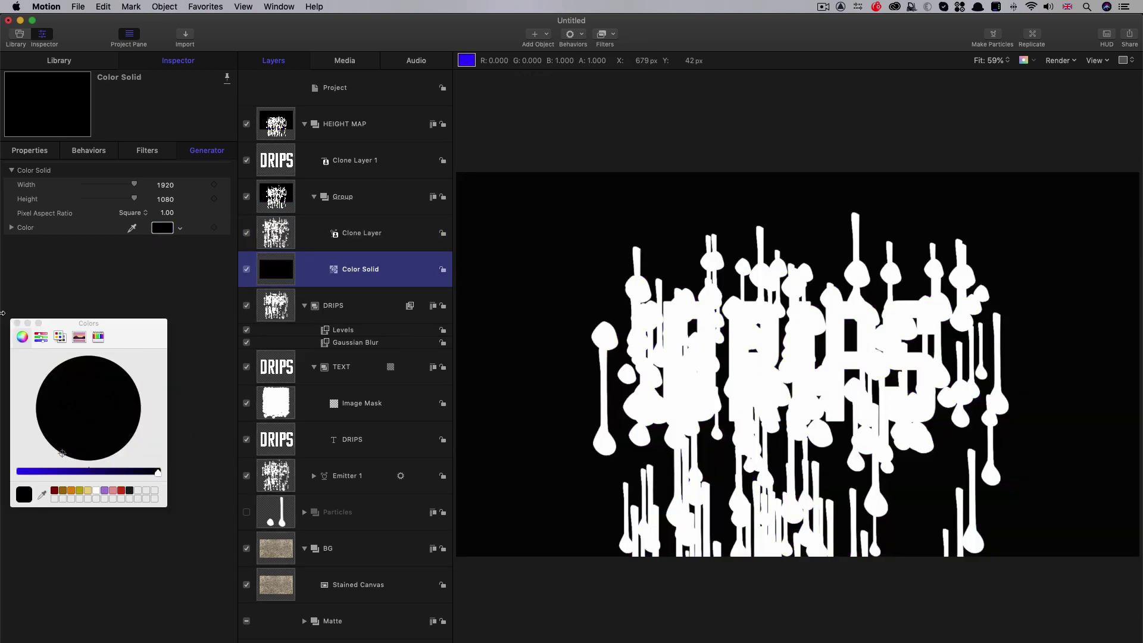
left_click(18, 323)
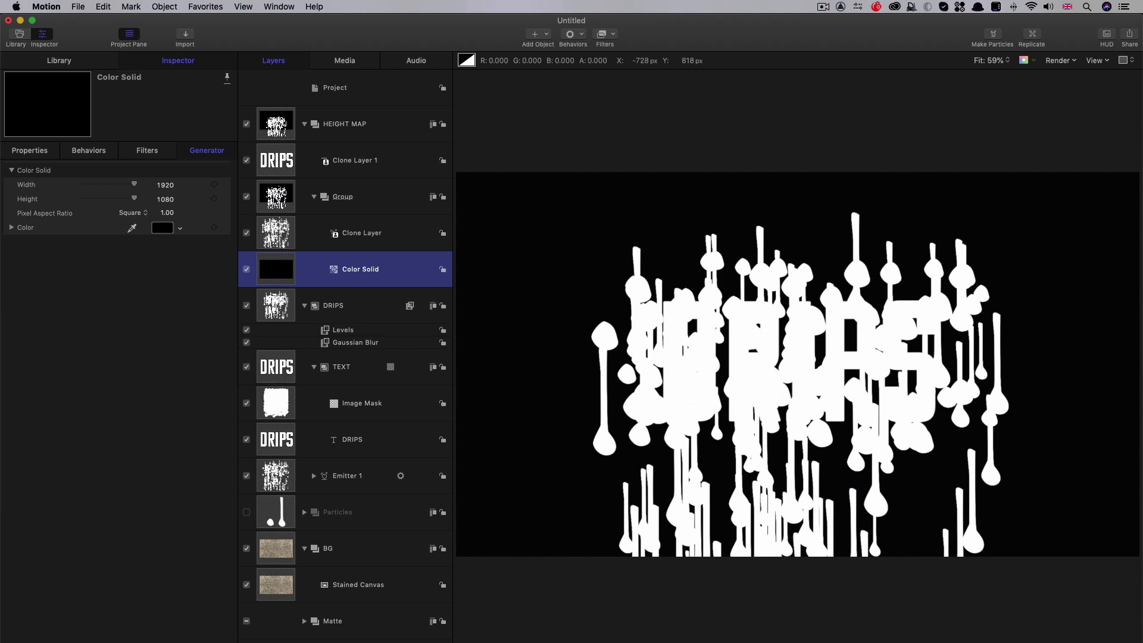
Apply Gaussian Blur and Levels filters to the nested group inside HEIGHT MAP.
left_click(280, 196)
left_click(613, 34)
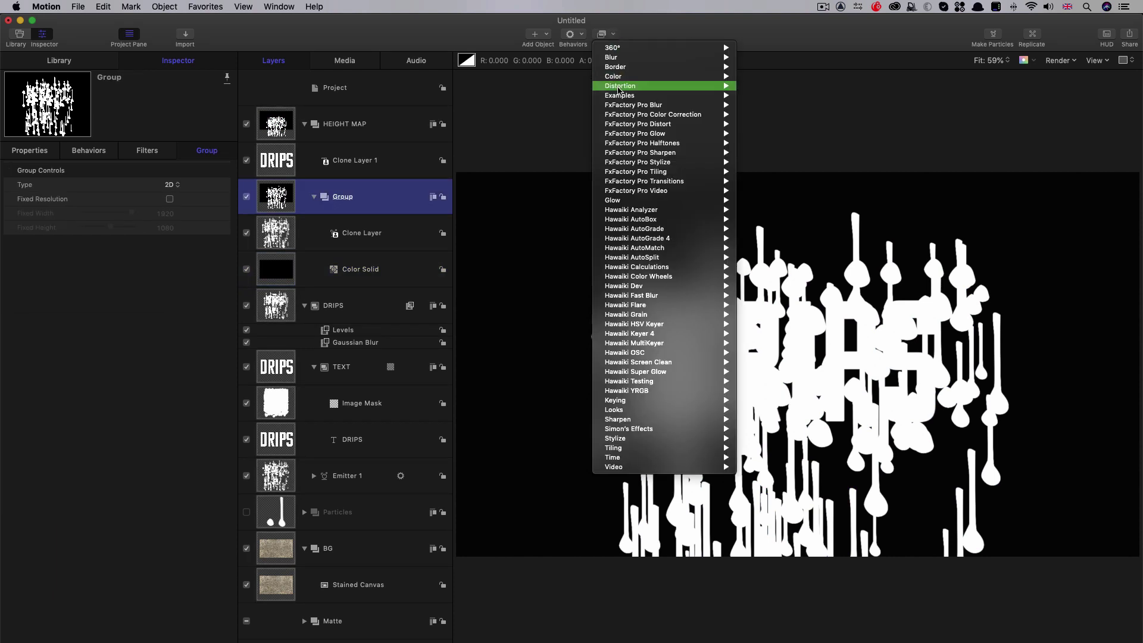
left_click(613, 40)
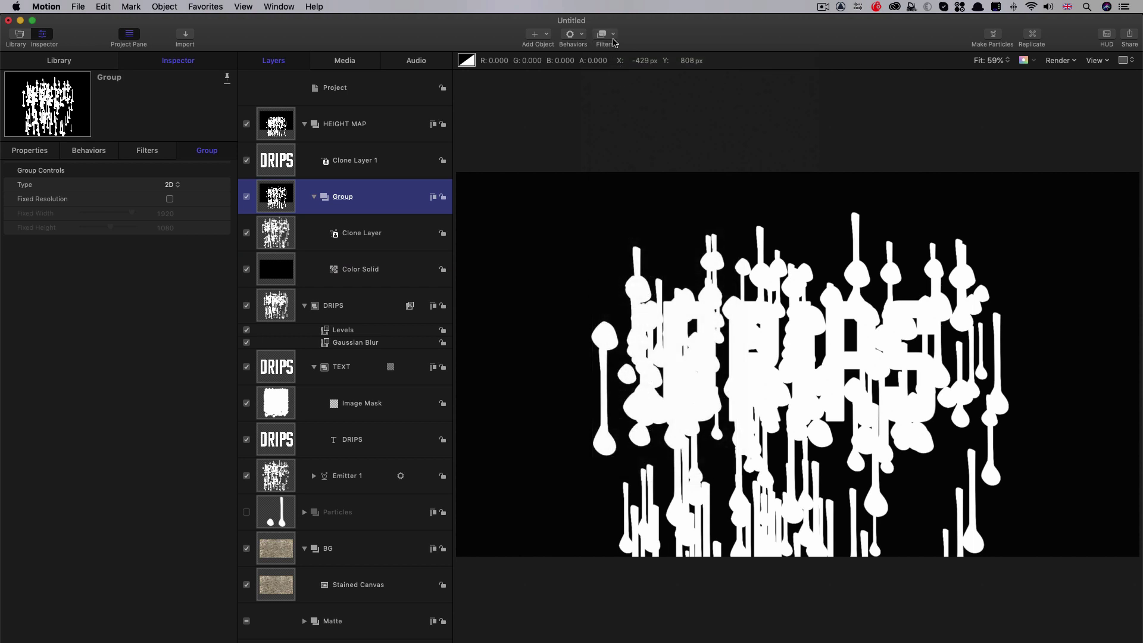
left_click(615, 41)
mouse_move(645, 76)
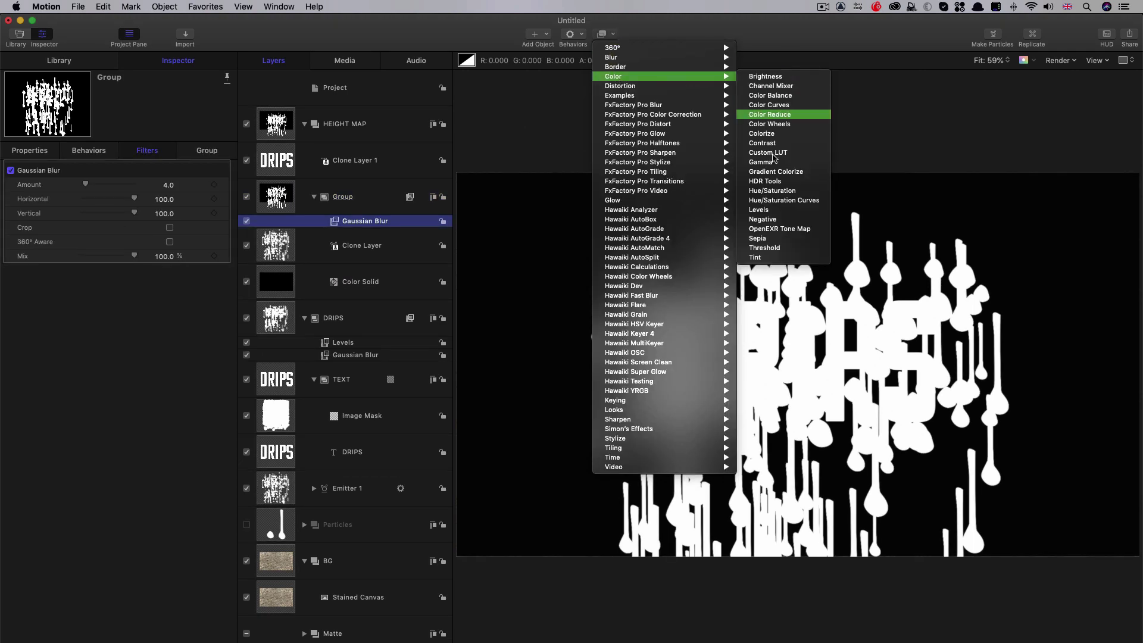
left_click(423, 300)
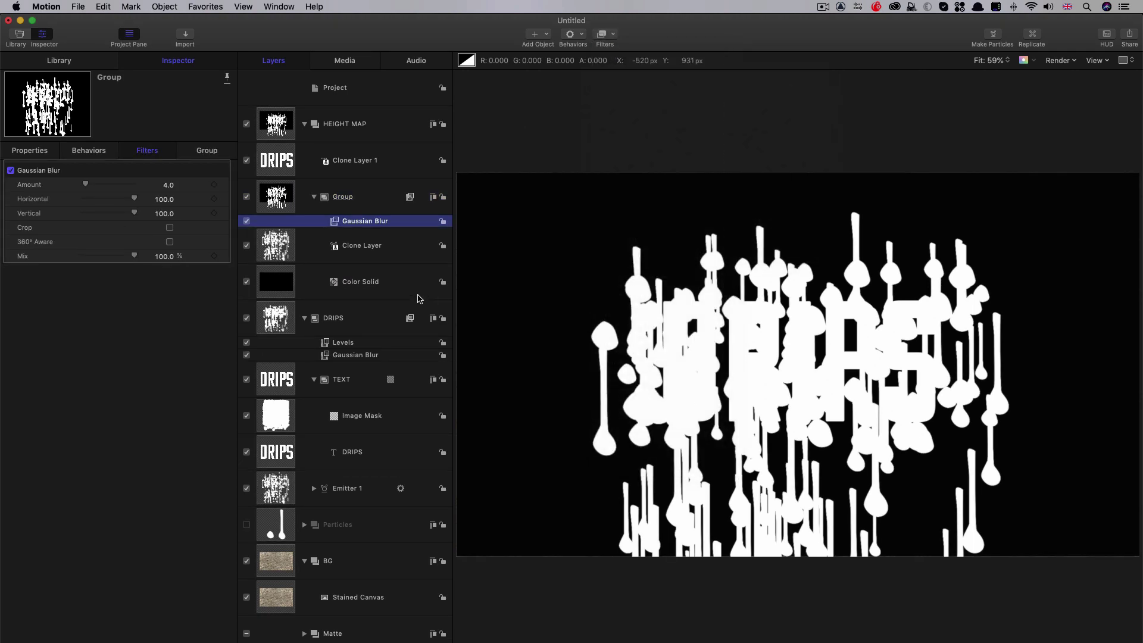
Set the nested group's Gaussian Blur amount to 64 and raise its Levels black input point to about 0.32.
left_click(169, 318)
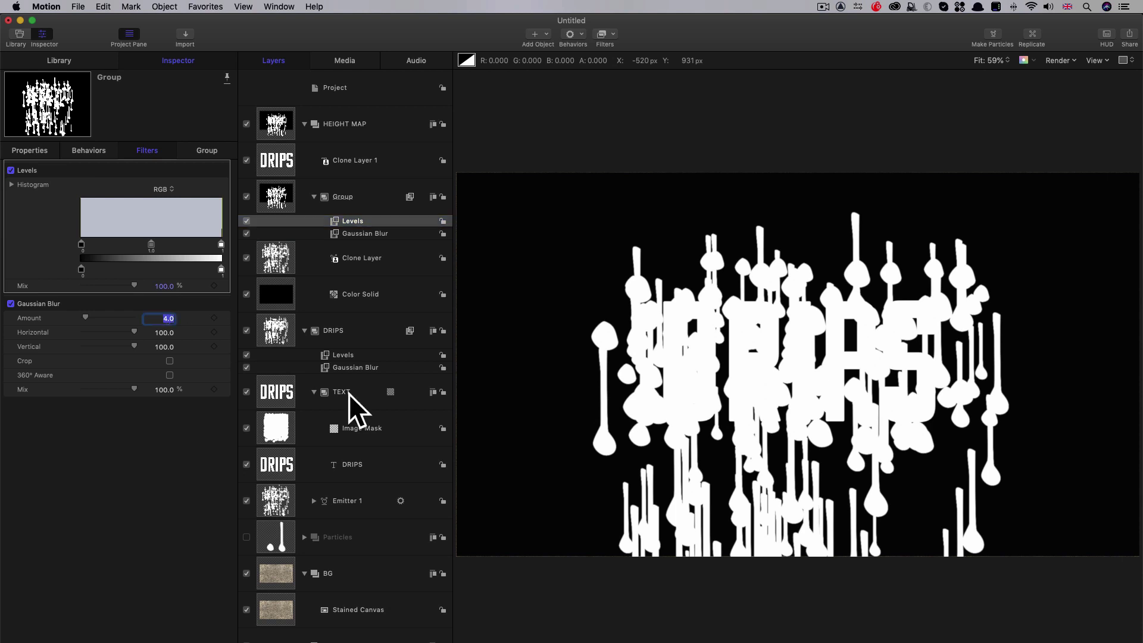
type("64")
key("Return")
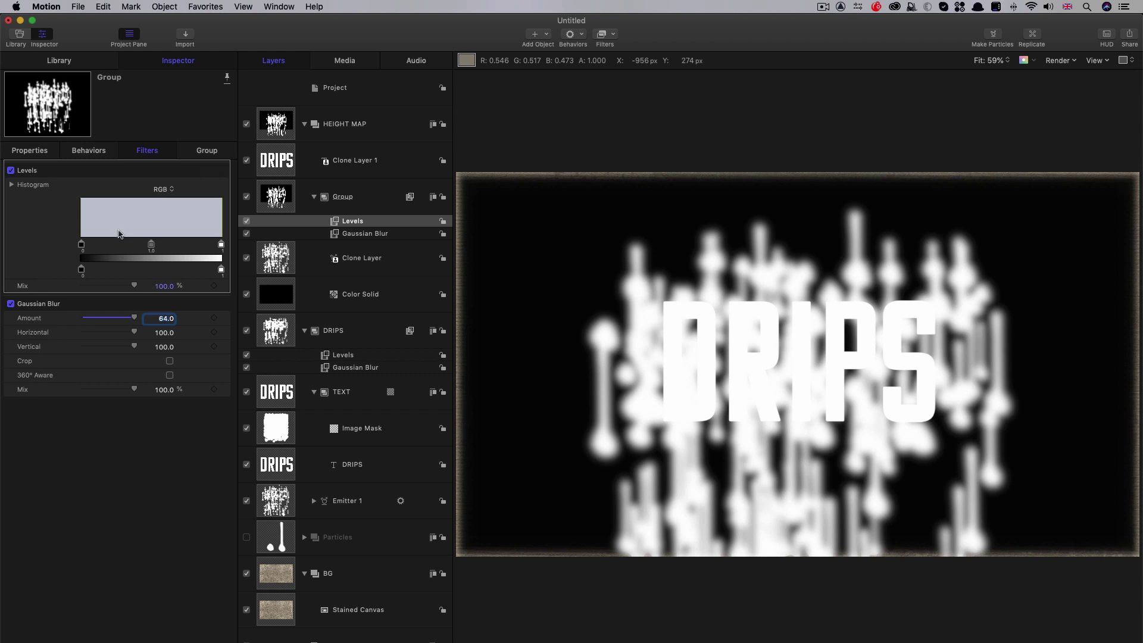
left_click_drag(82, 244, 127, 250)
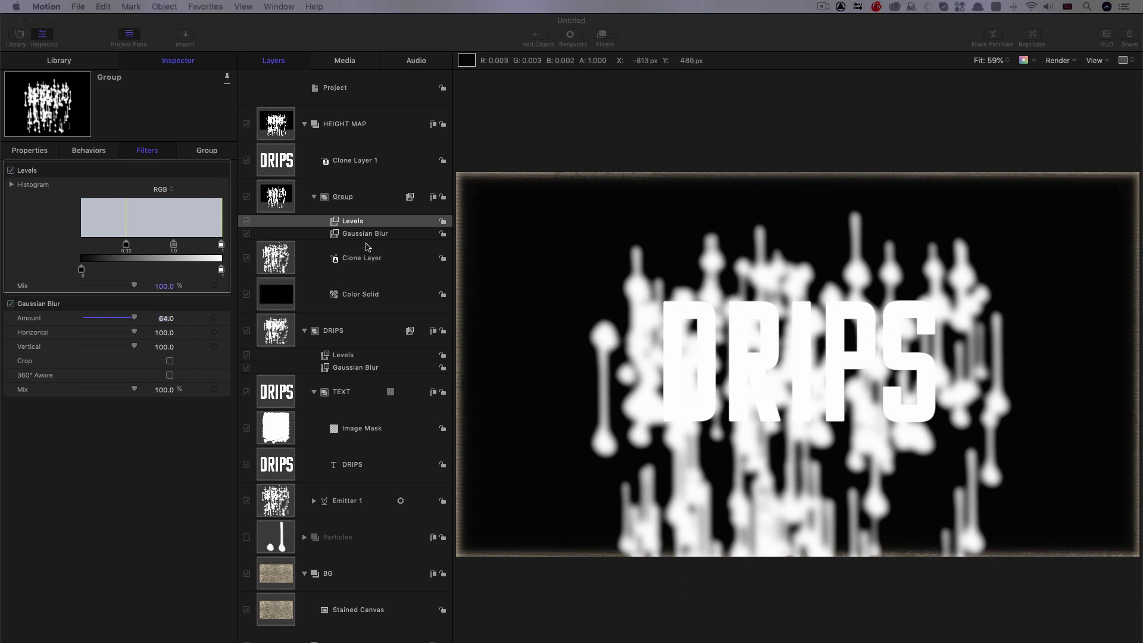
Copy the nested group's Gaussian Blur onto the text clone layer and hide the HEIGHT MAP group.
left_click(335, 233)
mouse_move(335, 233)
left_mouse_down()
mouse_move(244, 149)
mouse_move(274, 157)
left_mouse_up()
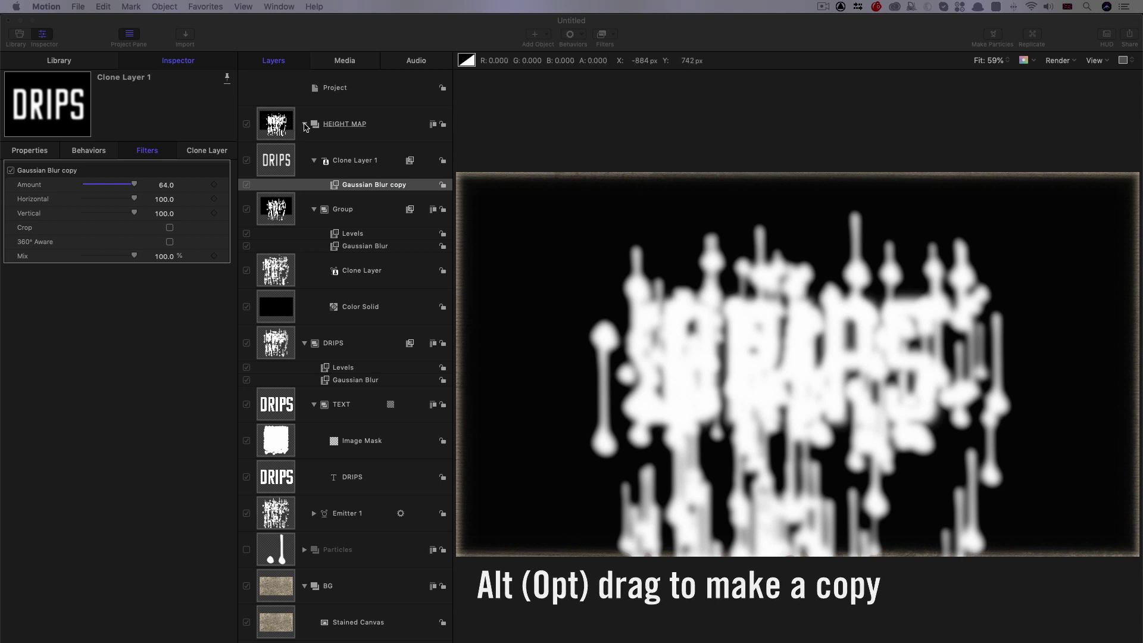
left_click(247, 126)
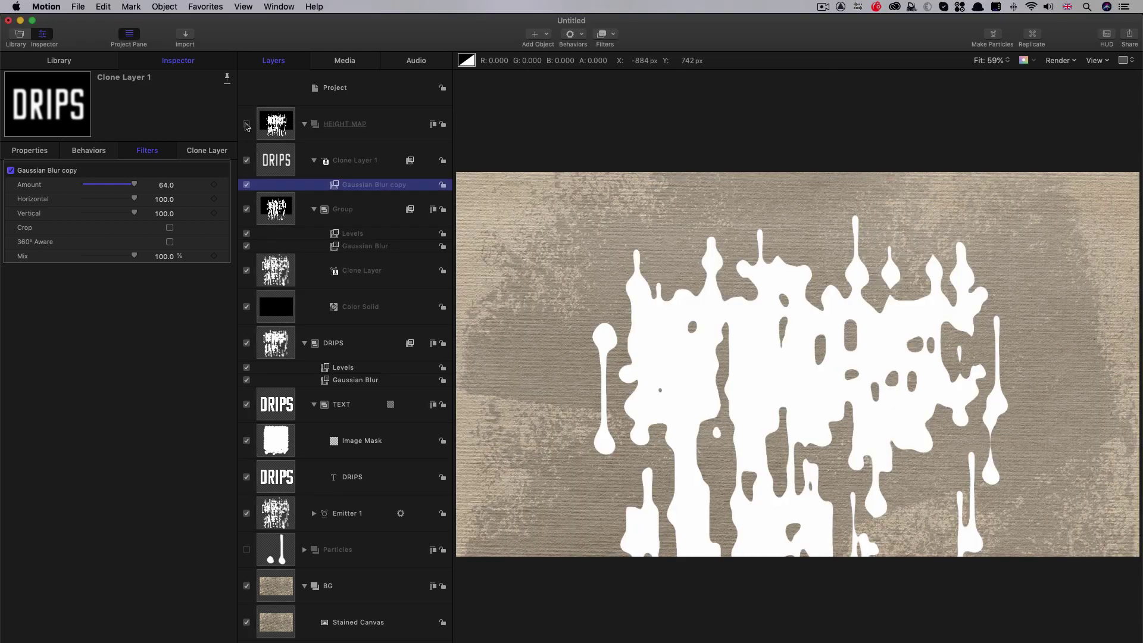
Check the DRIPS group by toggling its visibility and apply the Indent filter from the Stylize category to it.
left_click(267, 346)
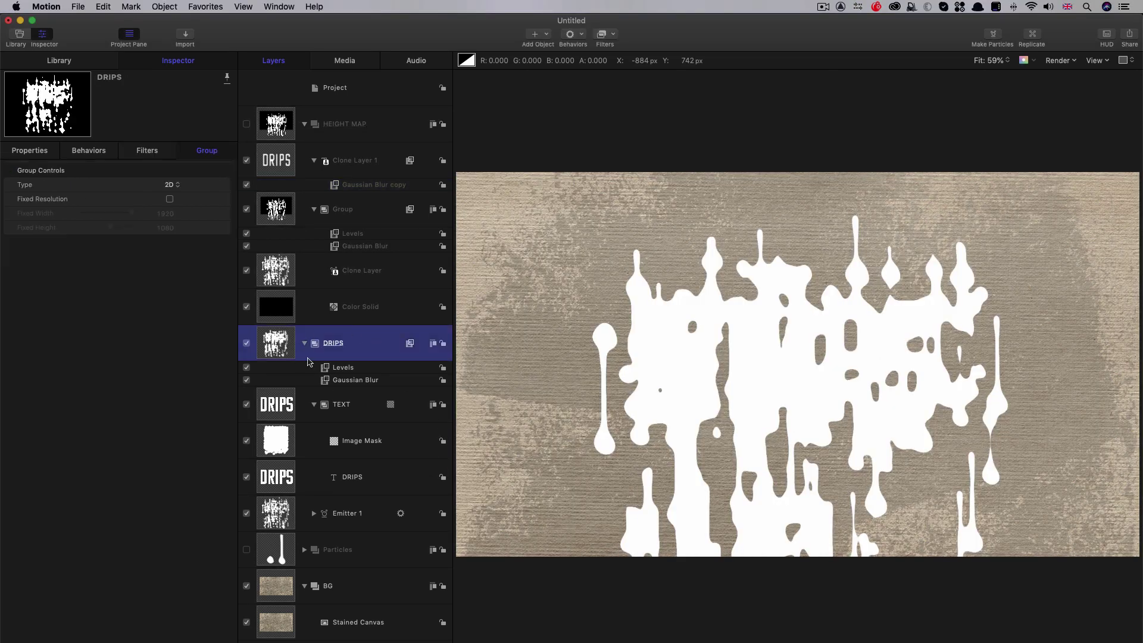
left_click(247, 344)
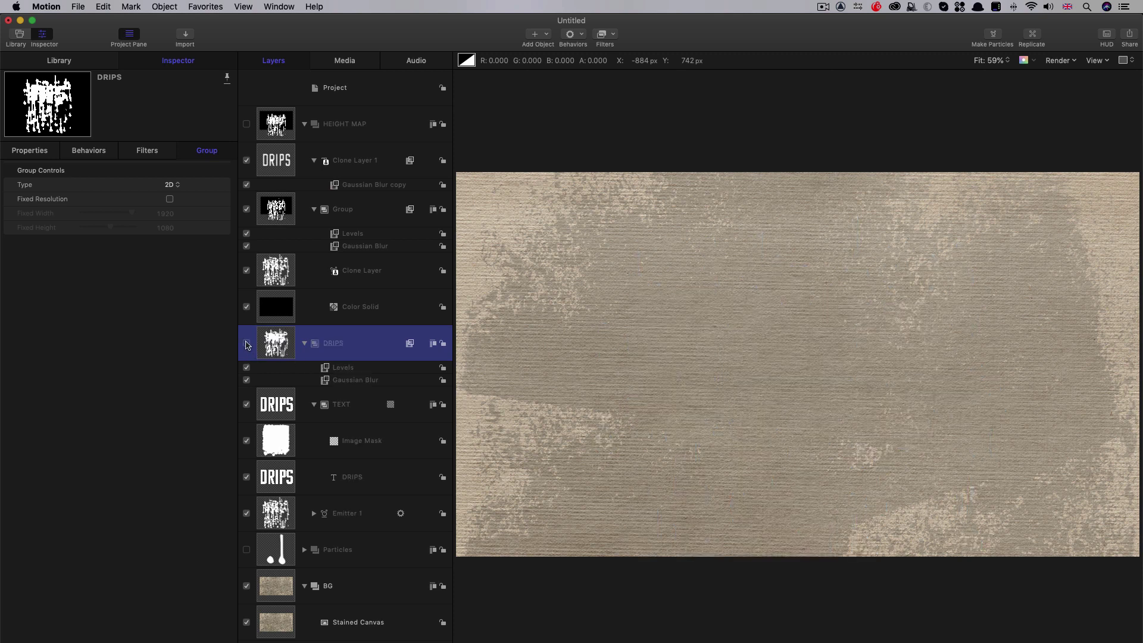
left_click(246, 343)
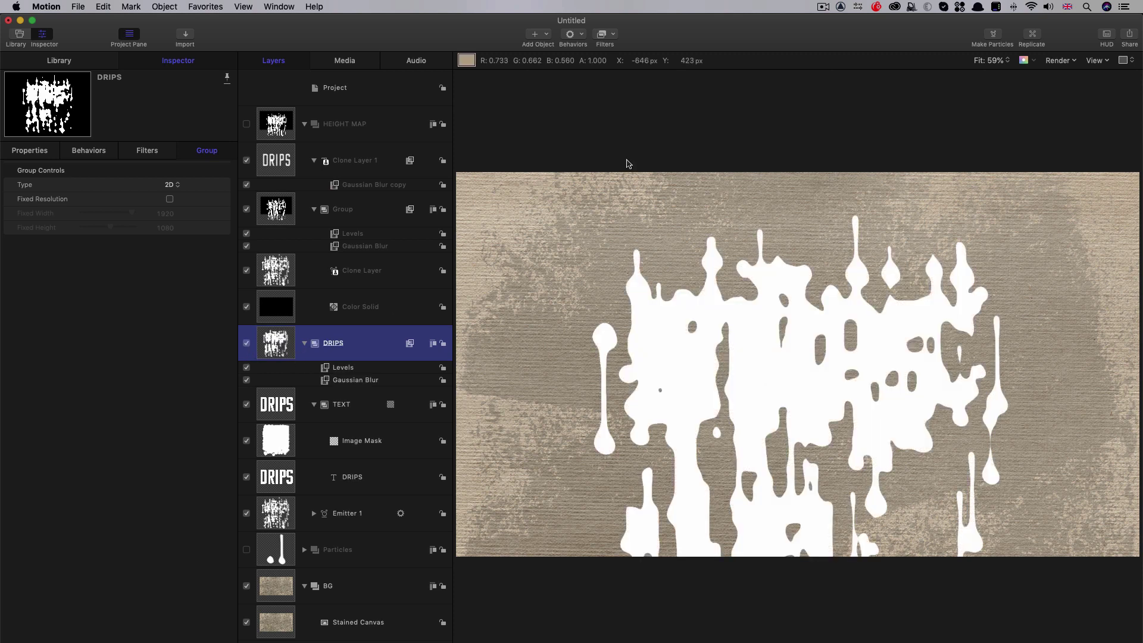
left_click(615, 34)
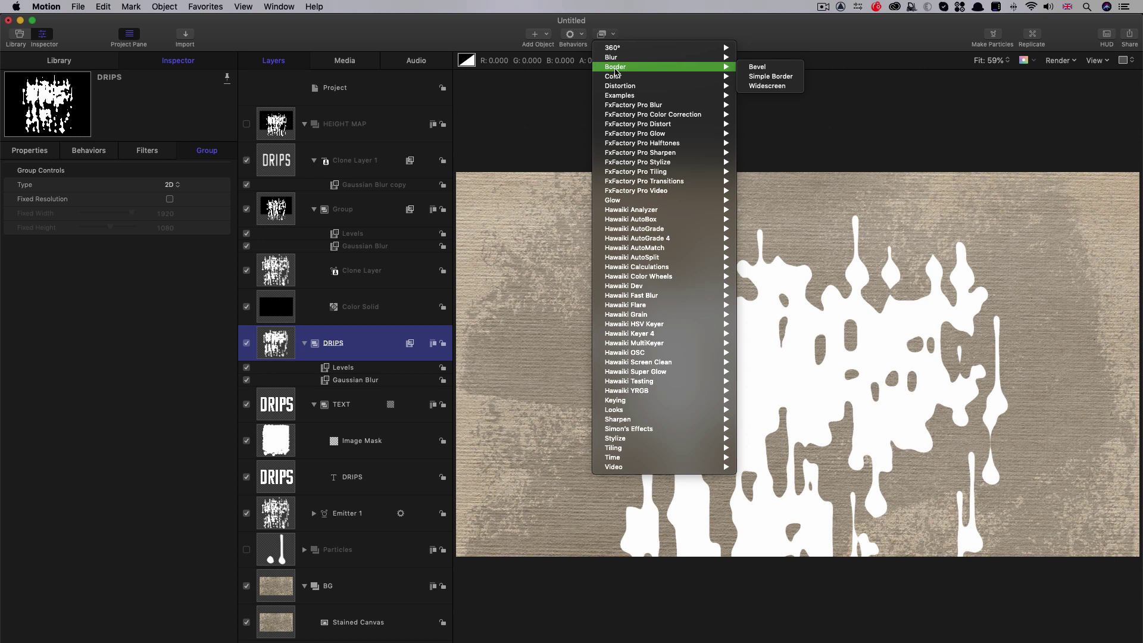
mouse_move(634, 442)
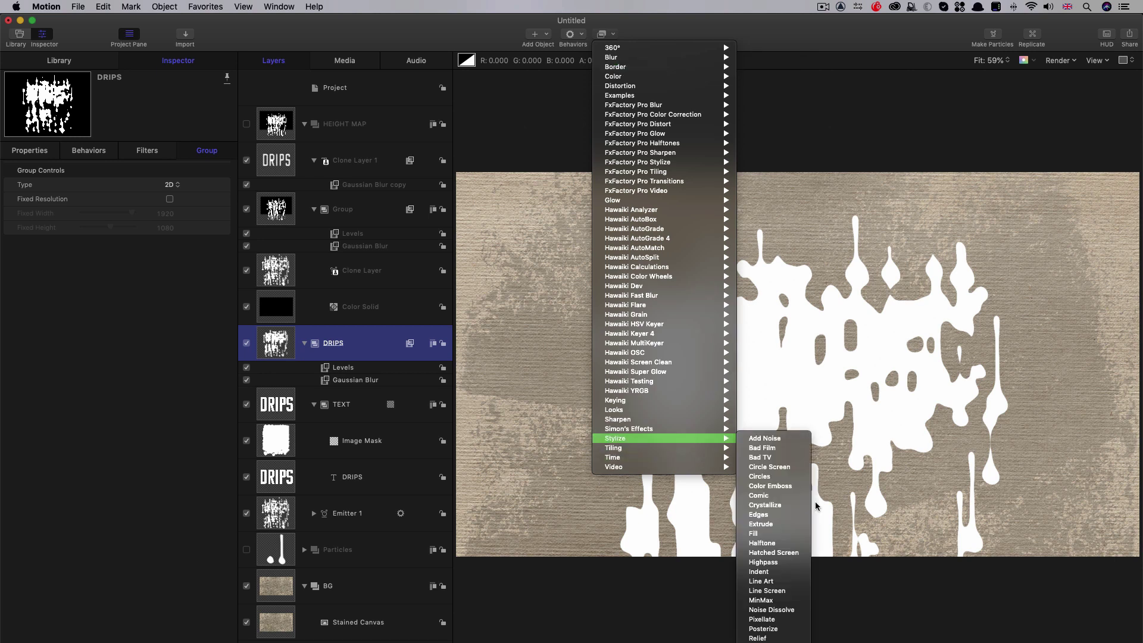
left_click(787, 573)
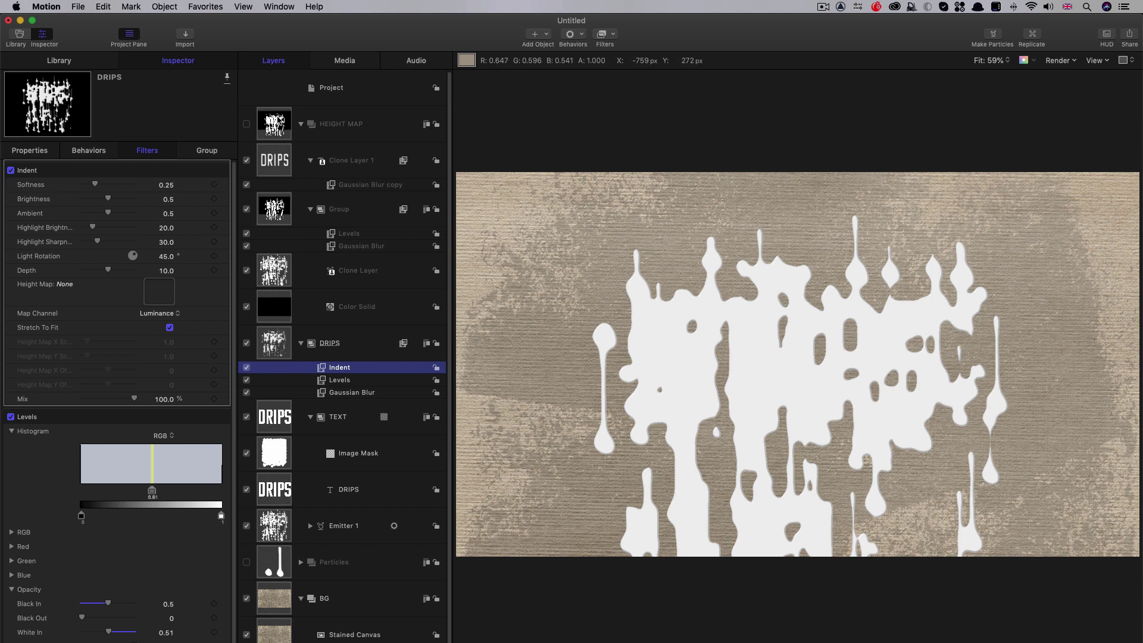
Use the HEIGHT MAP group as Indent's height map with Stretch To Fit off, and enable Fixed Resolution on its nested group.
left_click_drag(277, 118, 158, 293)
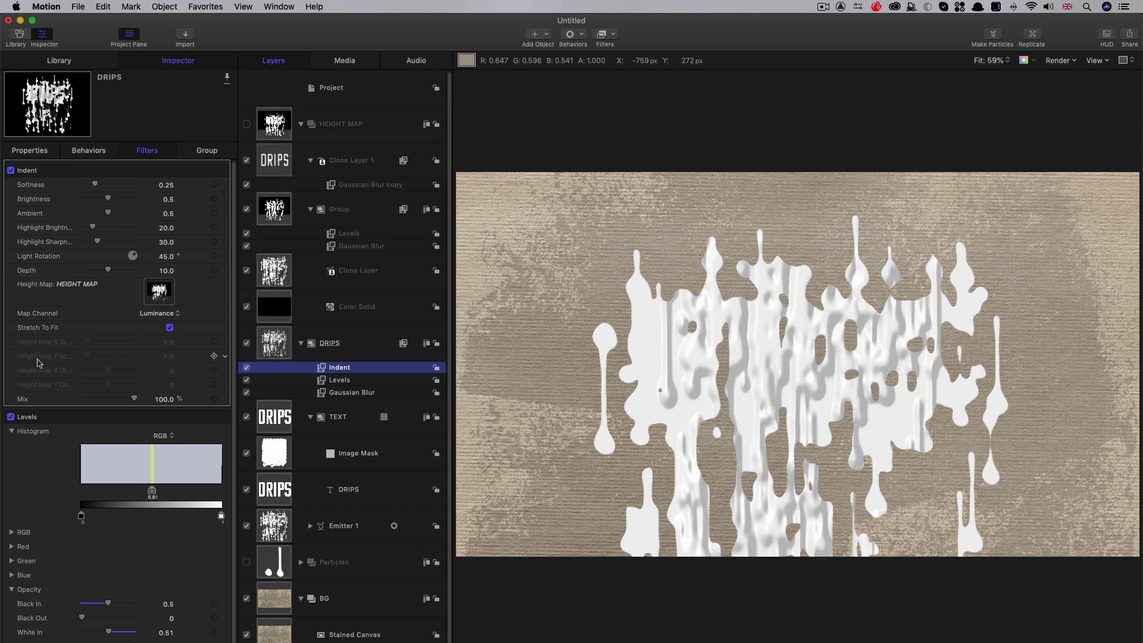
left_click(169, 327)
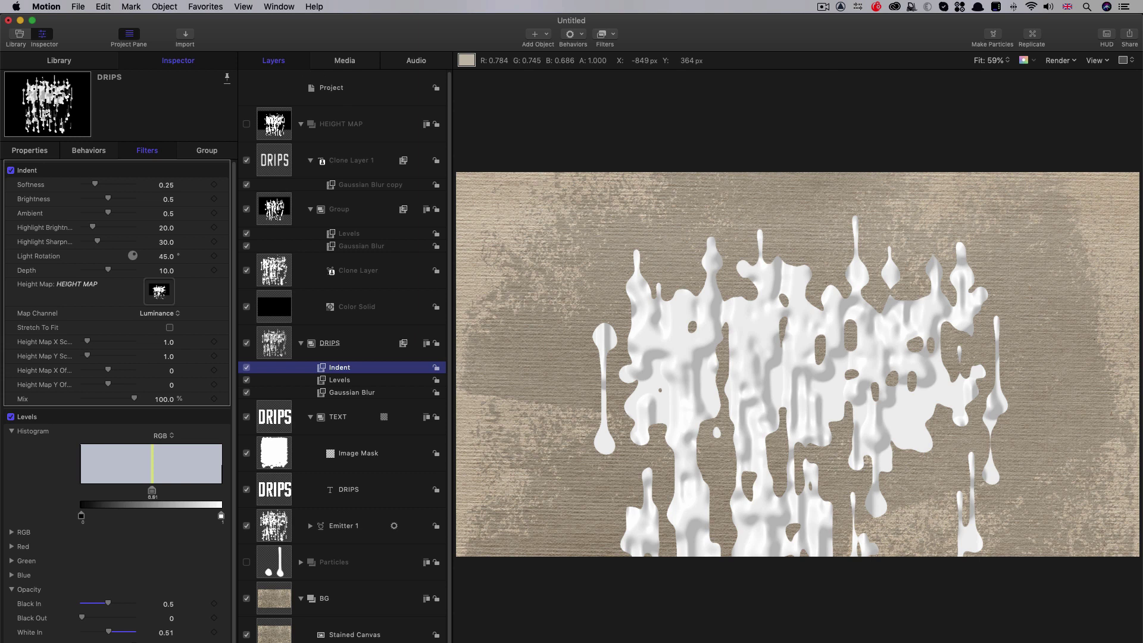
left_click(273, 212)
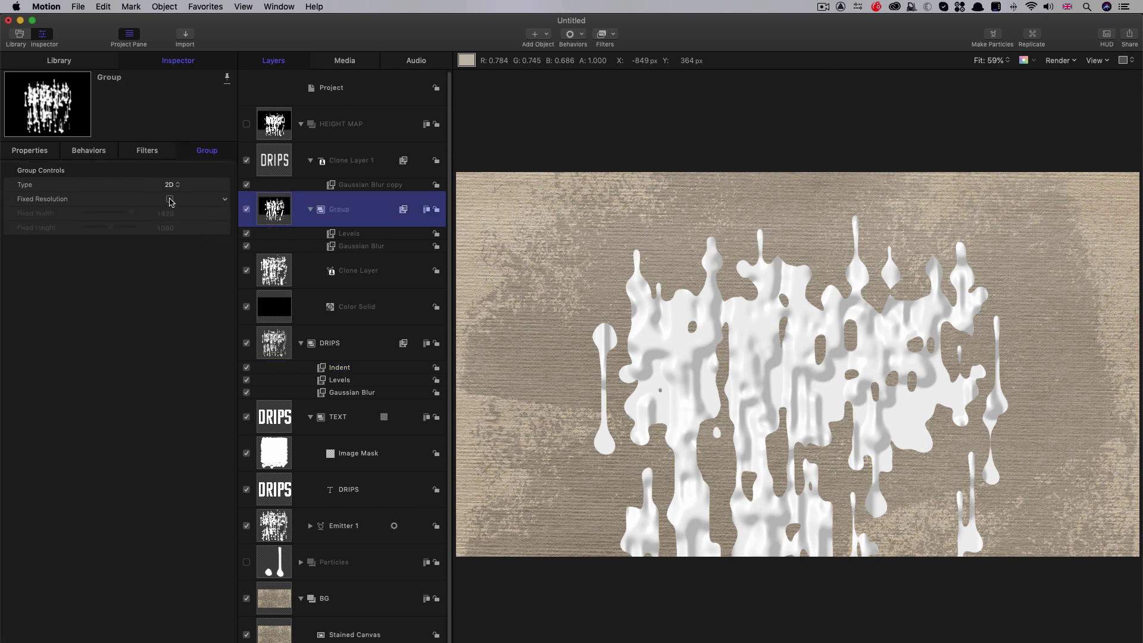
left_click(170, 199)
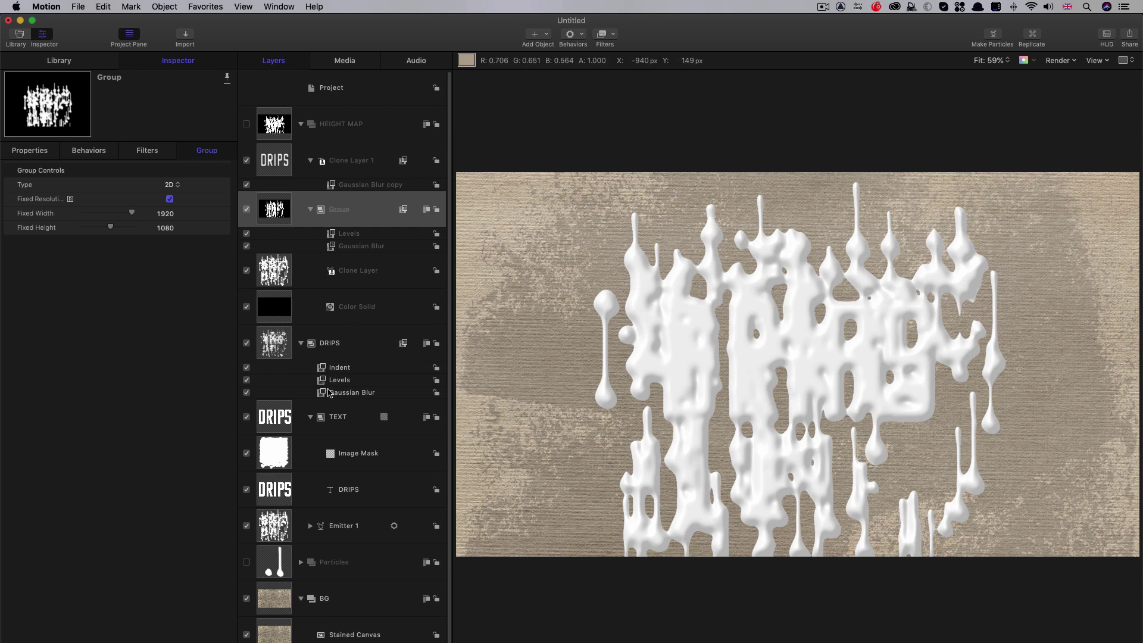
Set the Indent filter's Softness to 0.2 and Ambient to 0.25.
left_click(329, 370)
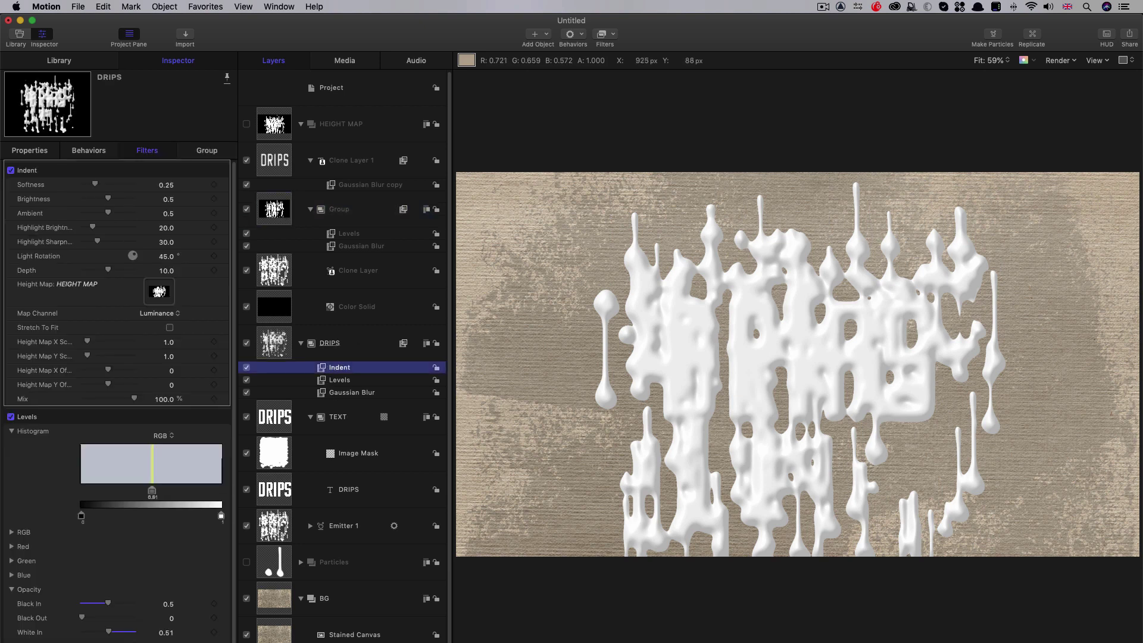
key("Tab")
type(".2")
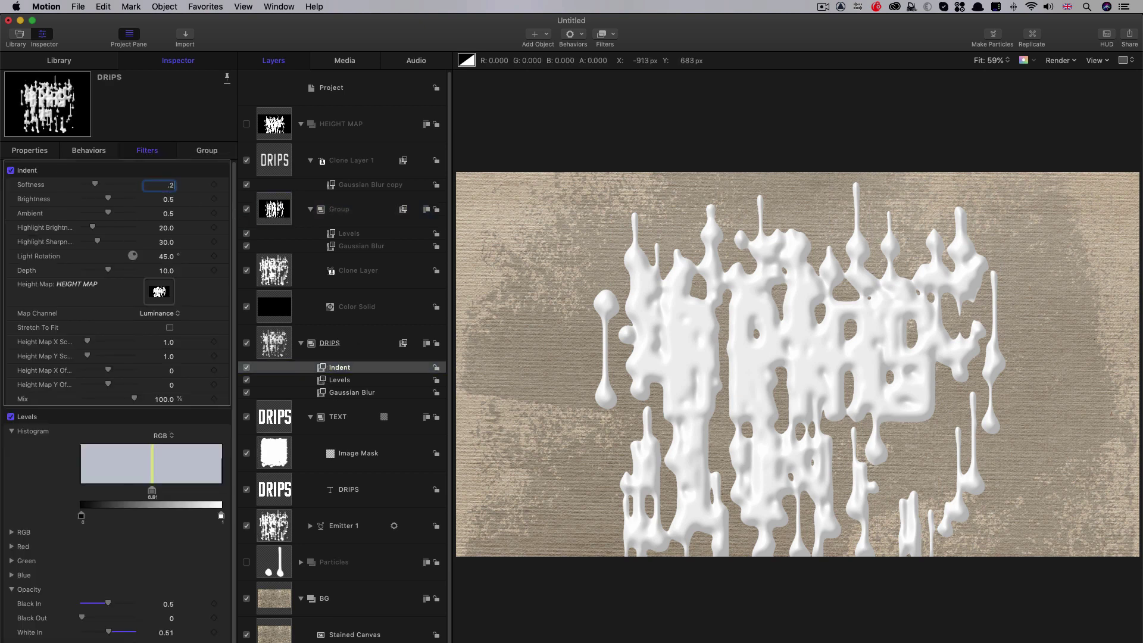
key("Return")
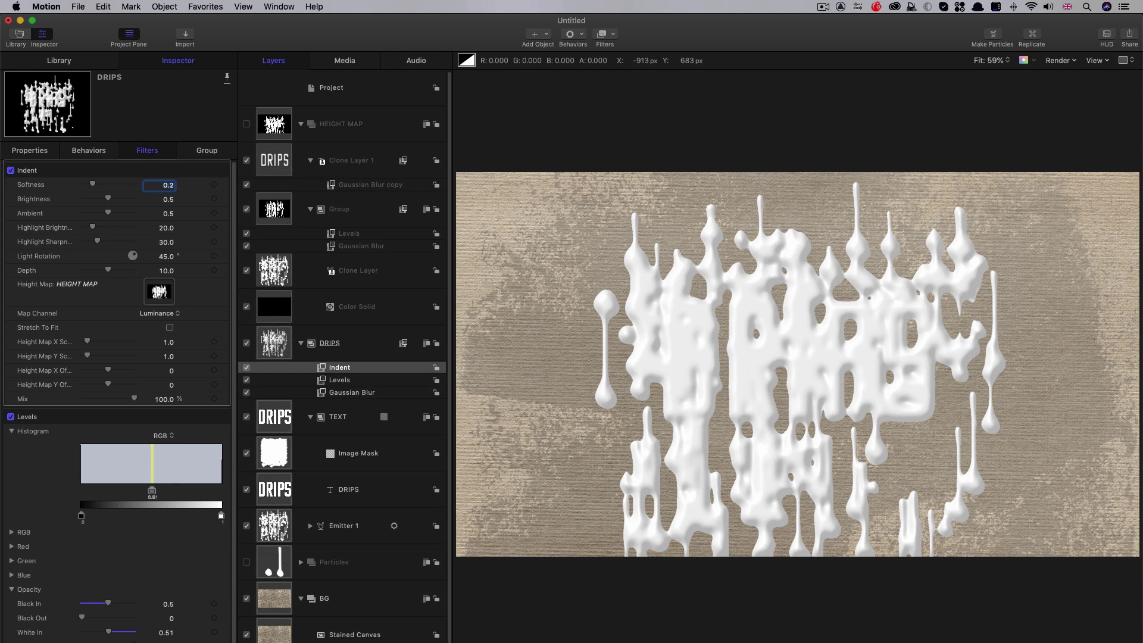
key("Tab")
key("Tab")
type(".25")
key("Return")
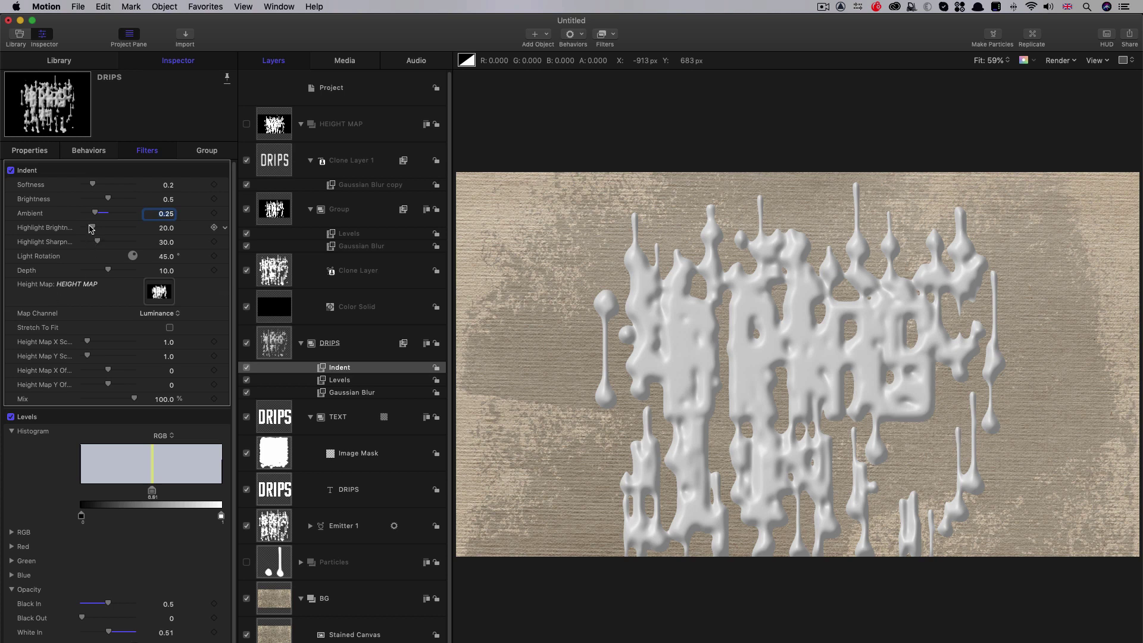
Set the Indent filter's Highlight Brightness to 100, Highlight Sharpness to 25 and Depth to 2.
left_click_drag(91, 229, 179, 230)
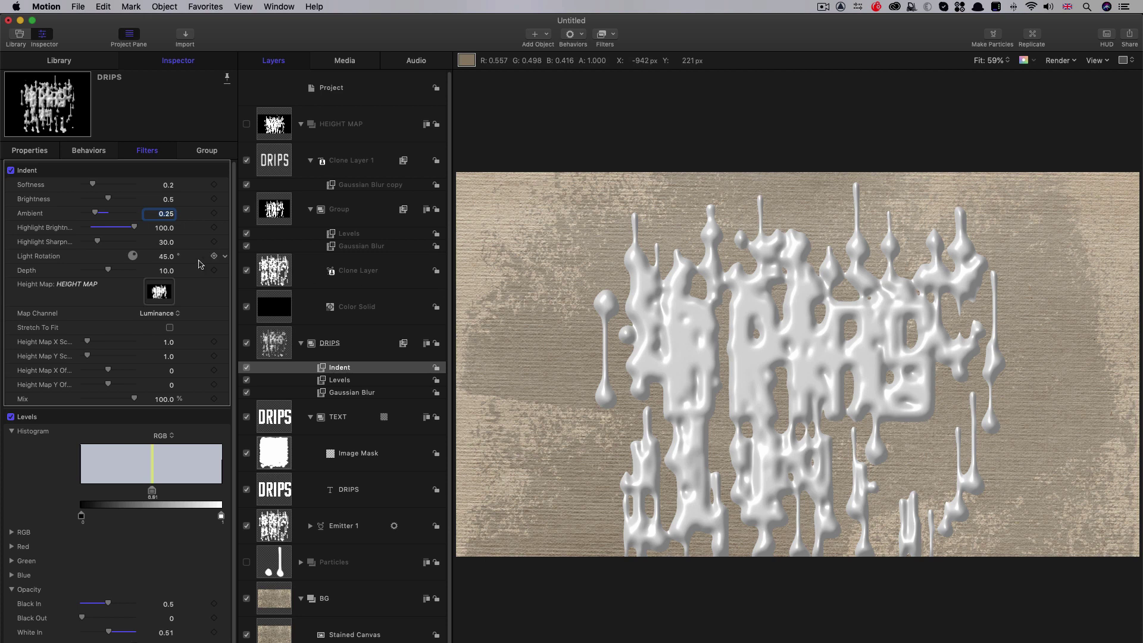
left_click(166, 243)
type("25")
key("Return")
left_click(171, 271)
type("2")
key("Return")
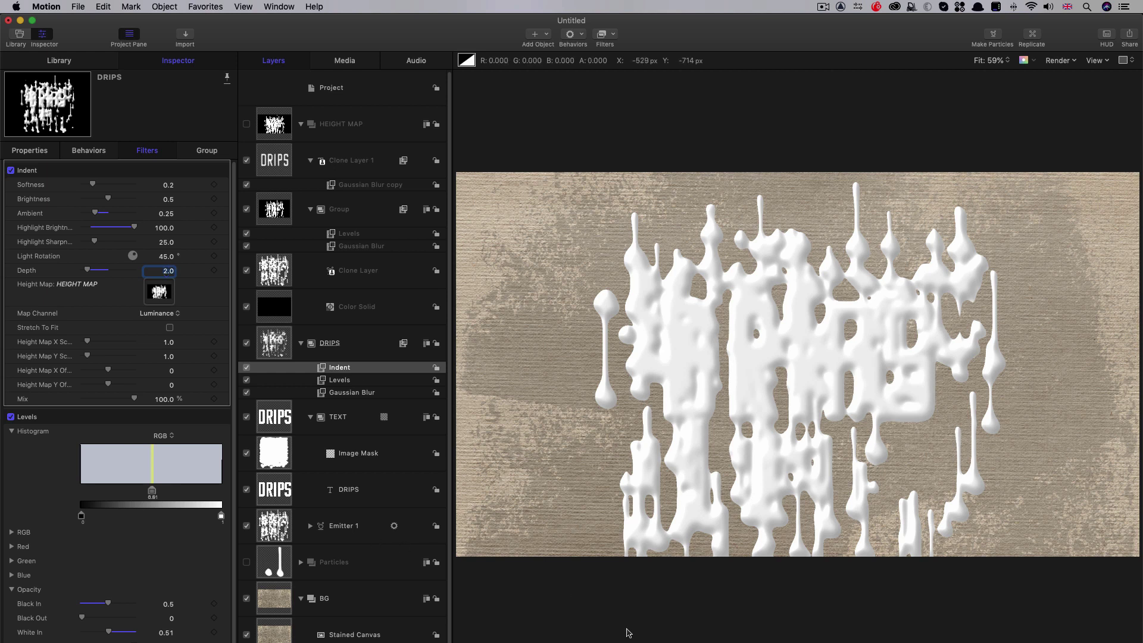
Play back the animation to review the dripping text with the Indent shading.
key("space")
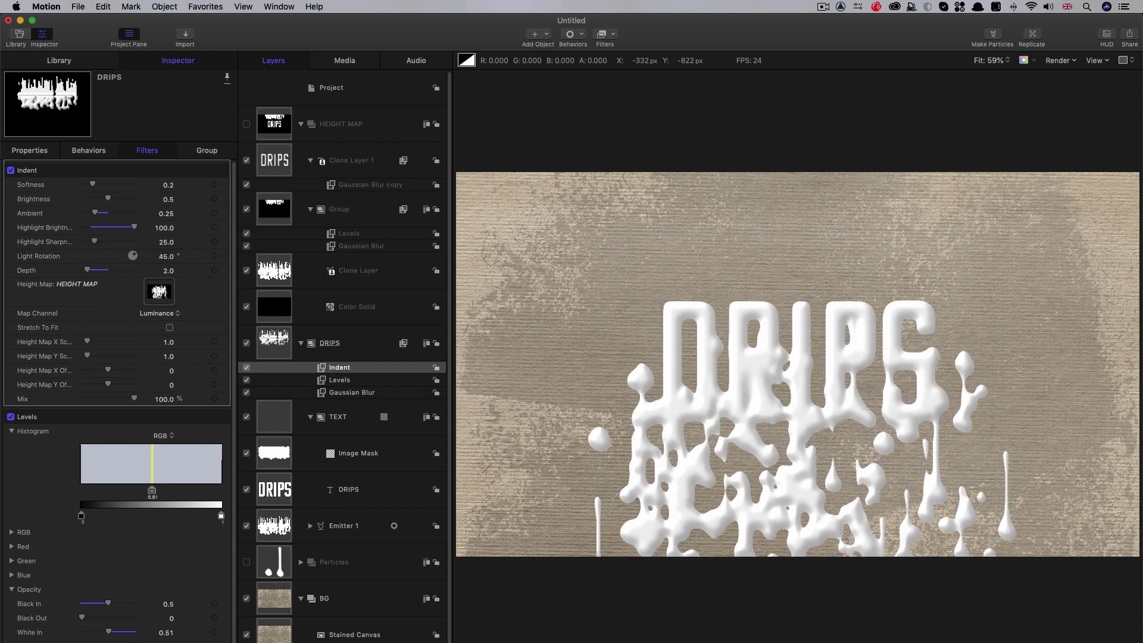
key("space")
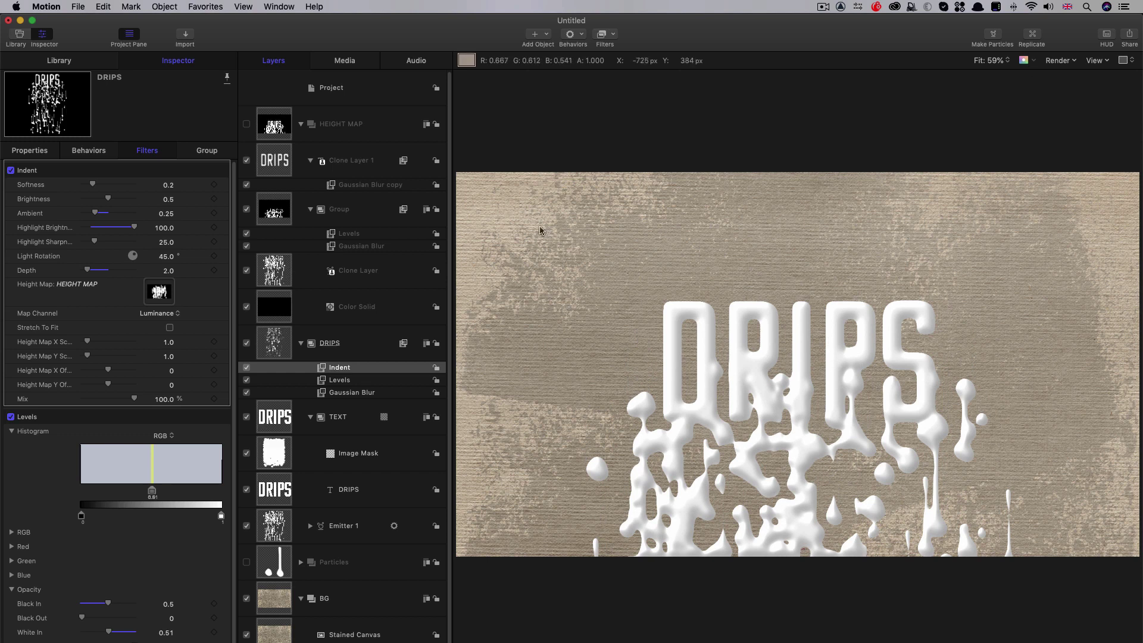
Duplicate Clone Layer 1 with its blur in the HEIGHT MAP group and play back the animation to check the shading.
left_click(271, 159)
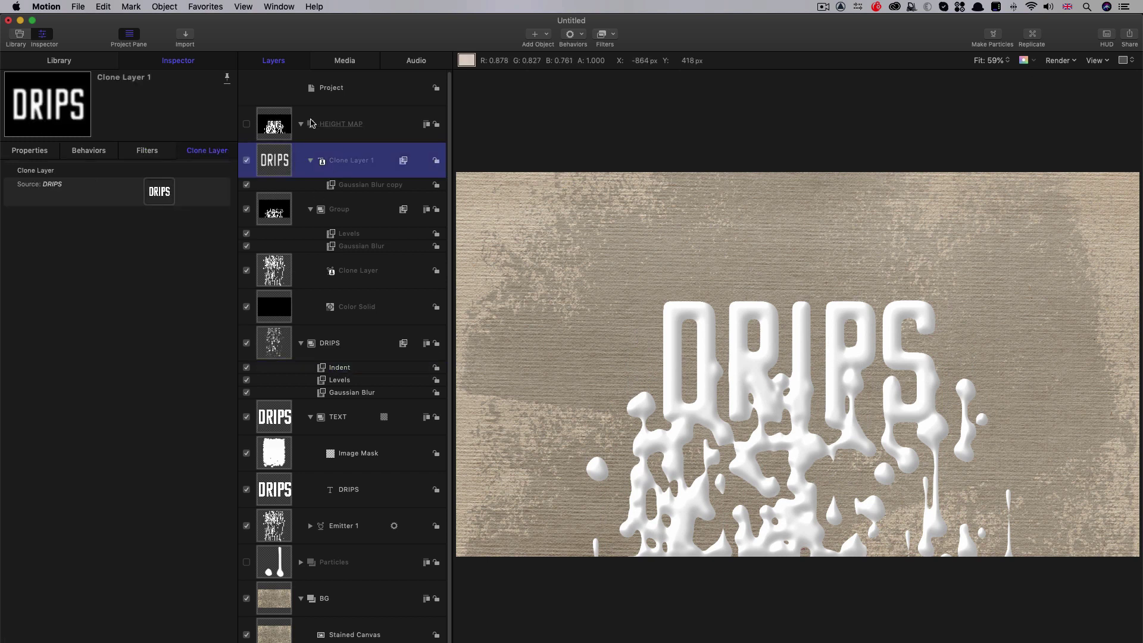
right_click(271, 155)
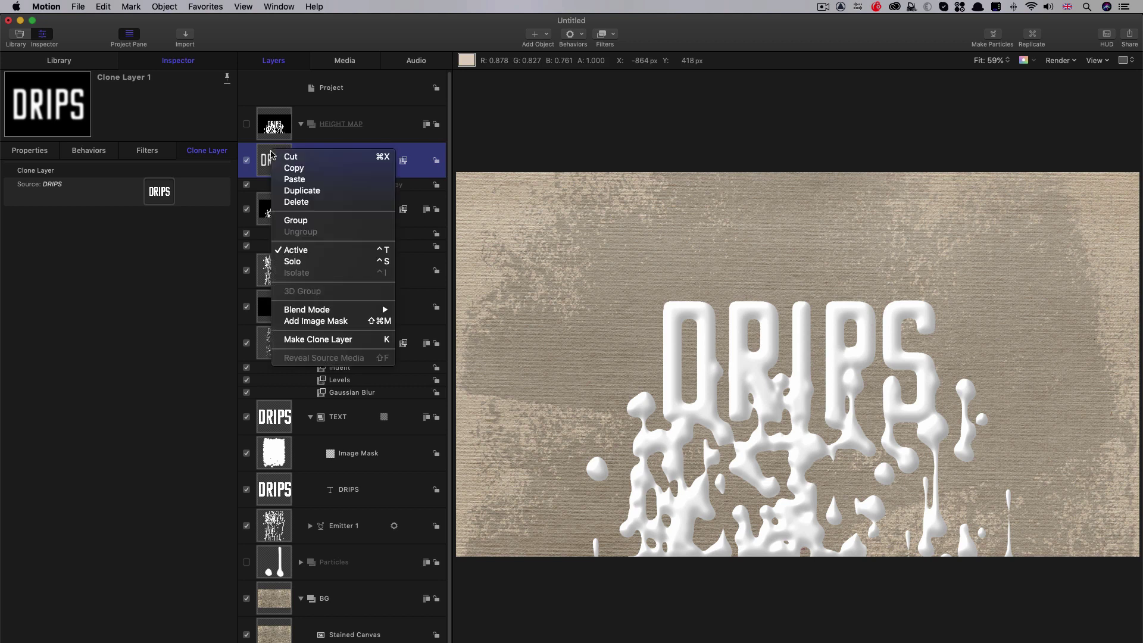
key("Escape")
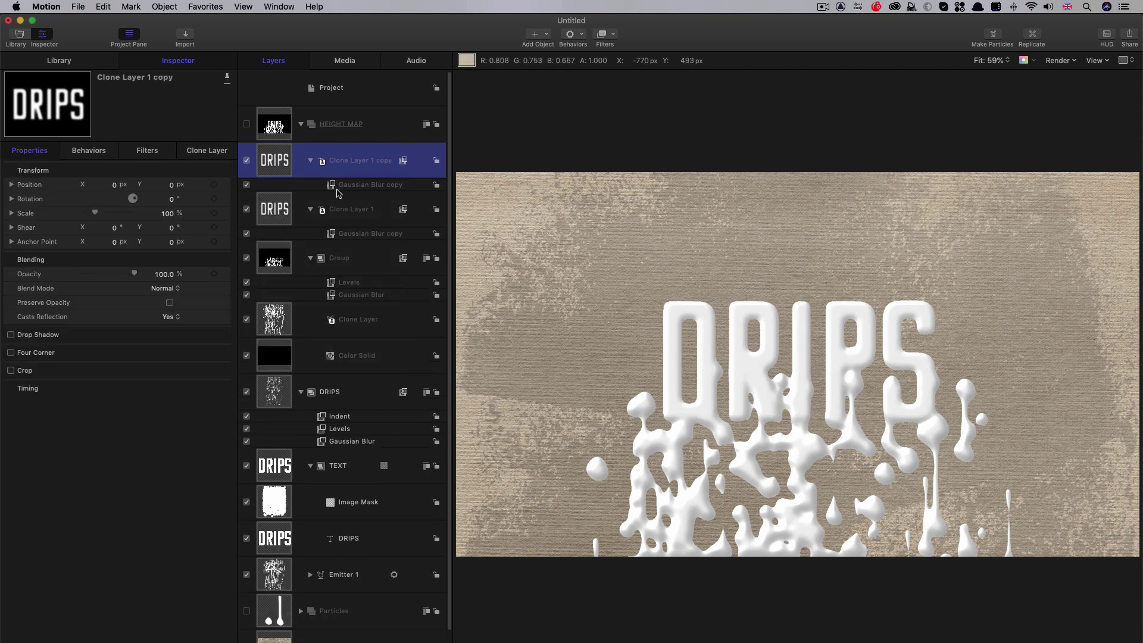
left_click(246, 160)
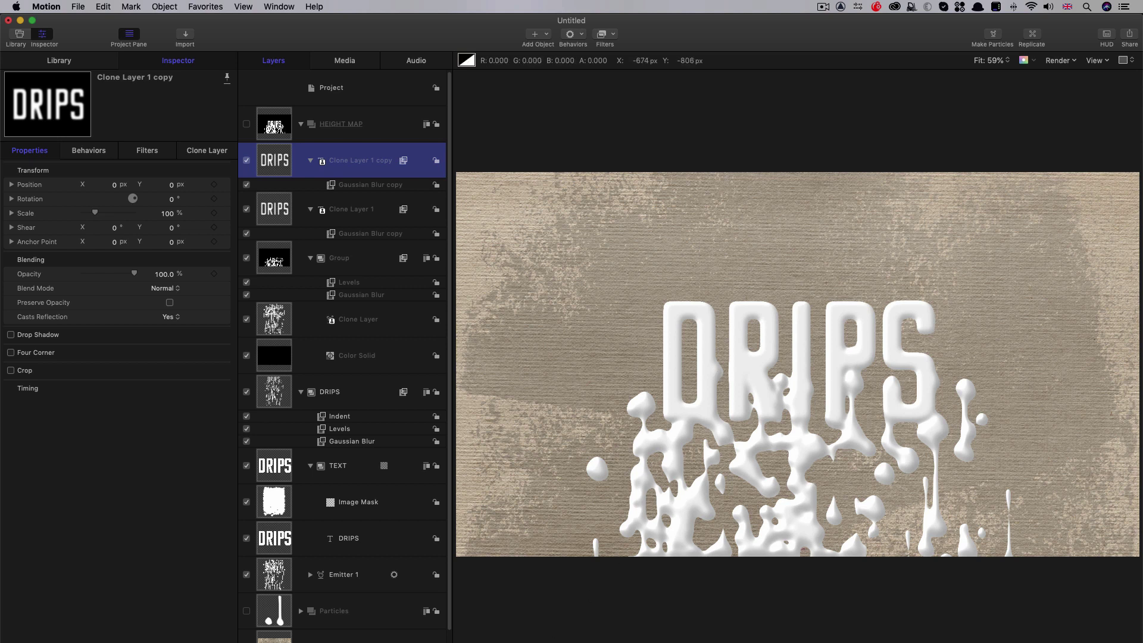
key("space")
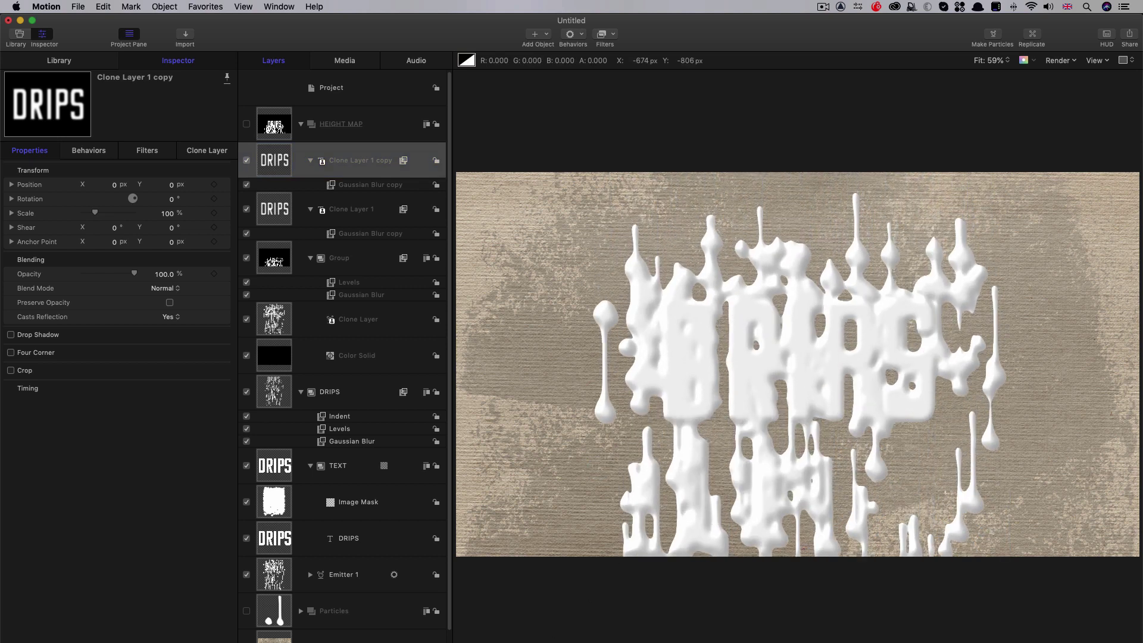
left_click(247, 161)
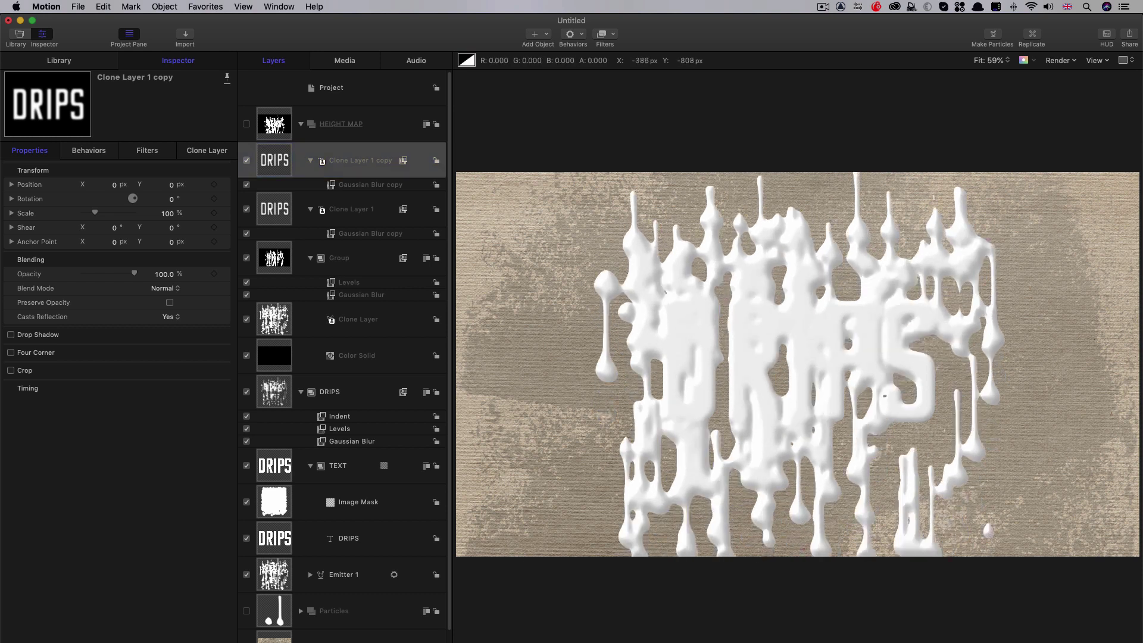
Try the Add blend mode on the duplicated clone layer and undo the change.
left_click(164, 288)
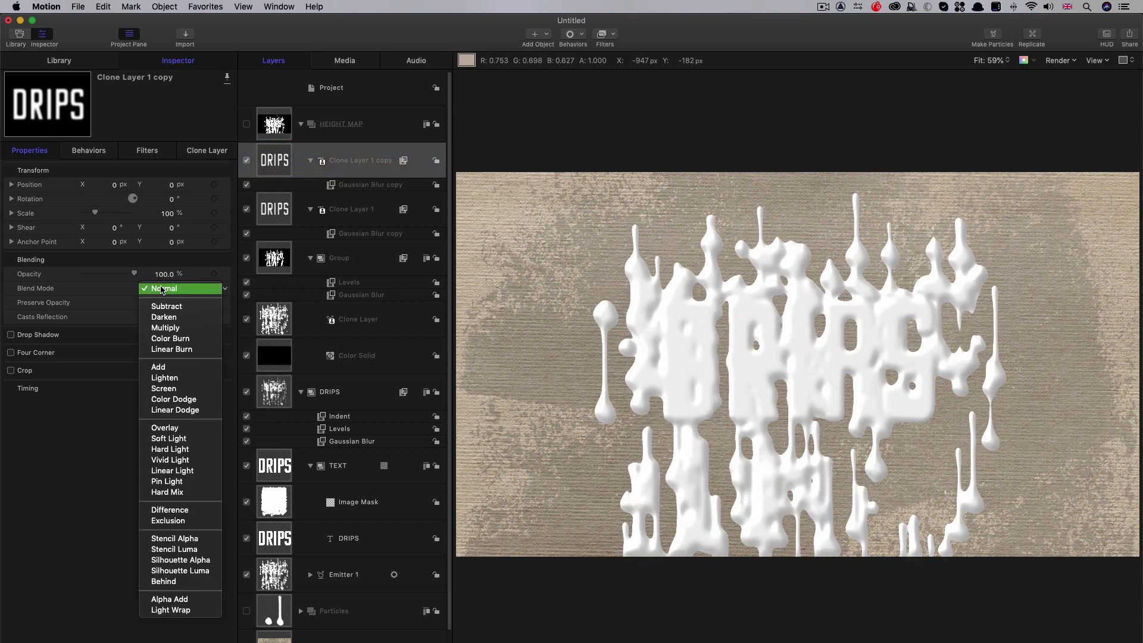
left_click(161, 367)
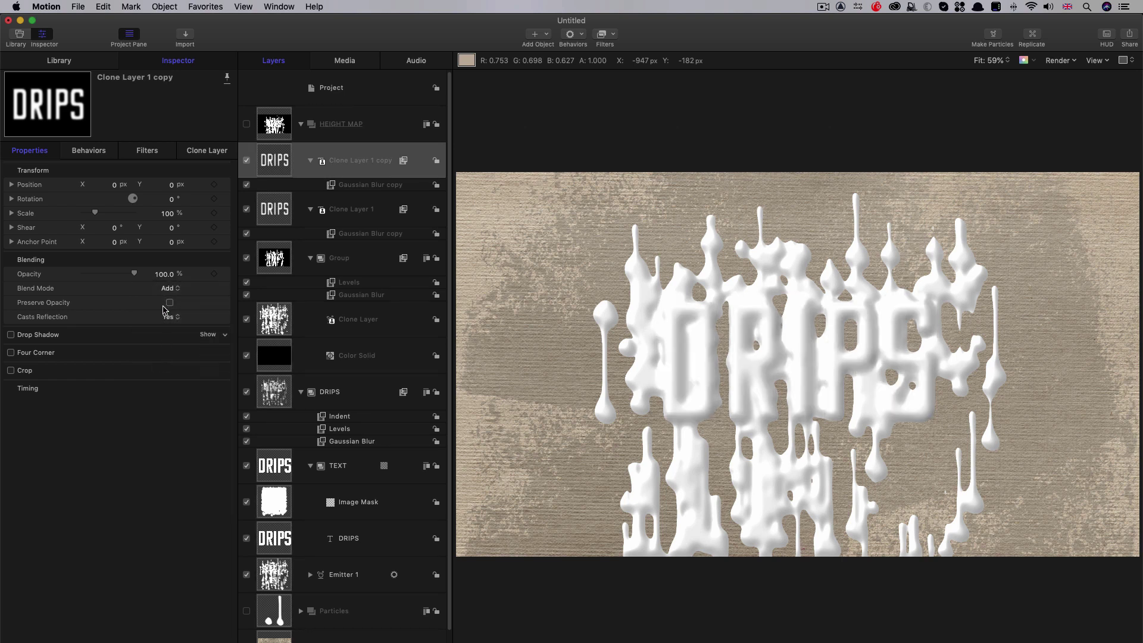
key("super+z")
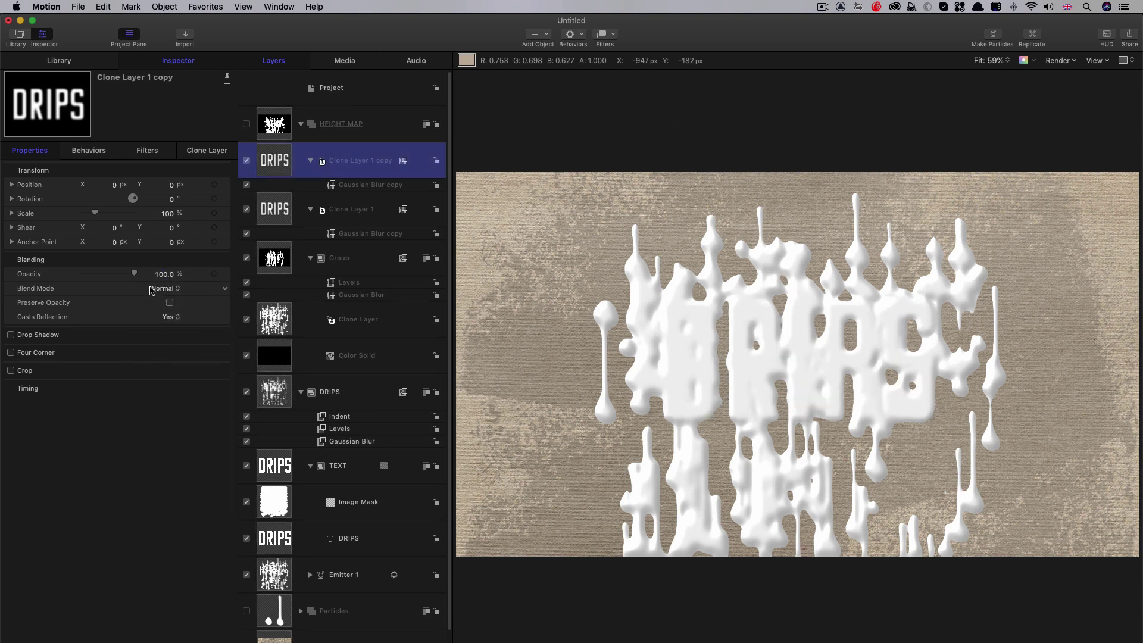
mouse_move(133, 277)
left_mouse_down()
mouse_move(83, 276)
mouse_move(134, 276)
left_mouse_up()
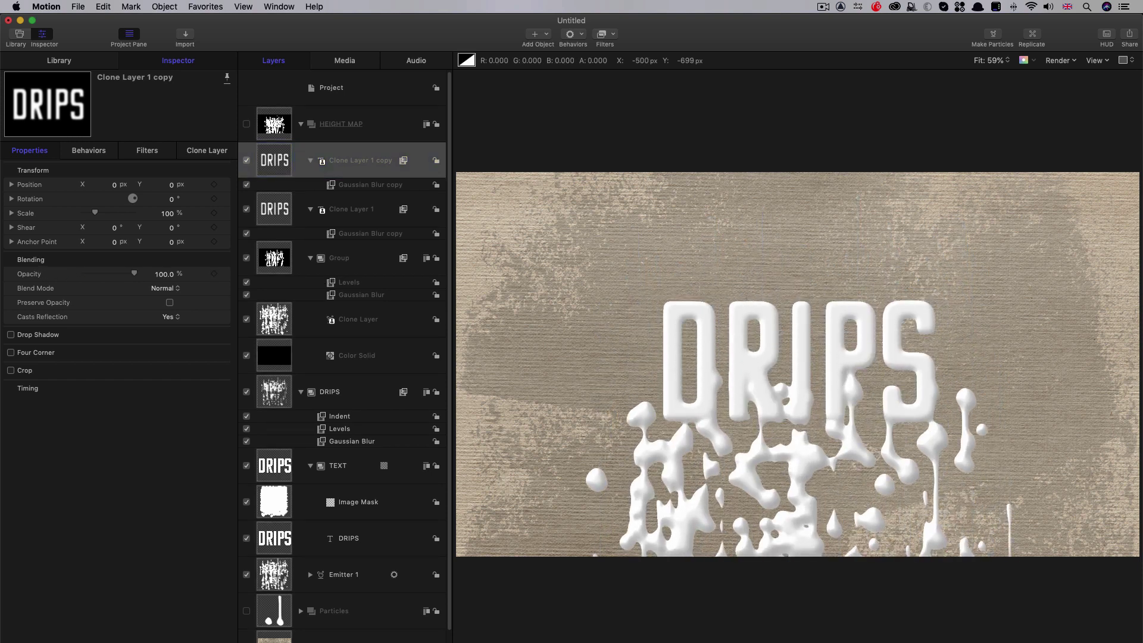
Copy the Stained Canvas image from the BG group into the HEIGHT MAP group above the duplicated clone layer.
scroll(349, 547, "down", 3)
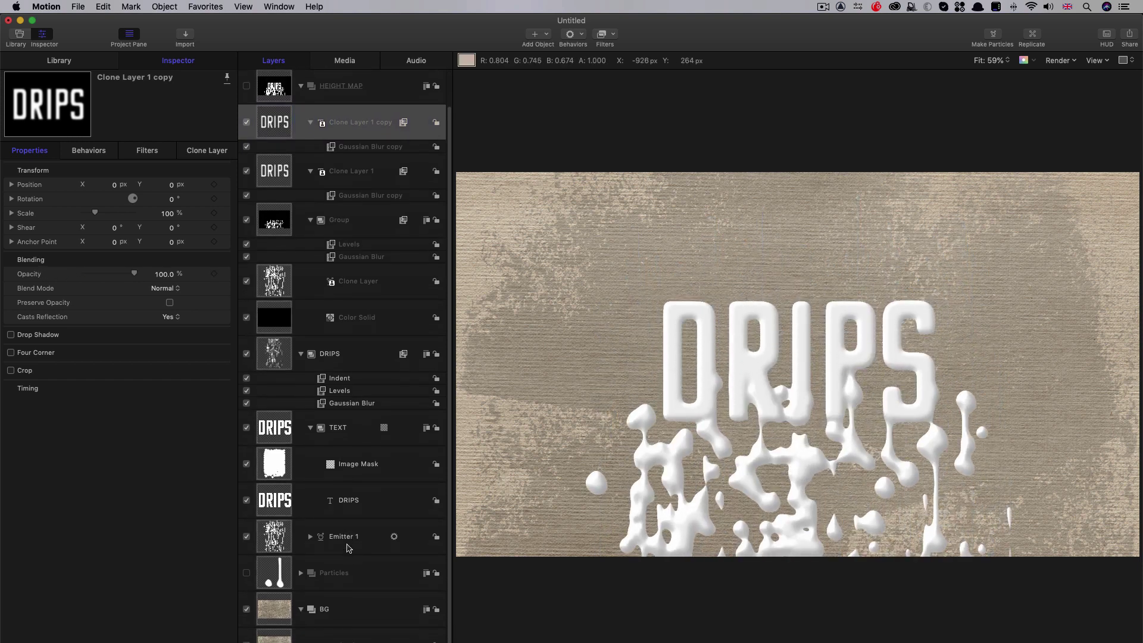
left_click(273, 633)
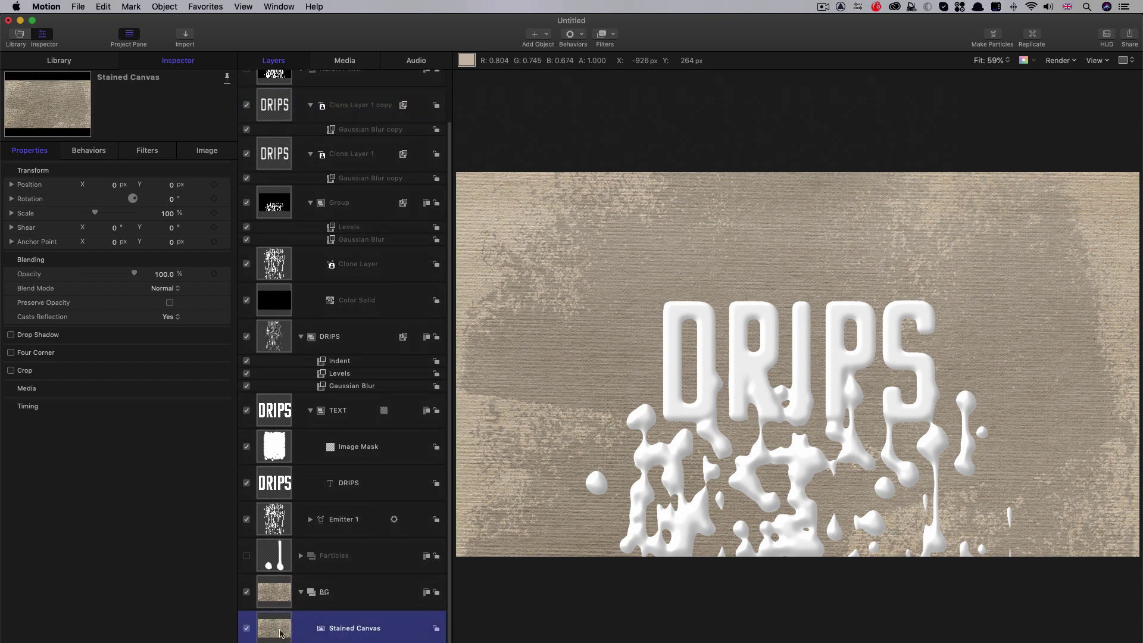
scroll(321, 185, "up", 3)
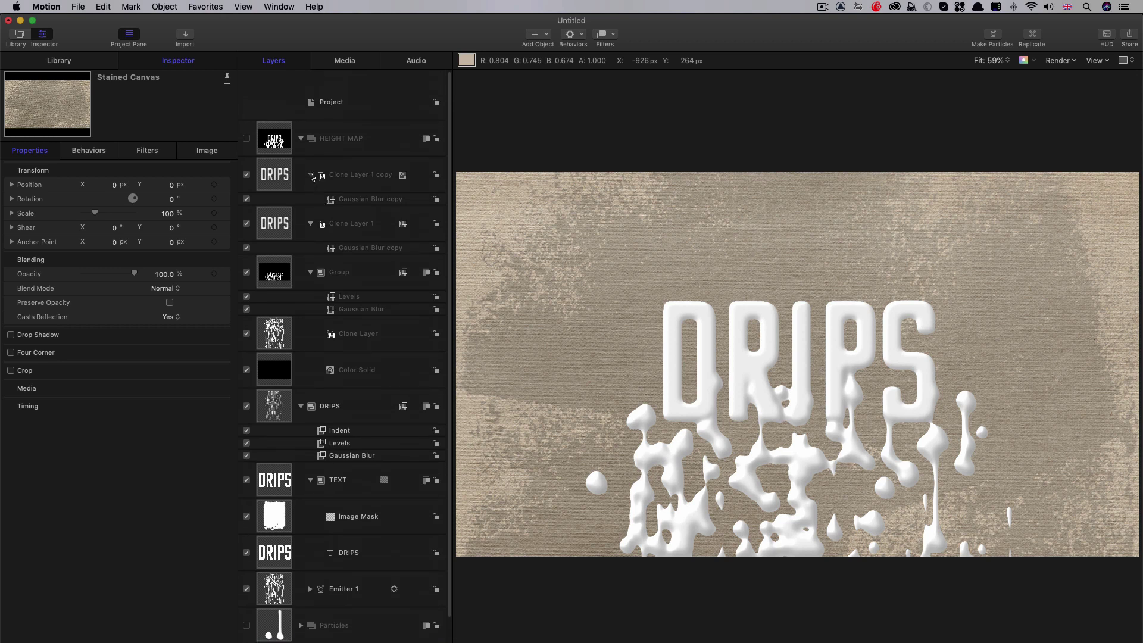
left_click(284, 161)
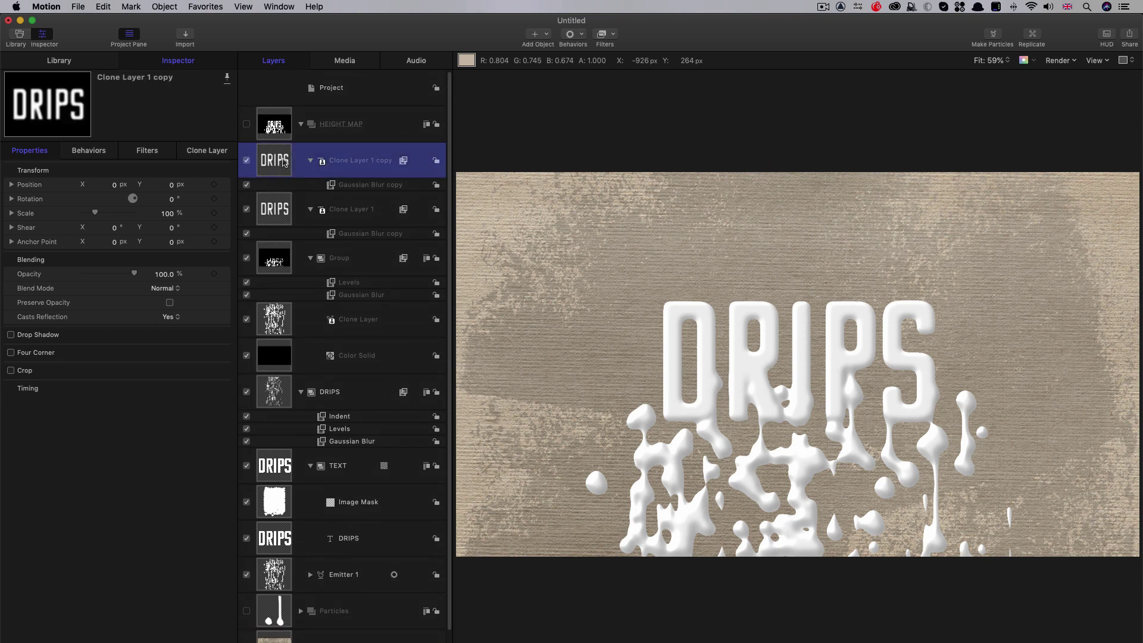
key("super+v")
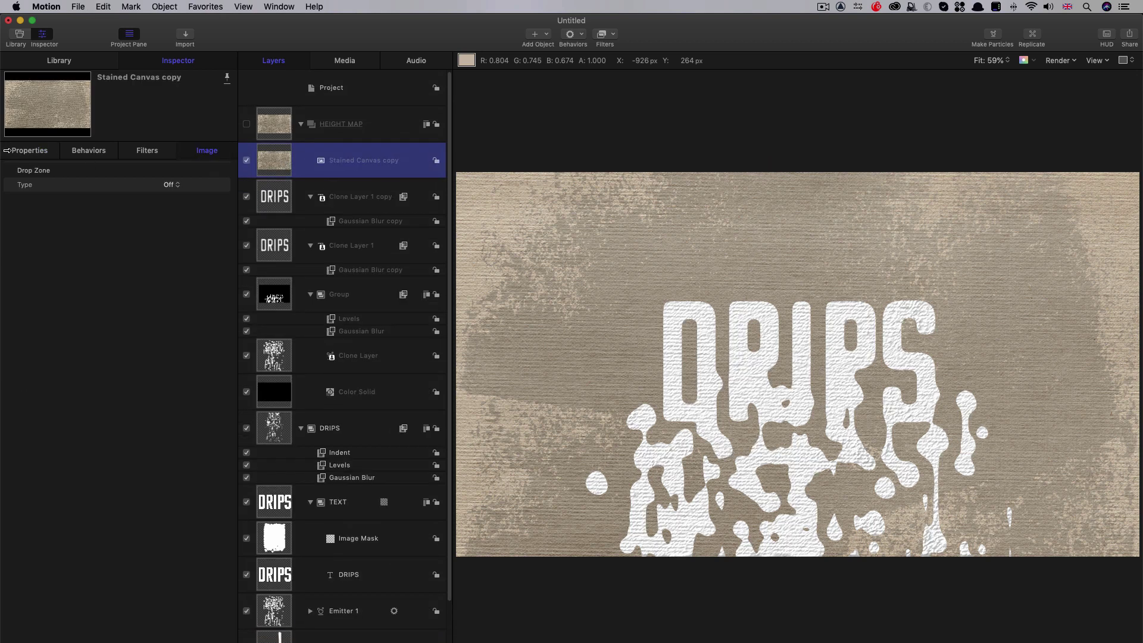
Blend the Stained Canvas copy with Add at 20% opacity, and review the text with and without this texture.
left_click(36, 152)
left_click(166, 289)
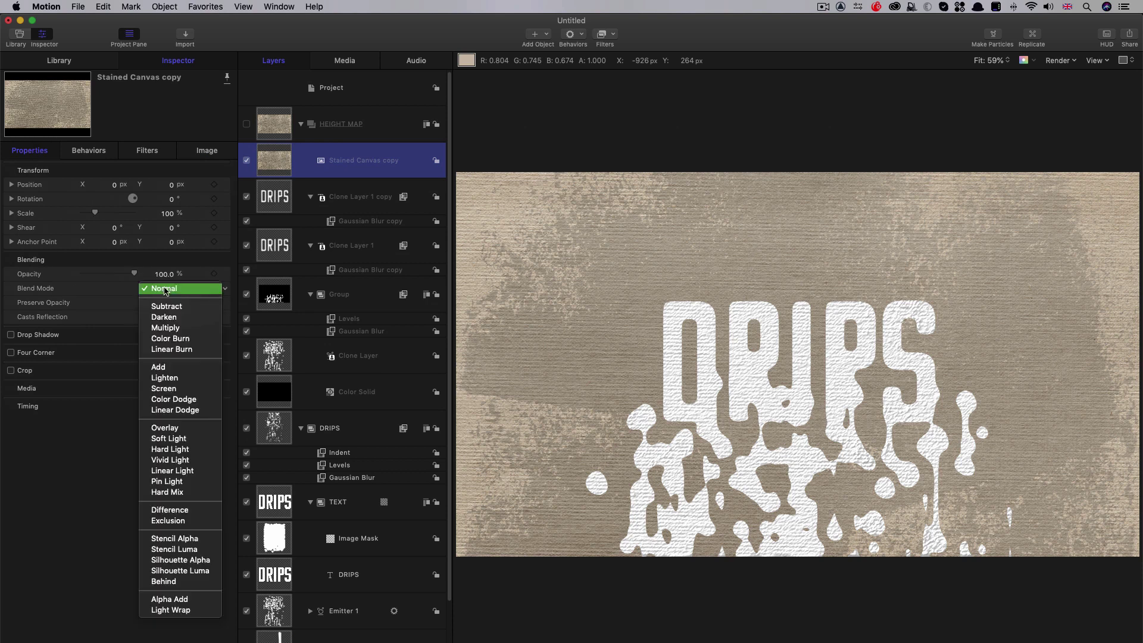
left_click(169, 369)
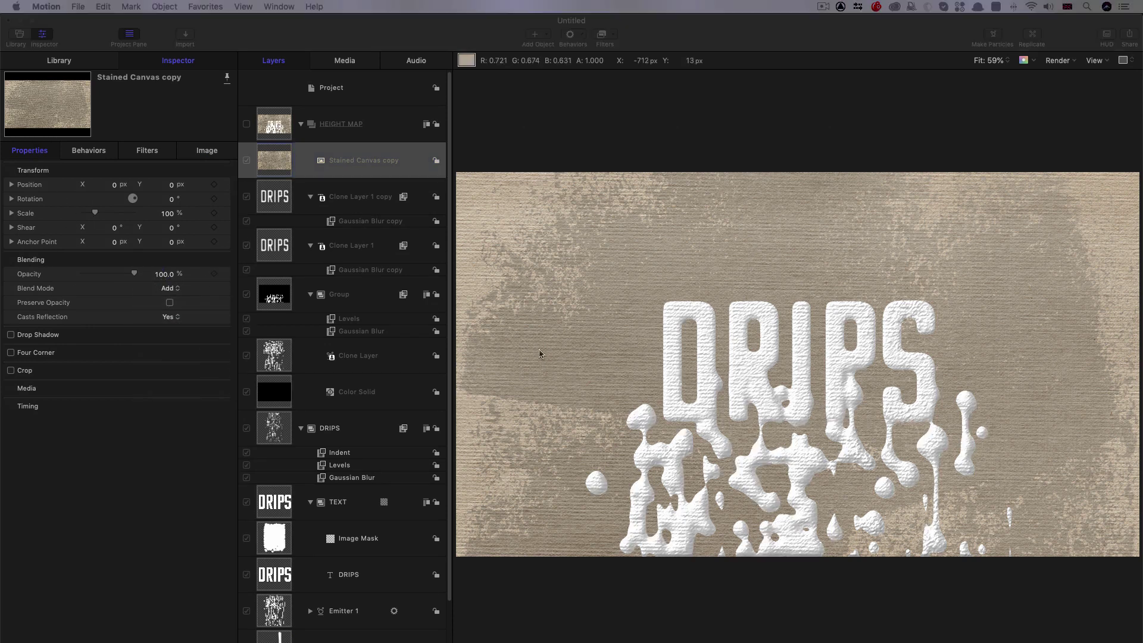
left_click(164, 274)
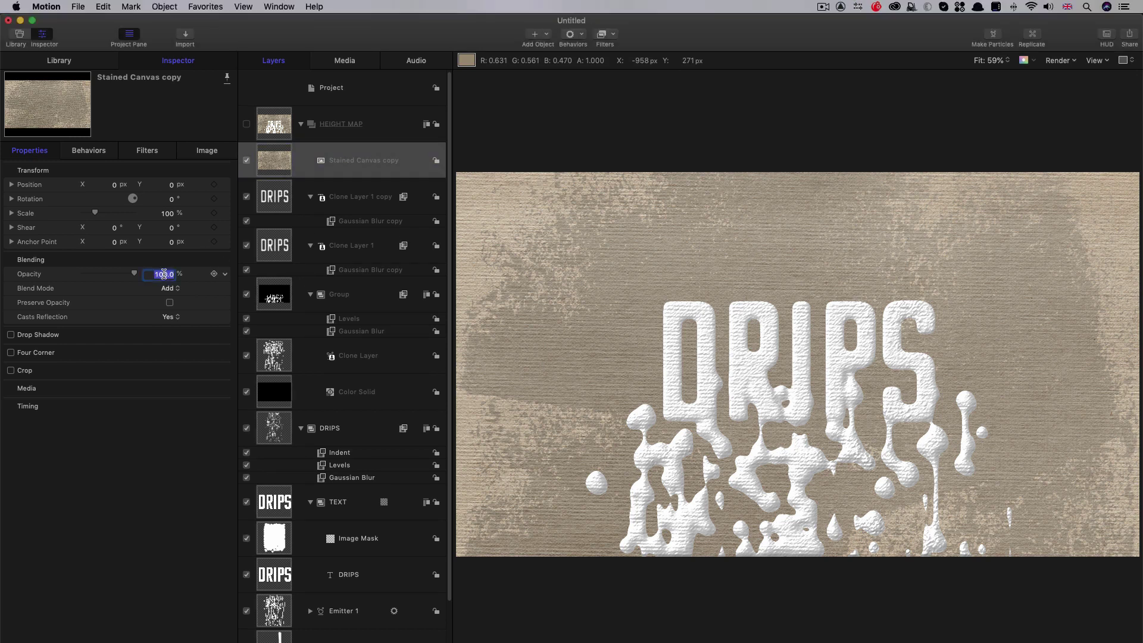
type("20")
key("Return")
left_click(246, 160)
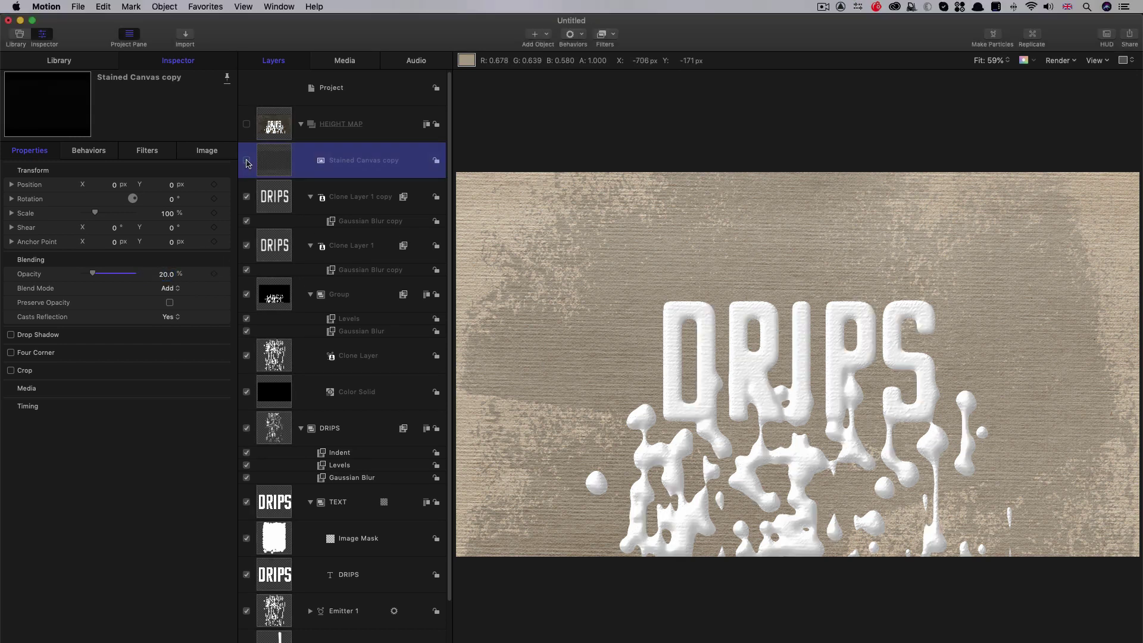
left_click(247, 160)
key("space")
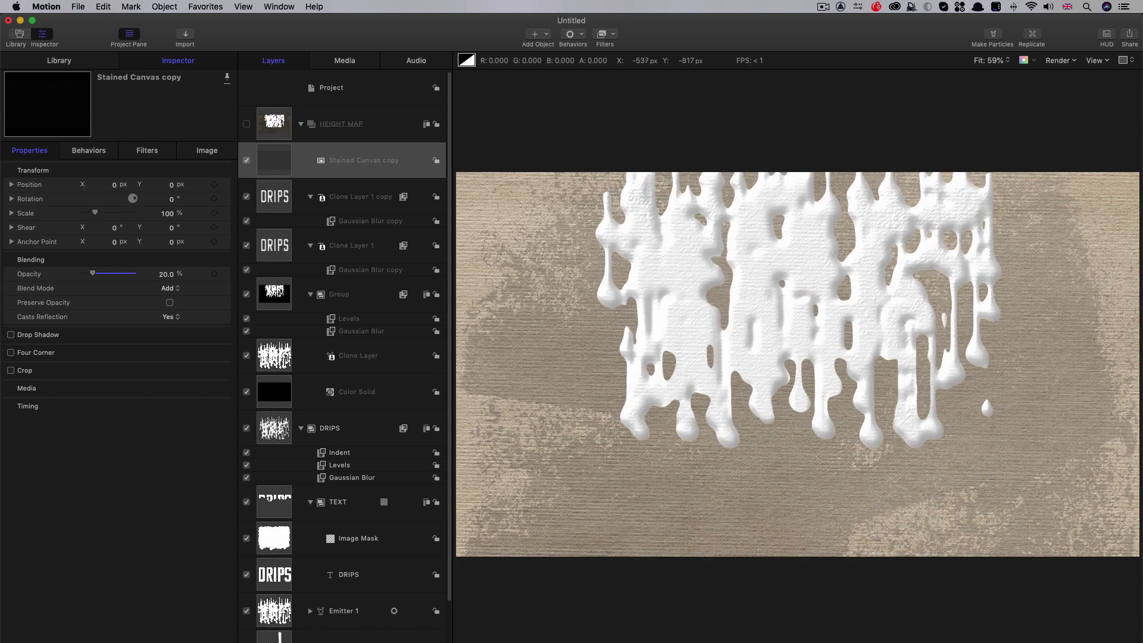
key("space")
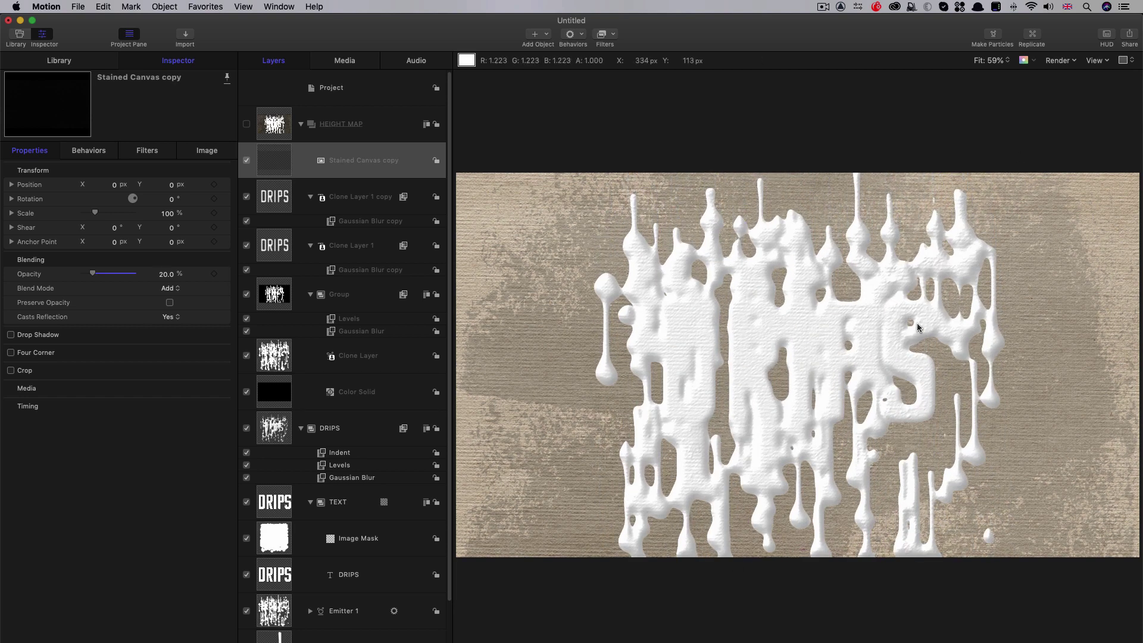
Give the DRIPS group a drop shadow with Blur 0 and Distance 3, and compare the text with and without it.
left_click(276, 427)
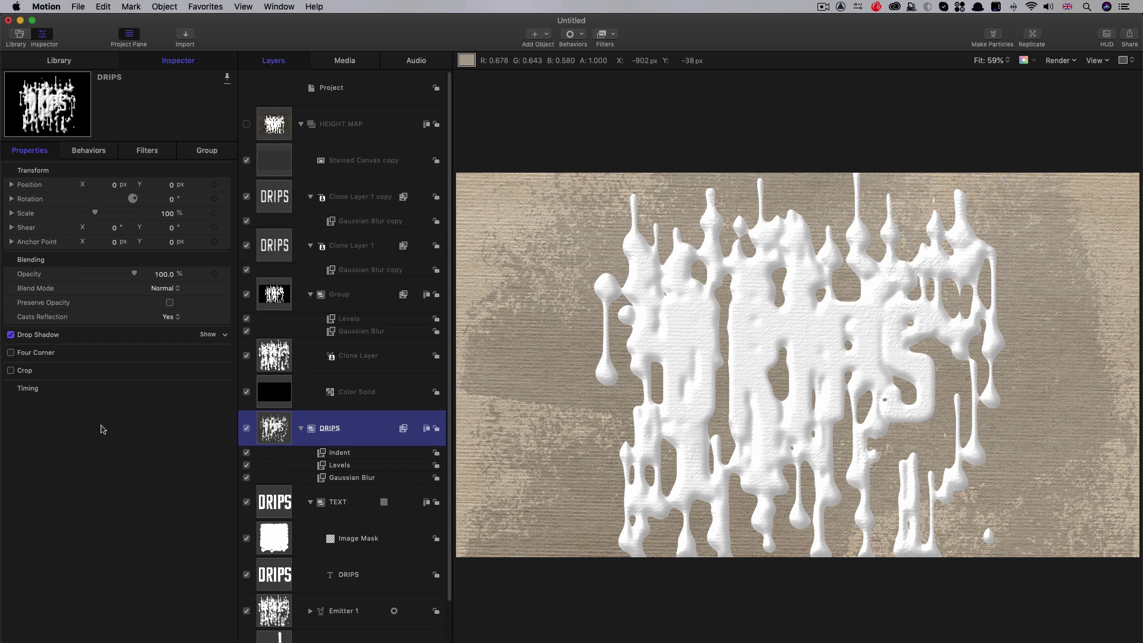
left_click(210, 334)
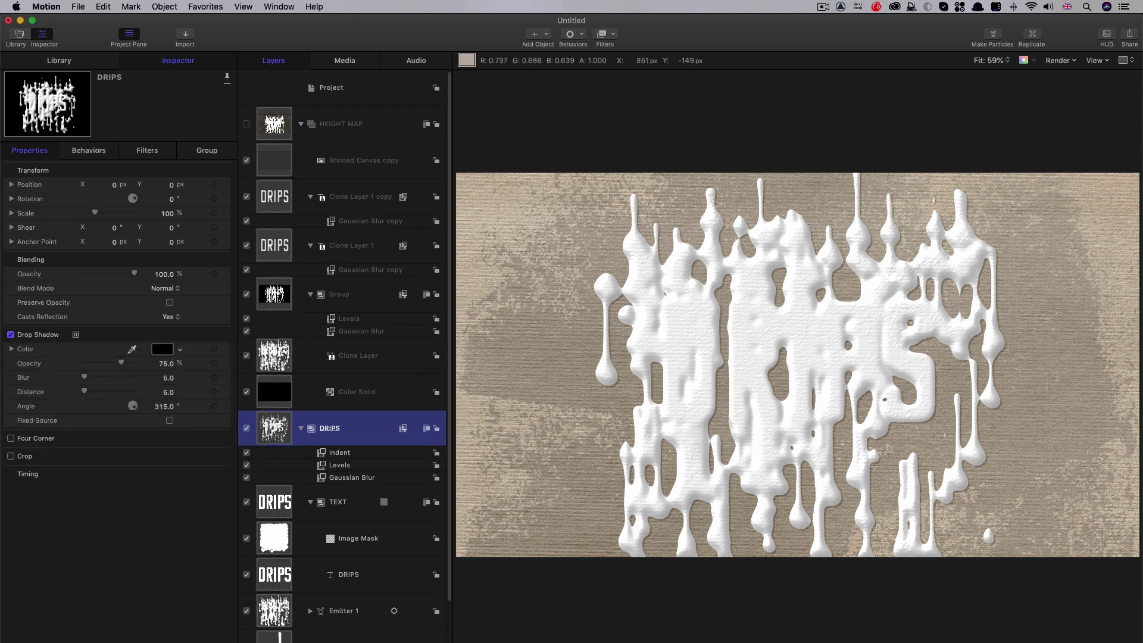
left_click(169, 378)
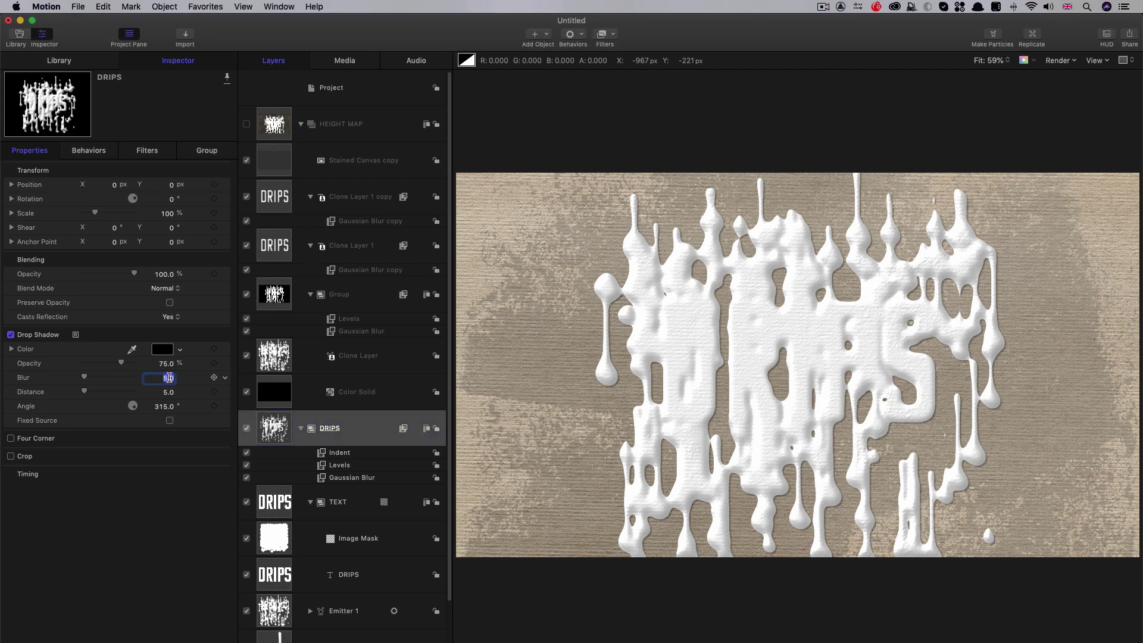
key("Tab")
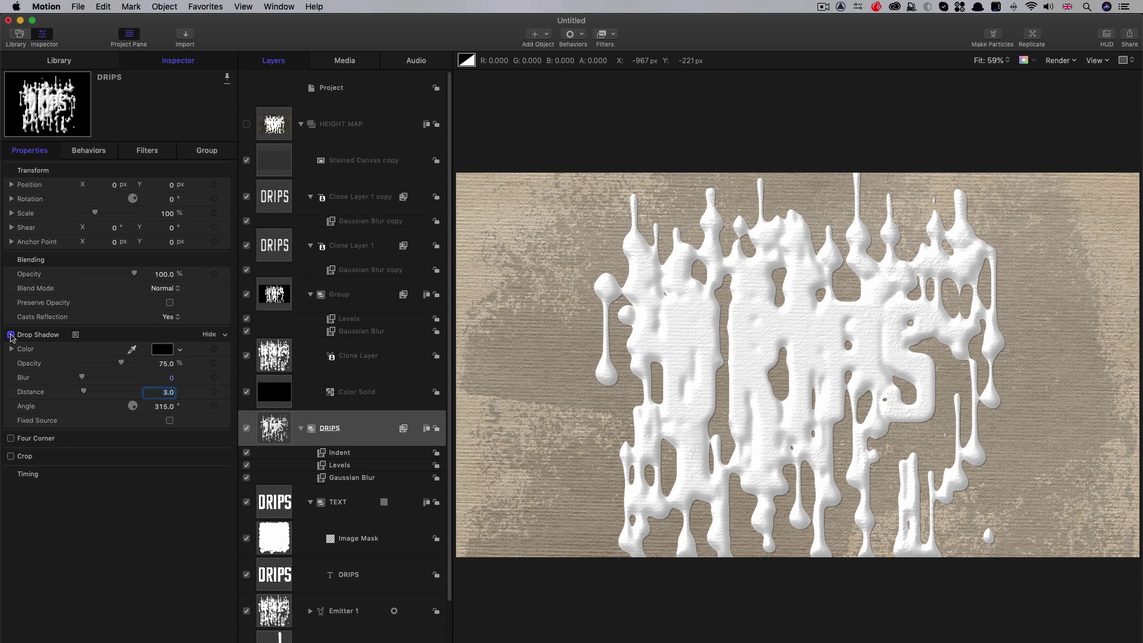
key("Return")
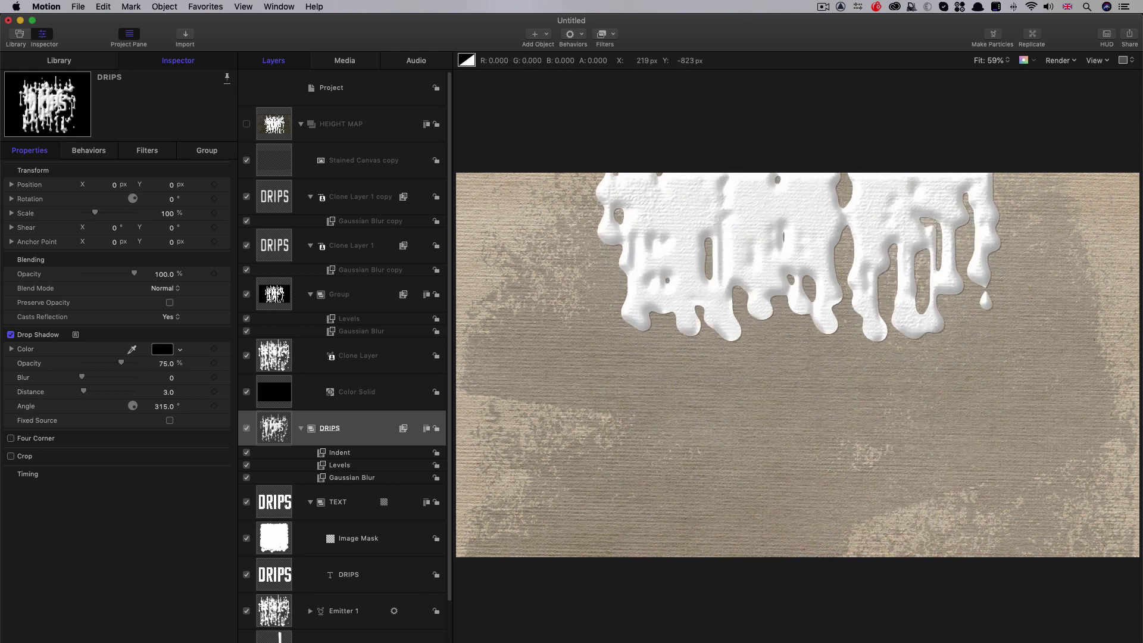
left_click(10, 335)
left_click(11, 335)
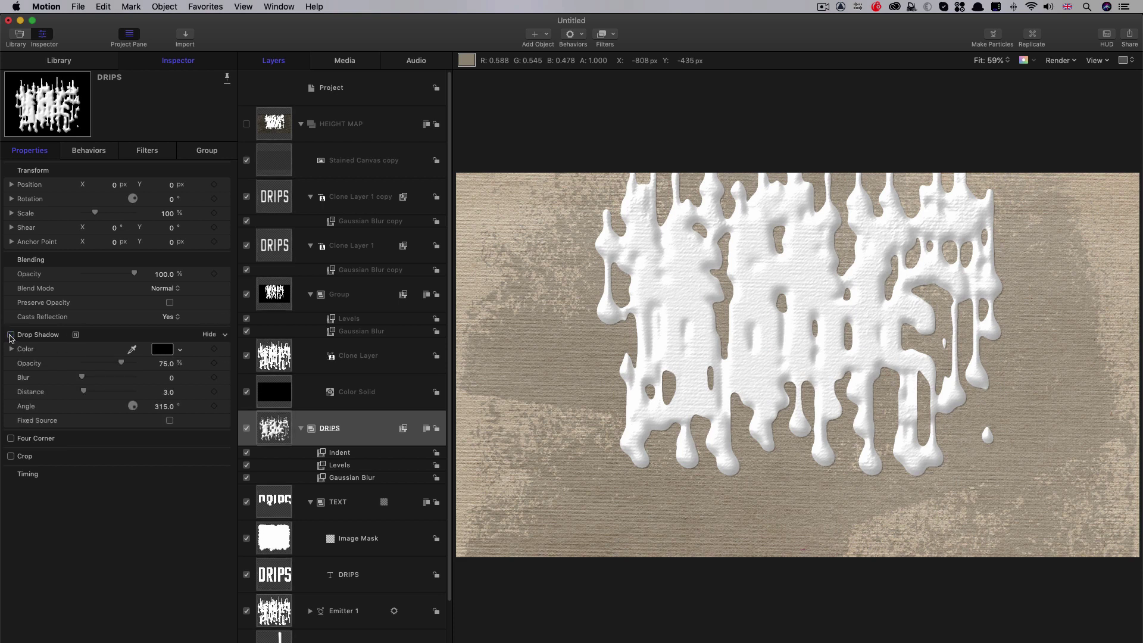
left_click(11, 335)
left_click(11, 335)
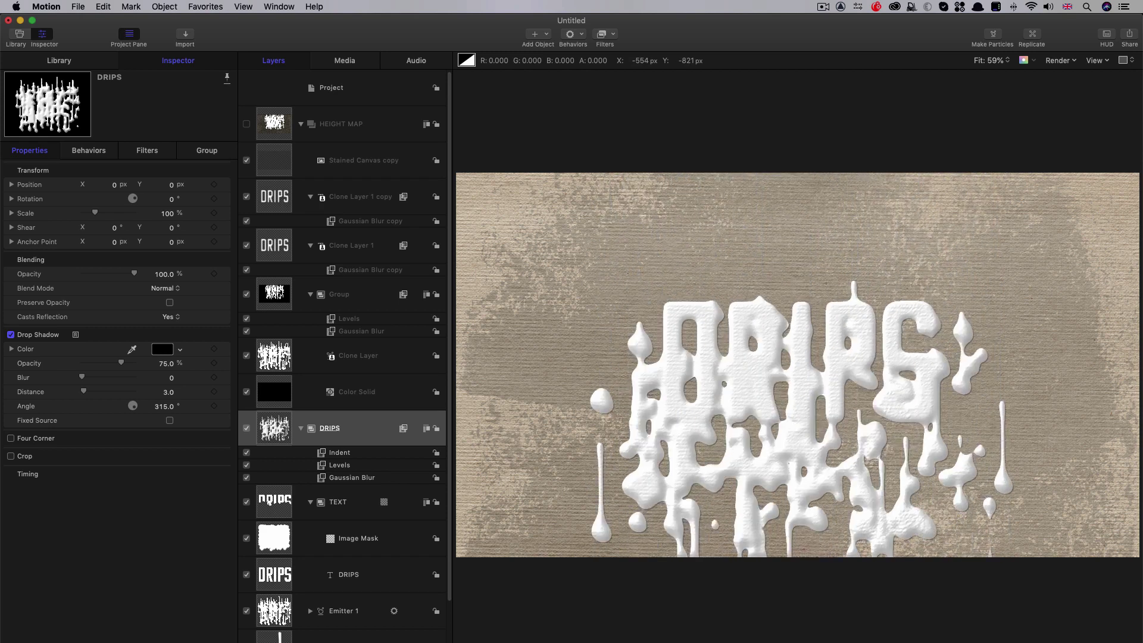
Make a clone layer of the DRIPS text and move it into the BG group above the Stained Canvas.
scroll(342, 357, "down", 3)
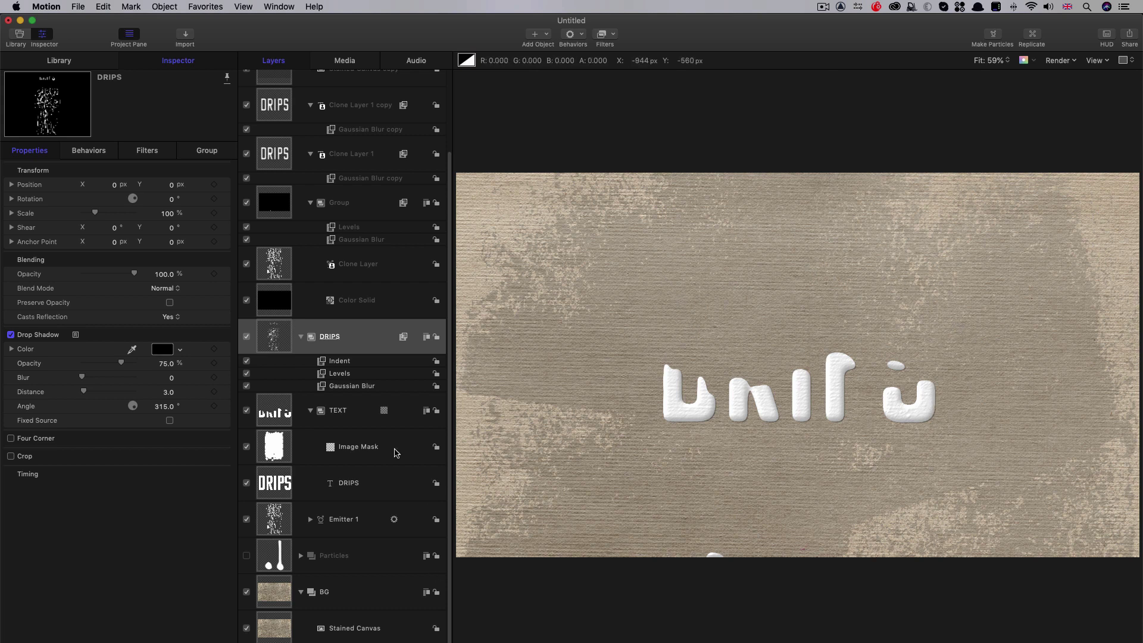
left_click(274, 337)
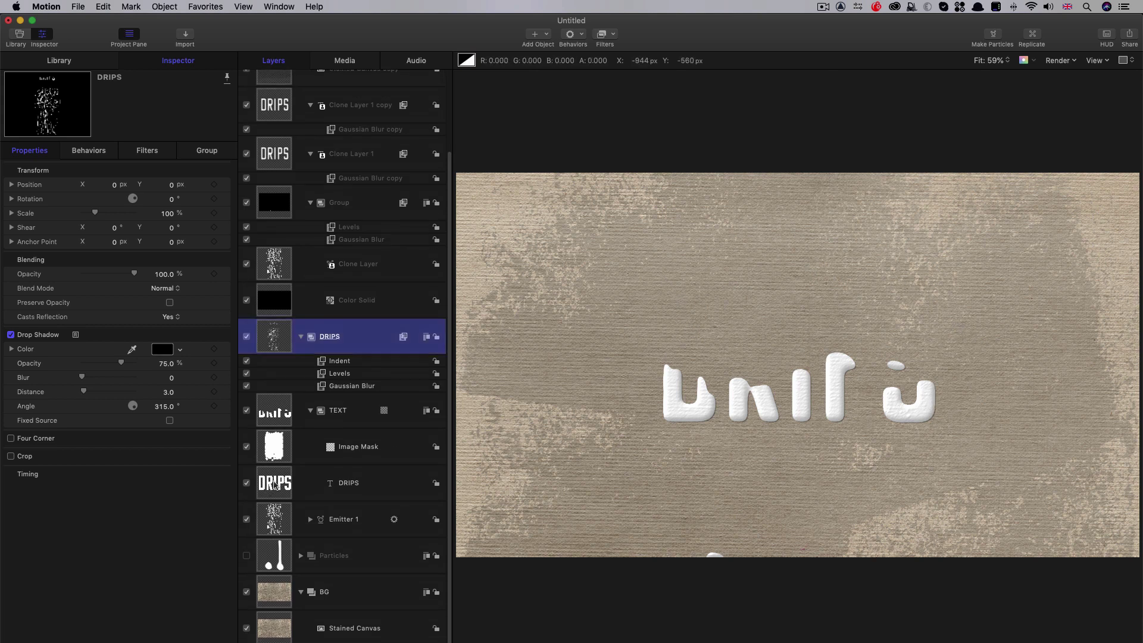
left_click(274, 485)
right_click(275, 484)
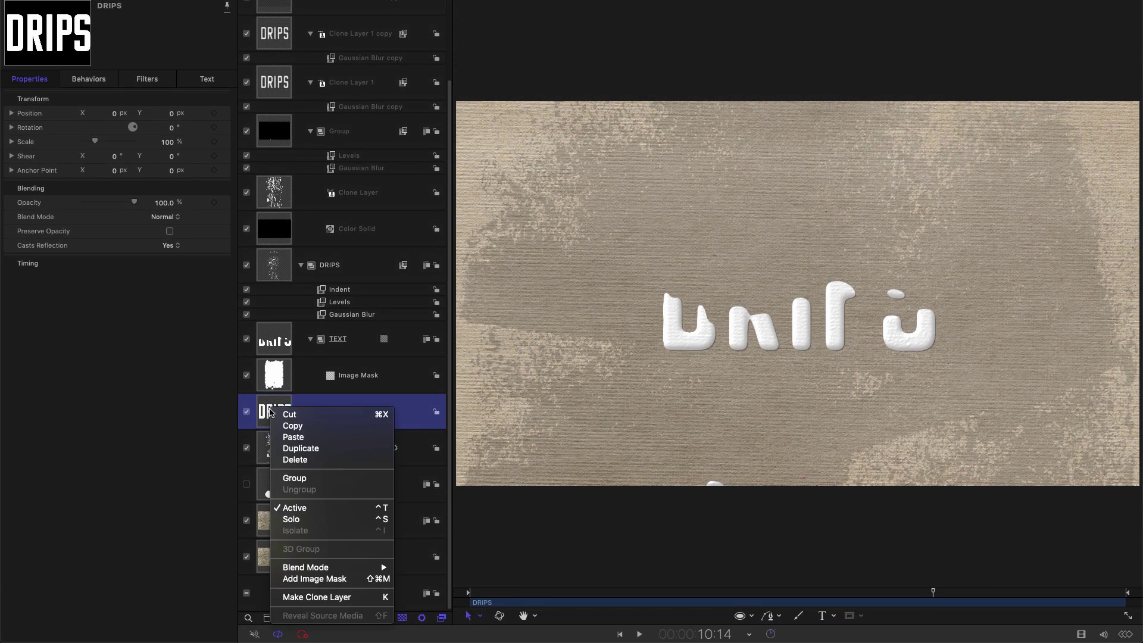
left_click(311, 597)
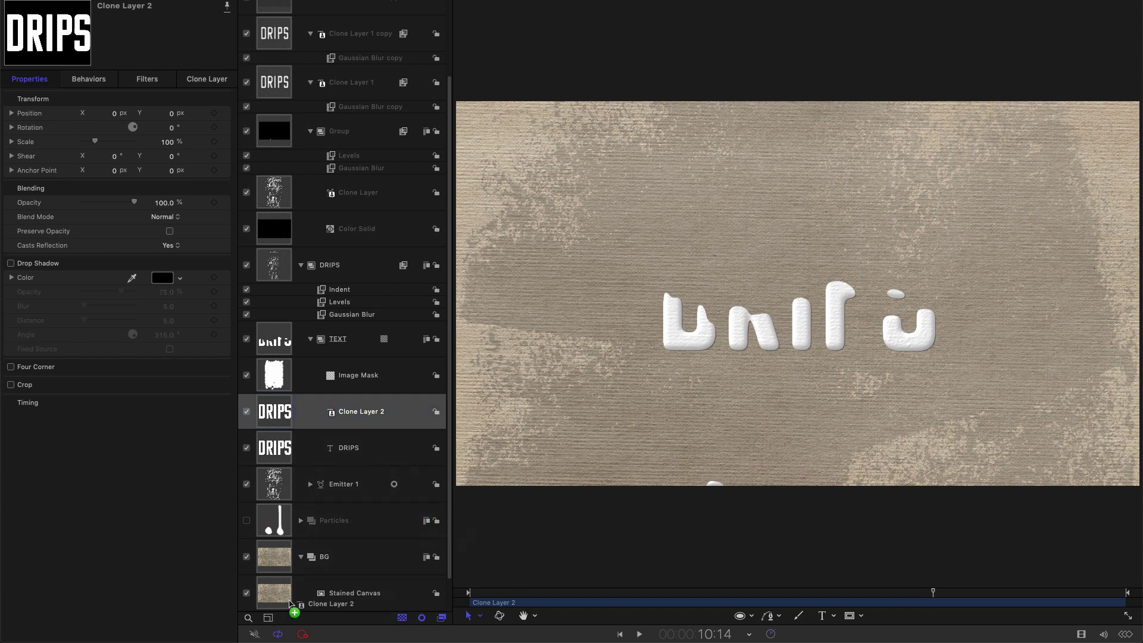
left_click_drag(267, 576, 268, 575)
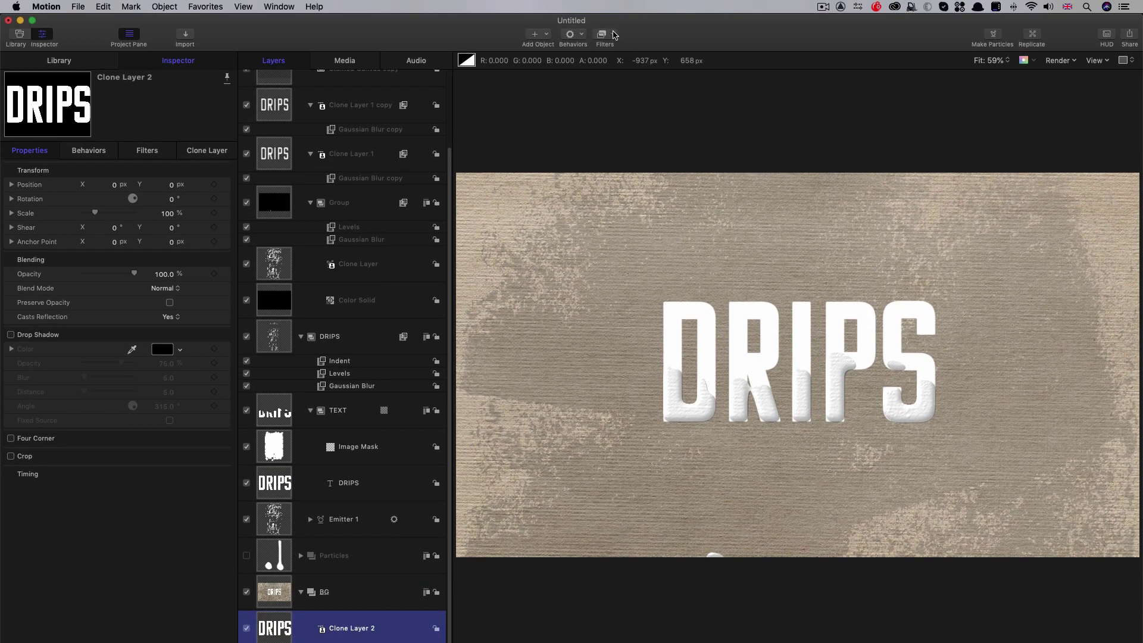
Apply a Levels color filter to the cloned text layer in the BG group.
left_click(614, 34)
mouse_move(615, 77)
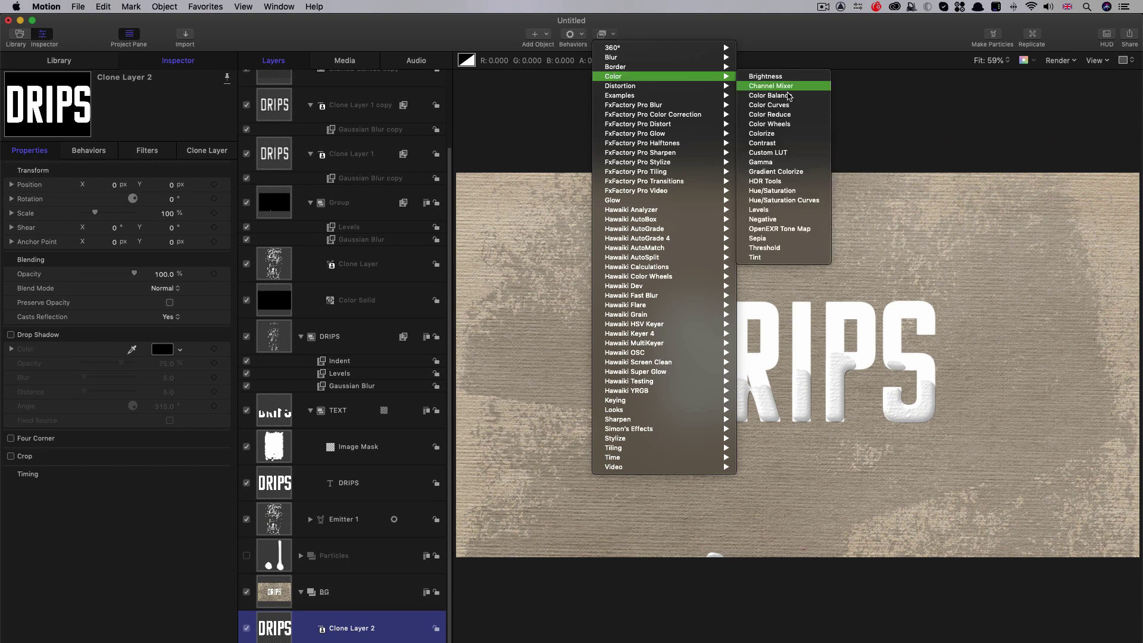
left_click(774, 210)
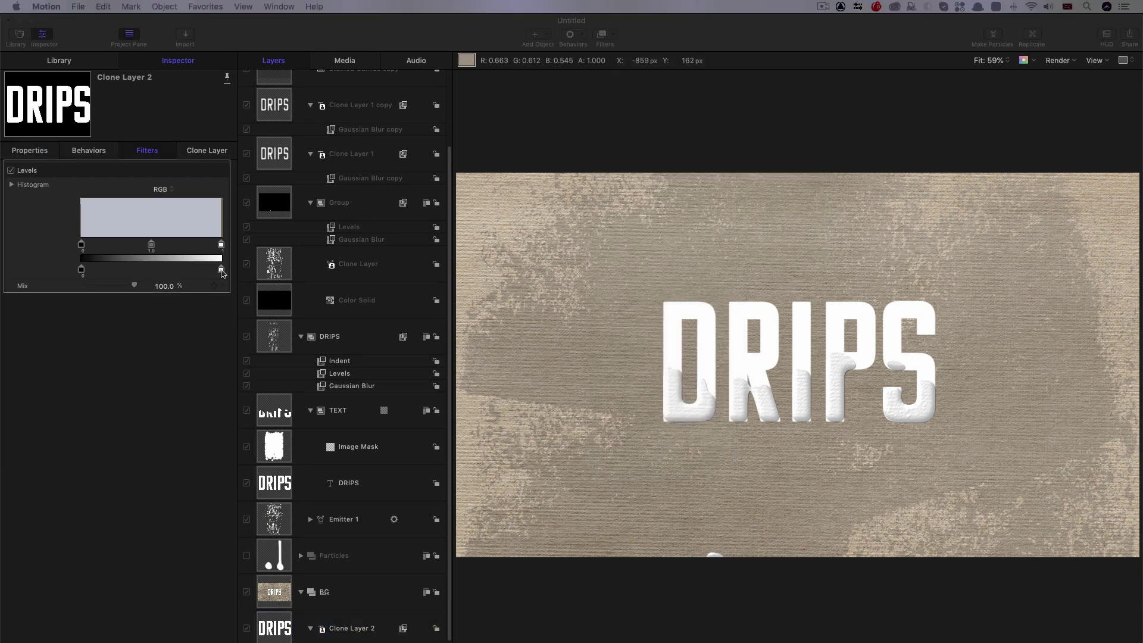
Darken the cloned text in the BG group to a Levels output white of about 0.38 and blend it with Multiply.
left_click_drag(221, 272, 137, 277)
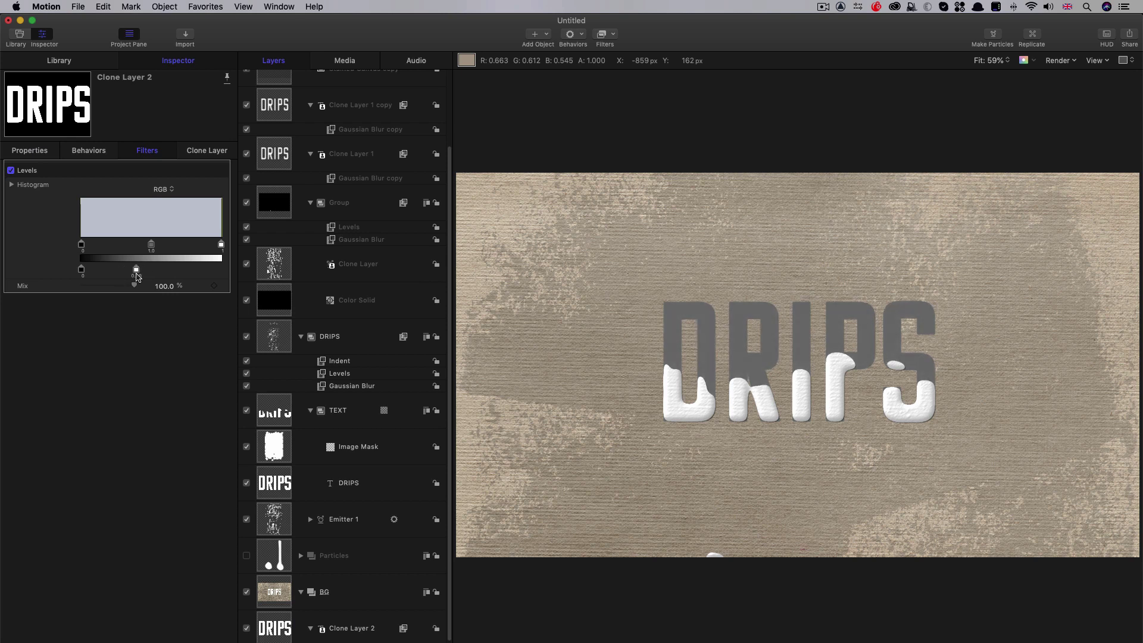
key("F1")
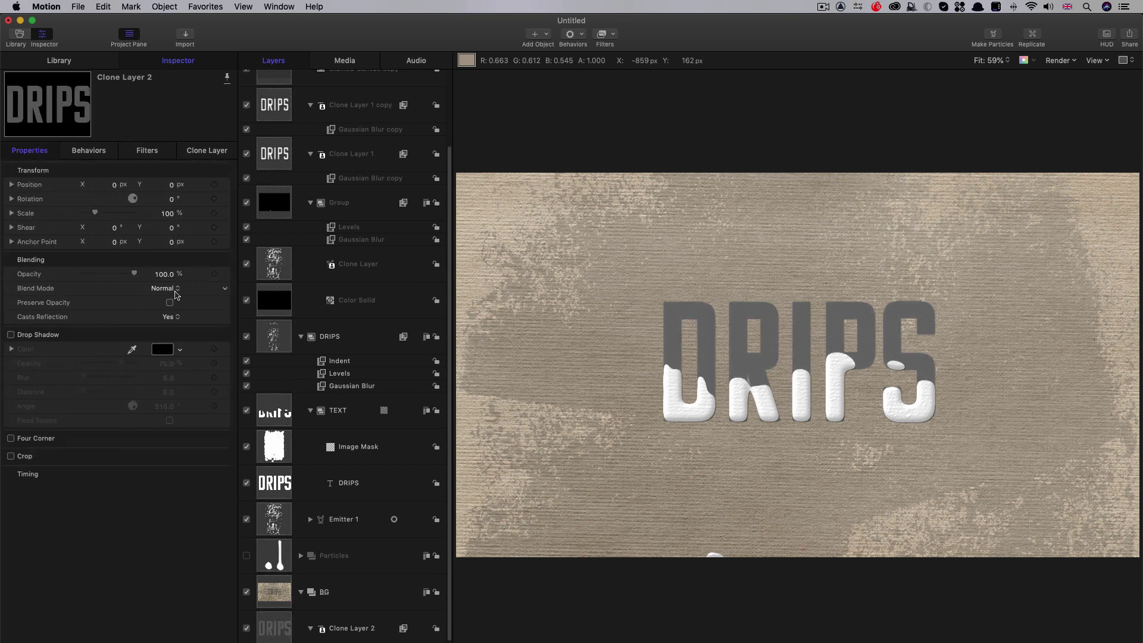
left_click(163, 288)
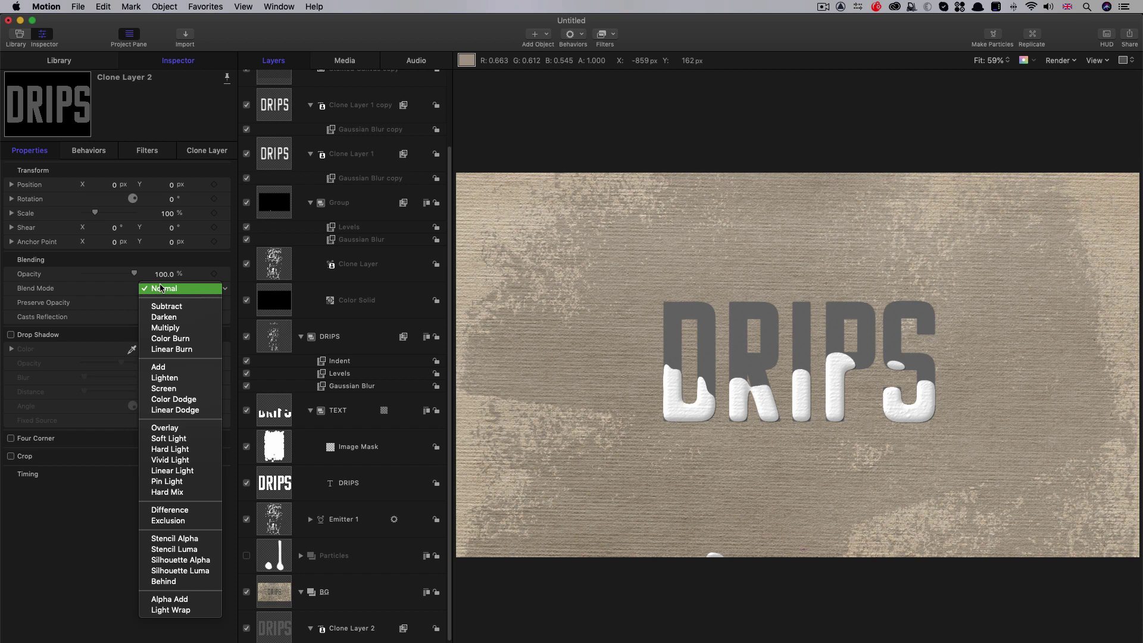
left_click(162, 327)
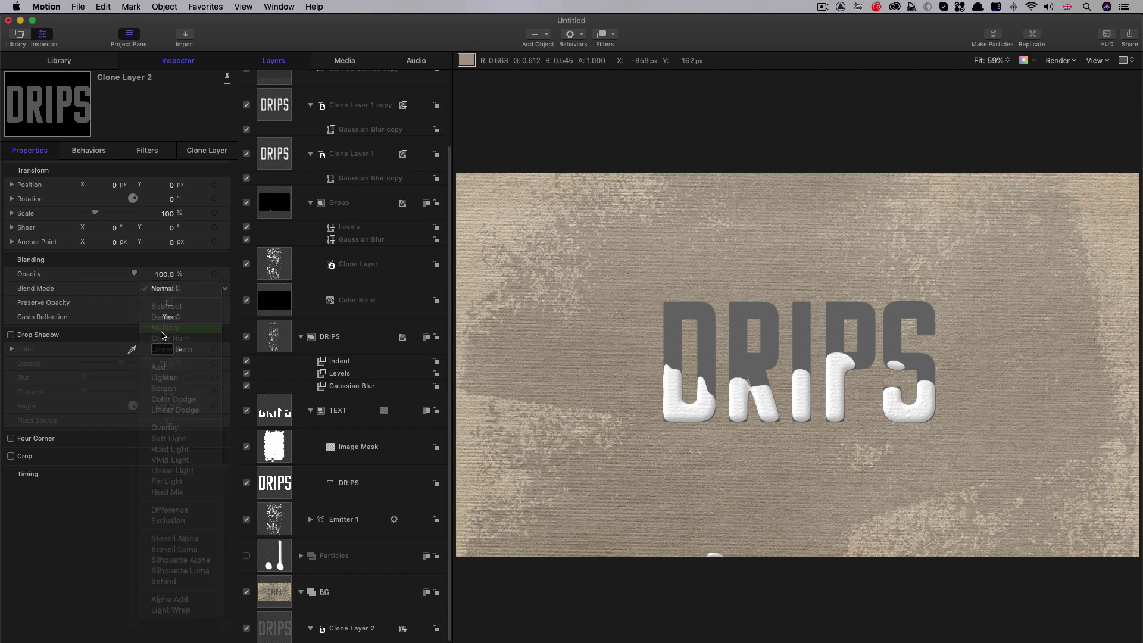
Roughen the cloned BG text with a Crystallize filter at Size 8 and Speed 0, and lower the layer's opacity to 62.54%.
left_click(605, 34)
mouse_move(657, 443)
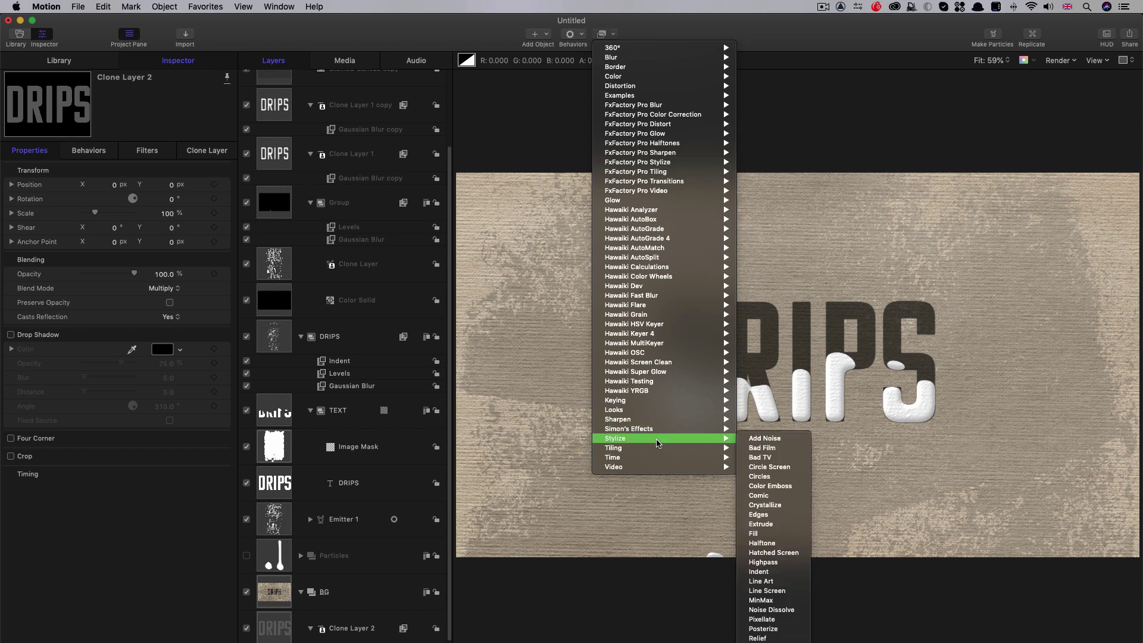
left_click(765, 505)
left_click_drag(95, 198, 23, 202)
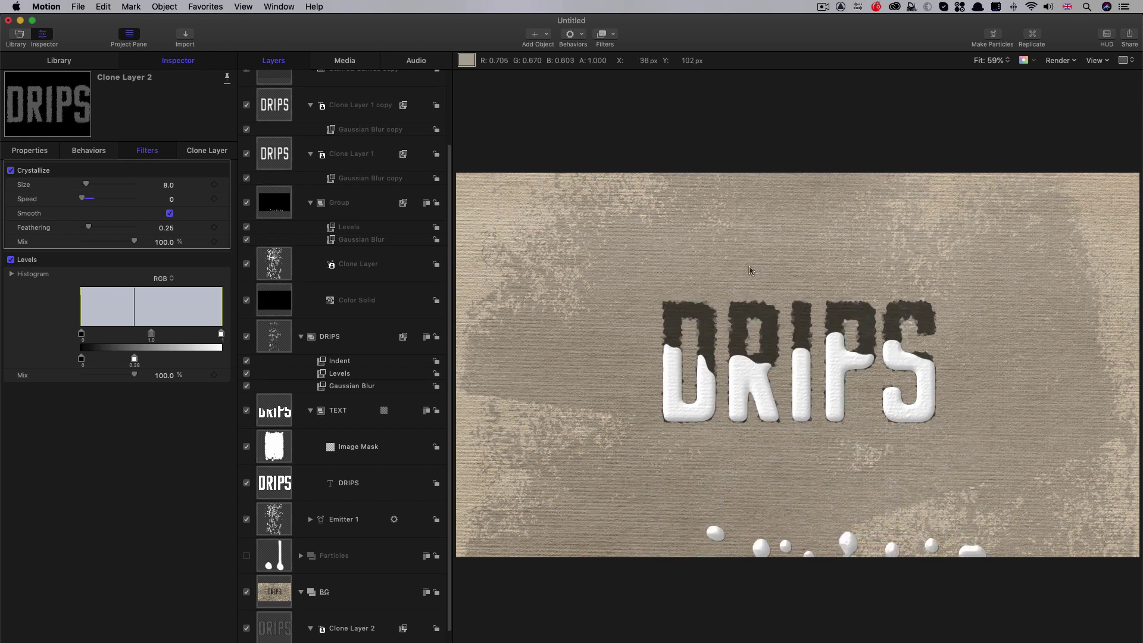
left_click(29, 152)
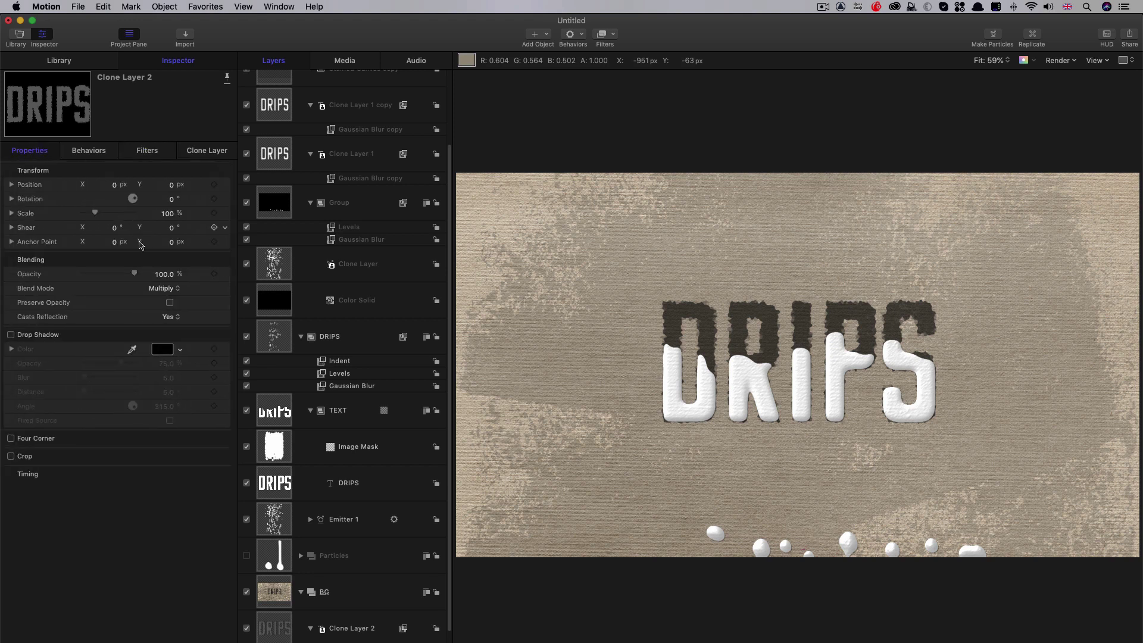
left_click_drag(134, 273, 121, 274)
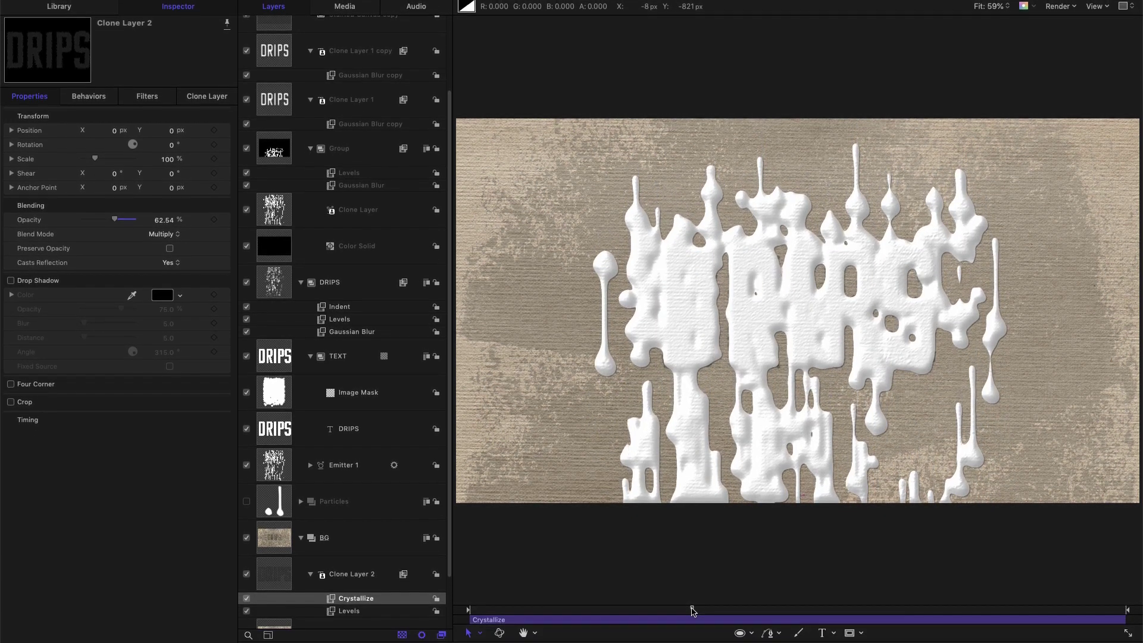
Keyframe Clone Layer 2's opacity to 0% at 5:00 and raise it again at 8:00, and scrub back to review the fade.
left_click_drag(690, 594, 687, 594)
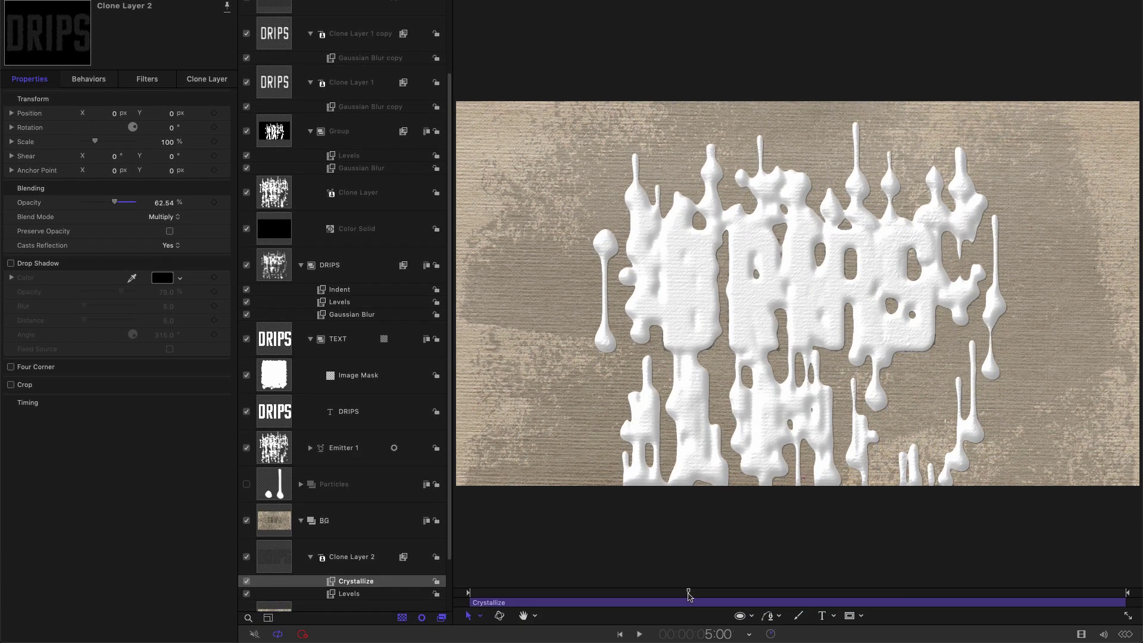
left_click(215, 203)
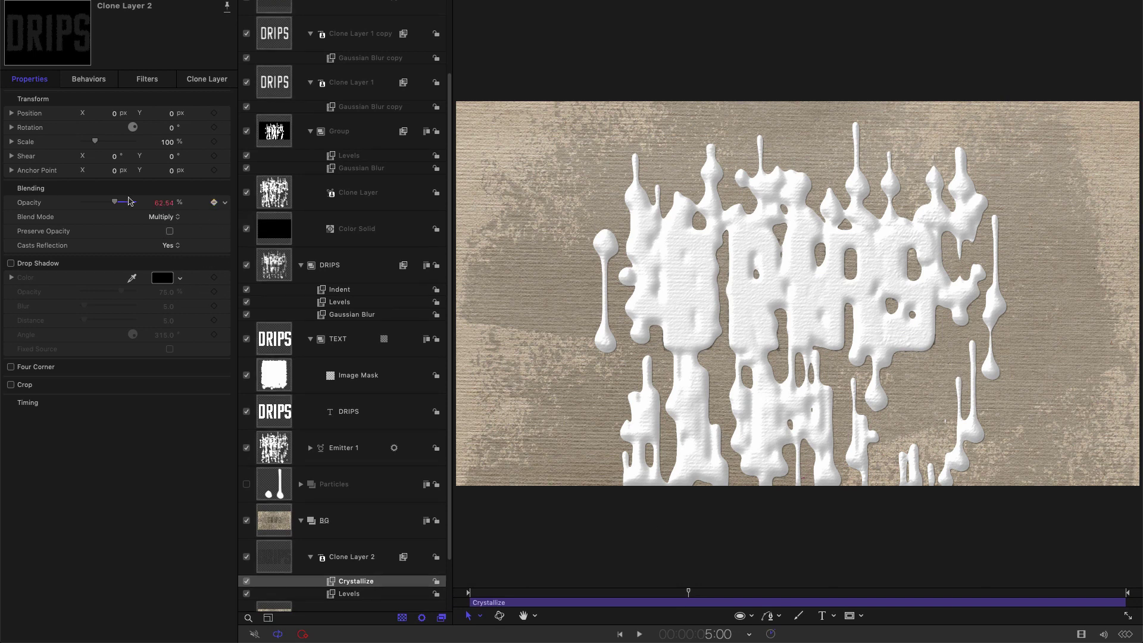
left_click_drag(115, 203, 43, 204)
left_click_drag(772, 596, 819, 604)
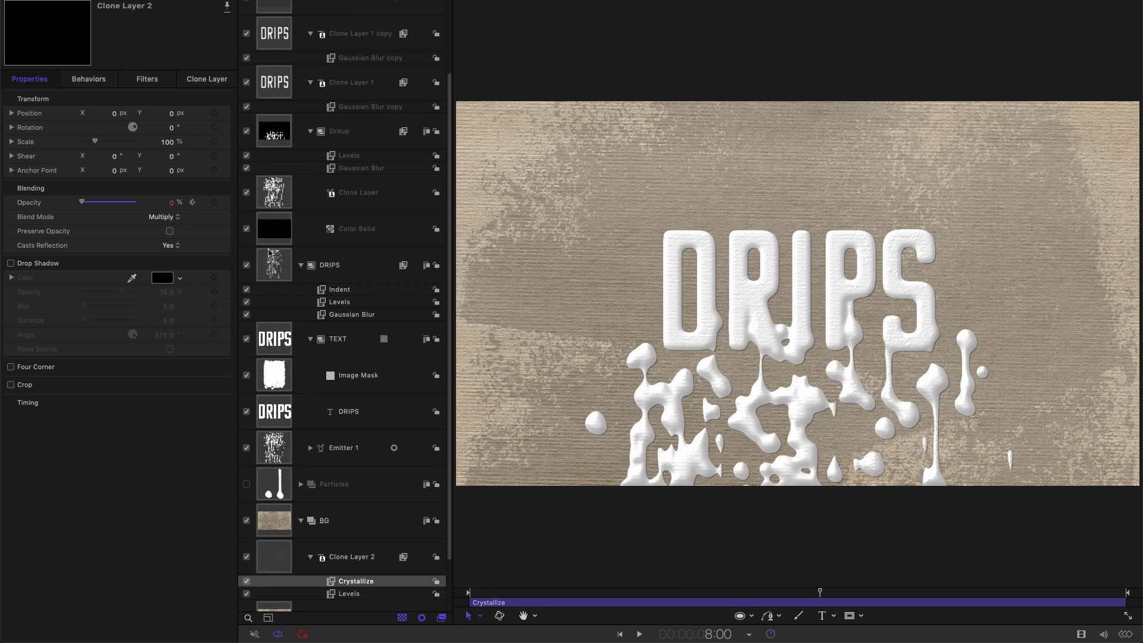
left_click(171, 203)
type("6")
key("Return")
left_click_drag(820, 602, 518, 601)
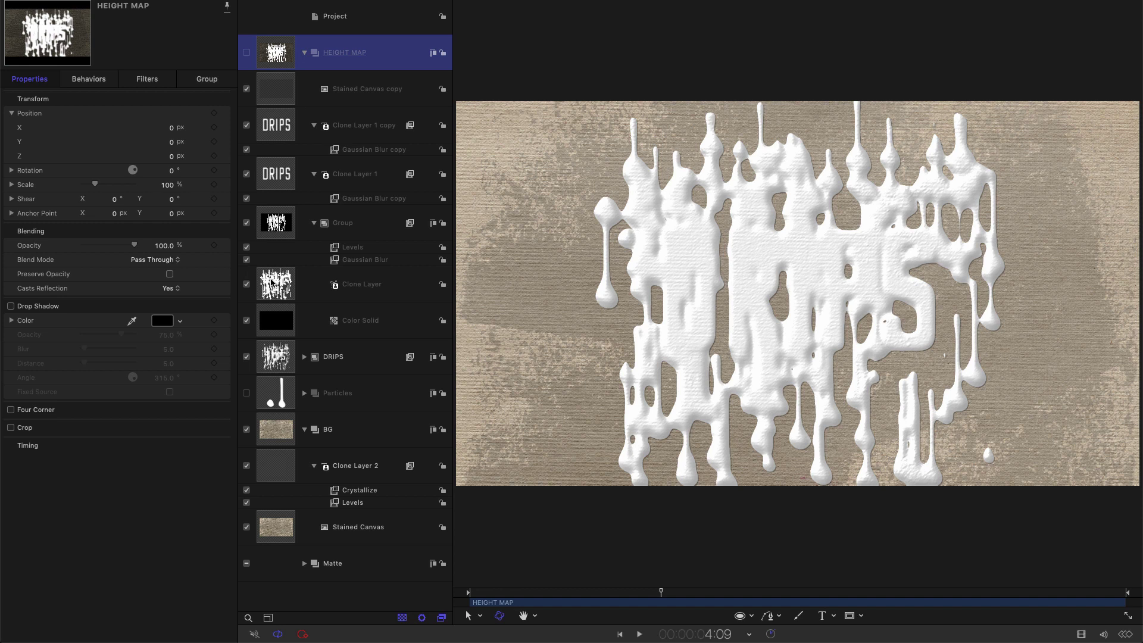
Lower the opacity of the Clone Layer inside the HEIGHT MAP's Group to 86.99% and scrub to check the drips.
left_click(275, 284)
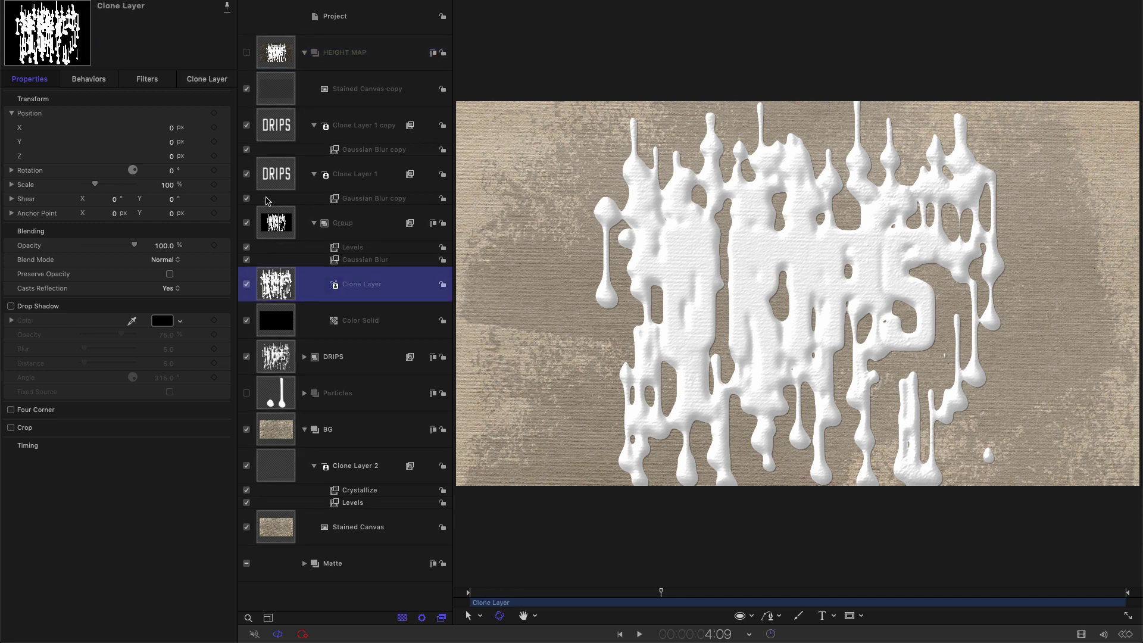
left_click(165, 248)
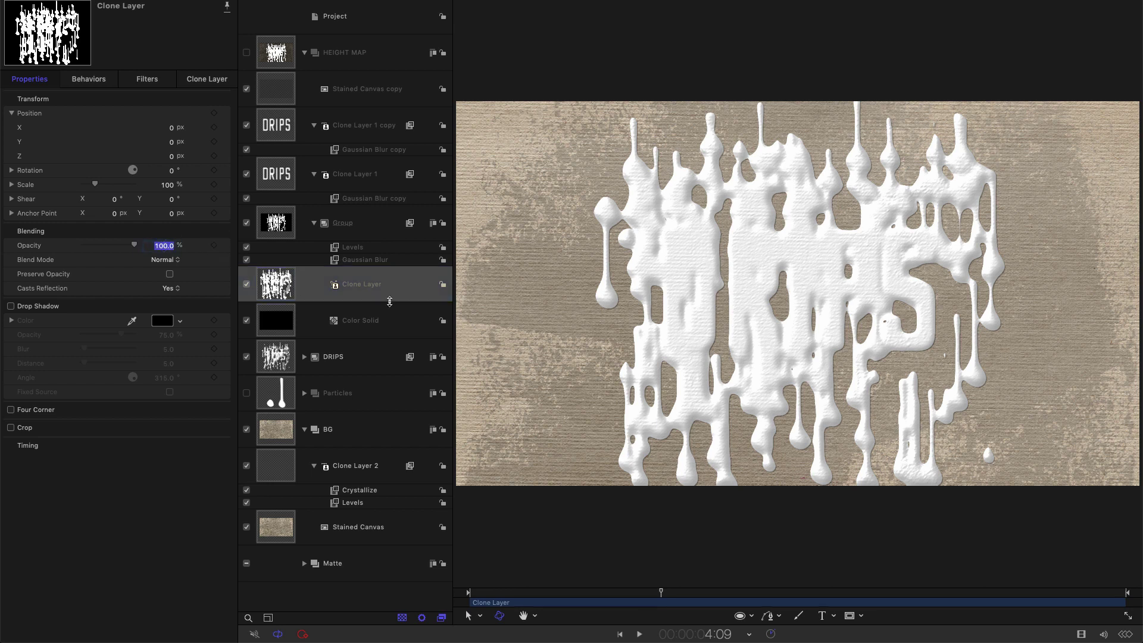
type("85")
key("Return")
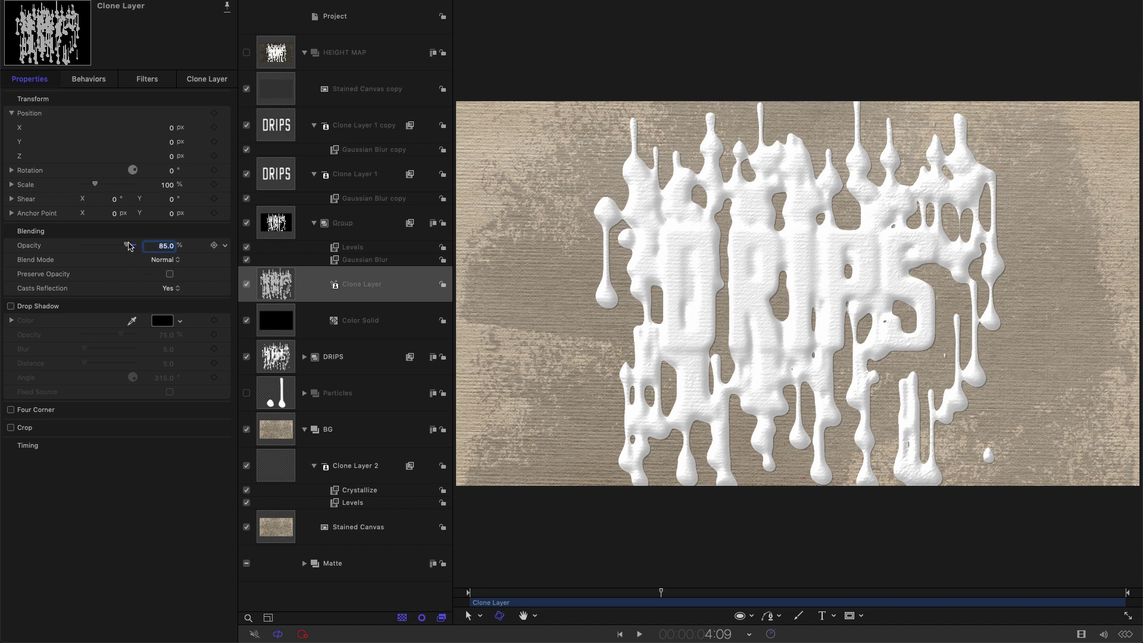
mouse_move(126, 244)
left_mouse_down()
mouse_move(144, 247)
mouse_move(126, 248)
left_mouse_up()
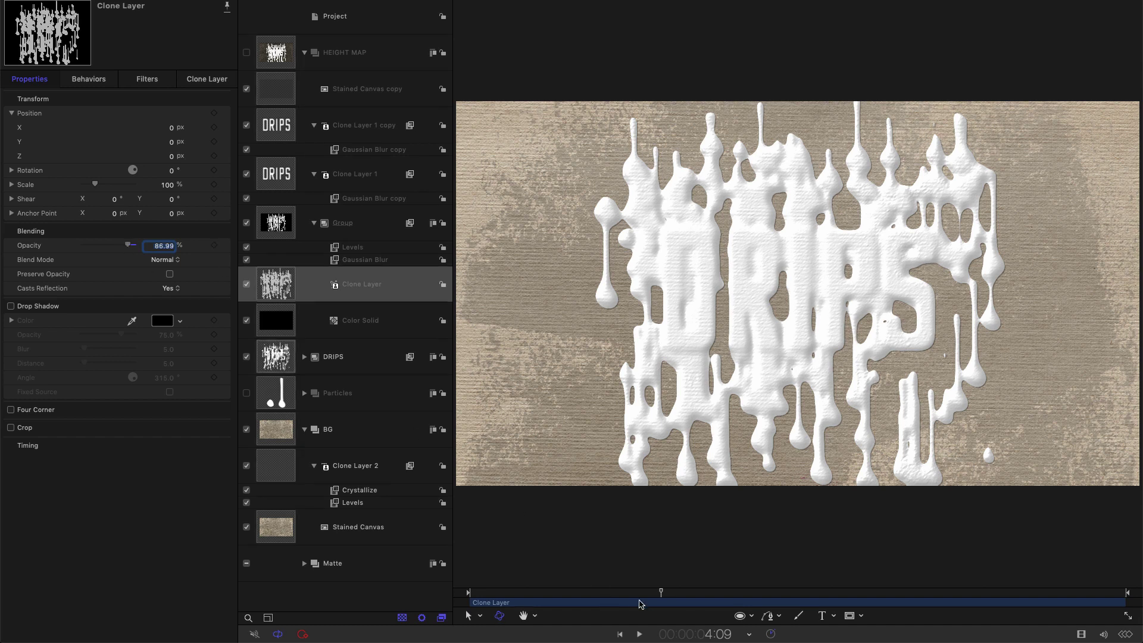
left_click_drag(661, 592, 620, 592)
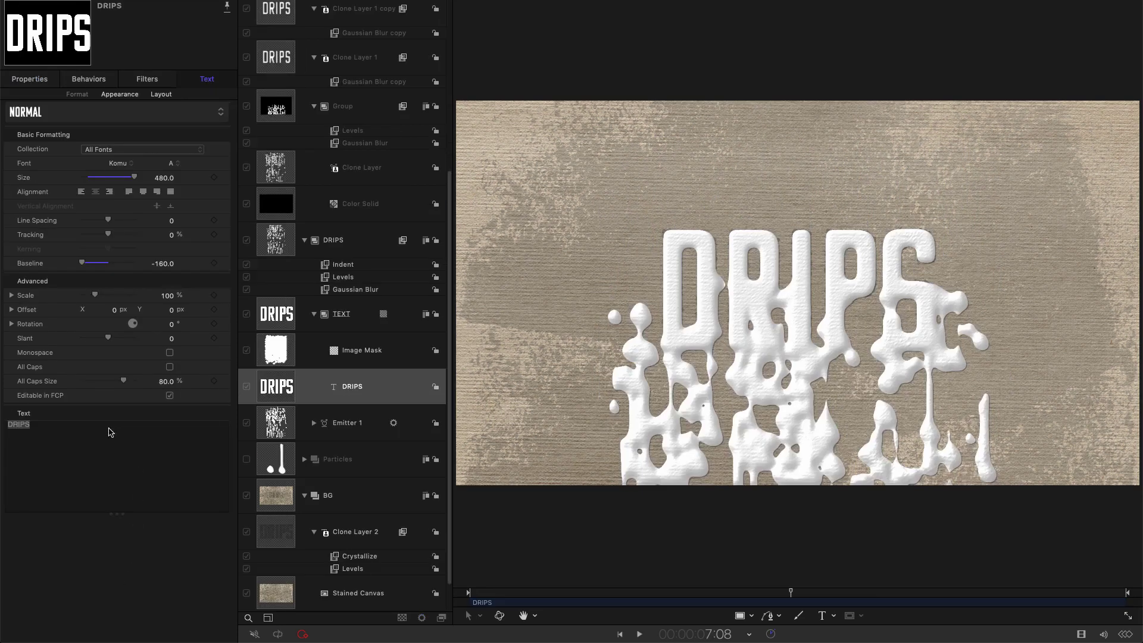
Replace the DRIPS text with PAINTED and check it on the timeline.
left_click(110, 431)
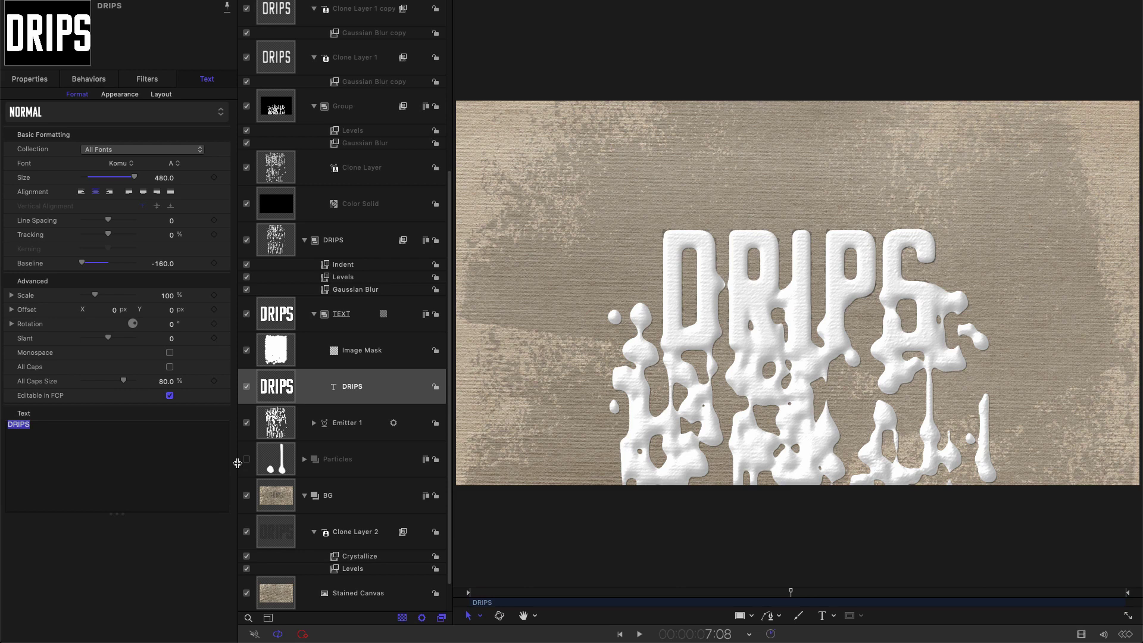
type("PAINTED")
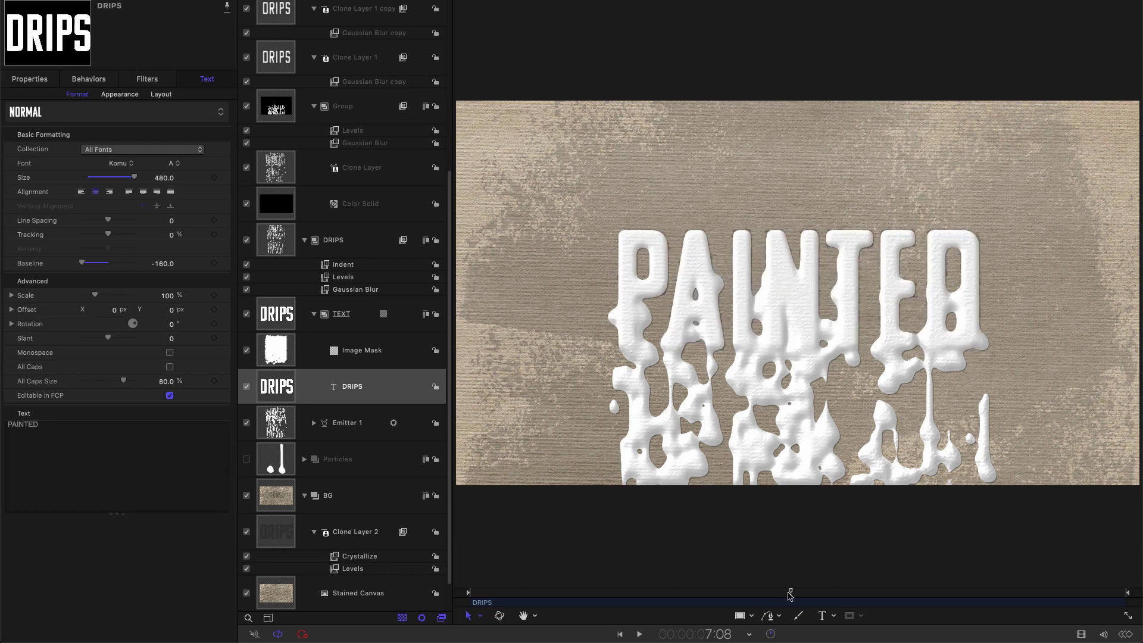
mouse_move(788, 593)
left_mouse_down()
mouse_move(724, 592)
mouse_move(841, 592)
mouse_move(820, 598)
left_mouse_up()
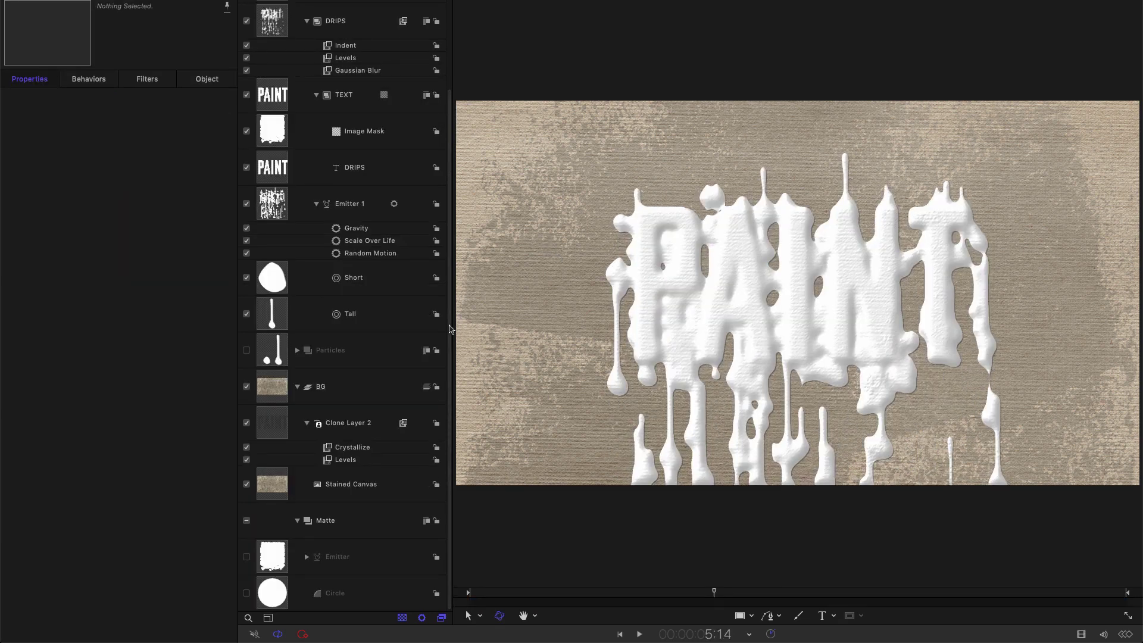
Set the Y position of the Clone Layer inside the HEIGHT MAP's Group to -10 px.
left_click_drag(452, 324, 453, 116)
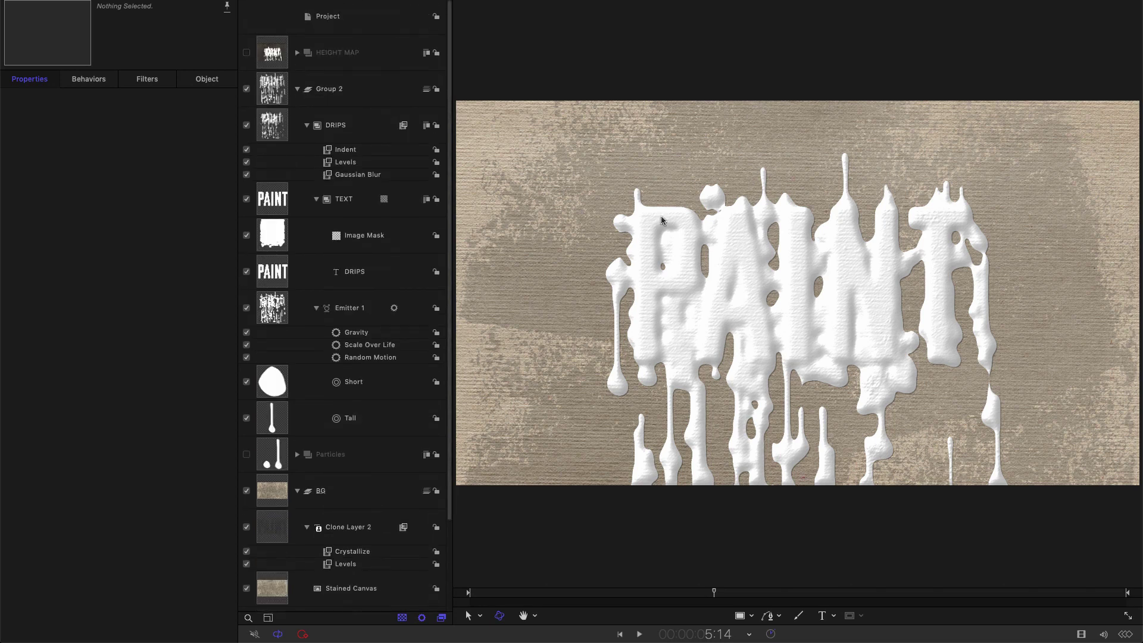
left_click(297, 53)
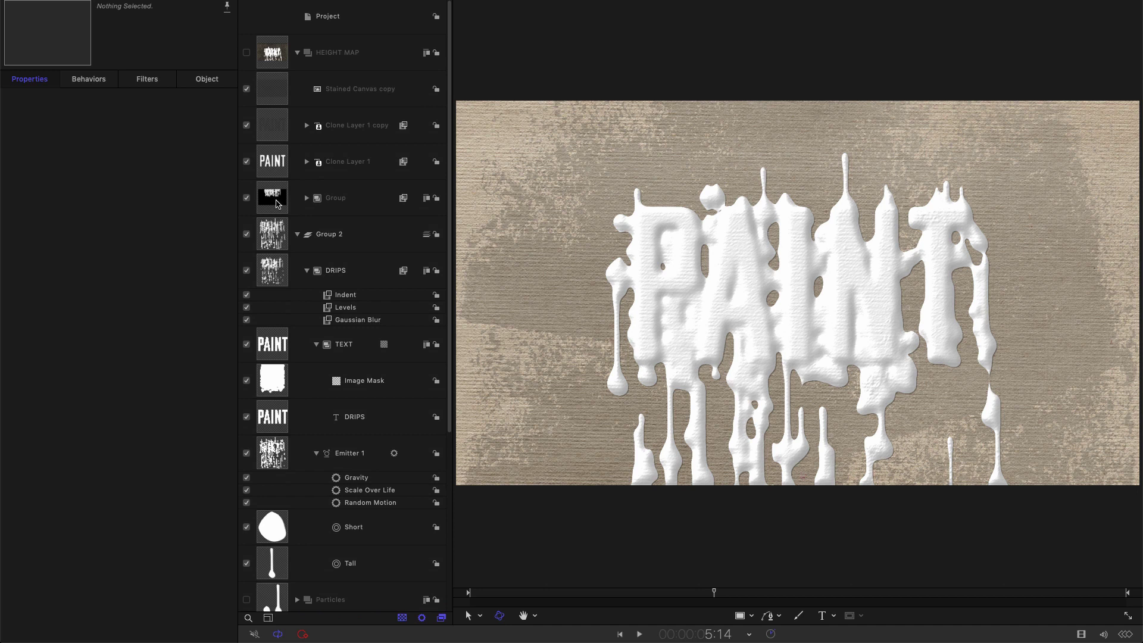
left_click(307, 198)
left_click(271, 258)
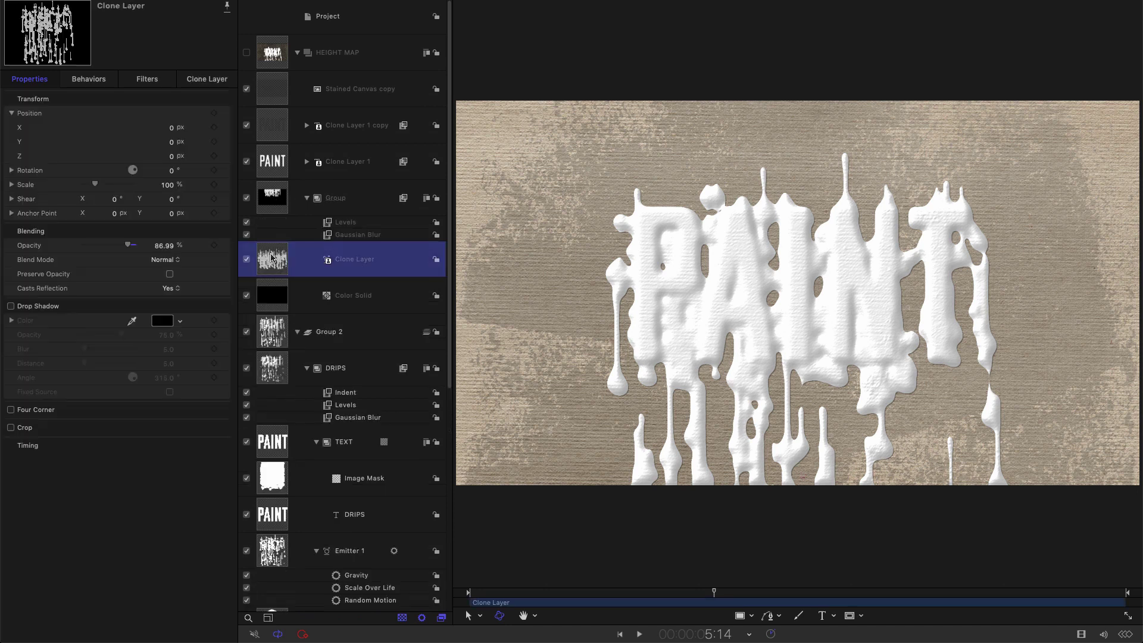
left_click(172, 144)
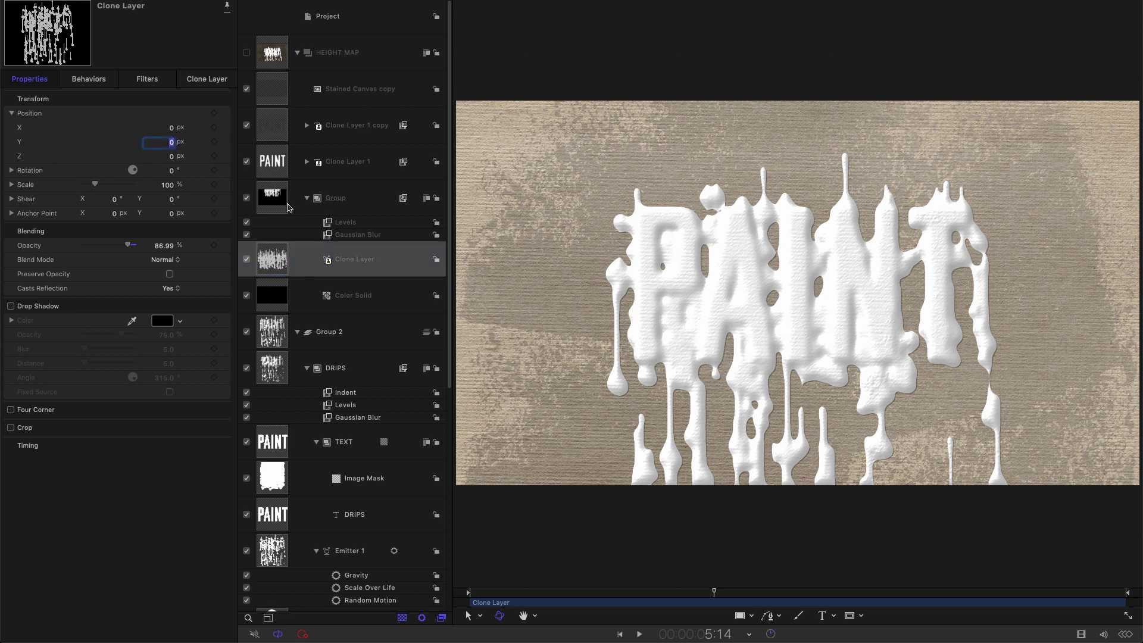
type("-10")
key("Return")
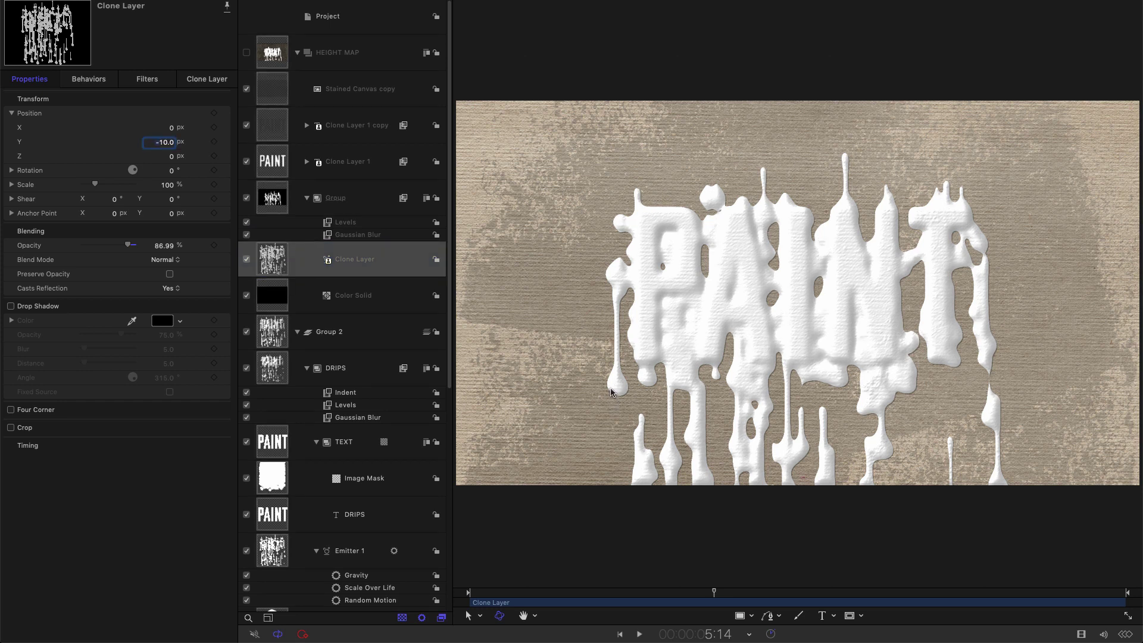
Compare the paint shading with the Clone Layer's Y position at 0 px and back at -10 px.
left_click(163, 141)
type("0")
key("Return")
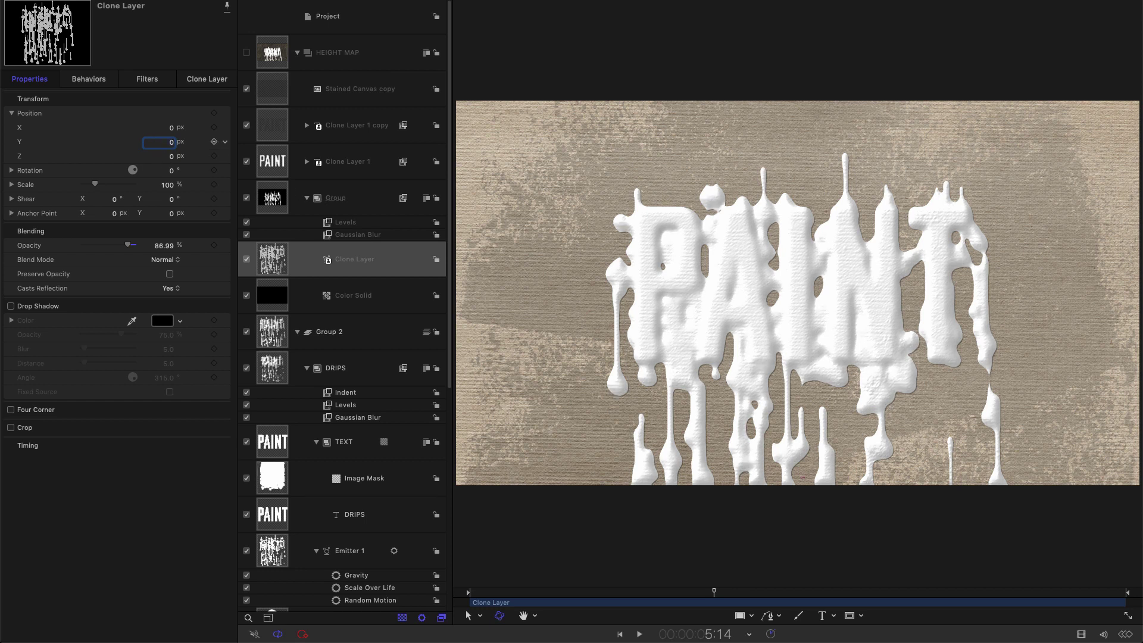
left_click(163, 142)
type("-10")
key("Return")
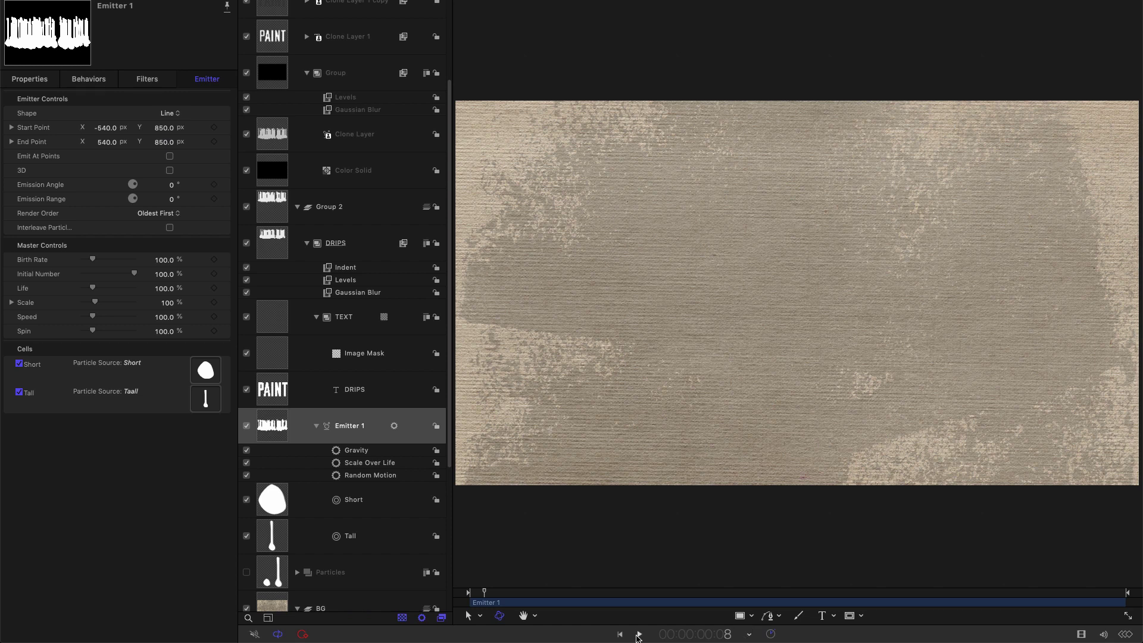
Play back the PAINT animation, inspect the falling drips around 2:07, and set the Tall particle cell's Speed Randomness to 275.
left_click(639, 634)
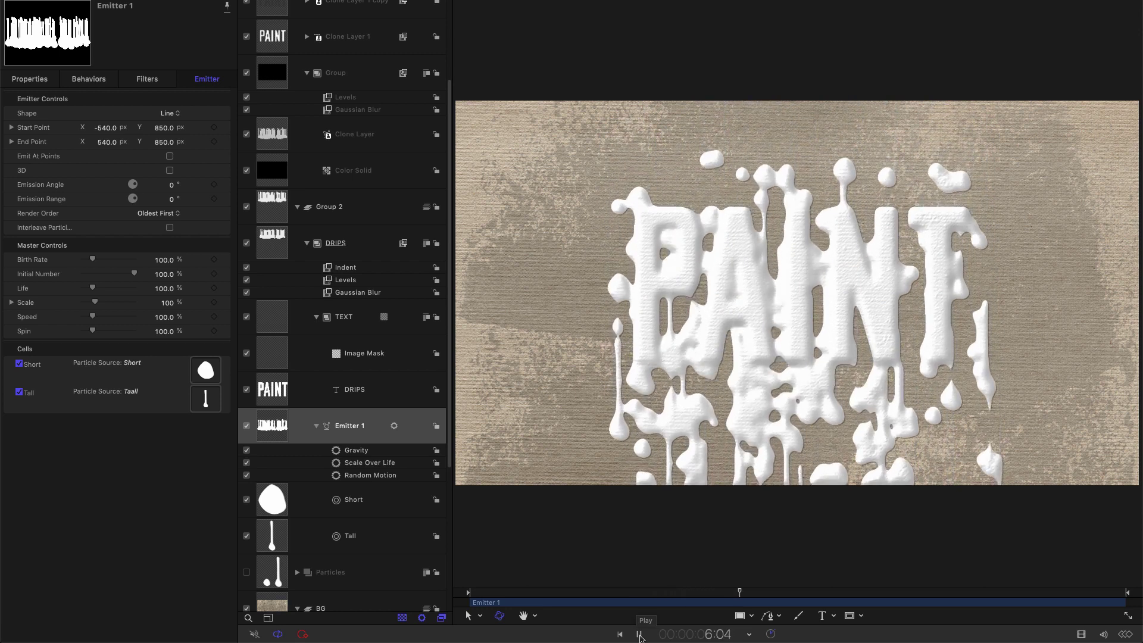
left_click(640, 635)
left_click(588, 594)
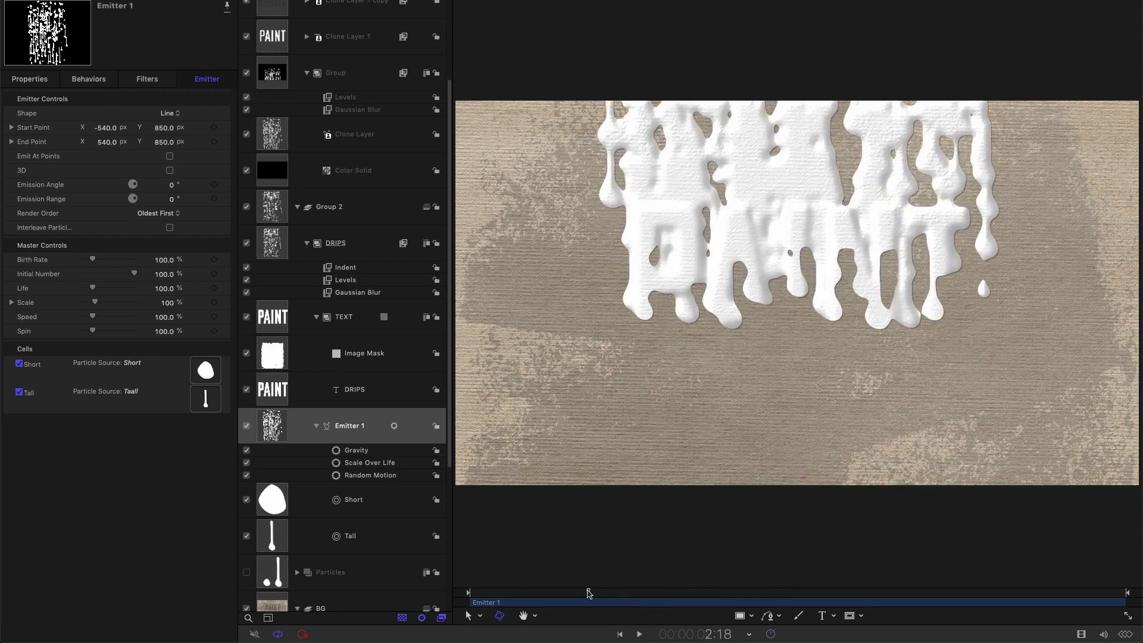
left_click_drag(588, 593, 570, 593)
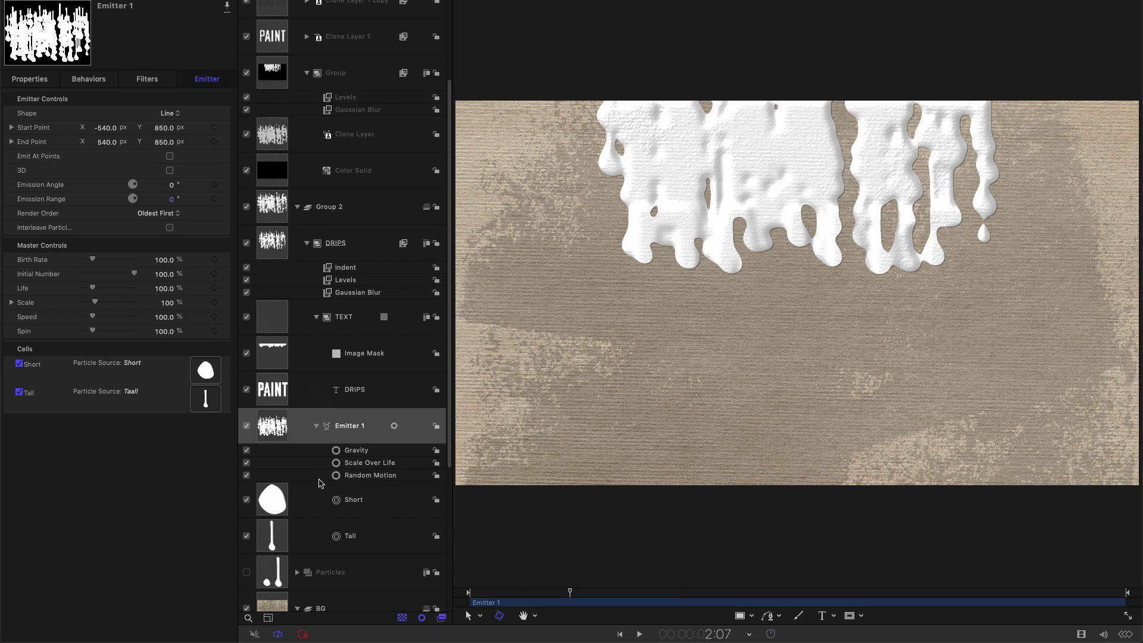
left_click(270, 539)
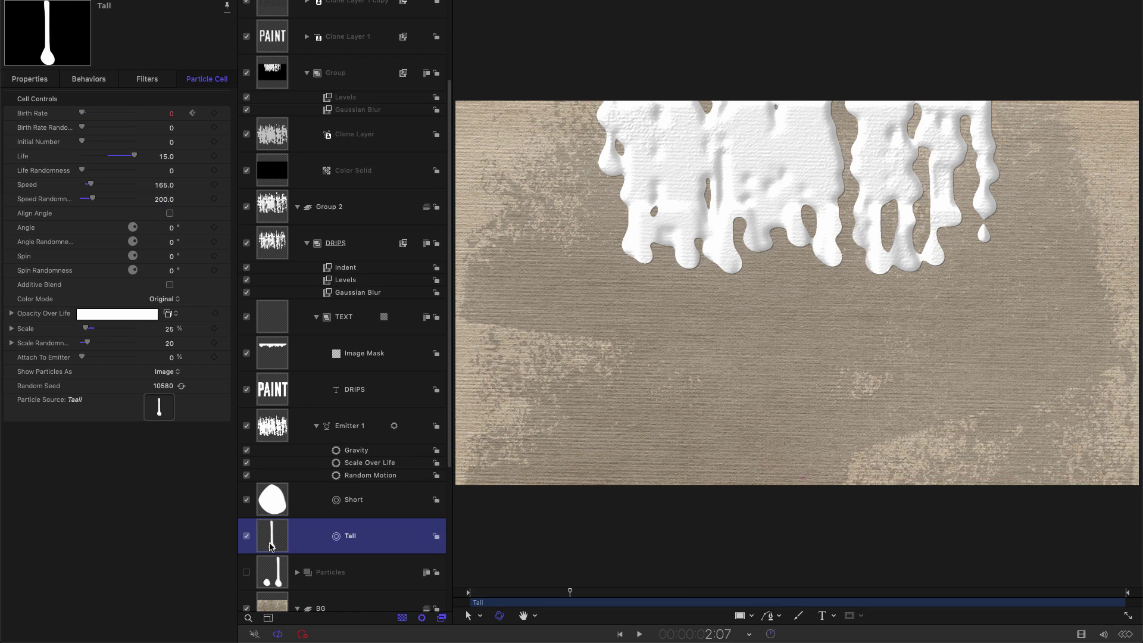
left_click(164, 200)
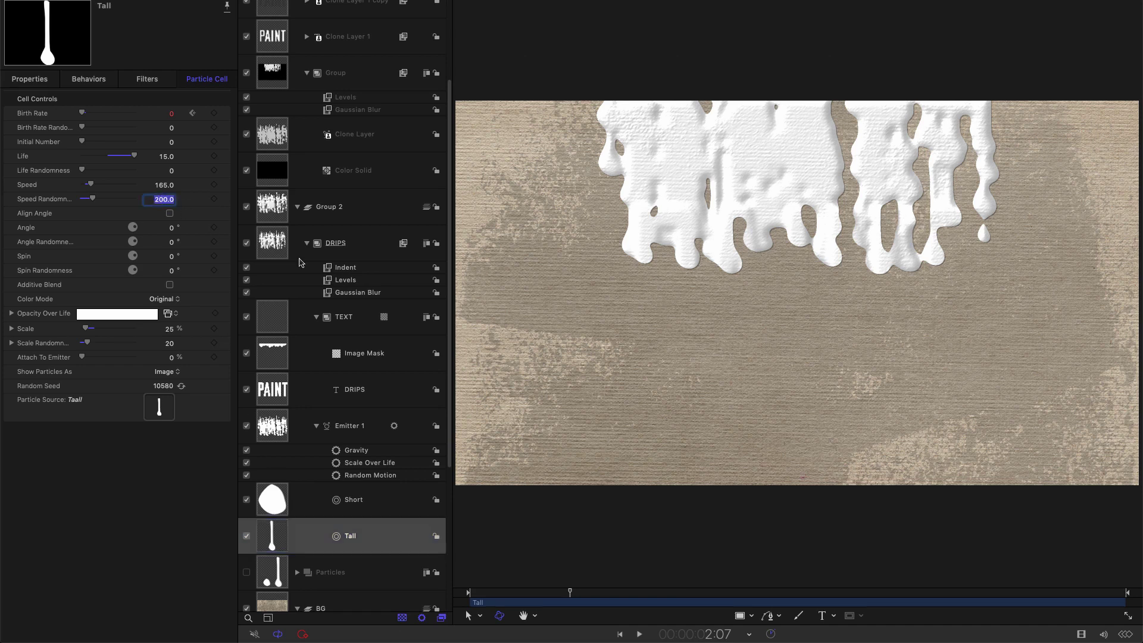
type("275")
key("Return")
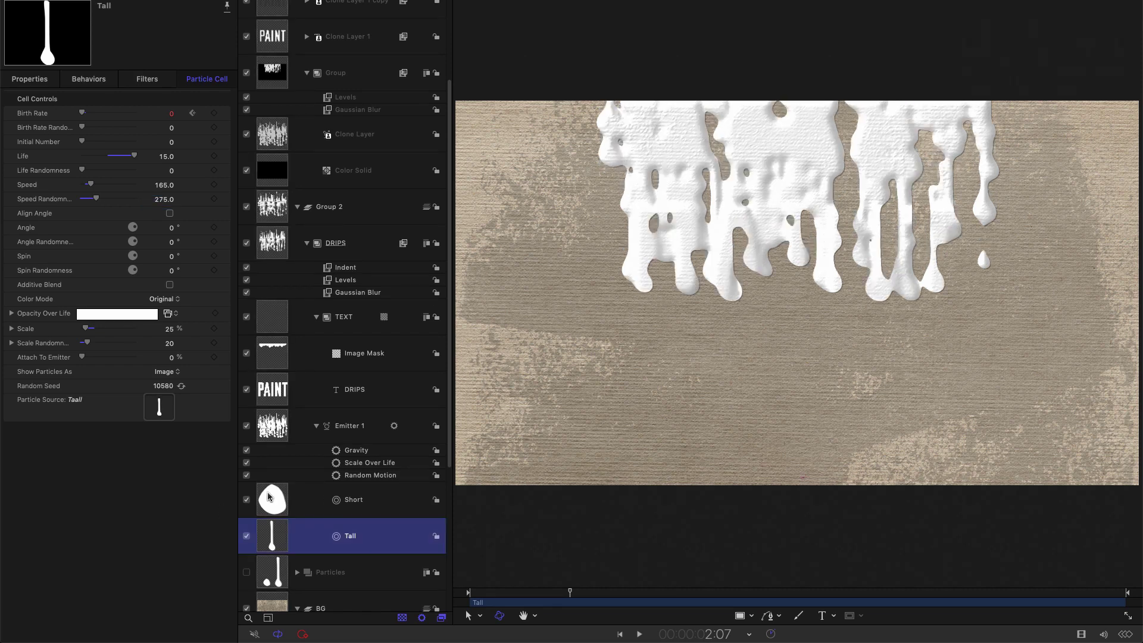
Set the Short particle cell's Speed Randomness to 175 and play back the animation from the start.
left_click(268, 498)
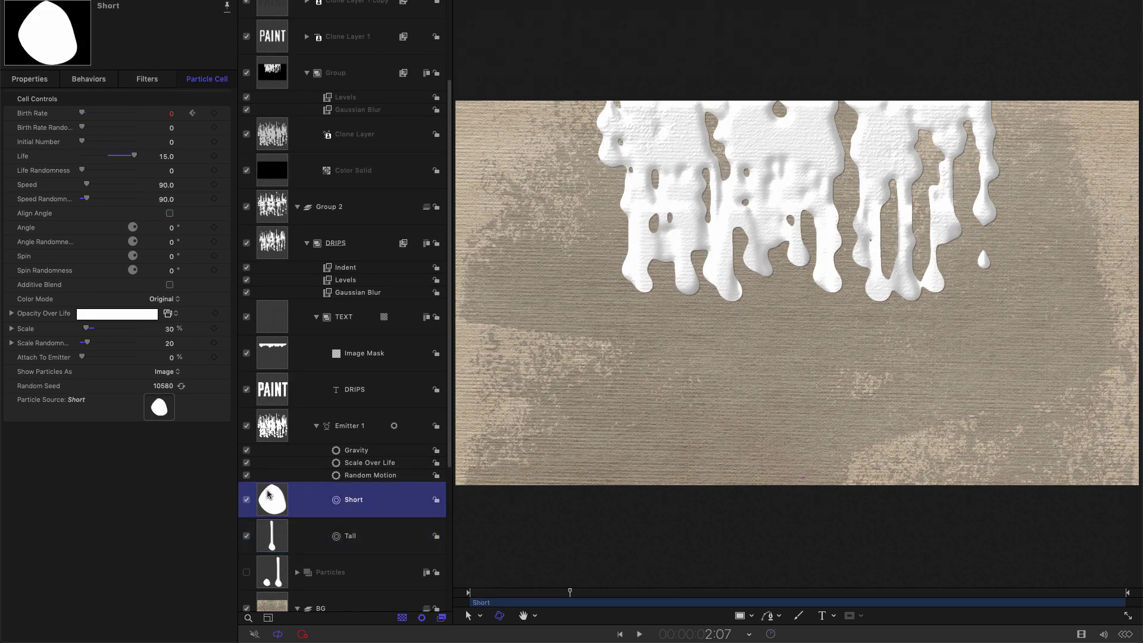
left_click(166, 200)
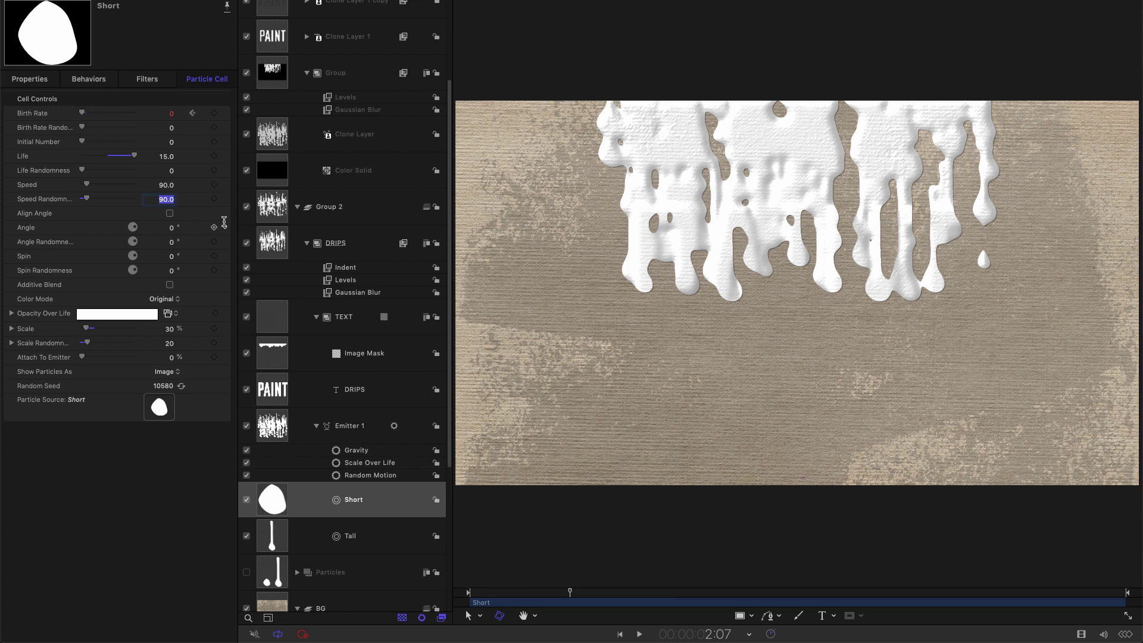
type("175")
key("Return")
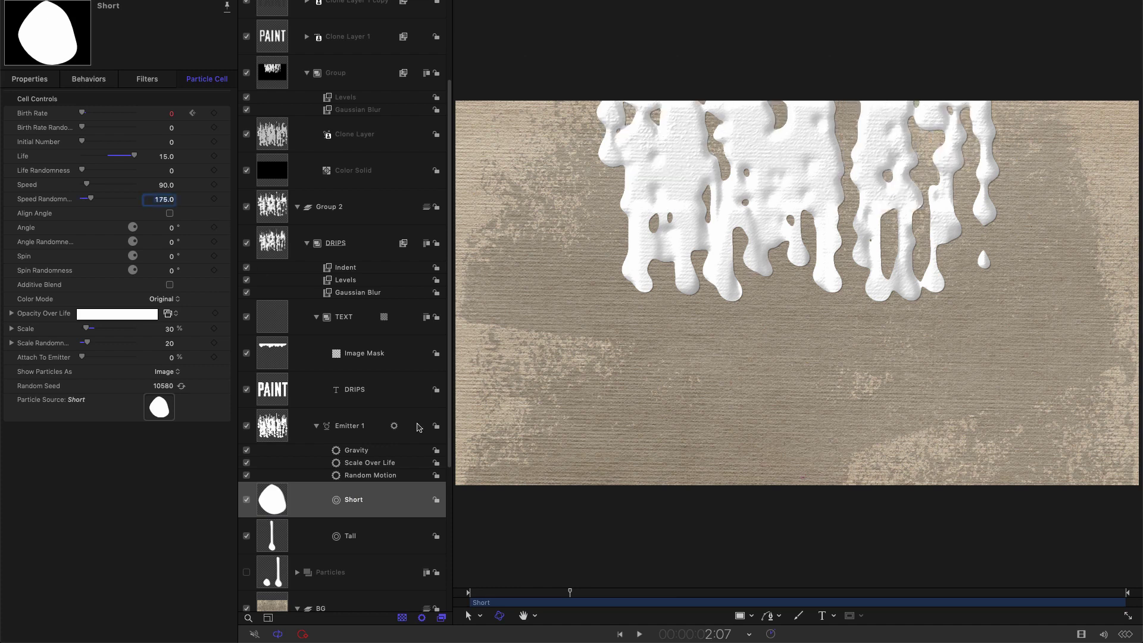
left_click_drag(568, 597, 468, 593)
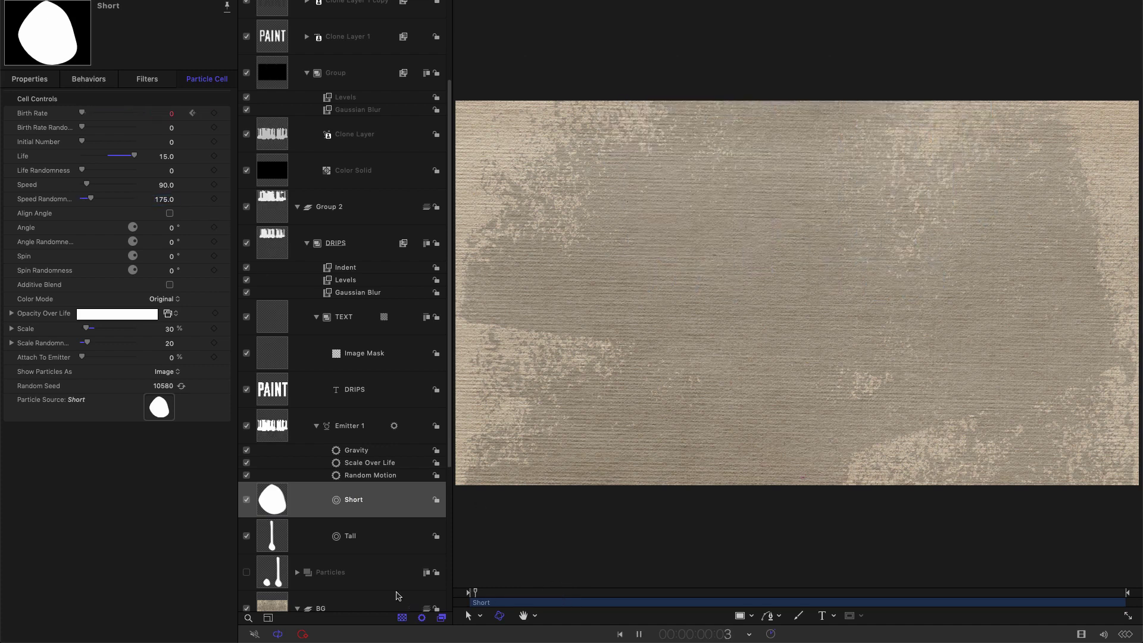
key("space")
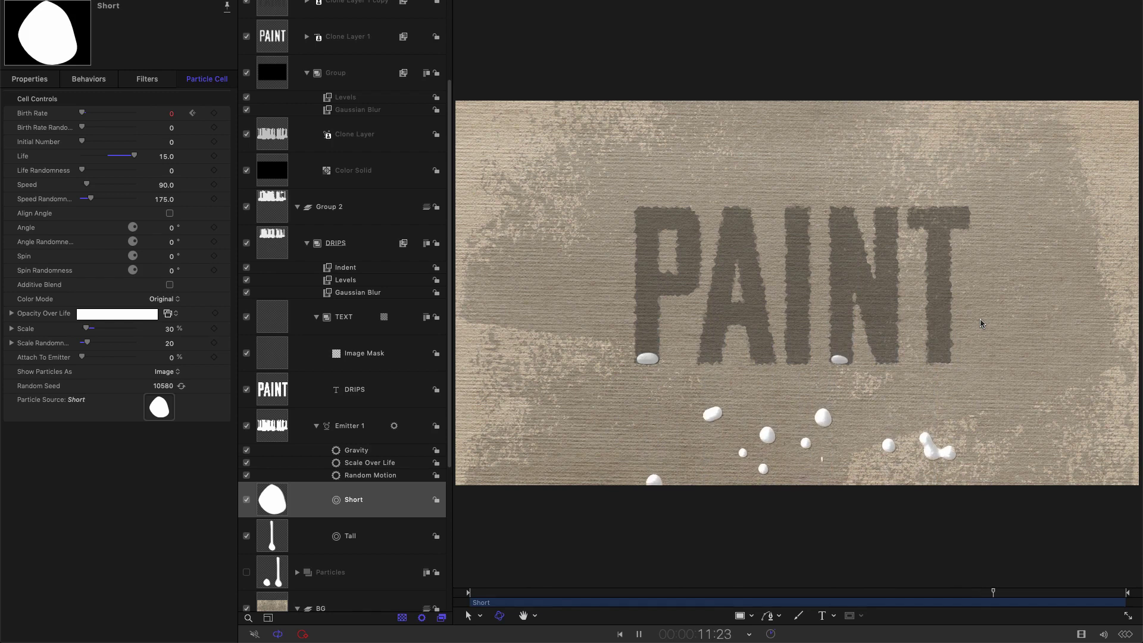
key("space")
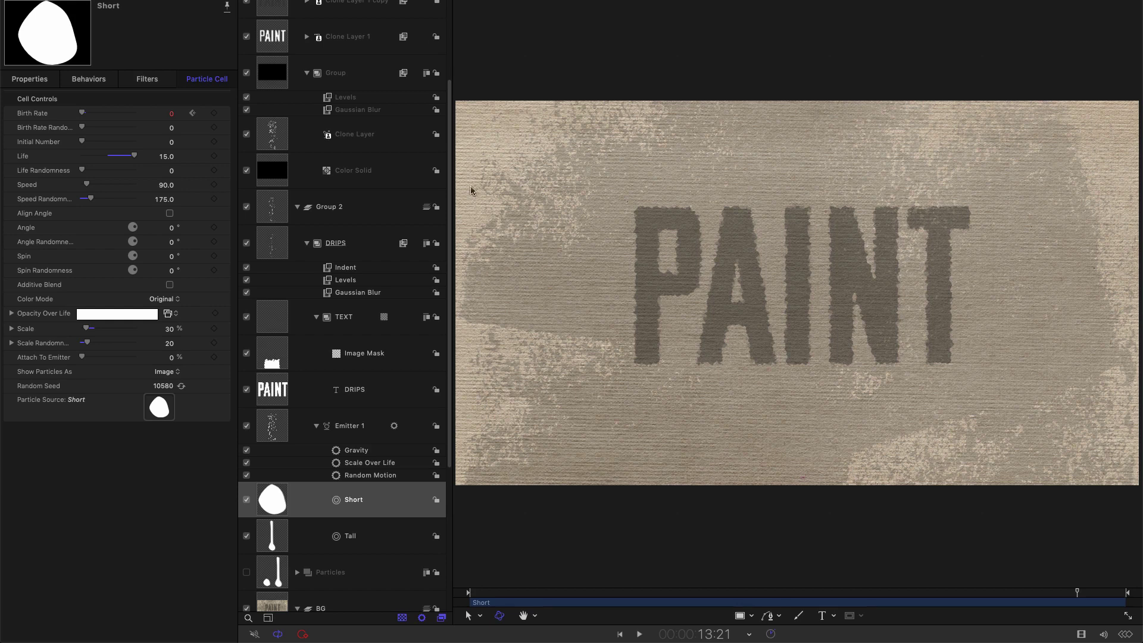
Move the playhead to a frame showing the painted text and add a new group at the top of the project.
scroll(450, 291, "up", 5)
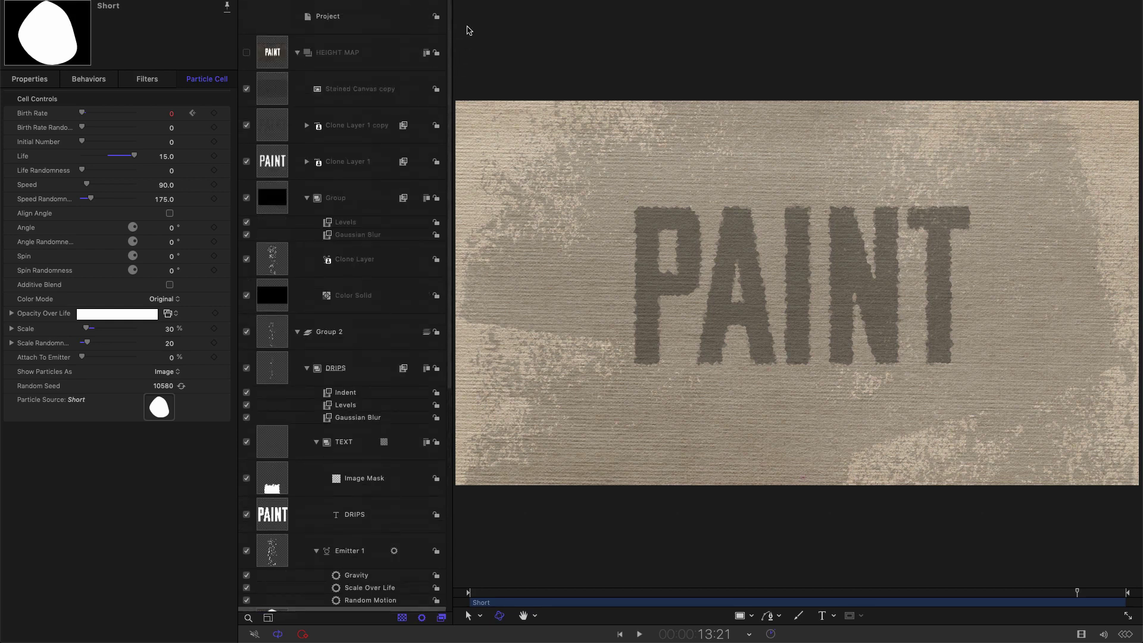
left_click(364, 19)
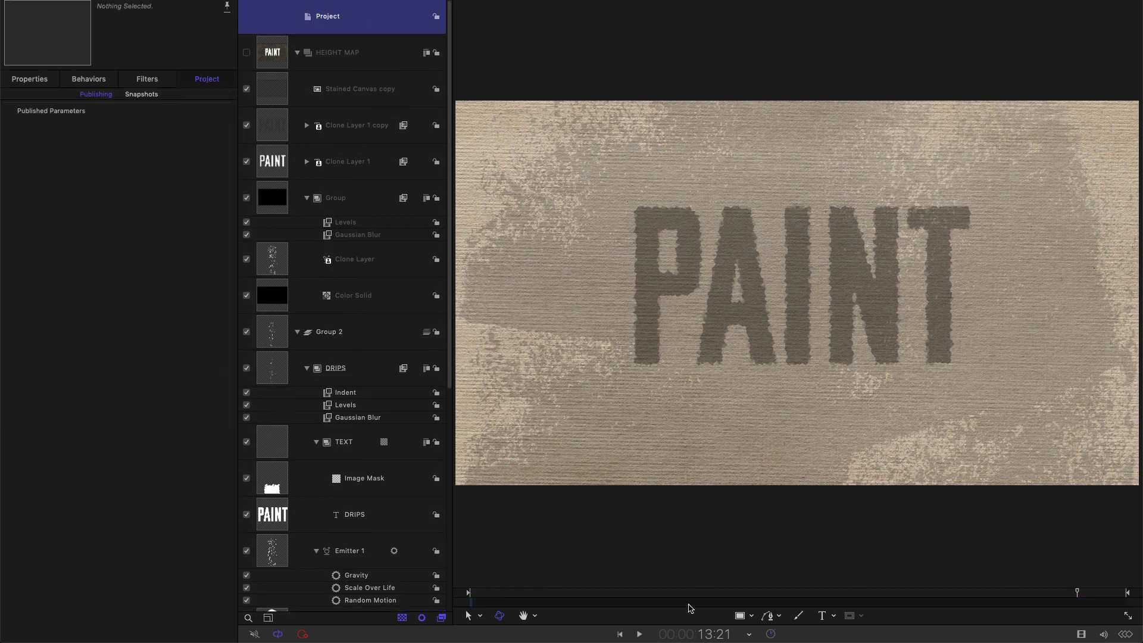
mouse_move(690, 592)
left_mouse_down()
mouse_move(722, 591)
mouse_move(670, 592)
left_mouse_up()
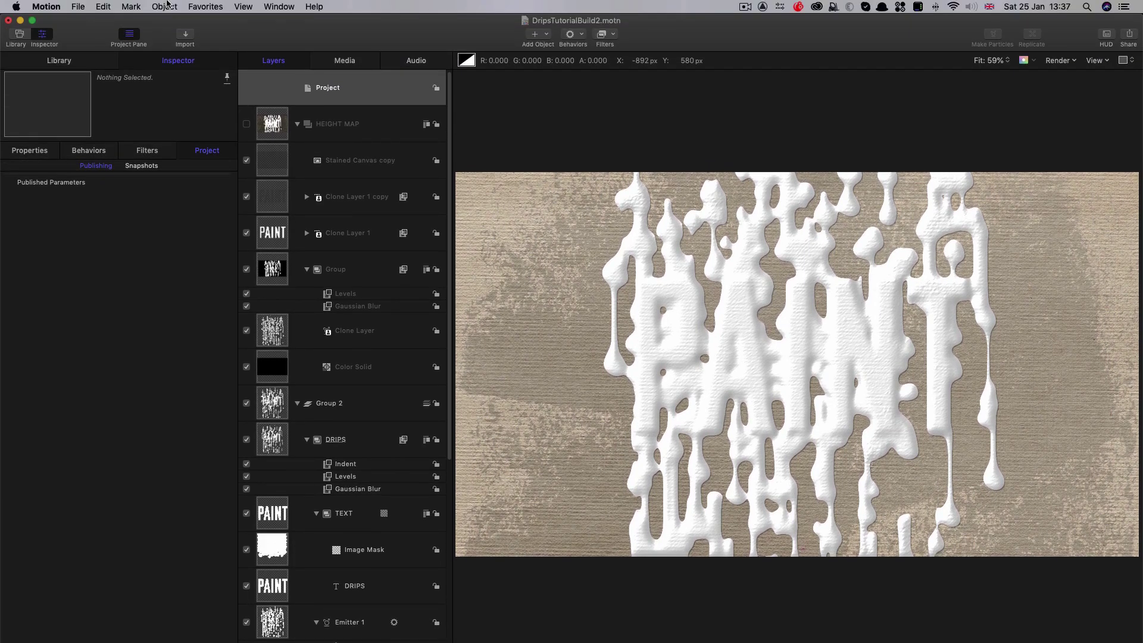
left_click(164, 7)
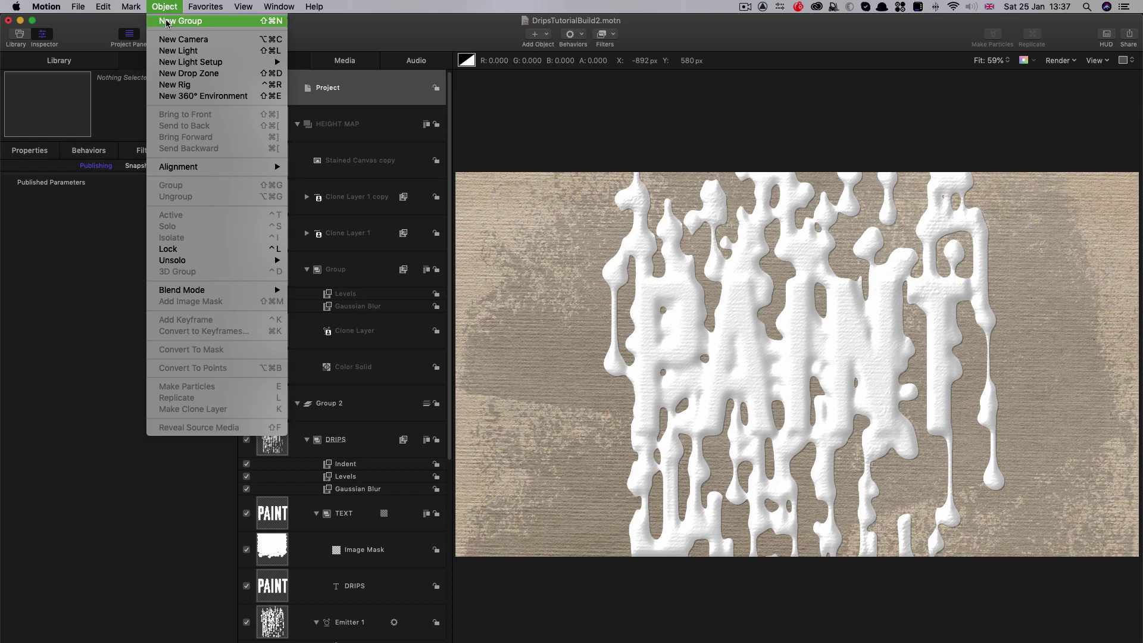
left_click(168, 22)
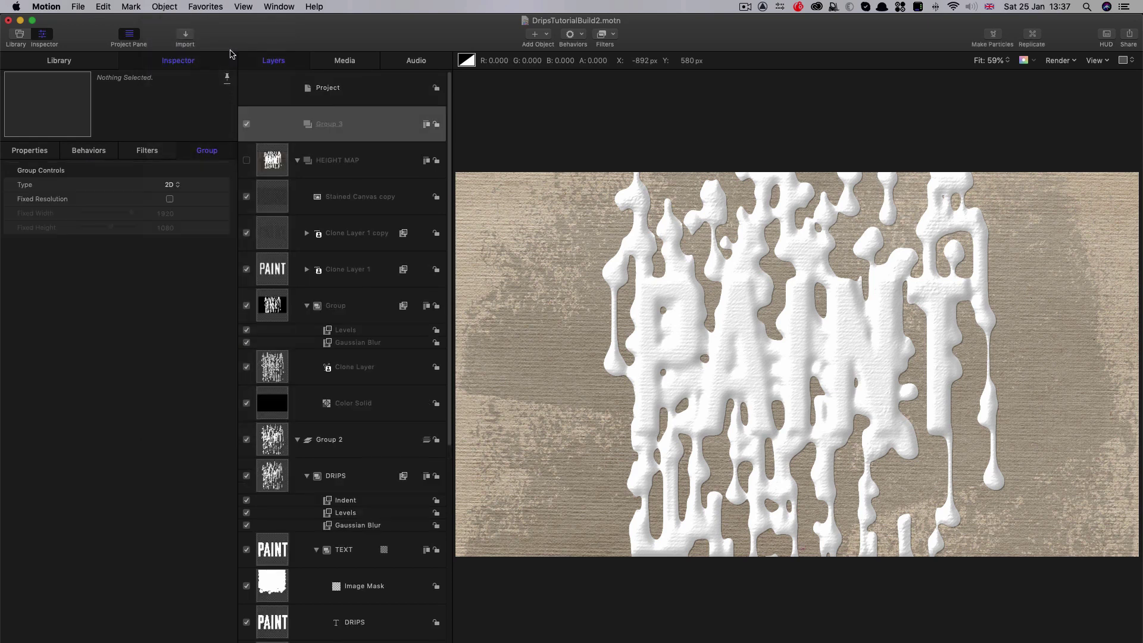
Import PaintedPanels.jpg into the new group and scale the image to 90%.
left_click(185, 37)
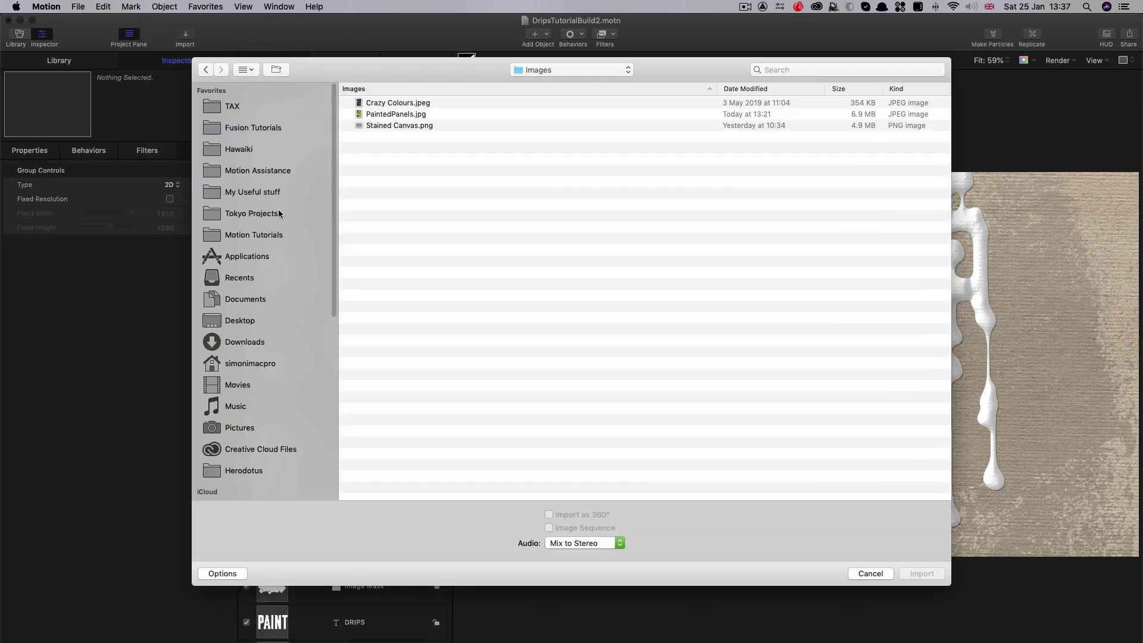
left_click(360, 114)
left_click(922, 573)
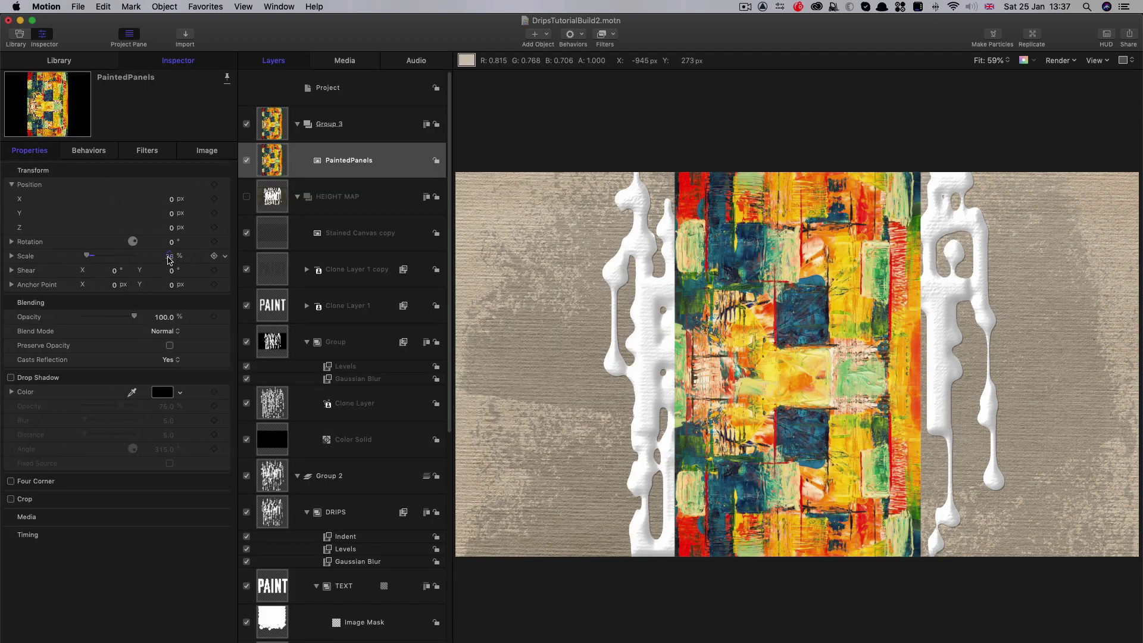
left_click_drag(169, 260, 211, 260)
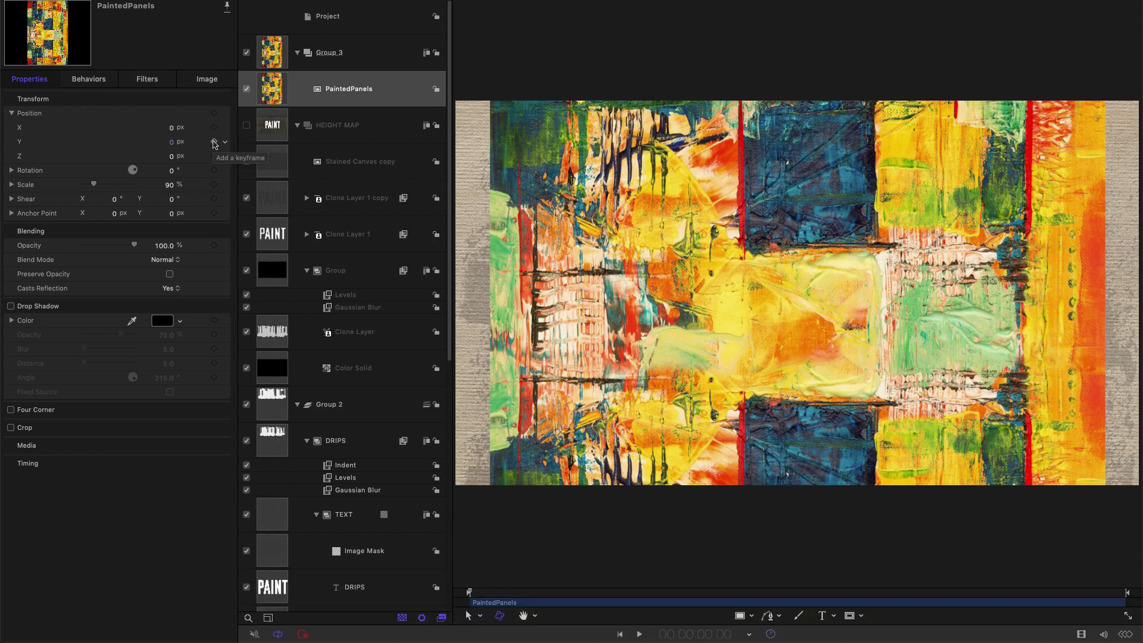
Keyframe the PaintedPanels image's Y position at 1259 px on the first frame and at a lower position at 11:09.
left_click(214, 142)
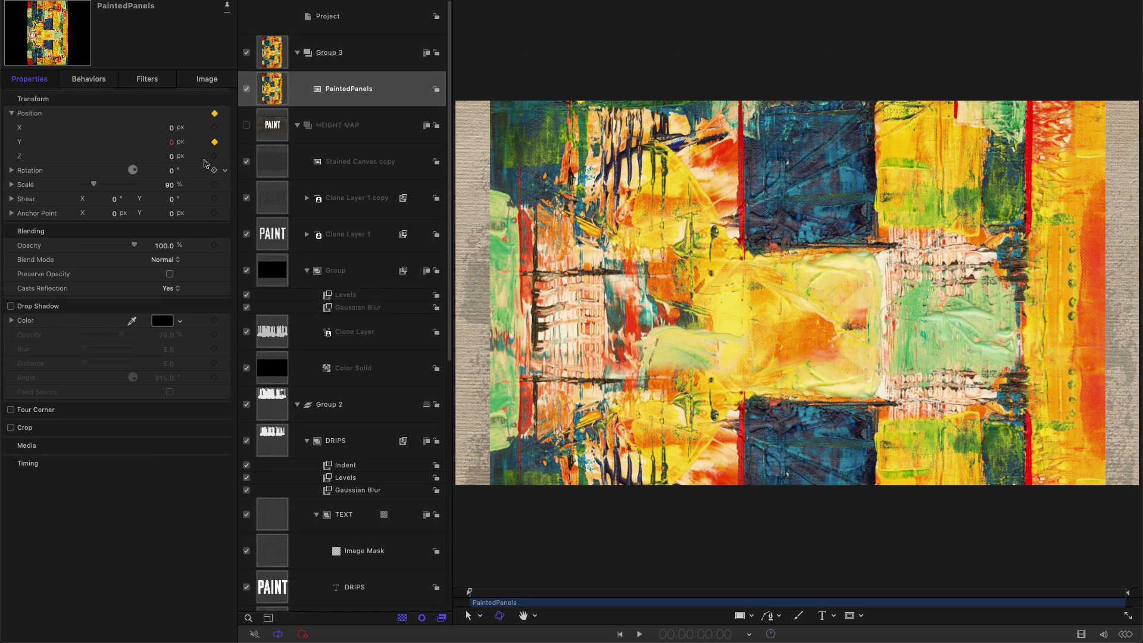
left_click_drag(172, 143, 262, 143)
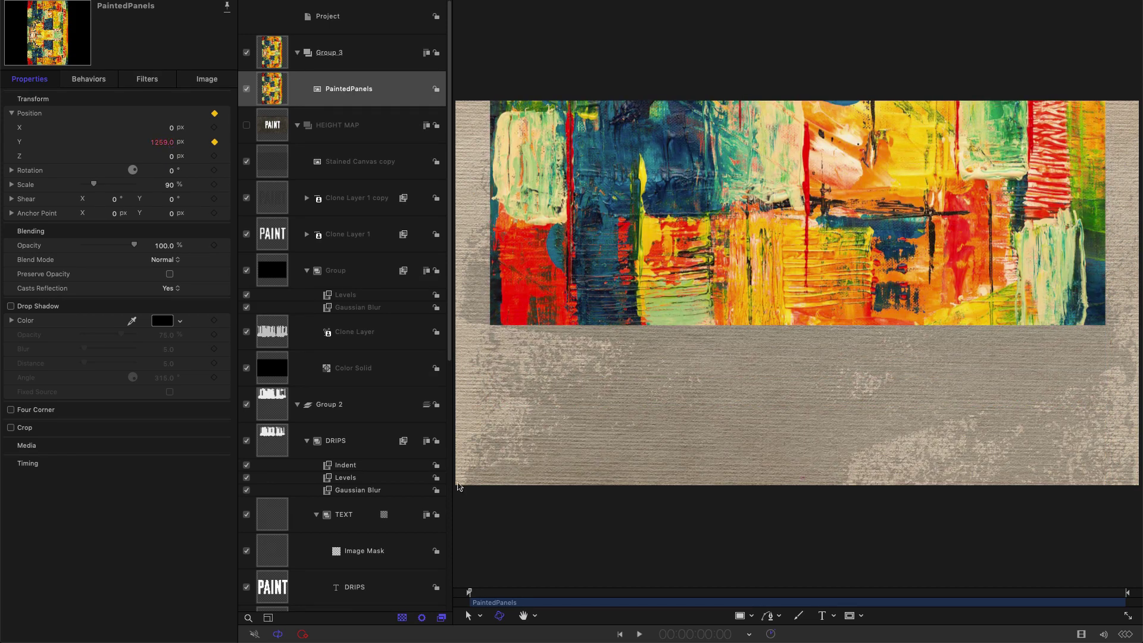
left_click_drag(513, 594, 967, 640)
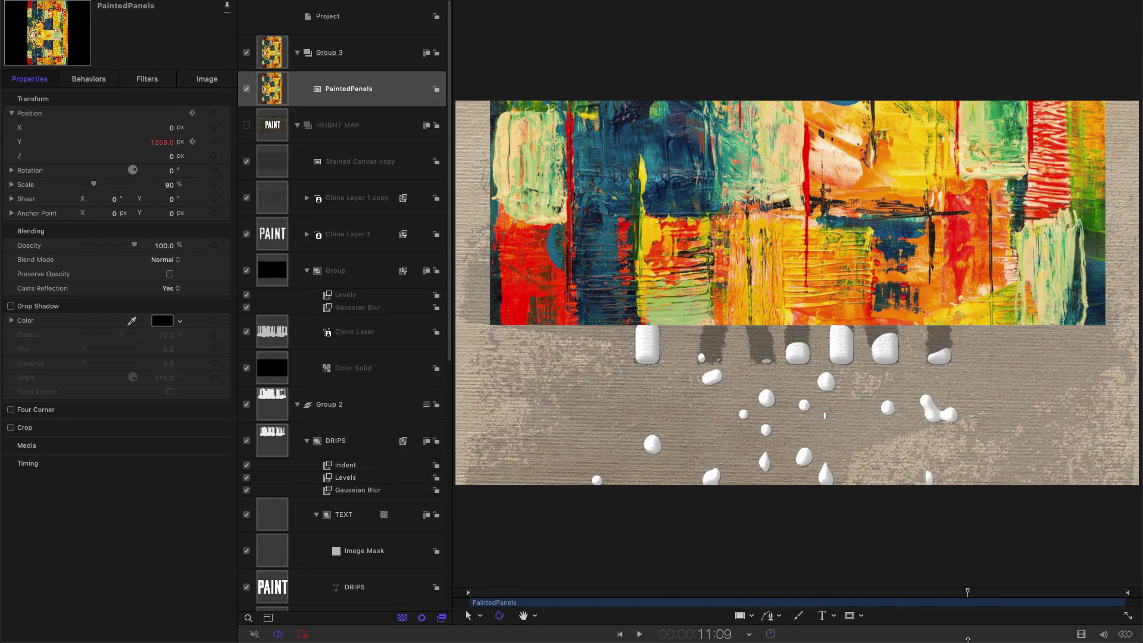
left_click_drag(165, 143, 162, 142)
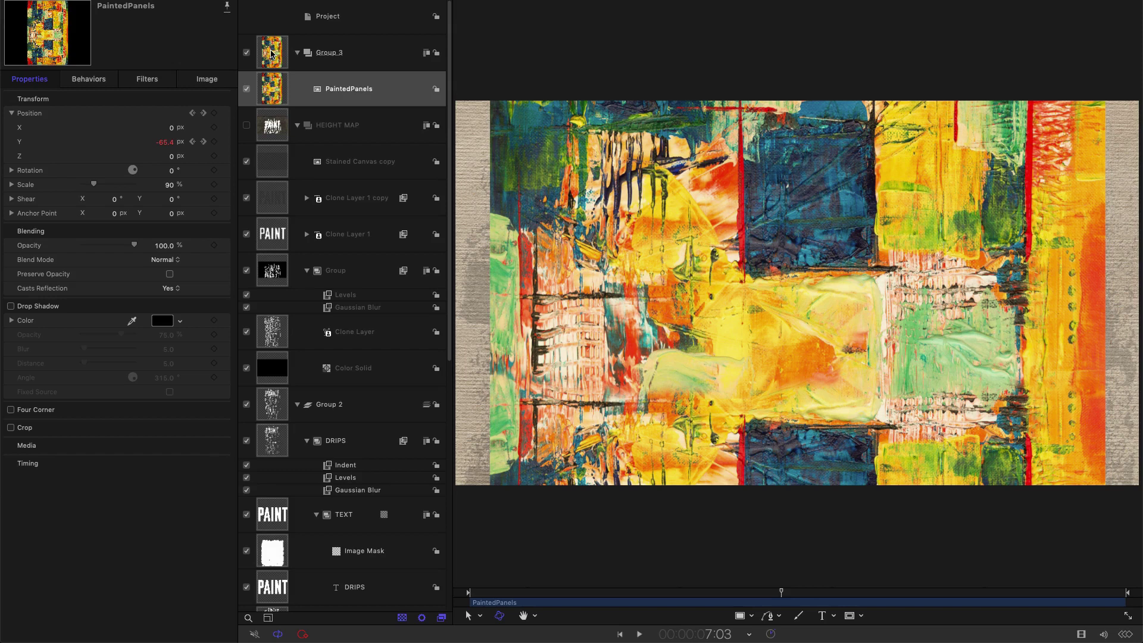
Add an image mask to PaintedPanels with the DRIPS group as its source, and turn the DRIPS group back on.
right_click(272, 90)
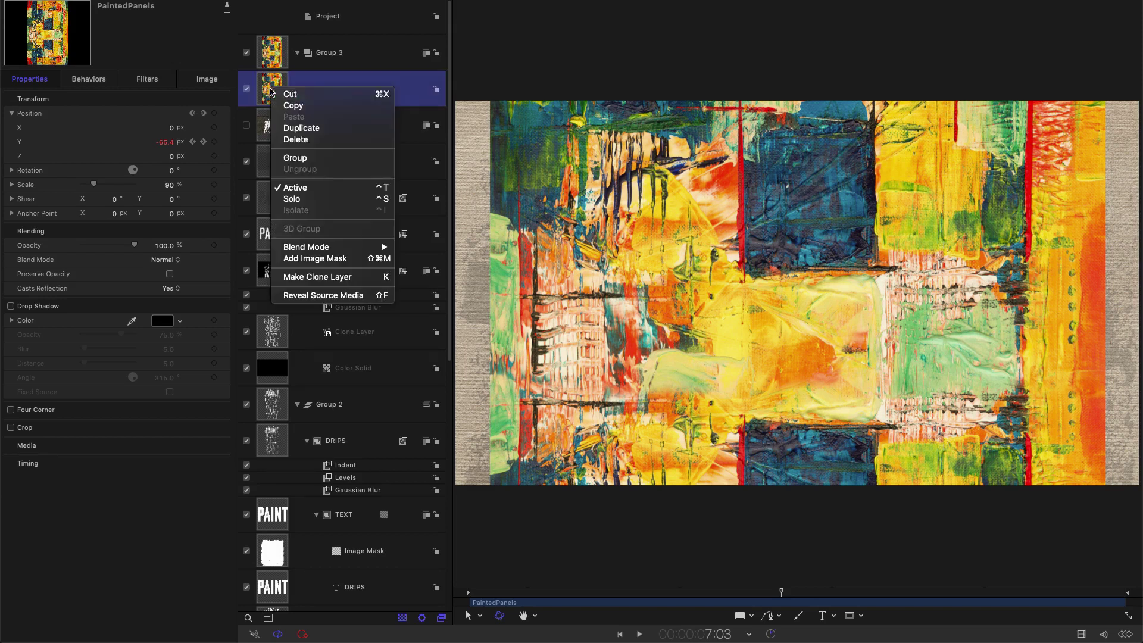
left_click(299, 259)
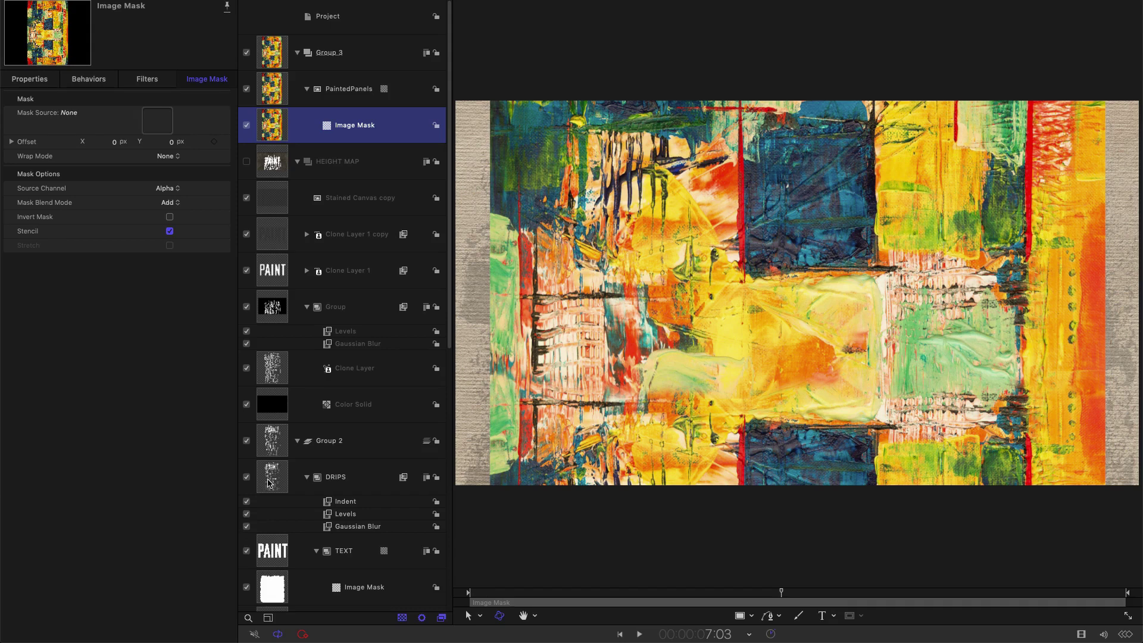
mouse_move(269, 483)
left_mouse_down()
mouse_move(181, 153)
mouse_move(158, 122)
left_mouse_up()
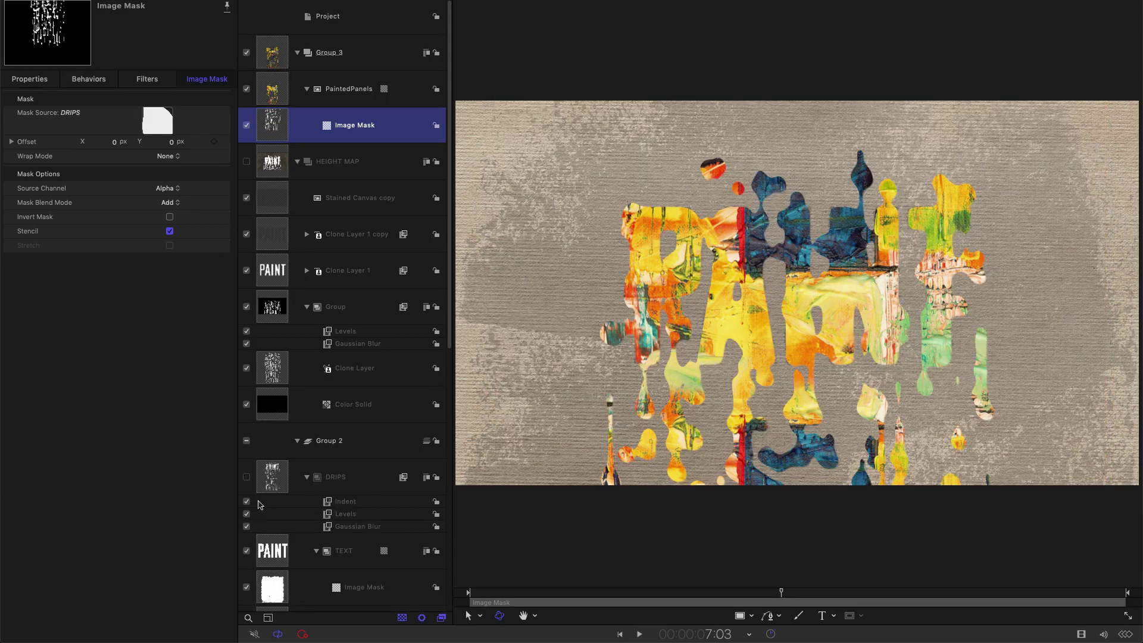
left_click(246, 478)
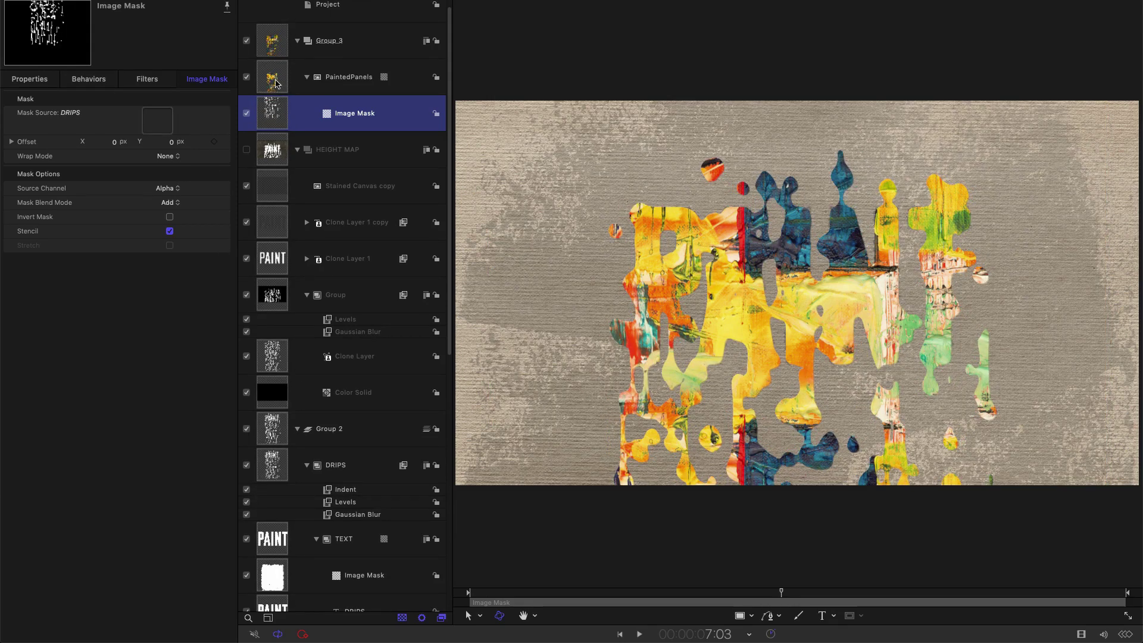
Set the blend mode of Group 3 to Color Burn and play back the coloured drips.
left_click(271, 43)
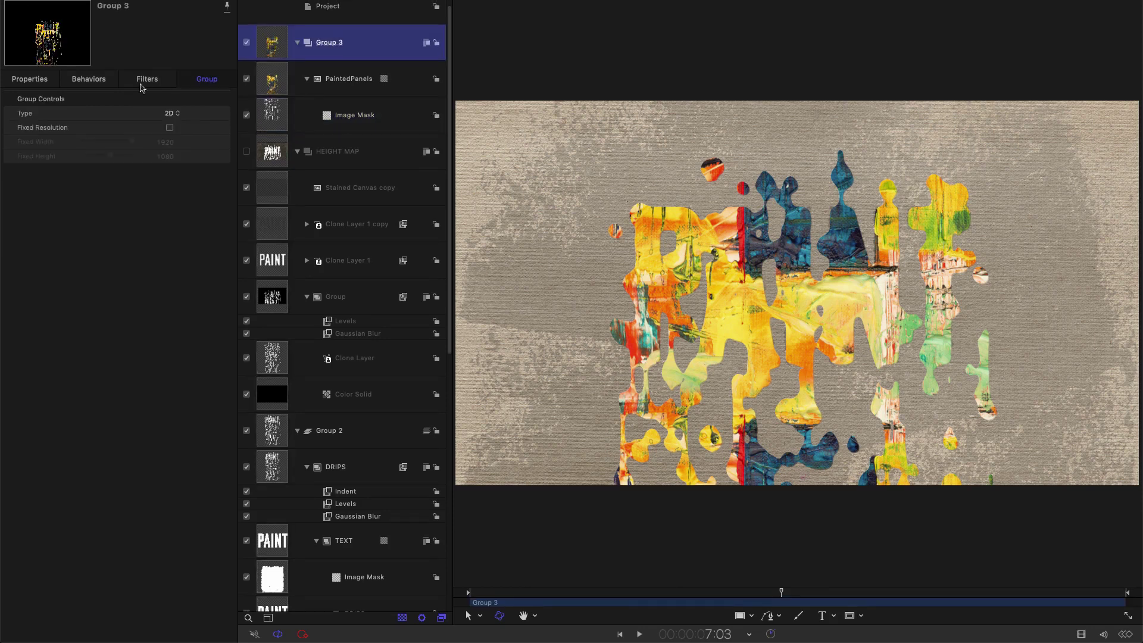
left_click(31, 81)
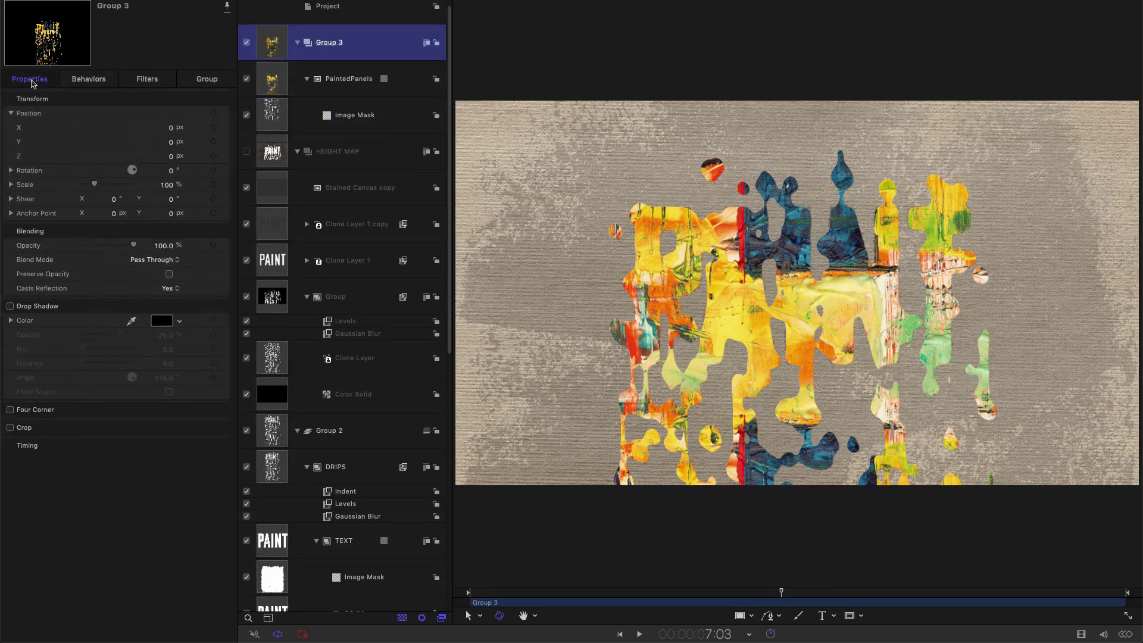
left_click(159, 263)
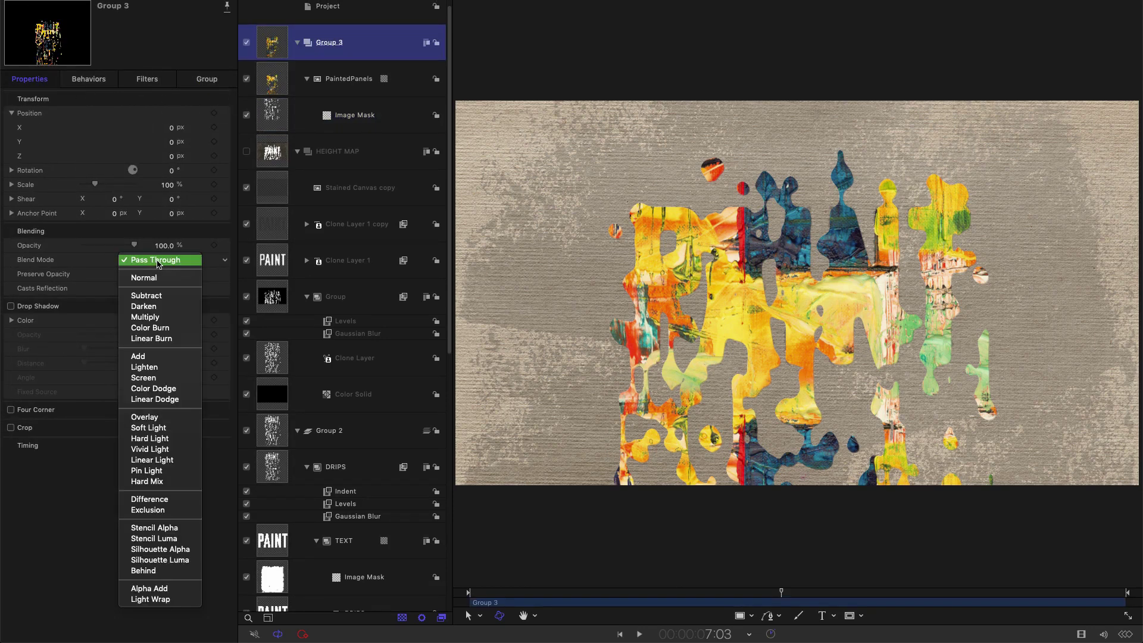
left_click(156, 329)
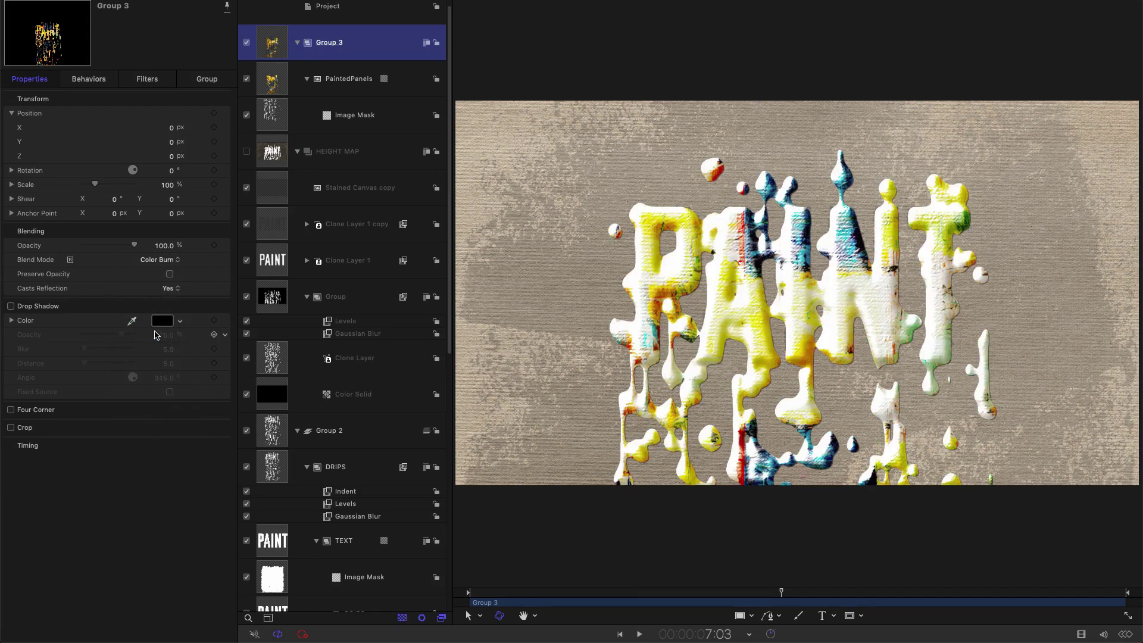
left_click(618, 593)
key("space")
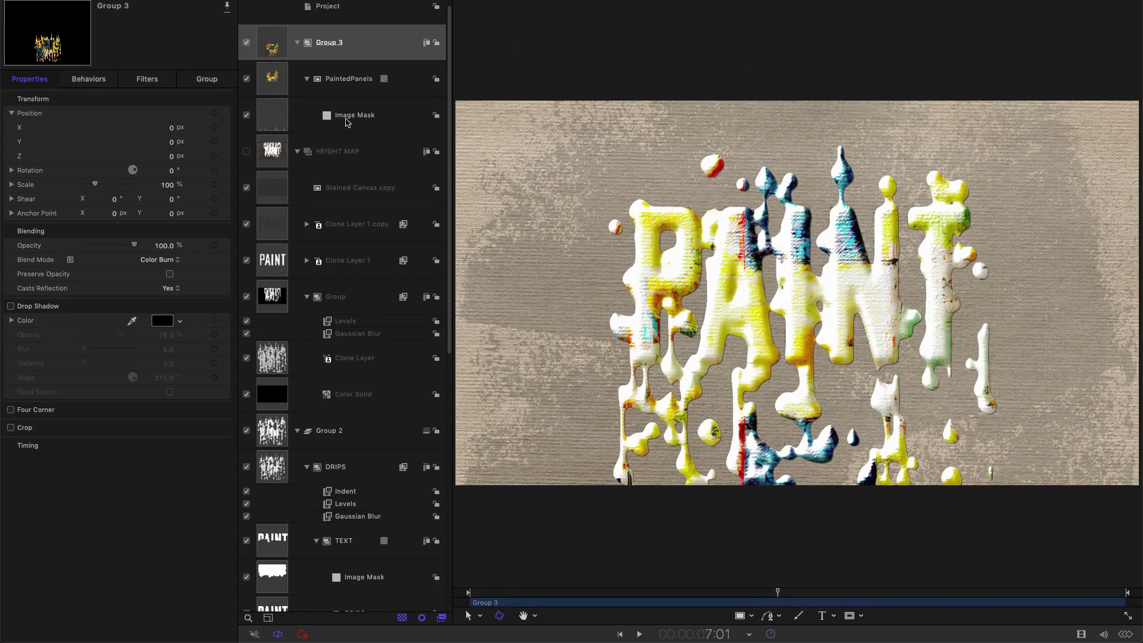
Add a Gaussian Blur filter to PaintedPanels with Amount 128 and Horizontal 0, and play back the result.
left_click(284, 80)
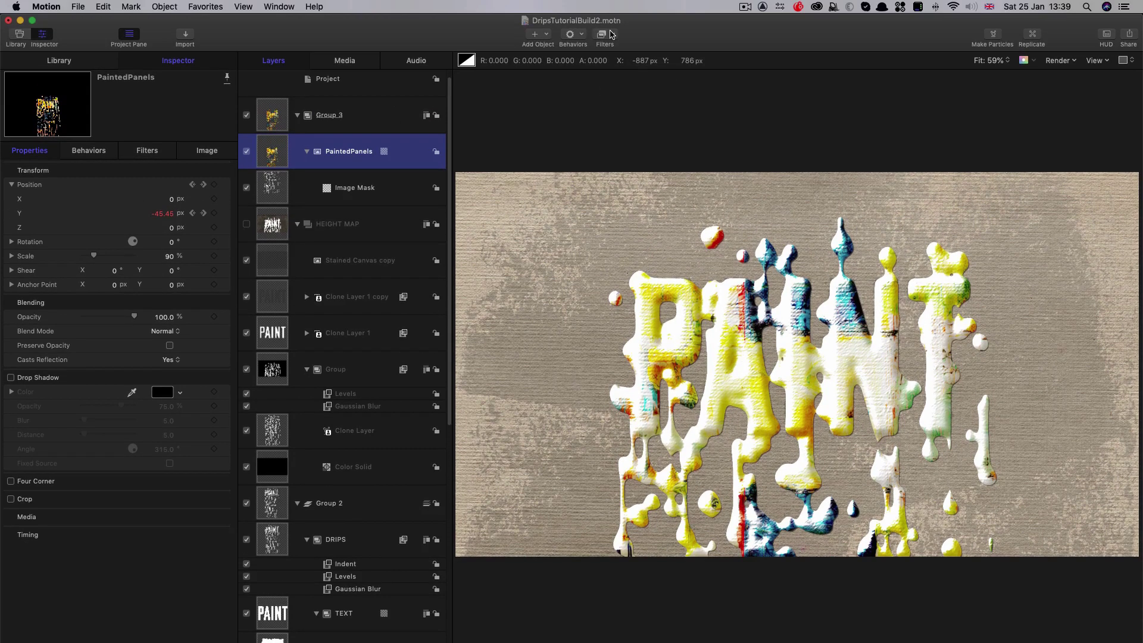
left_click(601, 34)
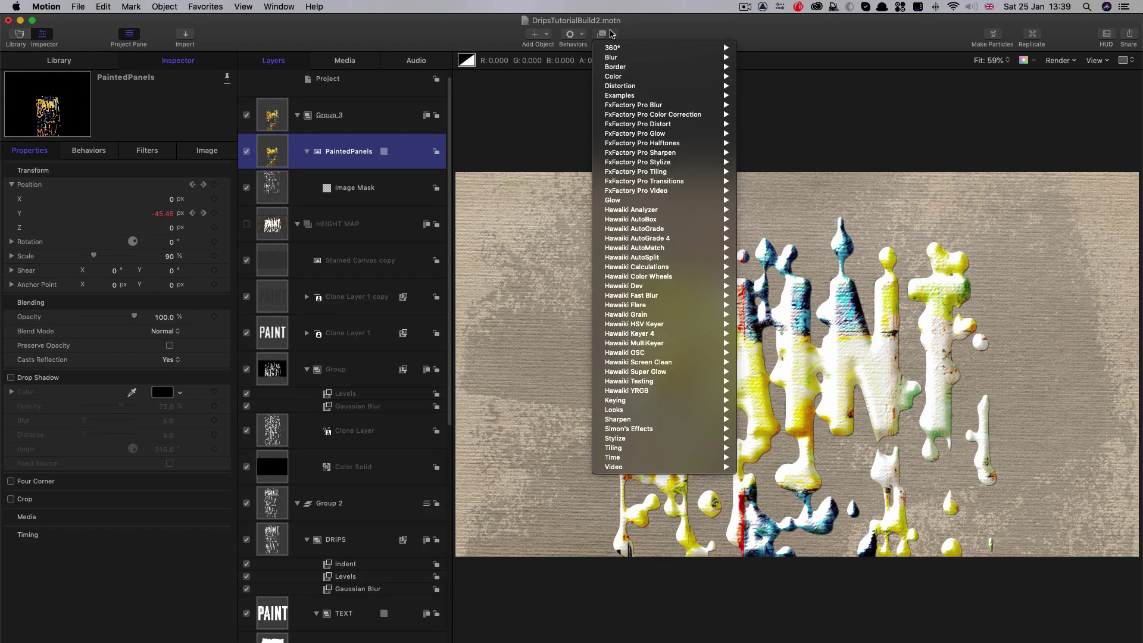
mouse_move(614, 59)
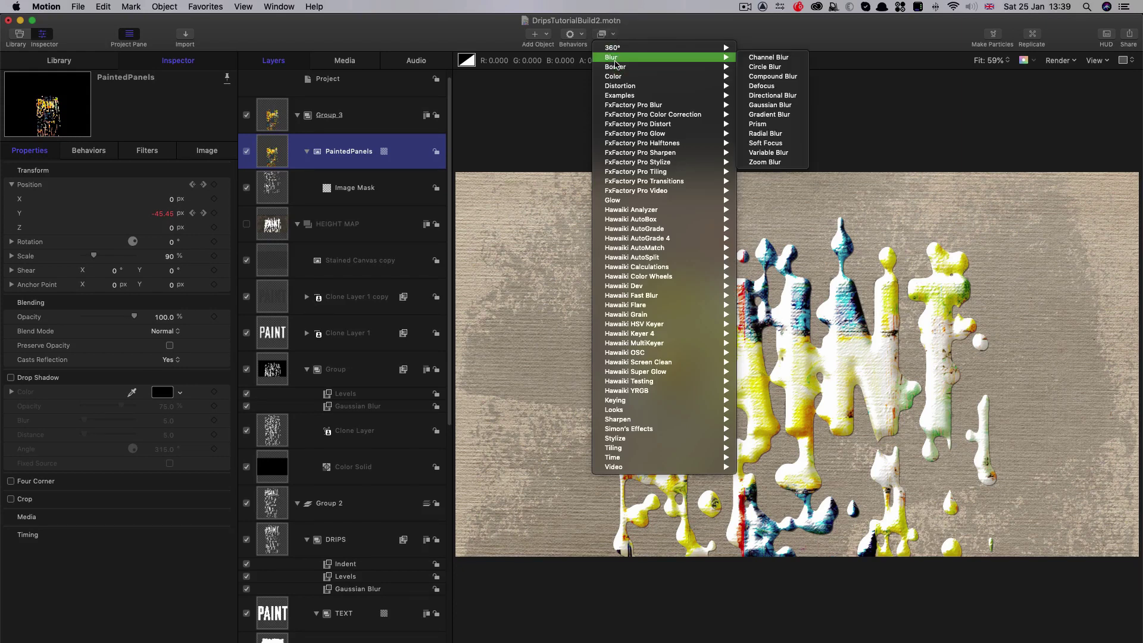
left_click(769, 105)
left_click(169, 185)
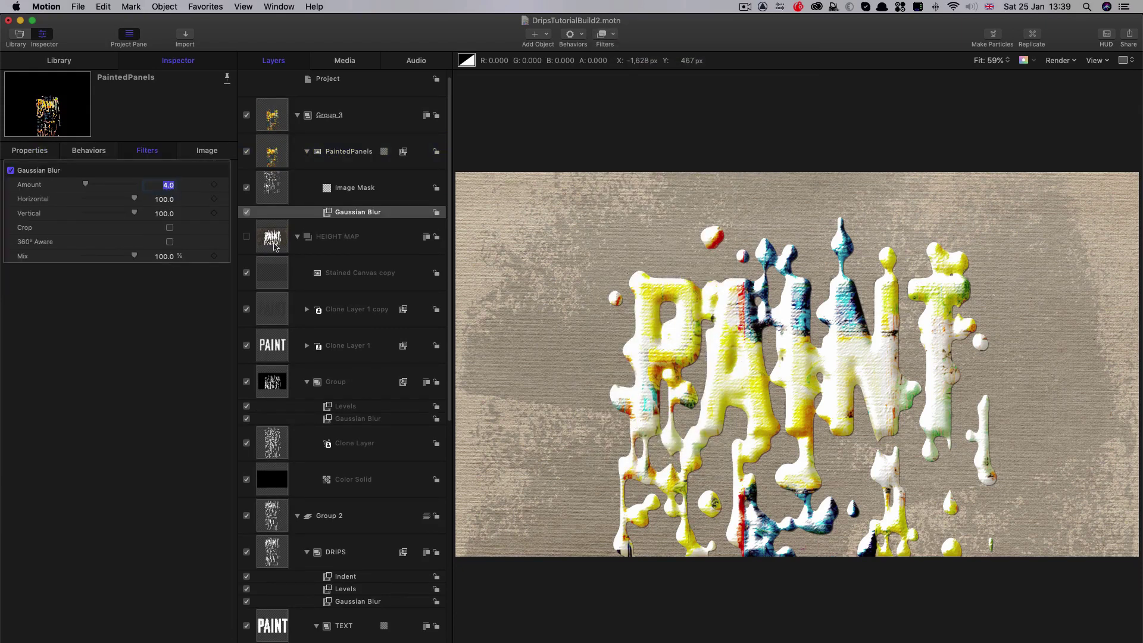
type("128")
key("Return")
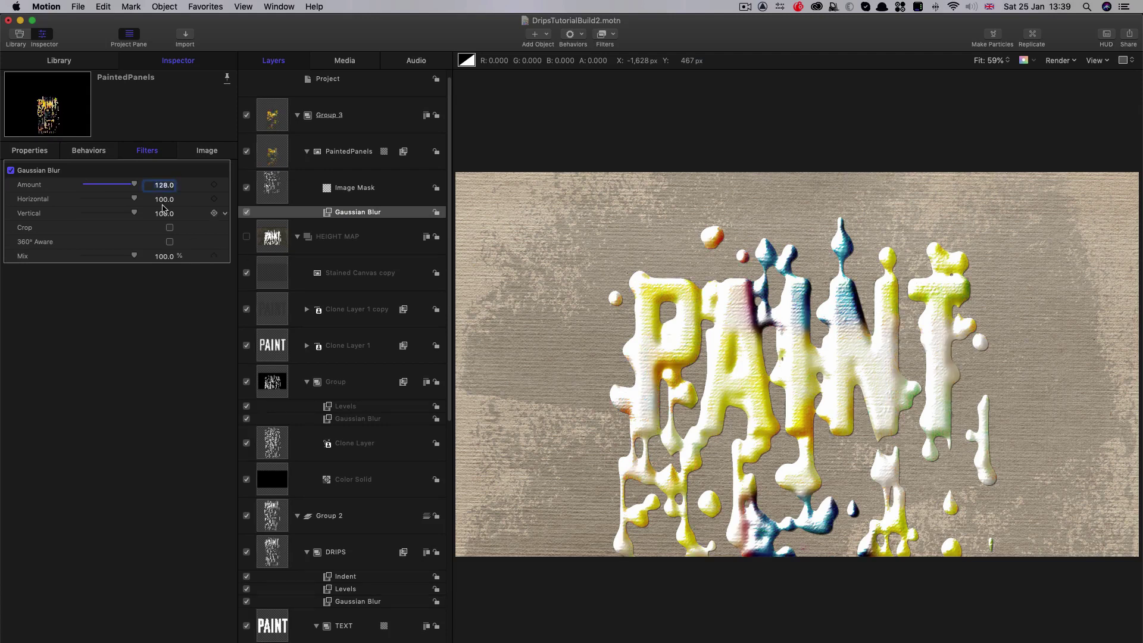
left_click_drag(136, 204, 2, 201)
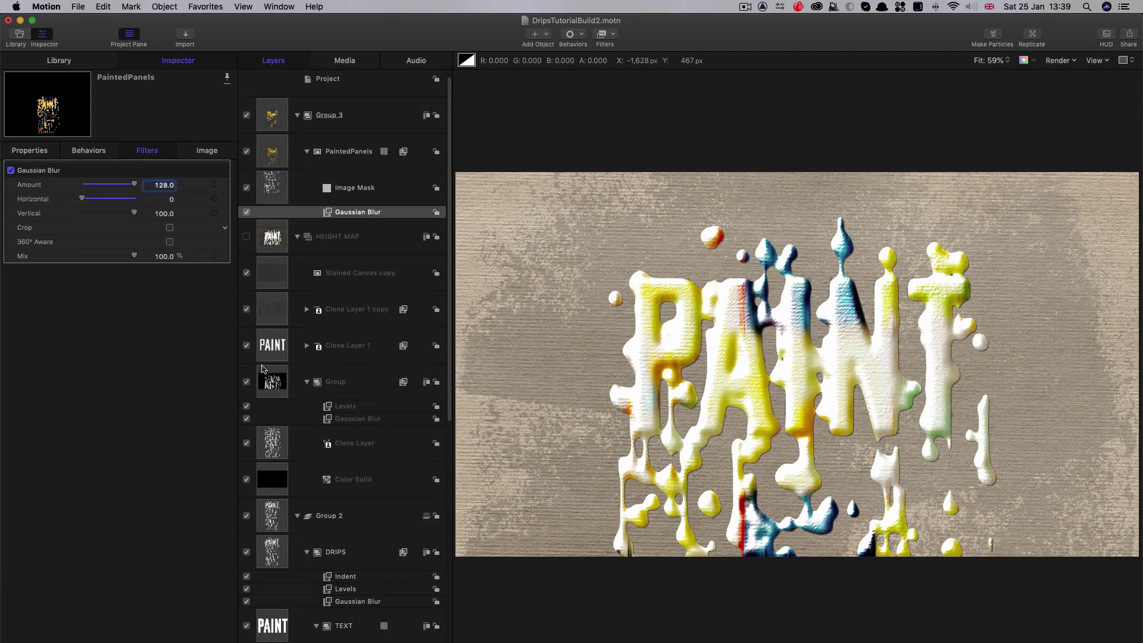
key("space")
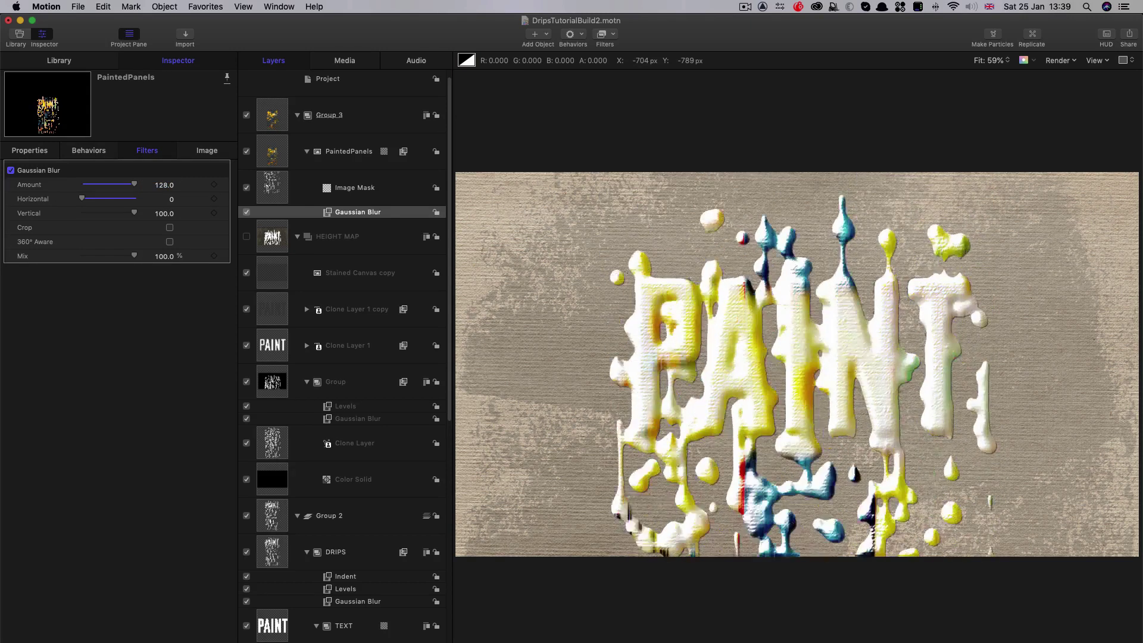
Add an Underwater distortion filter to PaintedPanels and set its Speed to 0.01.
left_click(267, 145)
left_click(610, 34)
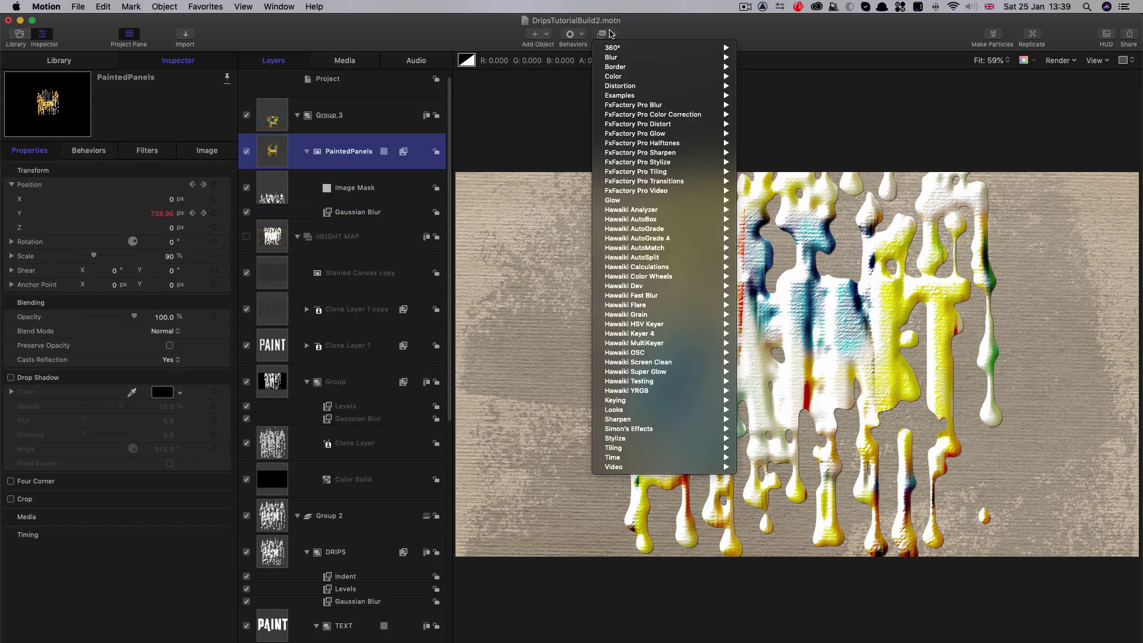
mouse_move(610, 87)
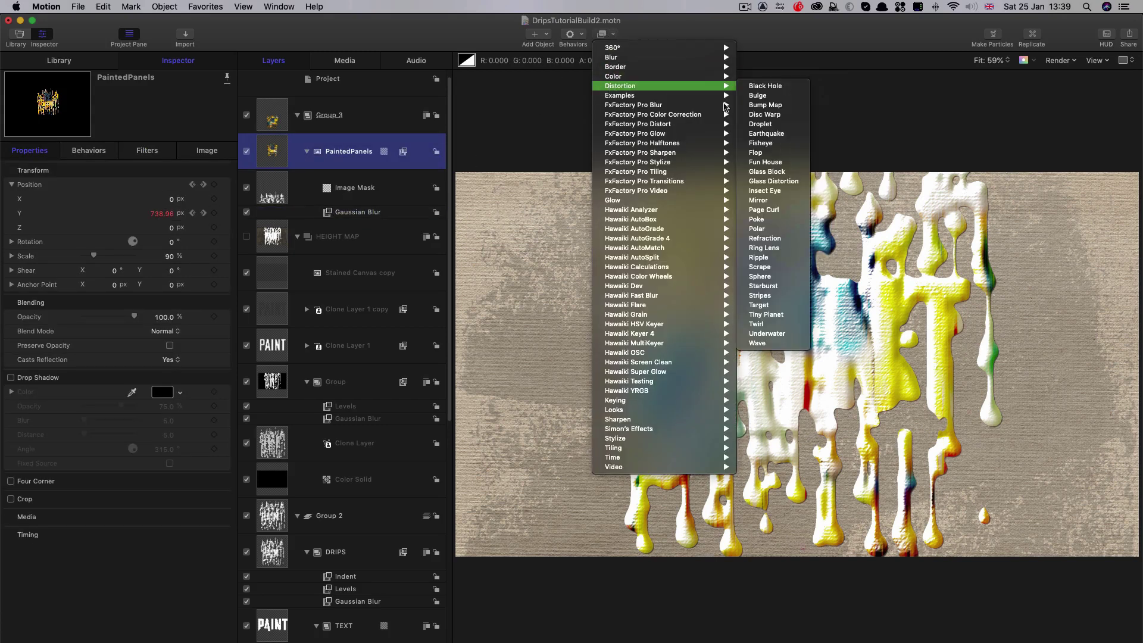
left_click(772, 333)
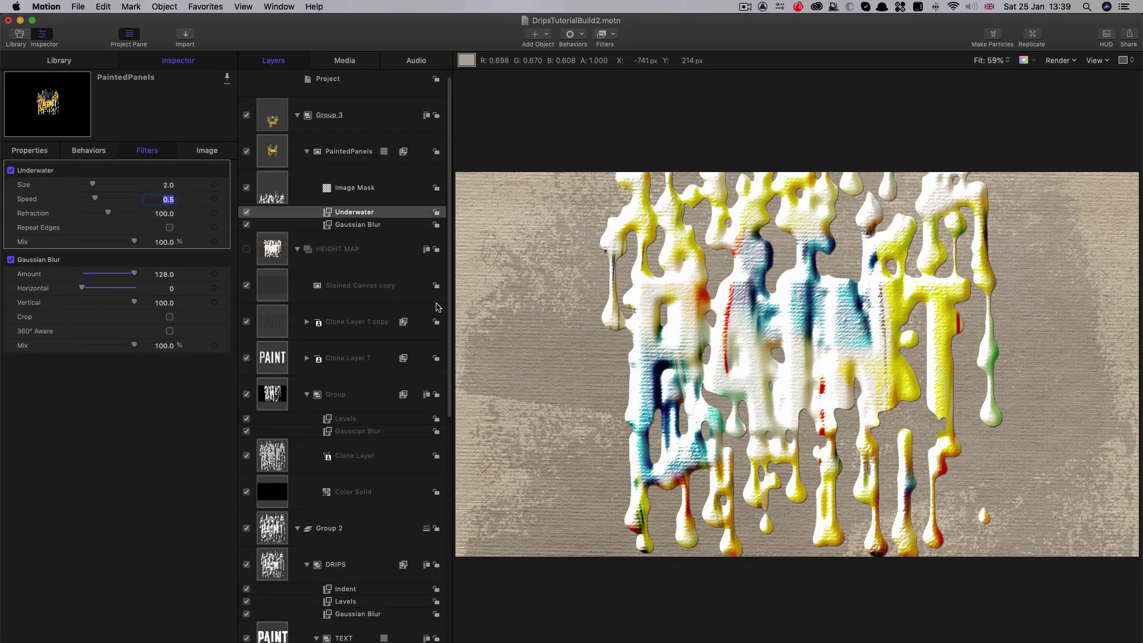
type(".01")
key("Return")
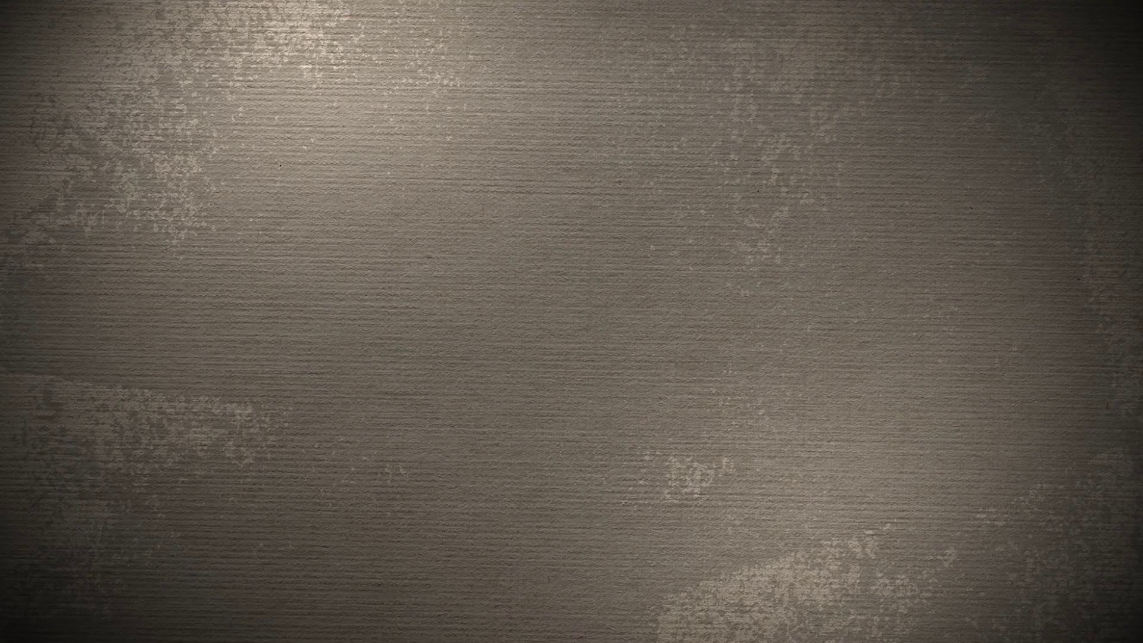